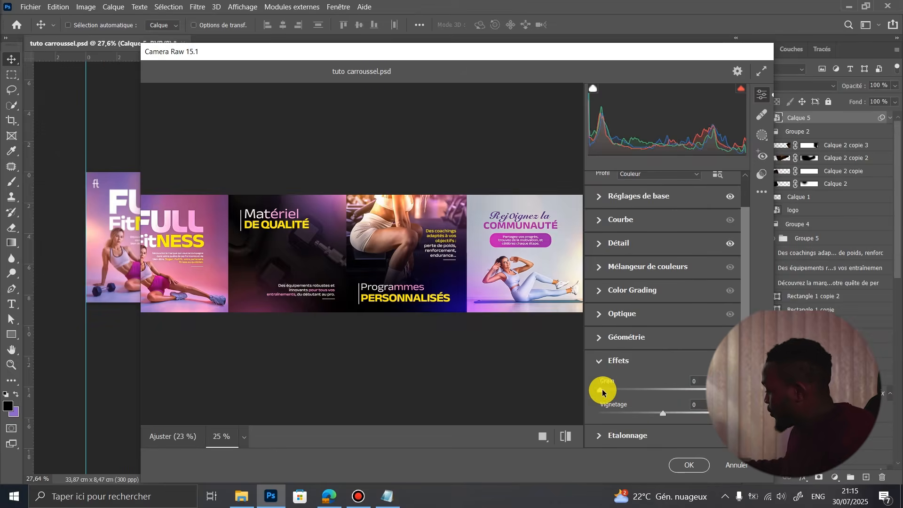
{"action": "left_click_drag", "start_coordinate": [601, 389], "coordinate": [649, 405]}
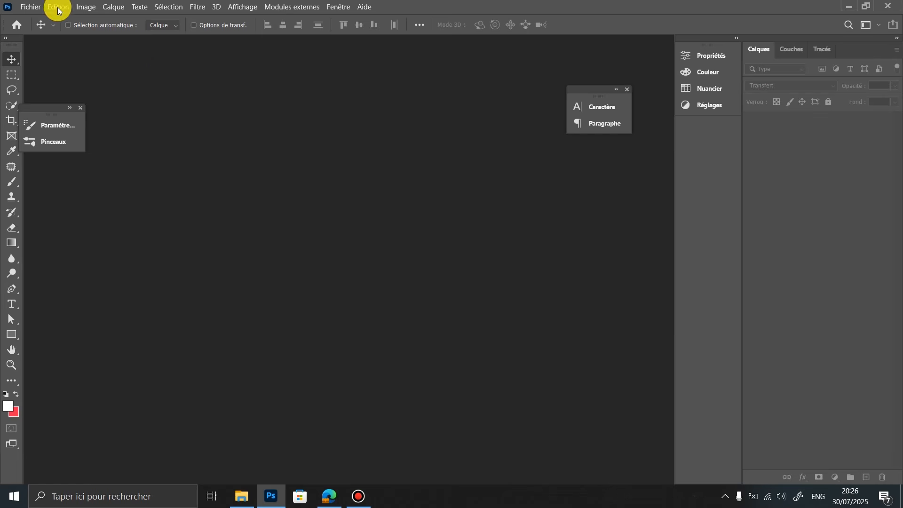
Create a new RGB document 1000*4 pixels wide and 1000 pixels high at 300 pixels/inch with a white background.
{"action": "left_click", "coordinate": [34, 5]}
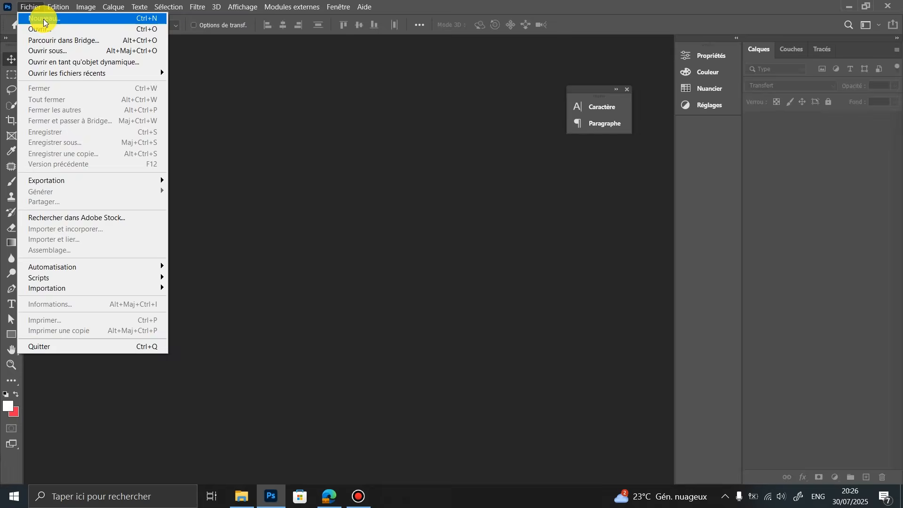
{"action": "left_click", "coordinate": [41, 18]}
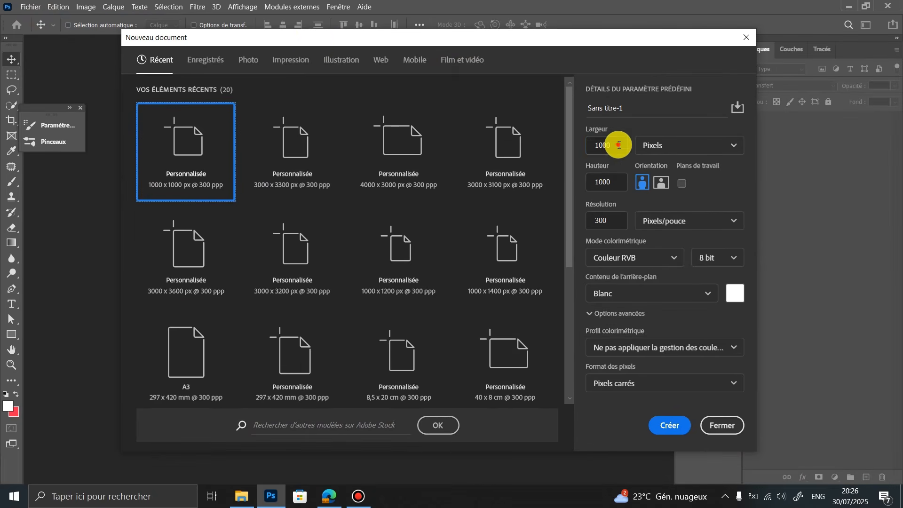
{"action": "left_click", "coordinate": [619, 145]}
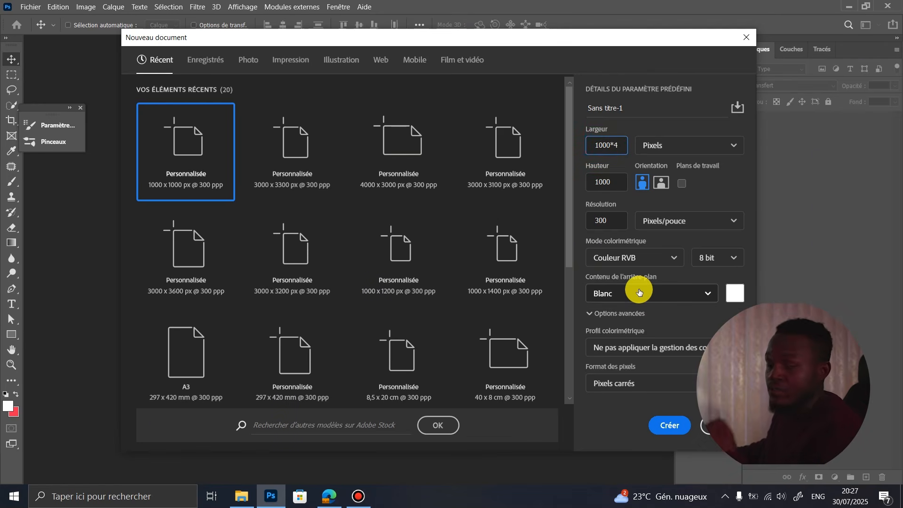
{"action": "left_click", "coordinate": [672, 431]}
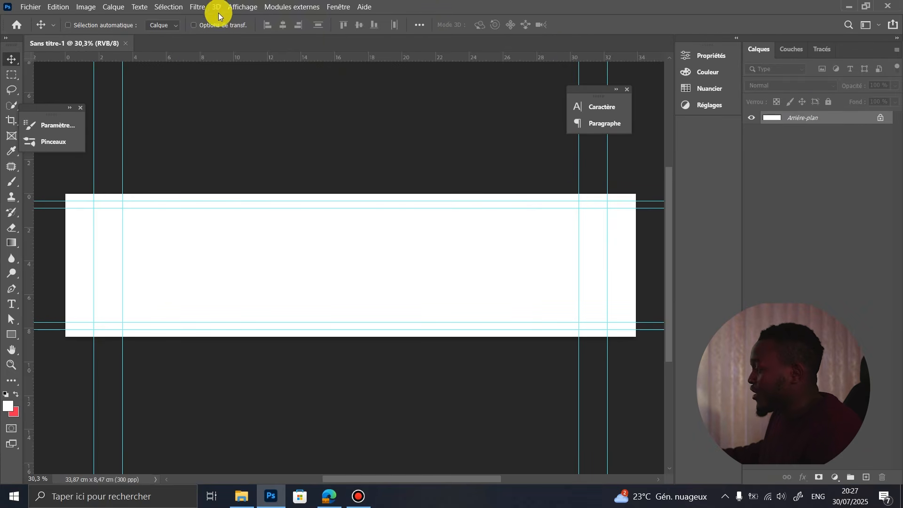
Add a new guide layout that divides the canvas into 4 columns.
{"action": "left_click", "coordinate": [244, 8]}
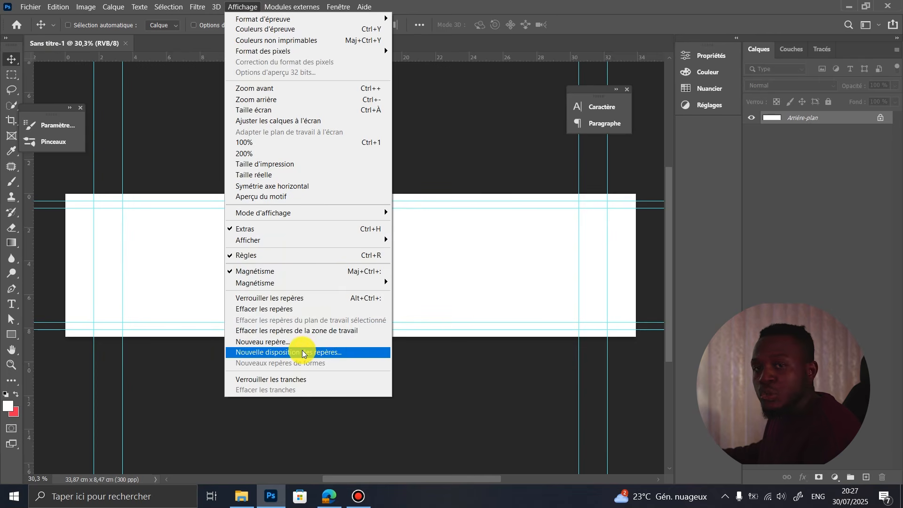
{"action": "left_click", "coordinate": [303, 352]}
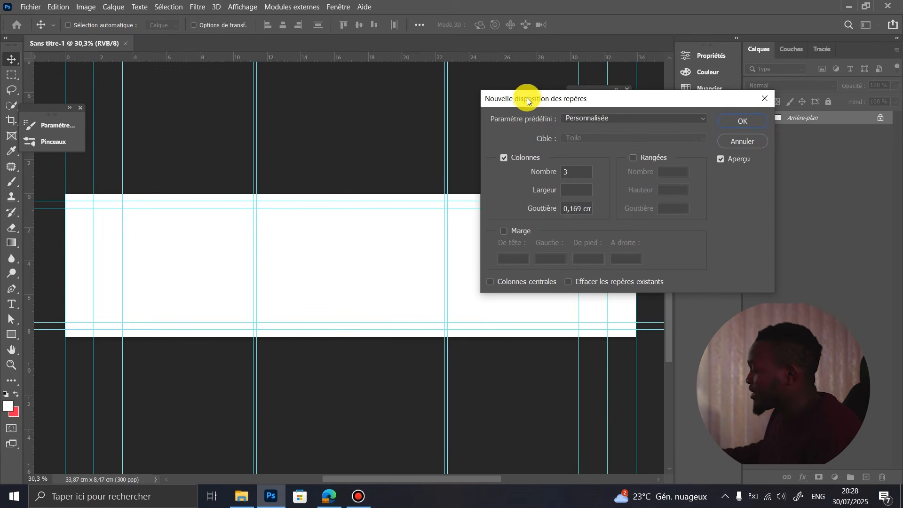
{"action": "left_click_drag", "start_coordinate": [528, 100], "coordinate": [503, 102]}
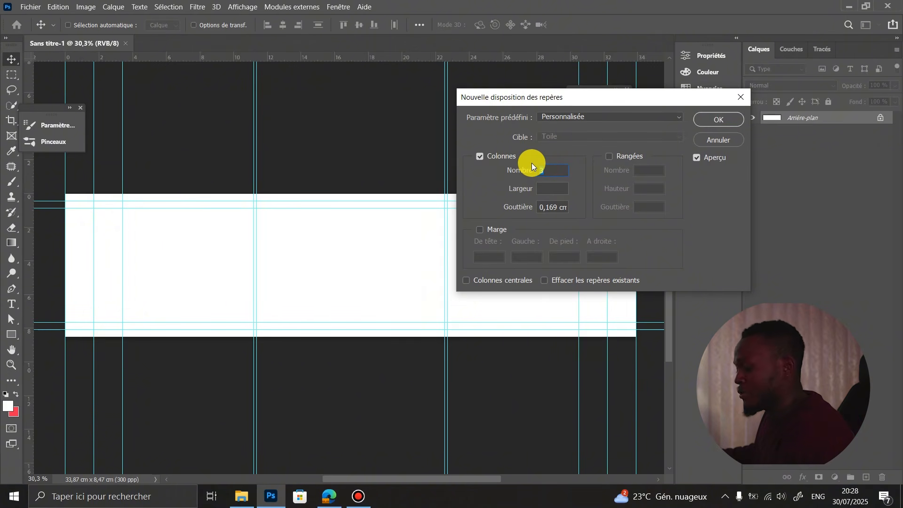
{"action": "type", "text": "4"}
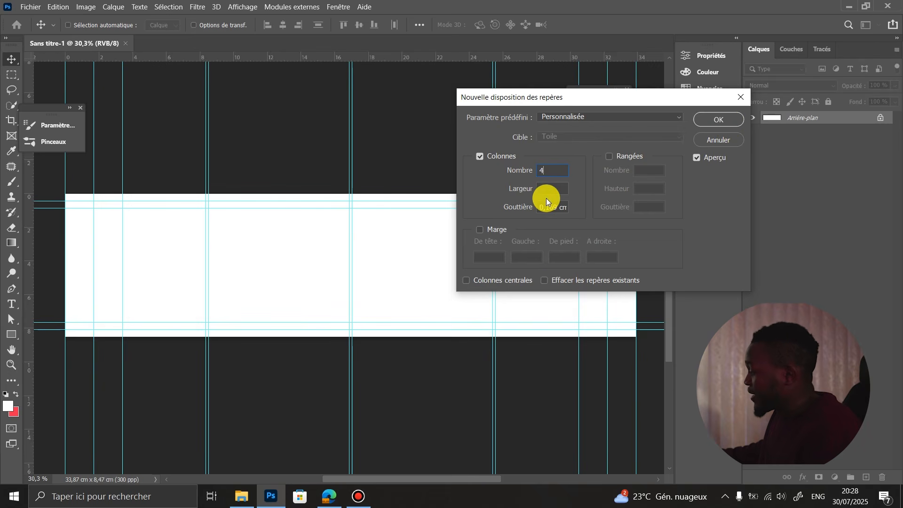
{"action": "left_click", "coordinate": [708, 123]}
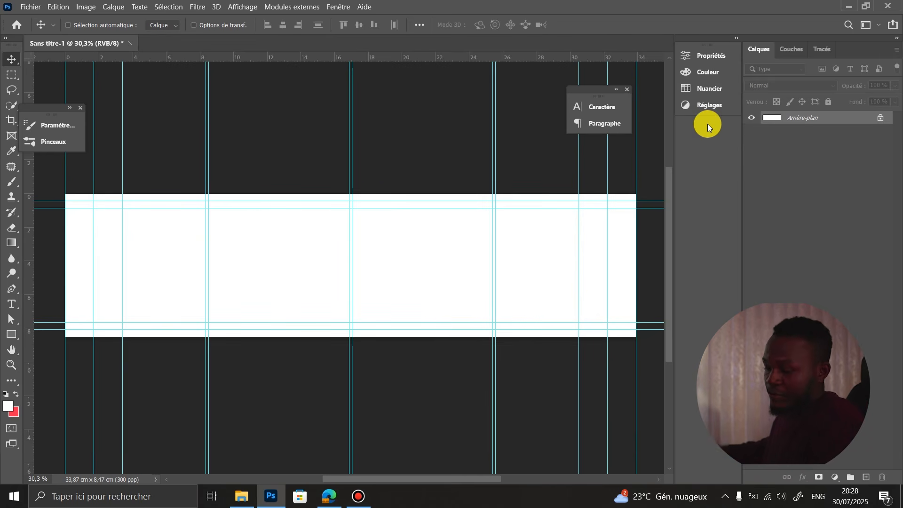
Undo the new guide layout and clear all the existing guides from the canvas.
{"action": "scroll", "coordinate": [160, 215], "scroll_direction": "up", "scroll_amount": 1}
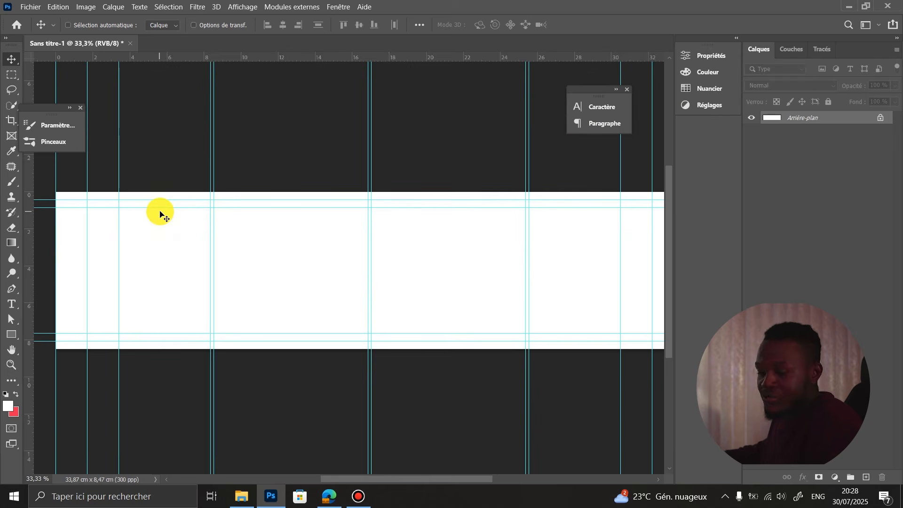
{"action": "key", "text": "ctrl+z"}
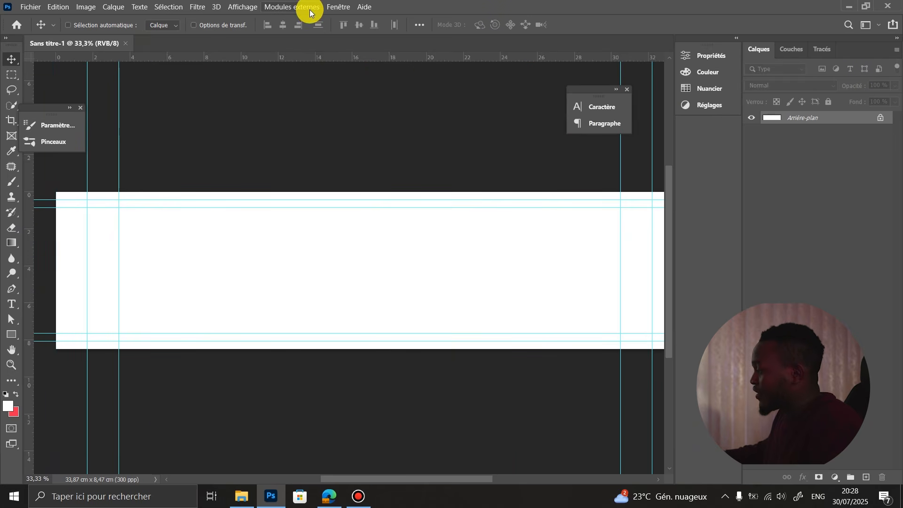
{"action": "left_click", "coordinate": [243, 7]}
{"action": "left_click", "coordinate": [243, 7]}
{"action": "left_click", "coordinate": [243, 7]}
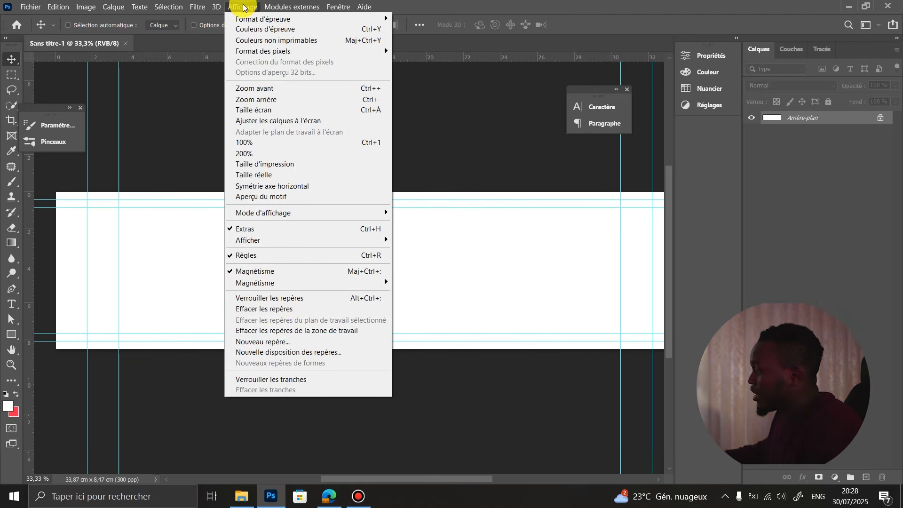
{"action": "left_click", "coordinate": [268, 309]}
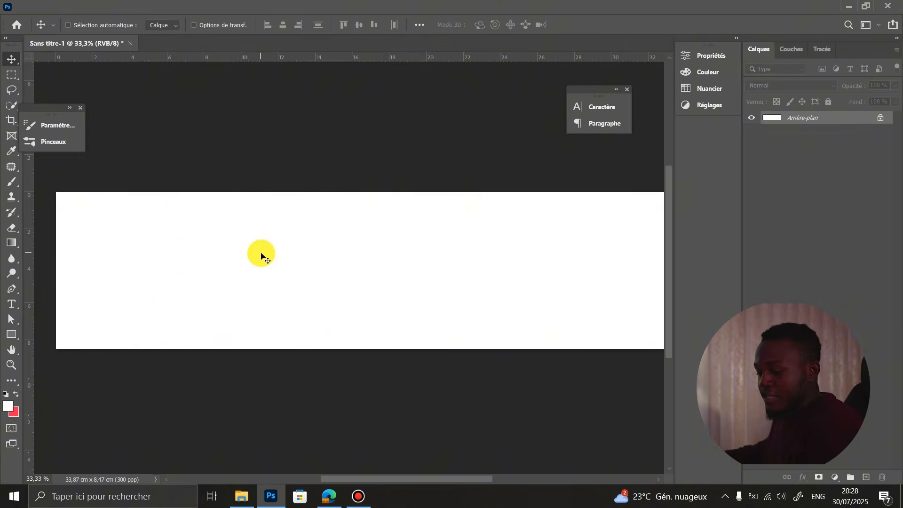
Reapply the 4-column guide layout to the cleared canvas.
{"action": "left_click", "coordinate": [243, 6]}
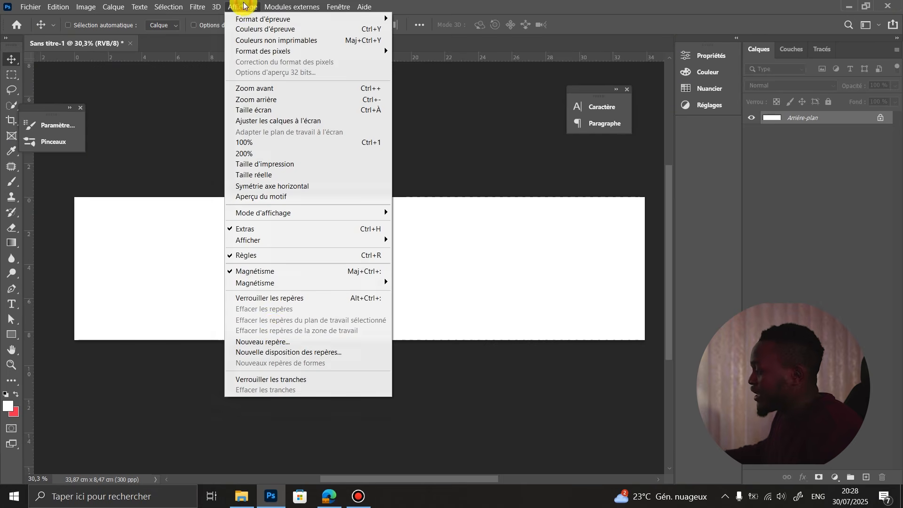
{"action": "left_click", "coordinate": [275, 353]}
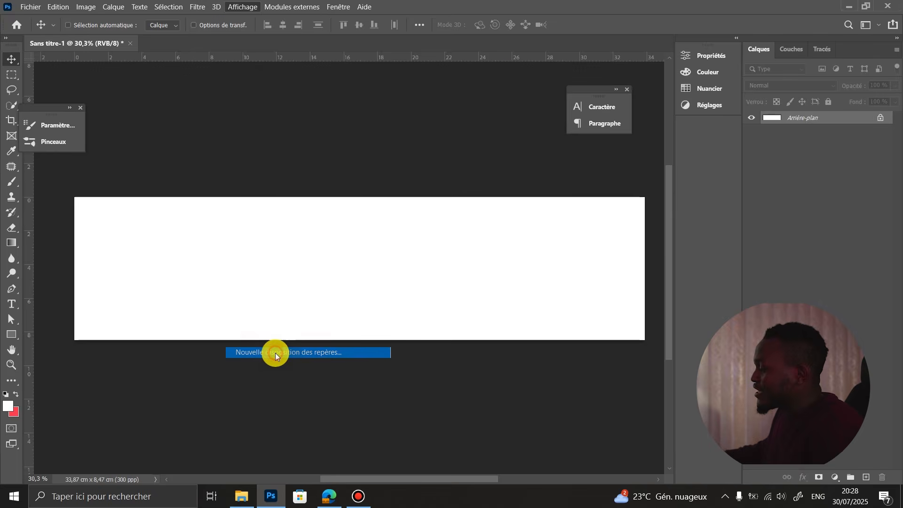
{"action": "left_click", "coordinate": [720, 118]}
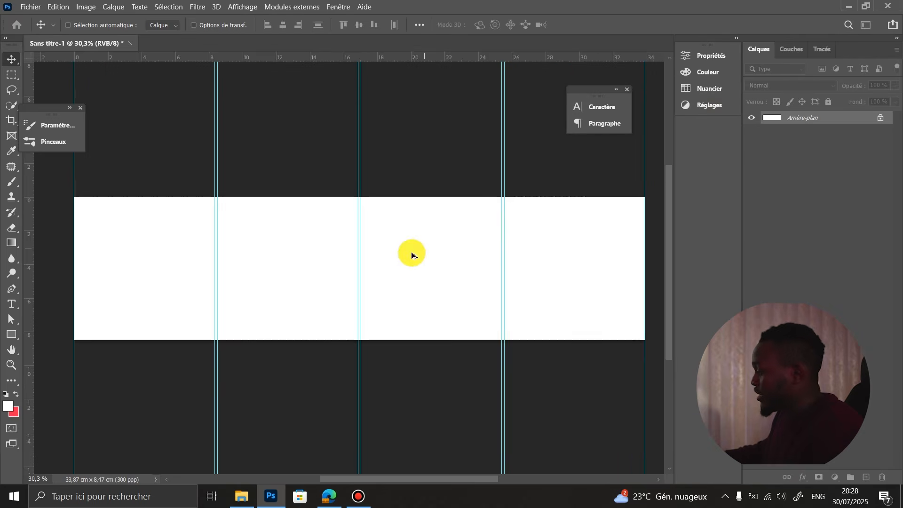
{"action": "scroll", "coordinate": [412, 251], "scroll_direction": "down", "scroll_amount": 1}
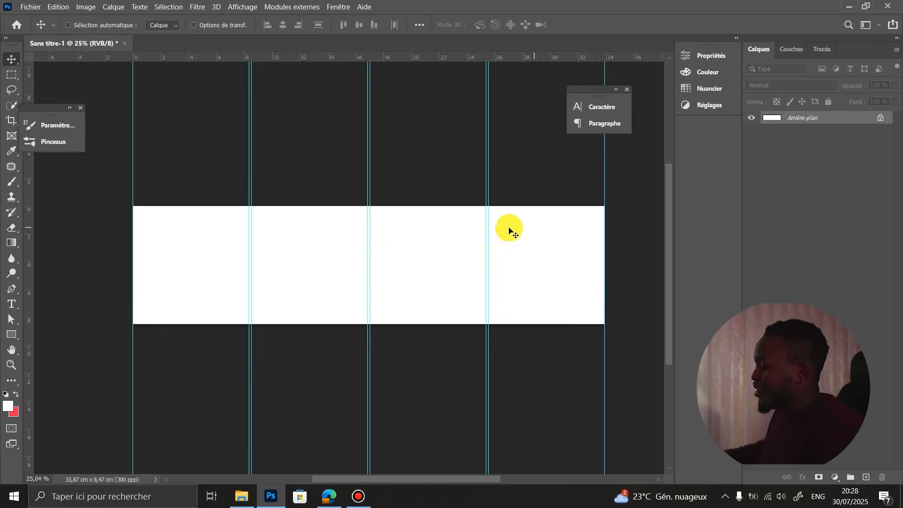
{"action": "scroll", "coordinate": [216, 292], "scroll_direction": "up", "scroll_amount": 1}
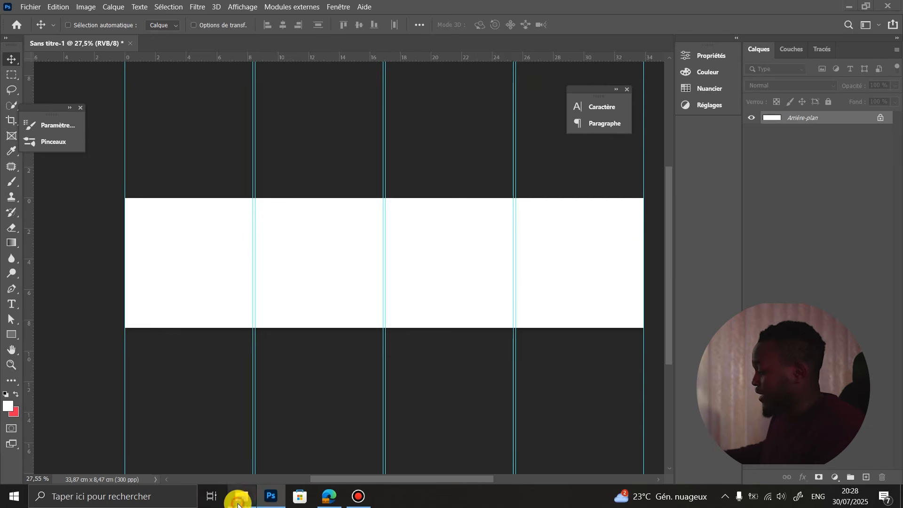
{"action": "left_click", "coordinate": [240, 496]}
{"action": "key", "text": "alt"}
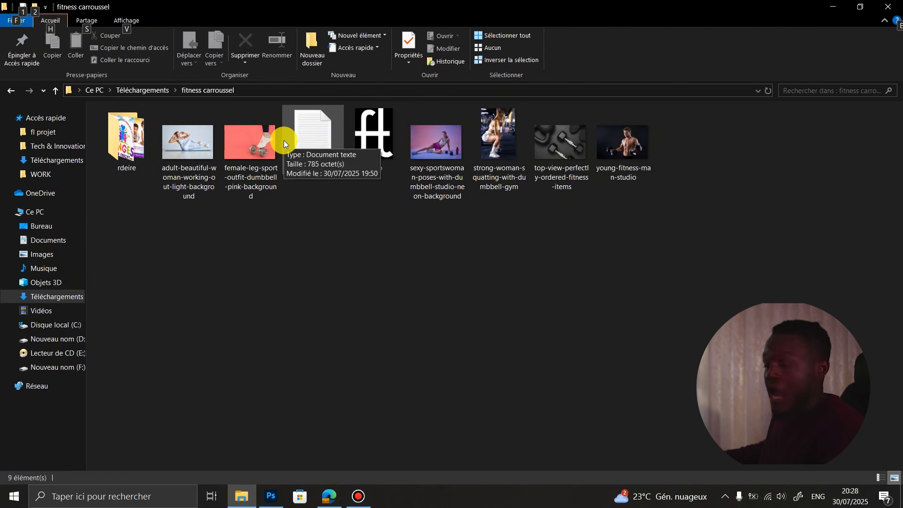
{"action": "left_click", "coordinate": [283, 494]}
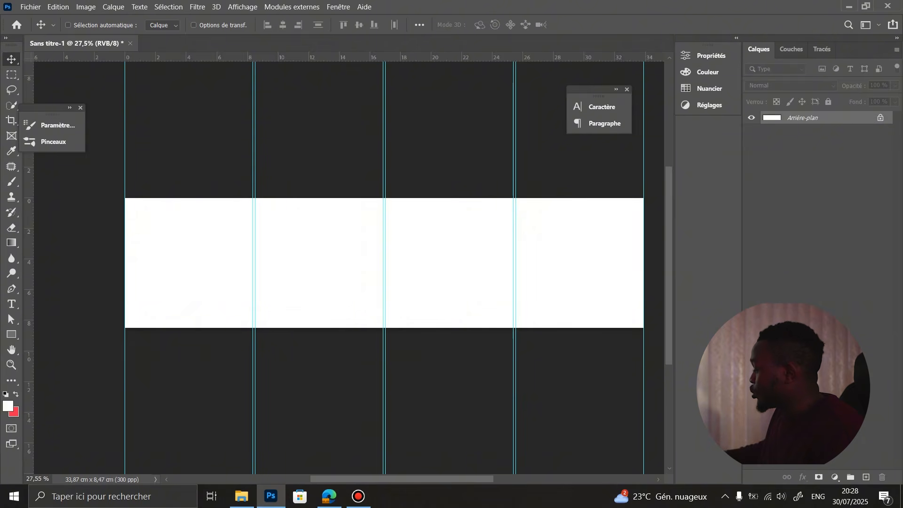
Add a solid black colour fill layer above the background.
{"action": "left_click", "coordinate": [836, 476]}
{"action": "left_click", "coordinate": [816, 273]}
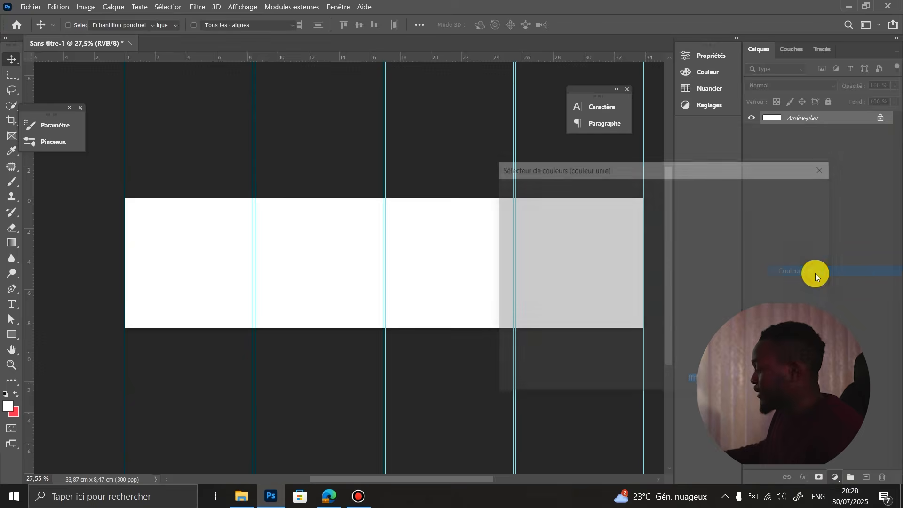
{"action": "left_click", "coordinate": [775, 190]}
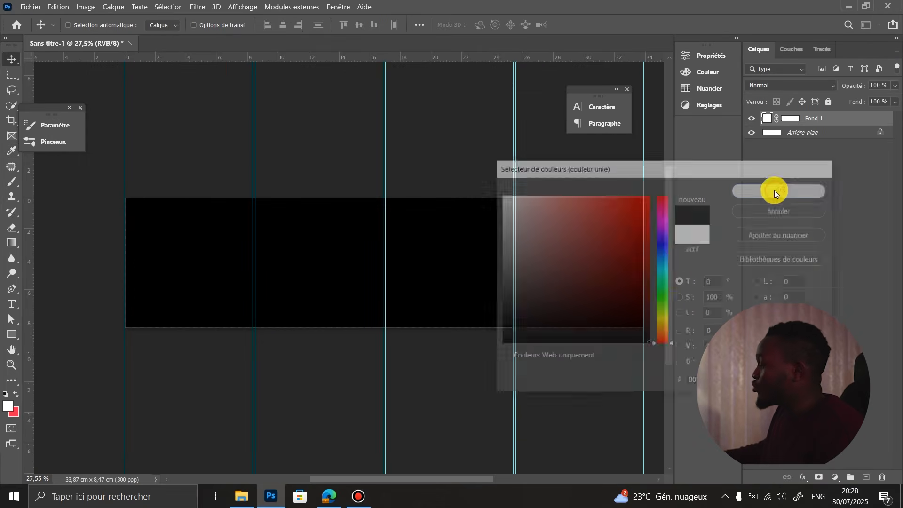
Place the logo file from the fitness carroussel folder and set it small in the upper-left corner of the first panel.
{"action": "scroll", "coordinate": [246, 253], "scroll_direction": "down", "scroll_amount": 1}
{"action": "scroll", "coordinate": [522, 179], "scroll_direction": "up", "scroll_amount": 2}
{"action": "scroll", "coordinate": [263, 227], "scroll_direction": "down", "scroll_amount": 1}
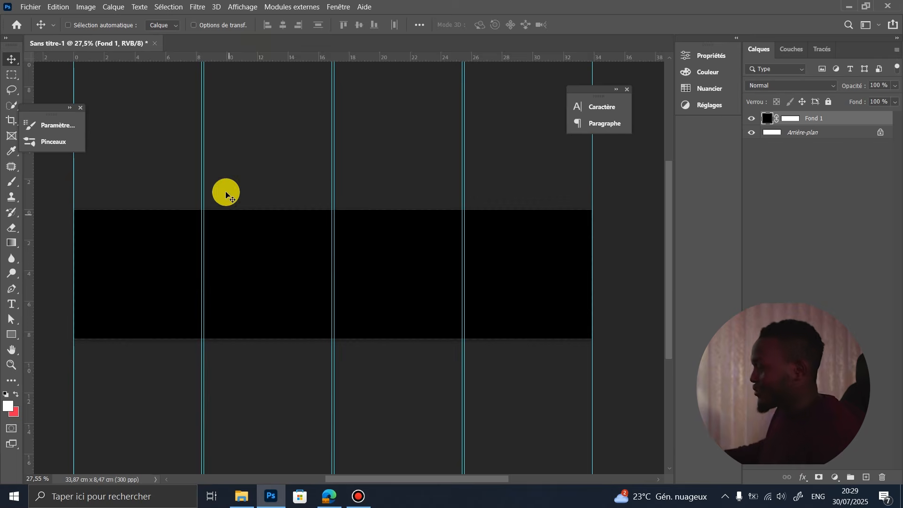
{"action": "scroll", "coordinate": [304, 215], "scroll_direction": "down", "scroll_amount": 1}
{"action": "scroll", "coordinate": [159, 266], "scroll_direction": "up", "scroll_amount": 3}
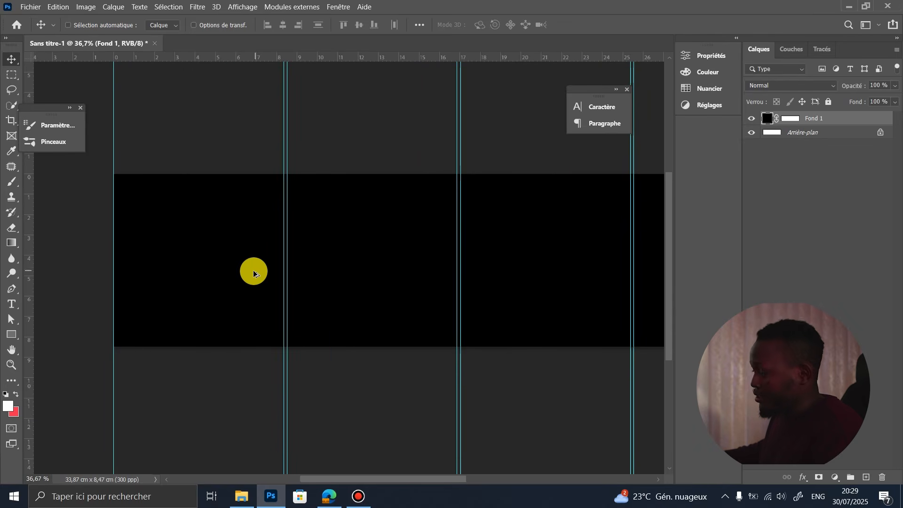
{"action": "scroll", "coordinate": [168, 286], "scroll_direction": "up", "scroll_amount": 4}
{"action": "scroll", "coordinate": [226, 178], "scroll_direction": "down", "scroll_amount": 2}
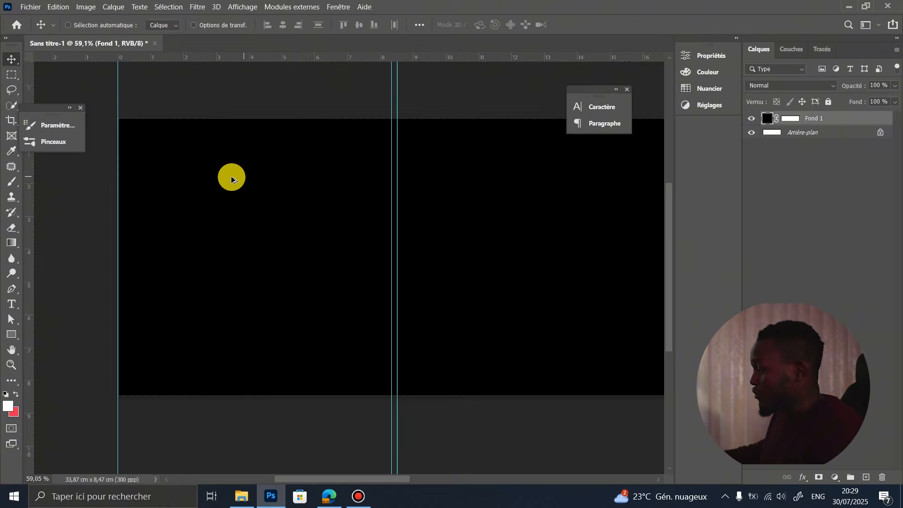
{"action": "scroll", "coordinate": [216, 198], "scroll_direction": "up", "scroll_amount": 2}
{"action": "scroll", "coordinate": [217, 200], "scroll_direction": "down", "scroll_amount": 1}
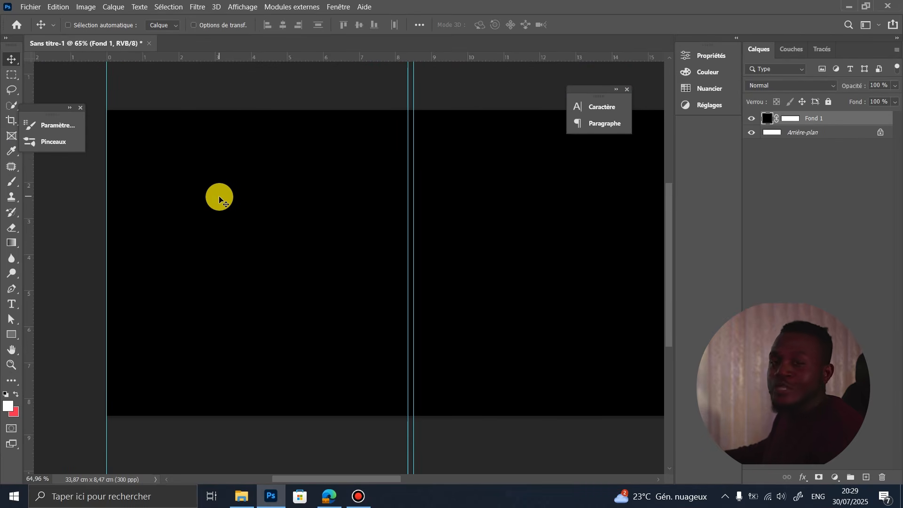
{"action": "left_click", "coordinate": [242, 496]}
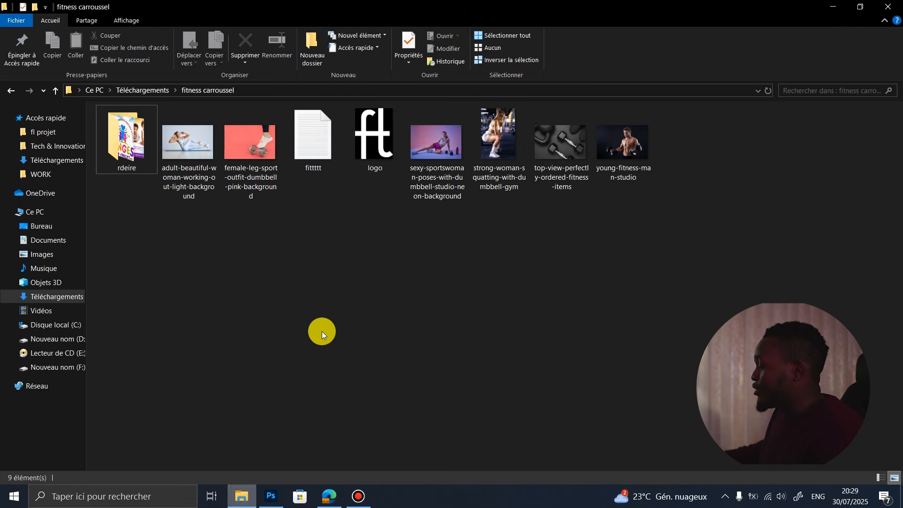
{"action": "left_click_drag", "start_coordinate": [350, 252], "coordinate": [244, 234]}
{"action": "left_click_drag", "start_coordinate": [363, 264], "coordinate": [175, 184]}
{"action": "left_click_drag", "start_coordinate": [273, 192], "coordinate": [177, 182]}
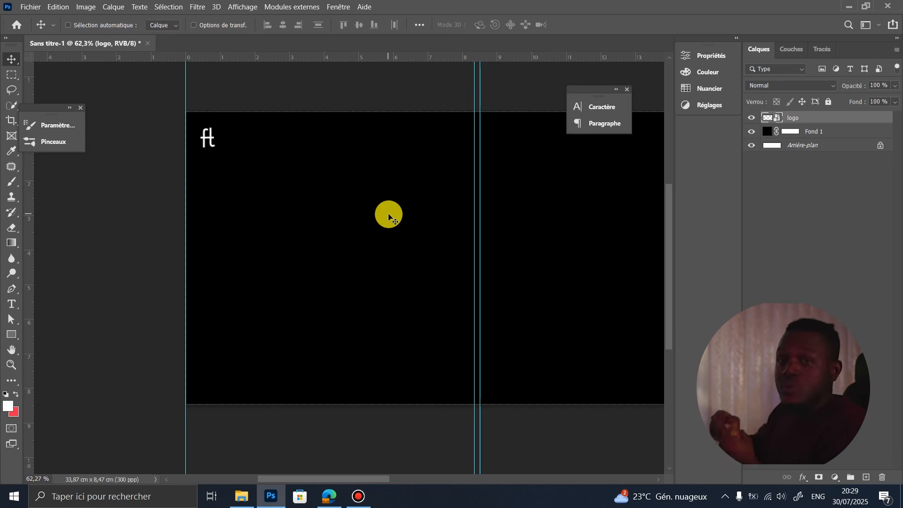
Place the sexy-sportswoman neon-background image from the folder on the first panel and move its layer below young-fitness-man-studio.
{"action": "left_click", "coordinate": [242, 497]}
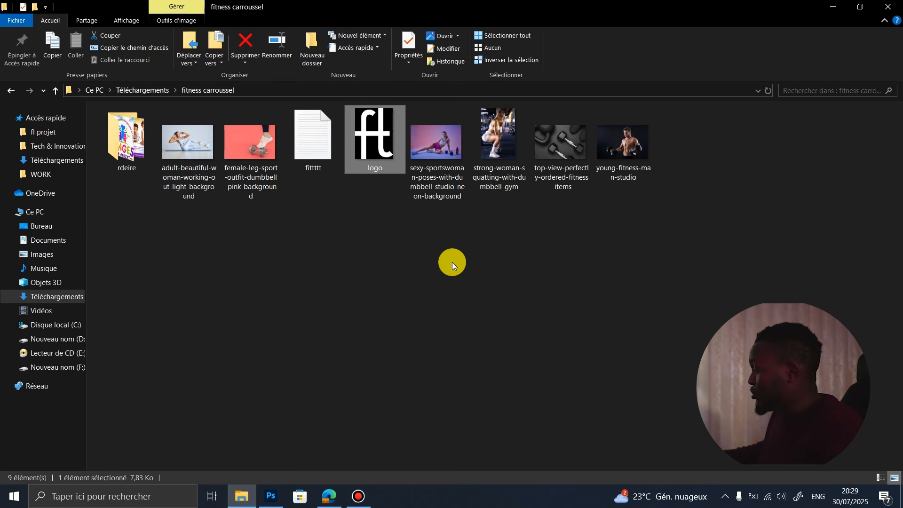
{"action": "left_click", "coordinate": [463, 282]}
{"action": "scroll", "coordinate": [408, 247], "scroll_direction": "up", "scroll_amount": 1}
{"action": "scroll", "coordinate": [599, 109], "scroll_direction": "up", "scroll_amount": 2}
{"action": "left_click_drag", "start_coordinate": [442, 334], "coordinate": [331, 298]}
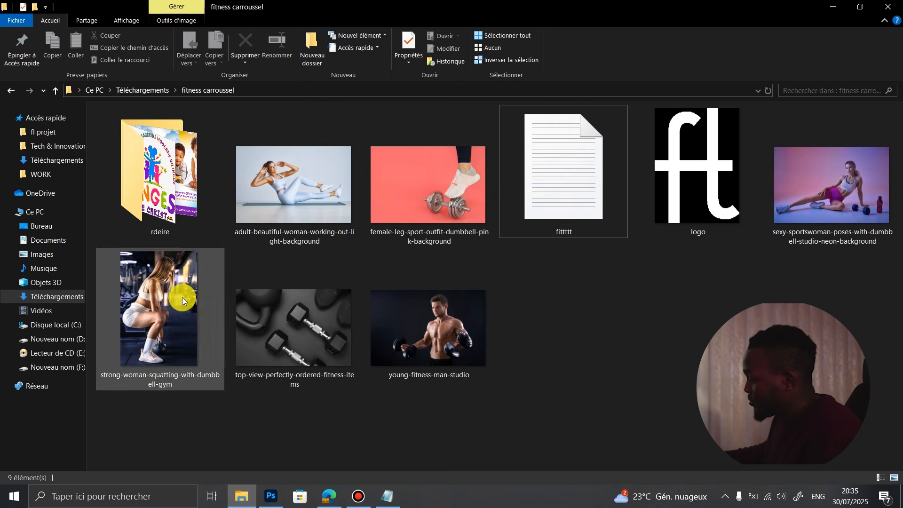
{"action": "left_click", "coordinate": [834, 198]}
{"action": "left_click_drag", "start_coordinate": [286, 476], "coordinate": [264, 357]}
{"action": "left_click_drag", "start_coordinate": [261, 283], "coordinate": [202, 262]}
{"action": "left_click_drag", "start_coordinate": [770, 133], "coordinate": [812, 175]}
{"action": "scroll", "coordinate": [259, 246], "scroll_direction": "up", "scroll_amount": 2}
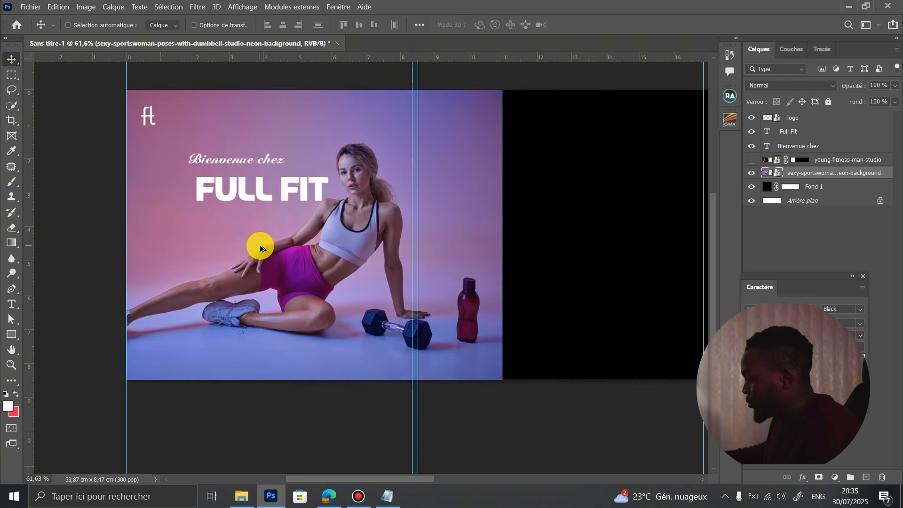
Reposition the sportswoman image and scale it to about 20.5% so it covers the full height of the first panel.
{"action": "left_click_drag", "start_coordinate": [308, 242], "coordinate": [331, 248]}
{"action": "key", "text": "ctrl+t"}
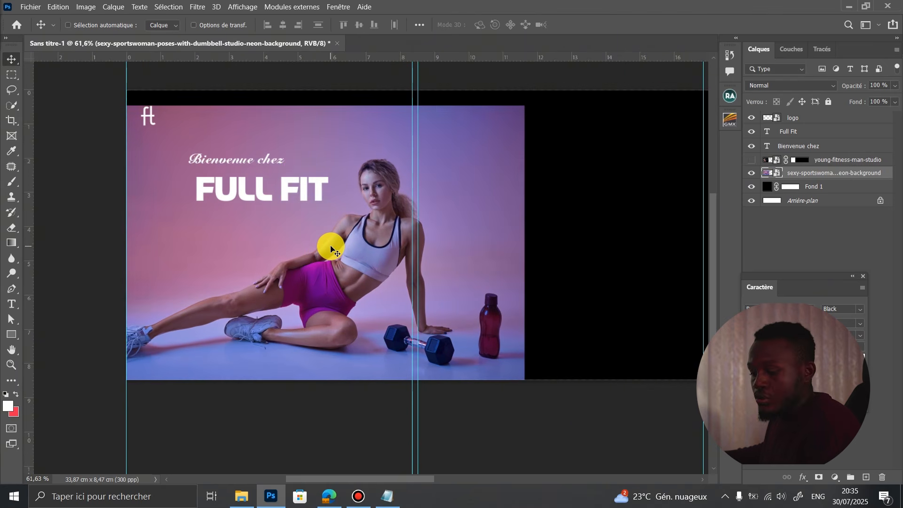
{"action": "left_click_drag", "start_coordinate": [302, 280], "coordinate": [294, 264]}
{"action": "left_click_drag", "start_coordinate": [297, 383], "coordinate": [298, 389]}
{"action": "mouse_move", "coordinate": [346, 298]}
{"action": "left_mouse_down"}
{"action": "mouse_move", "coordinate": [219, 299]}
{"action": "mouse_move", "coordinate": [343, 296]}
{"action": "left_mouse_up"}
Flip the sportswoman image horizontally and shift it slightly to the left across the first panel.
{"action": "key", "text": "ctrl+t"}
{"action": "right_click", "coordinate": [250, 296]}
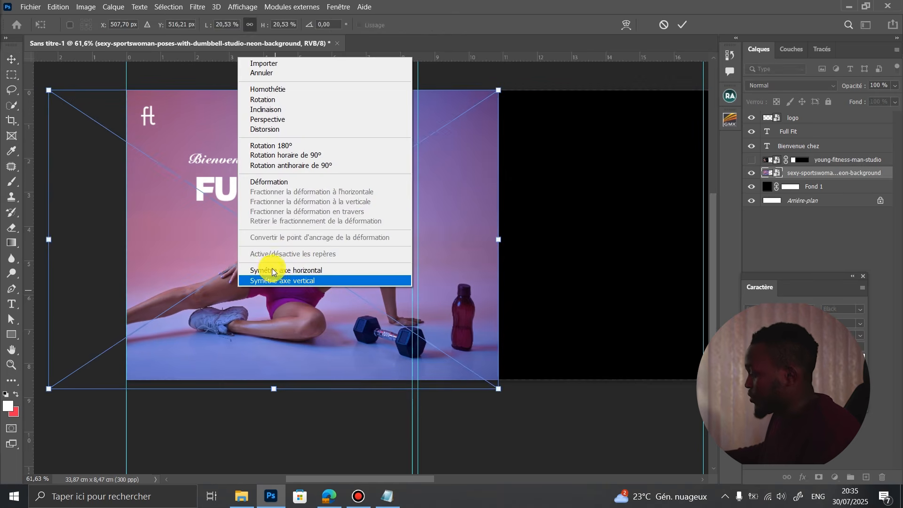
{"action": "left_click", "coordinate": [268, 270]}
{"action": "left_click_drag", "start_coordinate": [291, 259], "coordinate": [270, 260]}
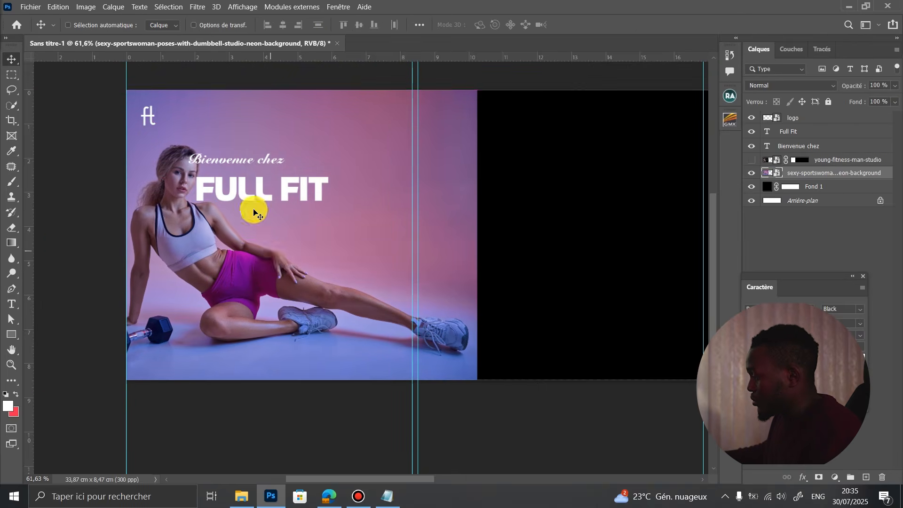
Move the "Bienvenue chez" text up and the FULL FIT headline down, shifting both to the right of the sportswoman.
{"action": "left_click", "coordinate": [232, 161], "text": "ctrl"}
{"action": "left_click_drag", "start_coordinate": [232, 162], "coordinate": [282, 141]}
{"action": "left_click_drag", "start_coordinate": [254, 196], "coordinate": [287, 217]}
Replace the "Bienvenue chez" text with "MA BEAUTE".
{"action": "double_click", "coordinate": [280, 140]}
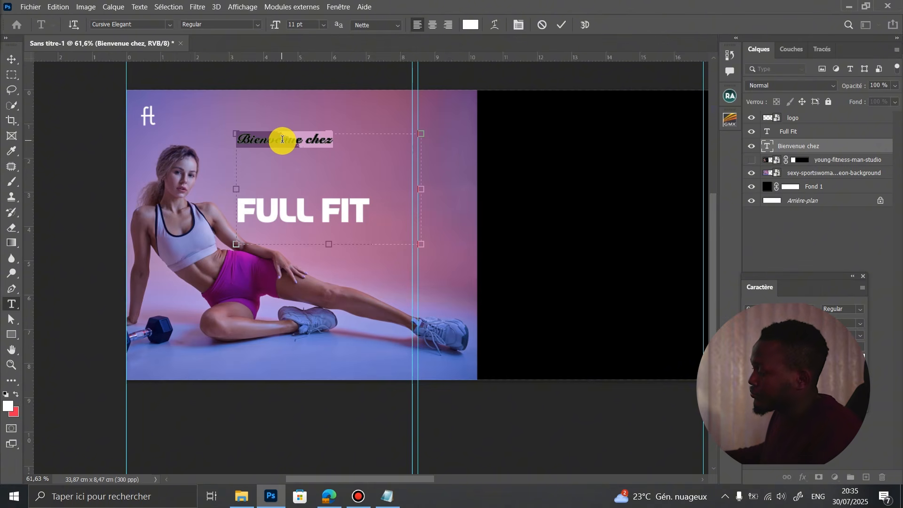
{"action": "right_click", "coordinate": [283, 140]}
{"action": "left_click", "coordinate": [276, 141]}
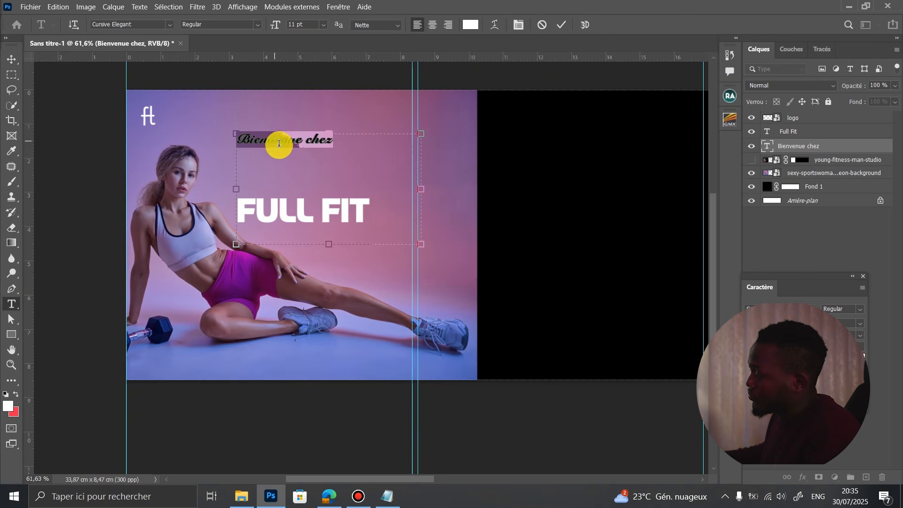
{"action": "triple_click", "coordinate": [321, 145]}
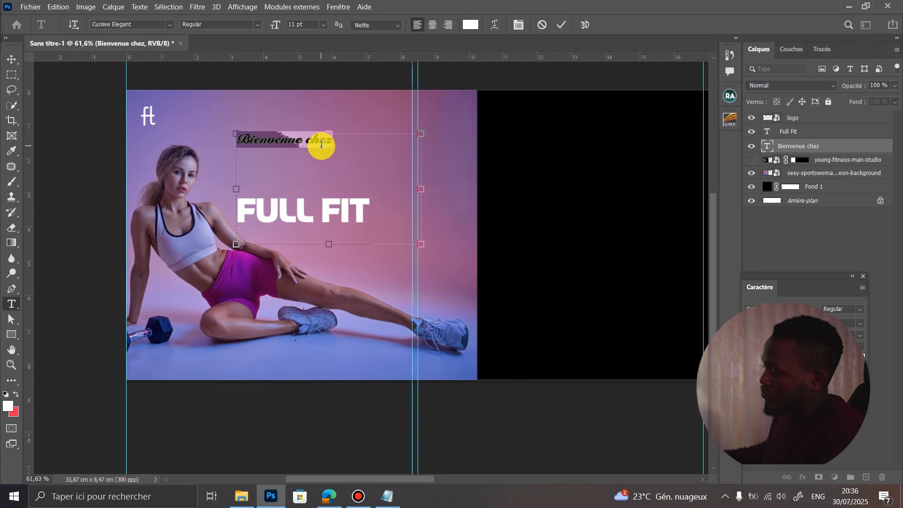
{"action": "type", "text": "MA BEAUTE"}
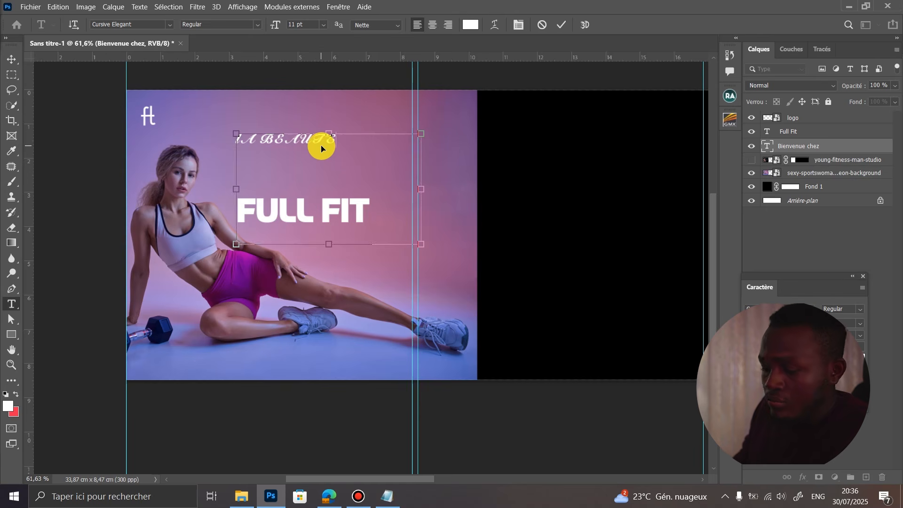
Replace the entire "MA BEAUTE" text with "Le bonheur".
{"action": "key", "text": "ctrl+a"}
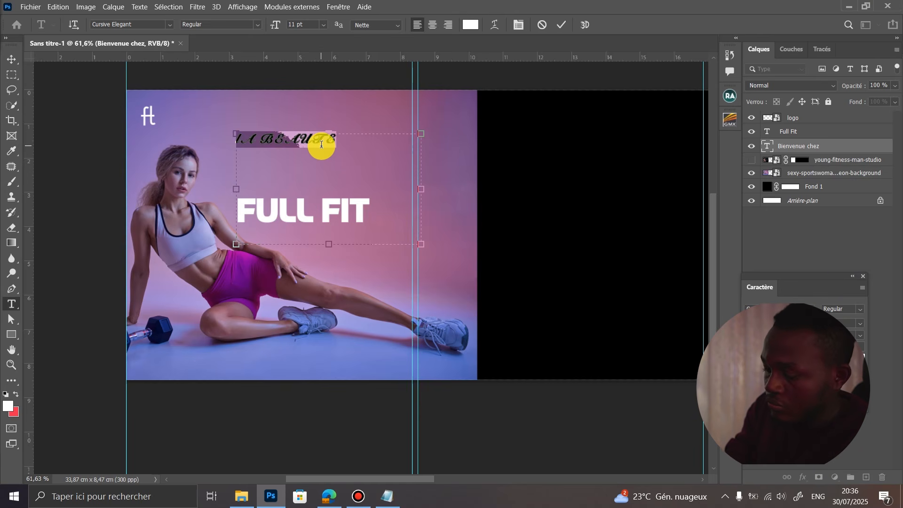
{"action": "type", "text": "Le bon"}
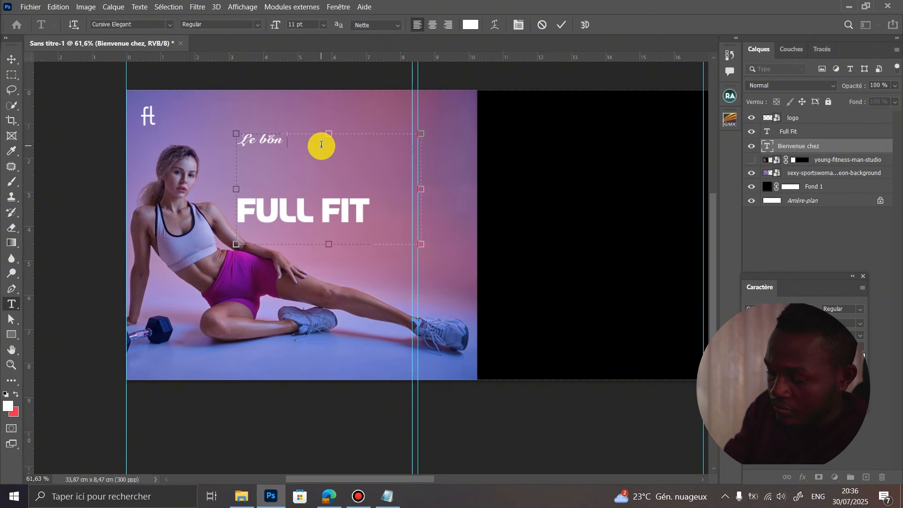
{"action": "type", "text": "heur"}
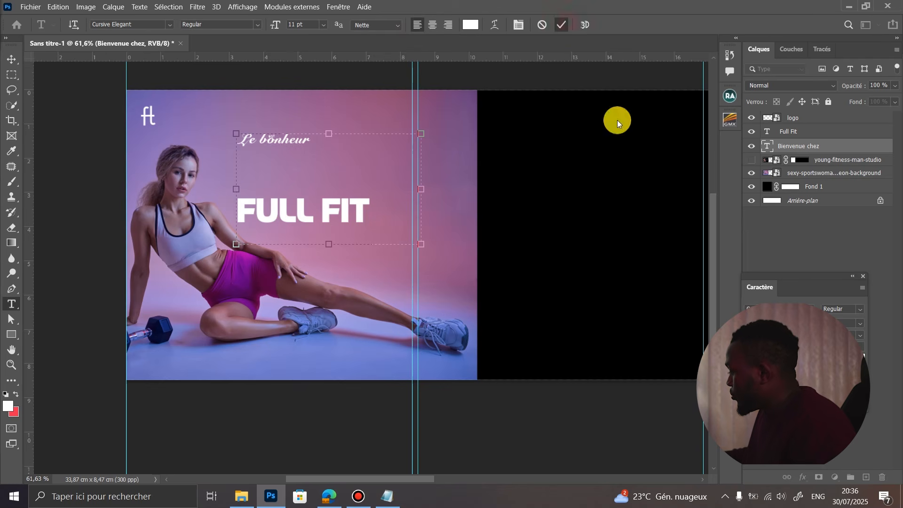
{"action": "type", "text": "v"}
Enlarge the "Le bonheur" text to 31 pt and shift it slightly down above the FULL FIT headline.
{"action": "key", "text": "Return"}
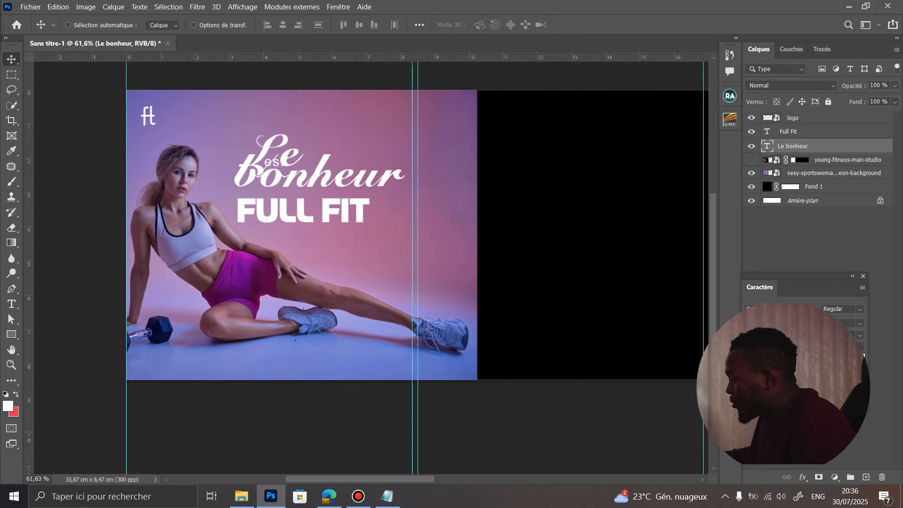
{"action": "key", "text": "ctrl+z"}
{"action": "key", "text": "Return"}
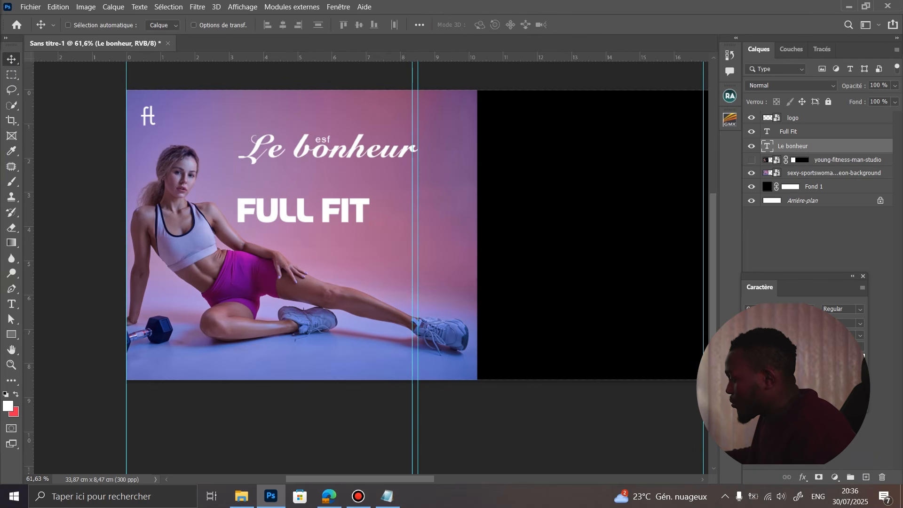
{"action": "key", "text": "Return"}
{"action": "left_click_drag", "start_coordinate": [350, 161], "coordinate": [347, 170]}
Delete the "o" from "bonheur" and move the text up clear of the FULL FIT headline.
{"action": "double_click", "coordinate": [266, 167]}
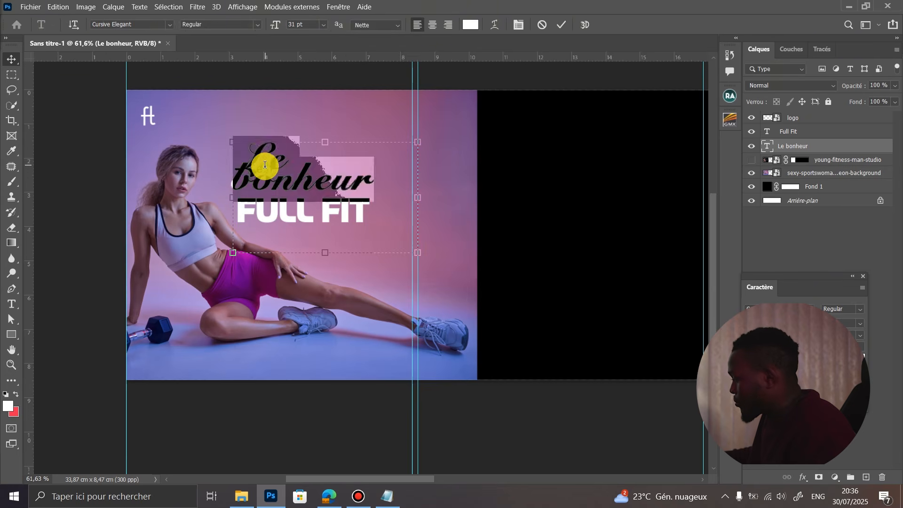
{"action": "left_click_drag", "start_coordinate": [271, 168], "coordinate": [250, 163]}
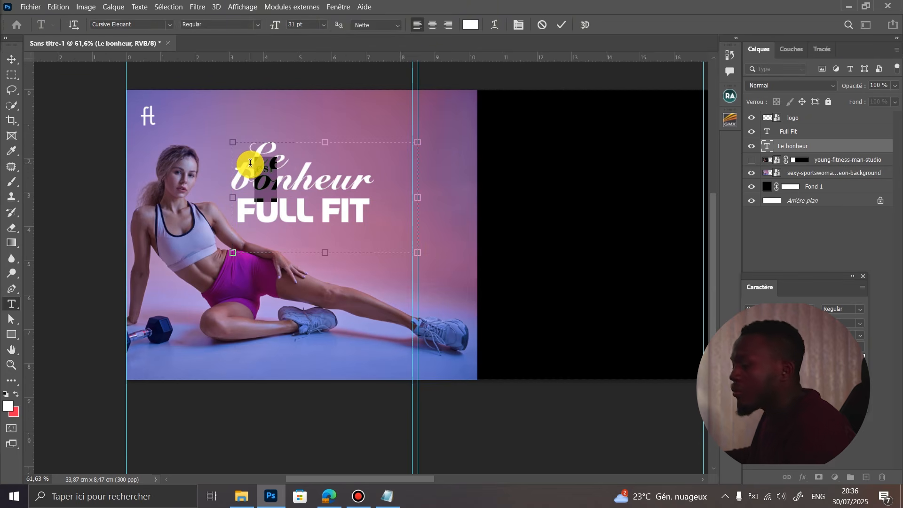
{"action": "key", "text": "BackSpace"}
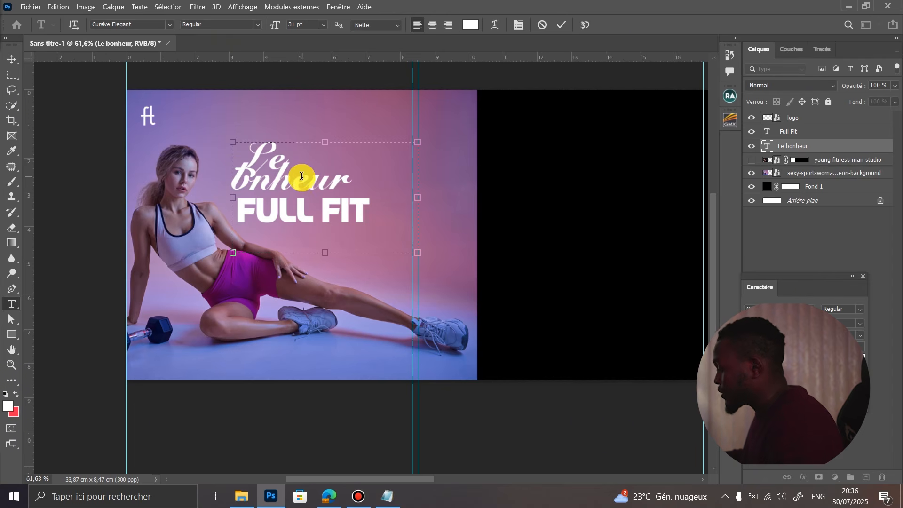
{"action": "left_click", "coordinate": [559, 30]}
{"action": "key", "text": "v"}
{"action": "mouse_move", "coordinate": [289, 184]}
{"action": "left_mouse_down"}
{"action": "mouse_move", "coordinate": [295, 158]}
{"action": "mouse_move", "coordinate": [292, 168]}
{"action": "left_mouse_up"}
Widen the "Le bnheur" text box so the words fit on one line and fill in the missing letter to read "Le b0nheur".
{"action": "double_click", "coordinate": [292, 162]}
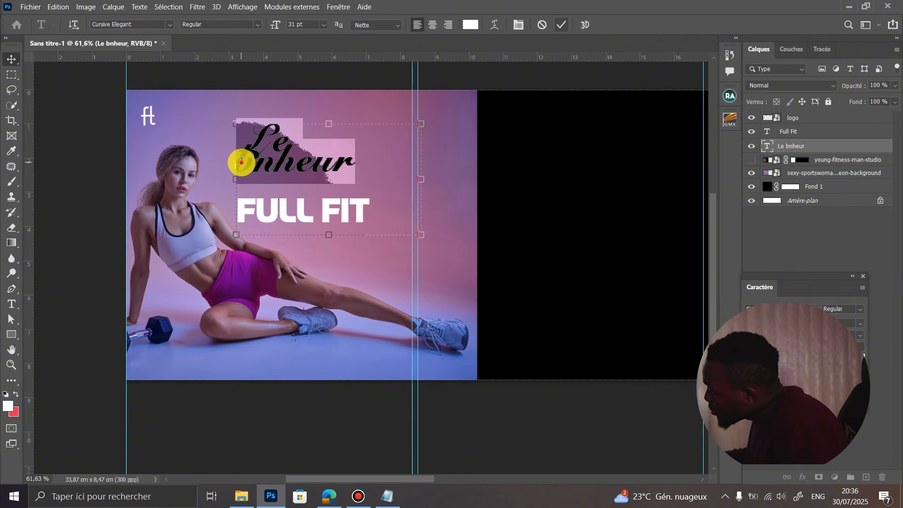
{"action": "left_click", "coordinate": [239, 161]}
{"action": "left_click_drag", "start_coordinate": [234, 181], "coordinate": [205, 178]}
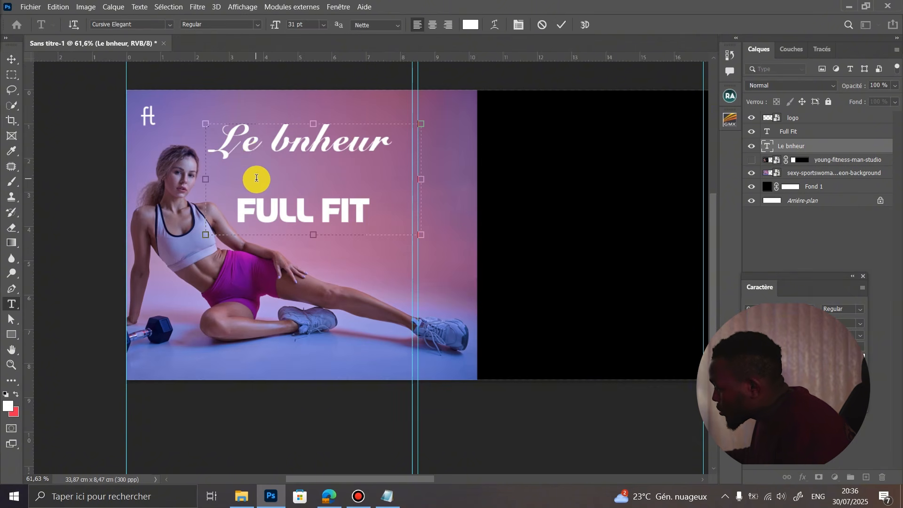
{"action": "left_click", "coordinate": [289, 148]}
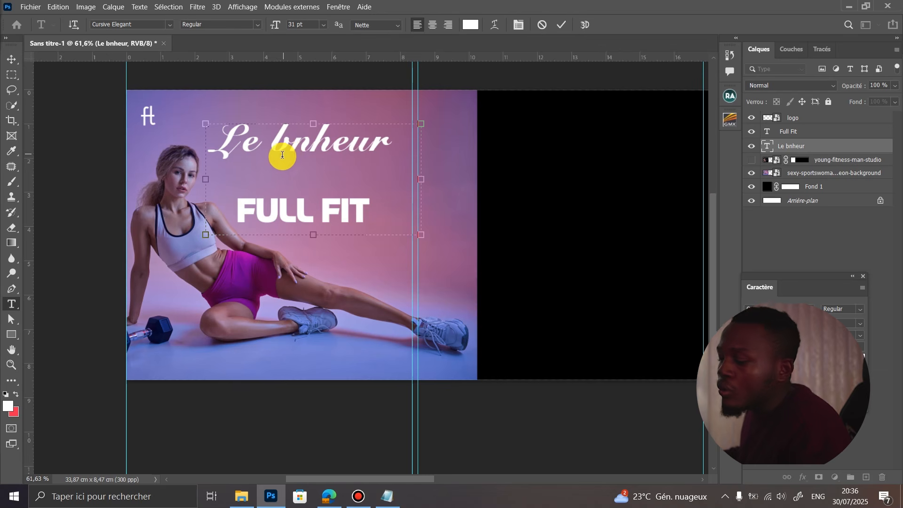
{"action": "type", "text": "o"}
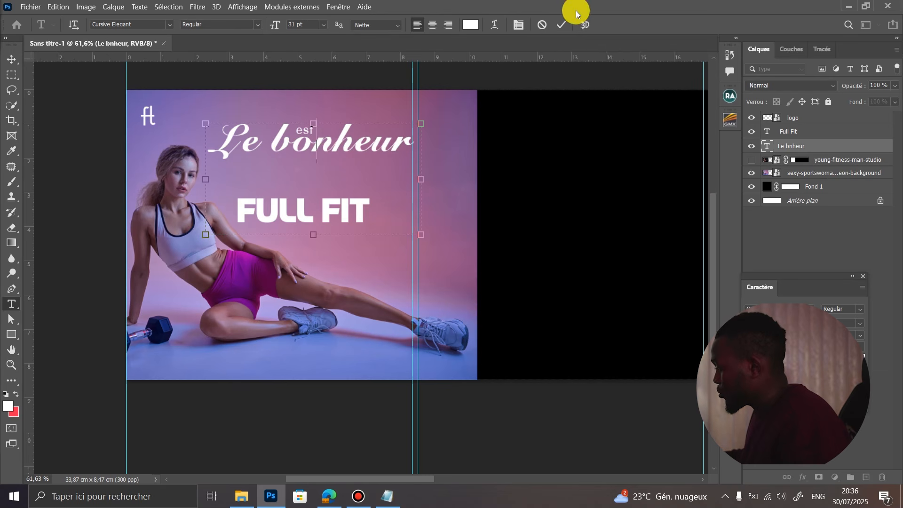
{"action": "left_click", "coordinate": [564, 27]}
Change the lowercase "b" to a capital "B" in "Le b0nheur" and widen the text box slightly.
{"action": "left_click", "coordinate": [280, 150]}
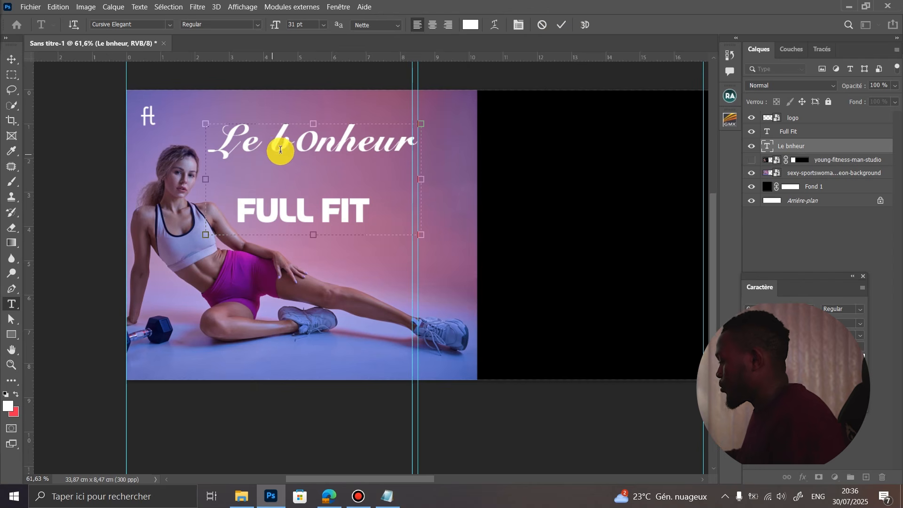
{"action": "left_click_drag", "start_coordinate": [281, 149], "coordinate": [277, 145]}
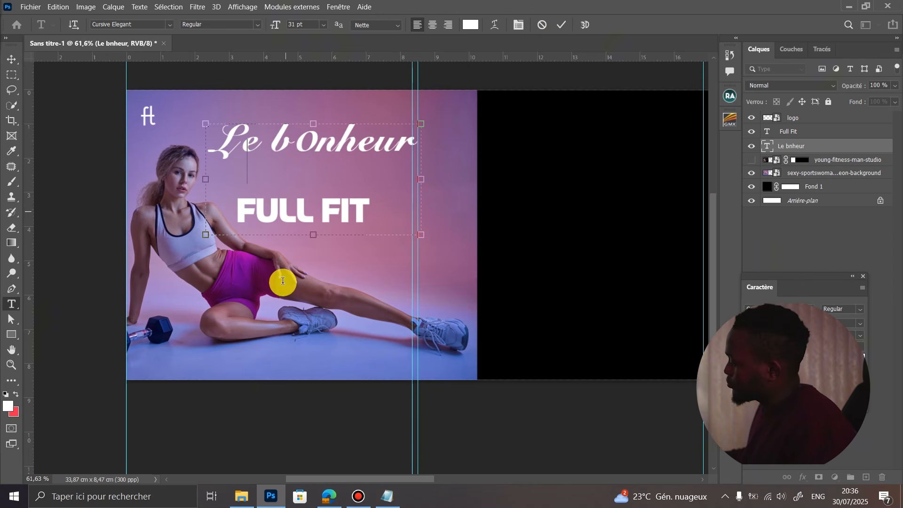
{"action": "type", "text": "B"}
{"action": "left_click_drag", "start_coordinate": [426, 186], "coordinate": [442, 187]}
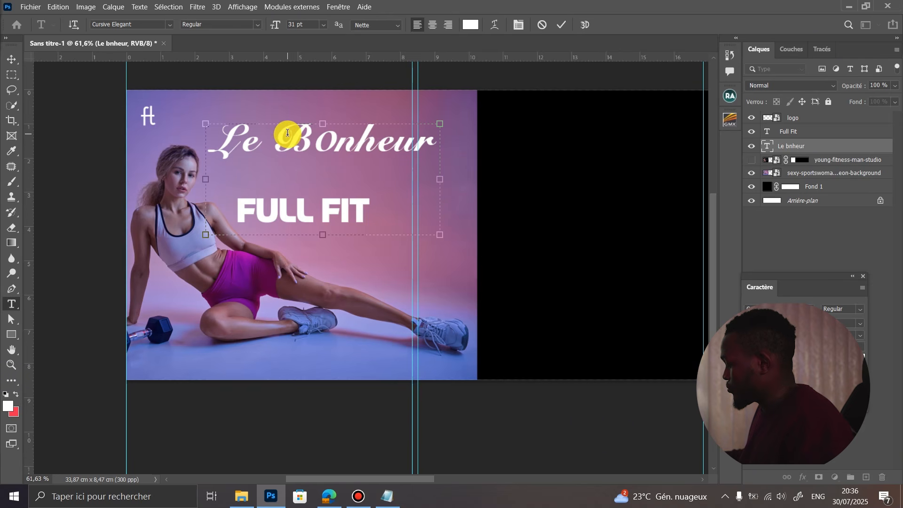
{"action": "left_click", "coordinate": [563, 26]}
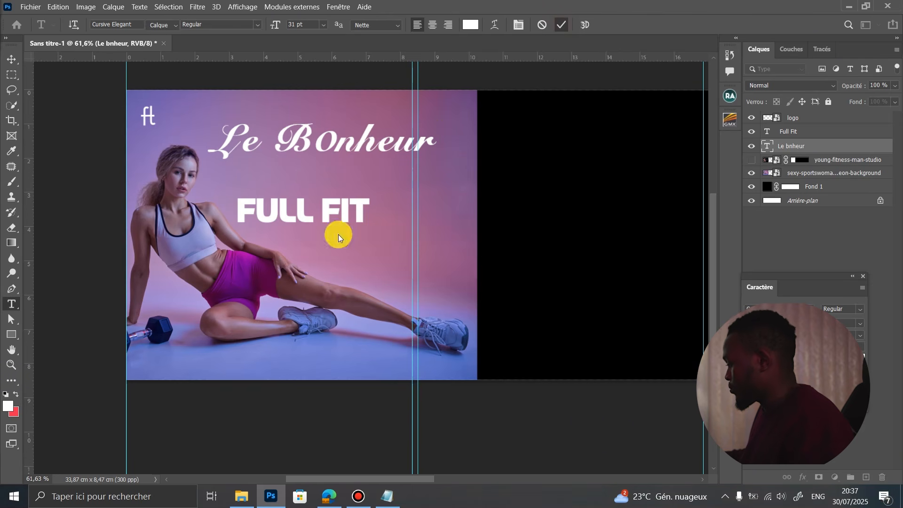
Scale down and reposition the "Le B0nheur" text, and move the FULL FIT headline up directly beneath it.
{"action": "key", "text": "v"}
{"action": "left_click_drag", "start_coordinate": [288, 141], "coordinate": [306, 167]}
{"action": "key", "text": "ctrl+t"}
{"action": "left_click_drag", "start_coordinate": [304, 188], "coordinate": [301, 149]}
{"action": "key", "text": "Return"}
{"action": "left_click_drag", "start_coordinate": [283, 220], "coordinate": [284, 191]}
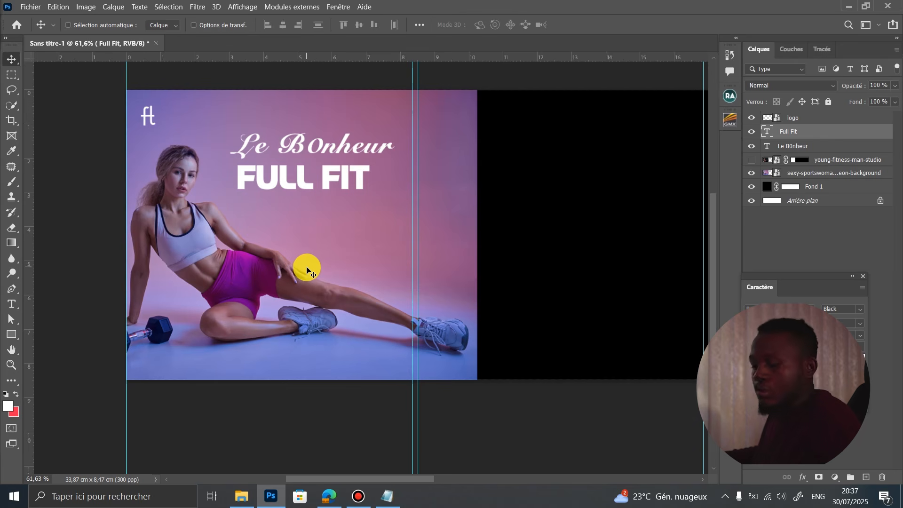
Enlarge the FULL FIT headline to about 176.5% and align its left edge under the "Le B0nheur" text.
{"action": "key", "text": "ctrl+t"}
{"action": "left_click_drag", "start_coordinate": [419, 278], "coordinate": [560, 372]}
{"action": "left_click_drag", "start_coordinate": [351, 250], "coordinate": [318, 221]}
{"action": "key", "text": "Return"}
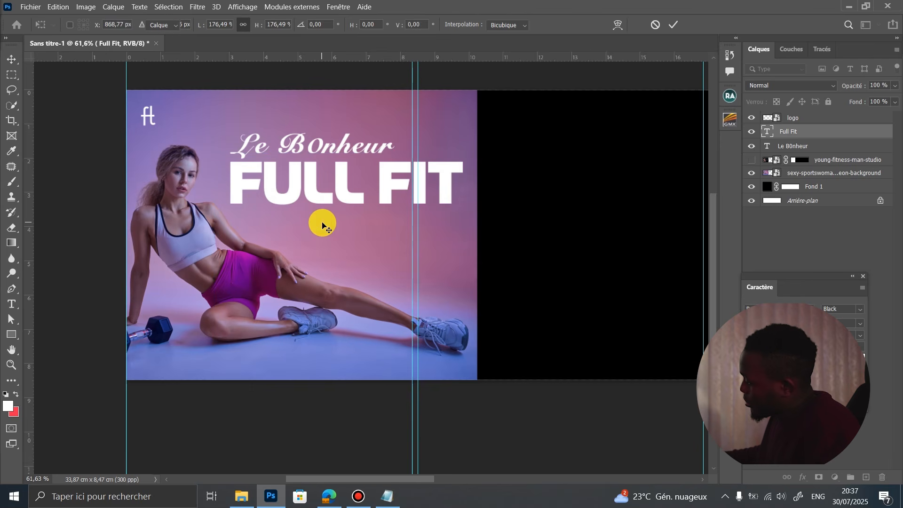
Hide the Le B0nheur text layer and move the FULL FIT headline up to just beside the logo's baseline.
{"action": "left_click", "coordinate": [751, 146]}
{"action": "left_click_drag", "start_coordinate": [319, 177], "coordinate": [316, 147]}
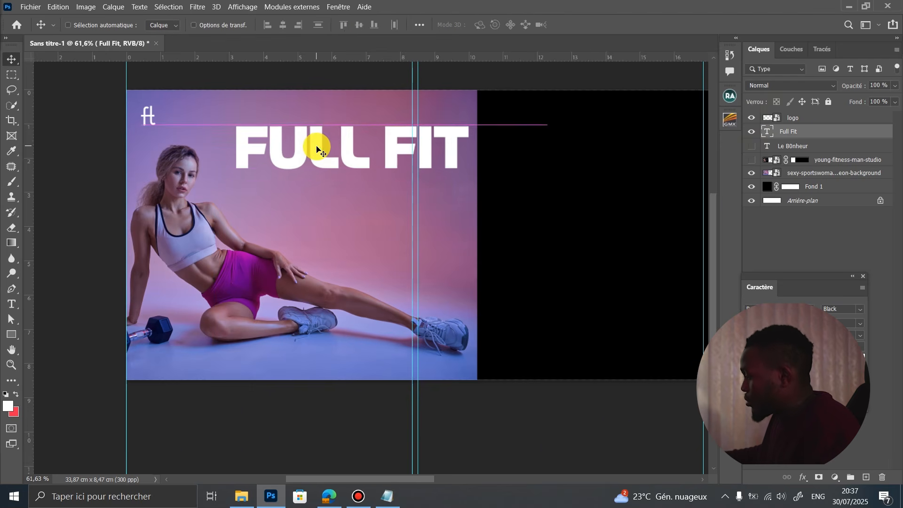
Break the headline so that the word FIT goes onto a second line below FULL.
{"action": "double_click", "coordinate": [380, 145]}
{"action": "left_click", "coordinate": [470, 153], "text": "shift"}
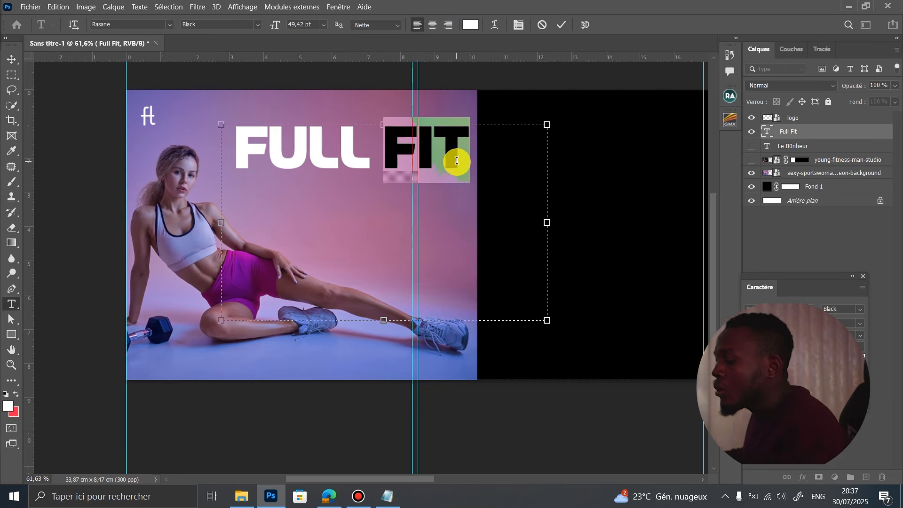
{"action": "key", "text": "Left"}
{"action": "key", "text": "Return"}
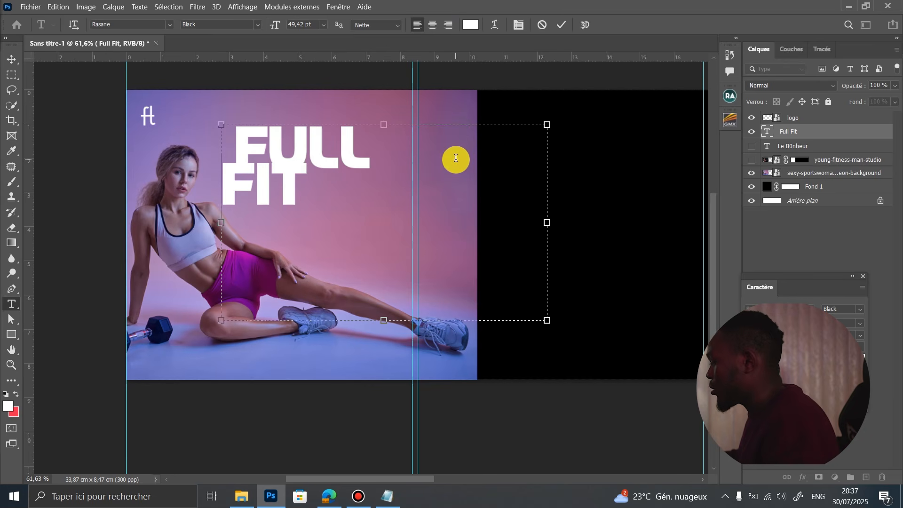
Delete the word FIT from the headline and shrink the text box to fit the word FULL.
{"action": "left_click_drag", "start_coordinate": [335, 196], "coordinate": [230, 200]}
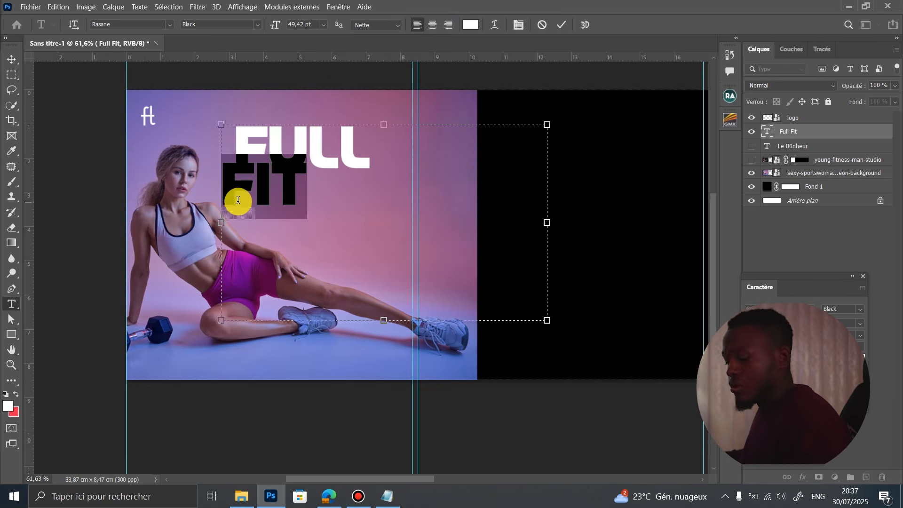
{"action": "left_click", "coordinate": [252, 208]}
{"action": "left_click_drag", "start_coordinate": [548, 322], "coordinate": [422, 157]}
{"action": "left_click", "coordinate": [562, 25]}
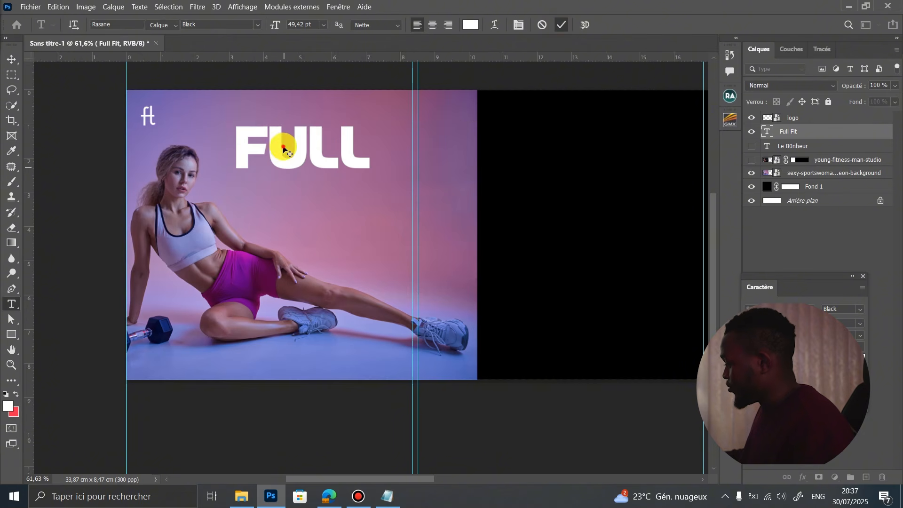
Duplicate the FULL text directly below the original and change the copy to FITNESS.
{"action": "left_click_drag", "start_coordinate": [284, 148], "coordinate": [289, 200]}
{"action": "double_click", "coordinate": [288, 197]}
{"action": "type", "text": "FIT"}
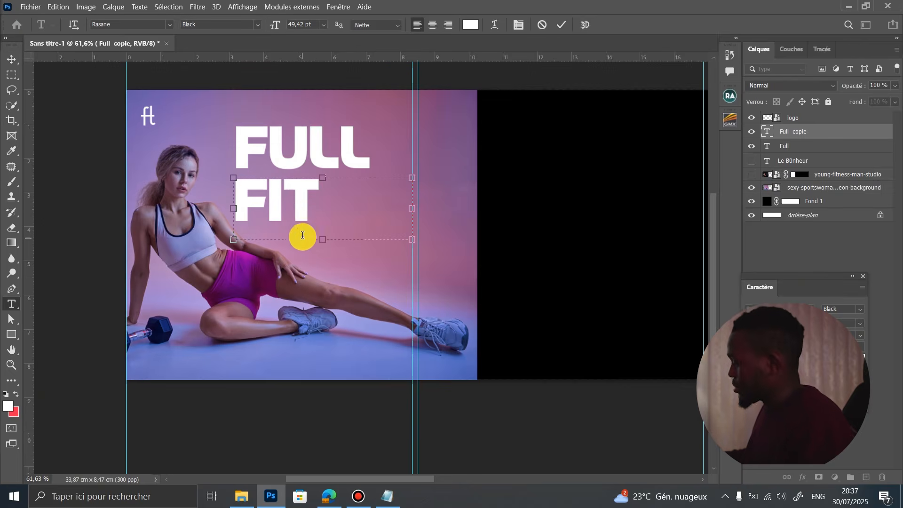
{"action": "type", "text": "NE"}
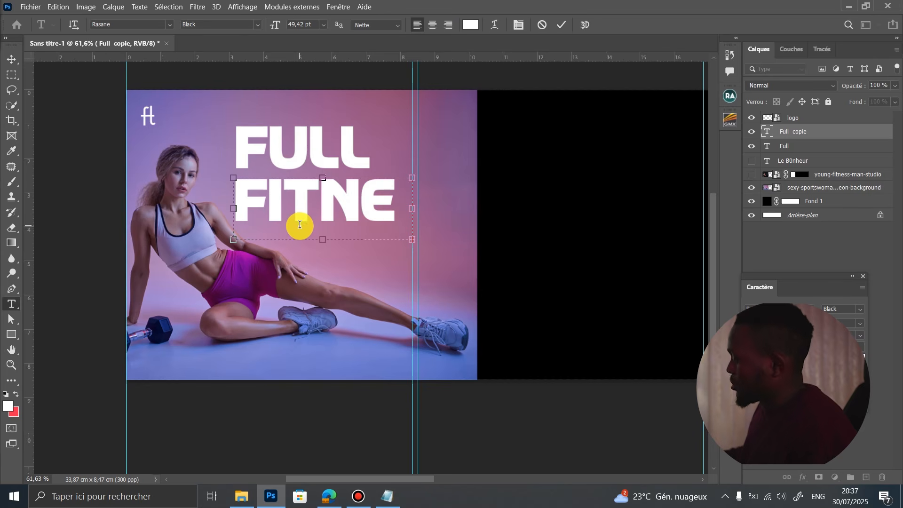
{"action": "left_click", "coordinate": [564, 27]}
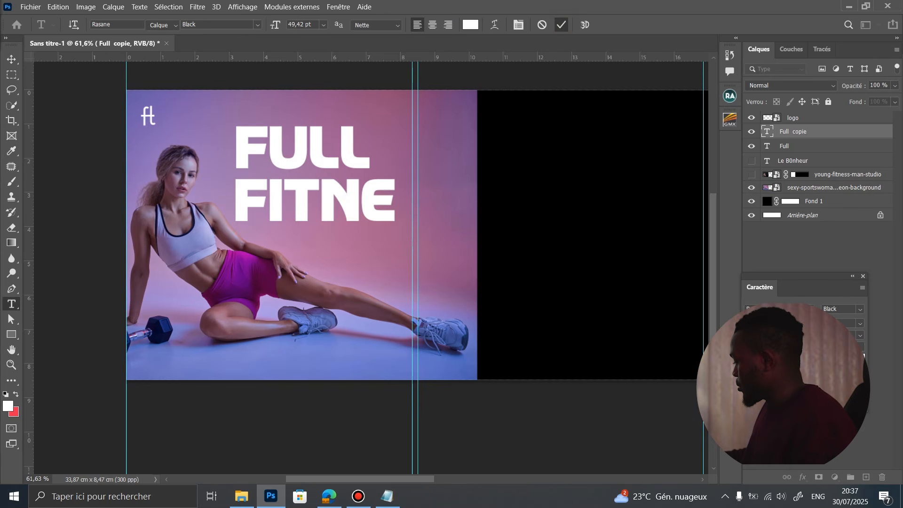
Reduce the FITNESS text, position it close beneath FULL, and turn off its all-caps formatting.
{"action": "key", "text": "v"}
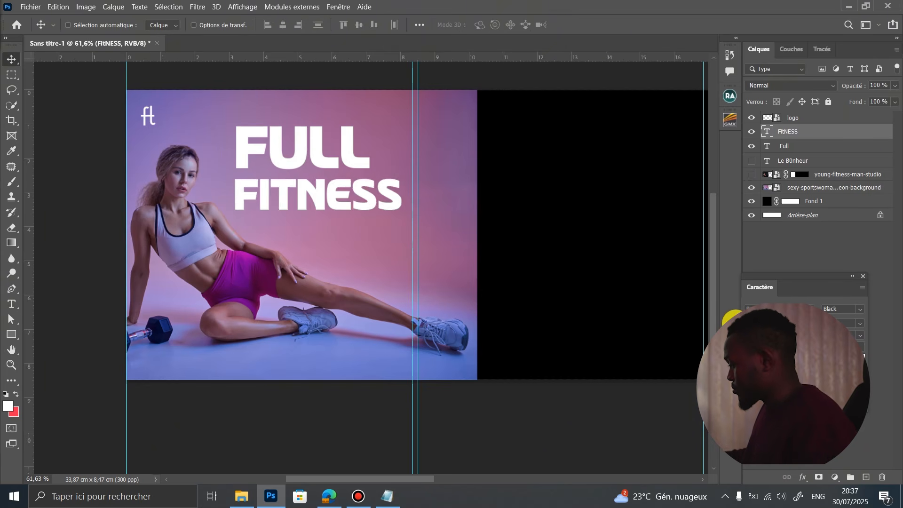
{"action": "left_click_drag", "start_coordinate": [282, 213], "coordinate": [284, 205]}
{"action": "left_click", "coordinate": [777, 374]}
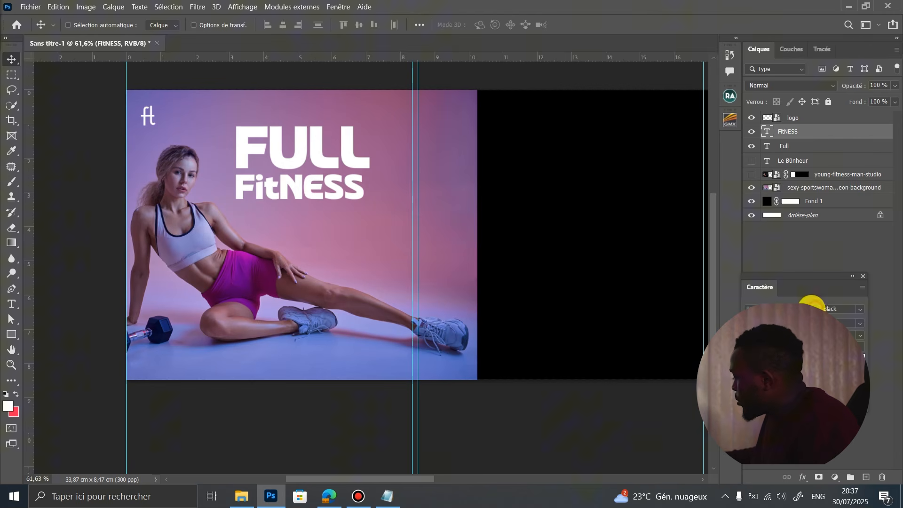
Set the FitNESS text in the Cursive Elegant font and reduce its size so it fits on one line.
{"action": "left_click", "coordinate": [810, 307]}
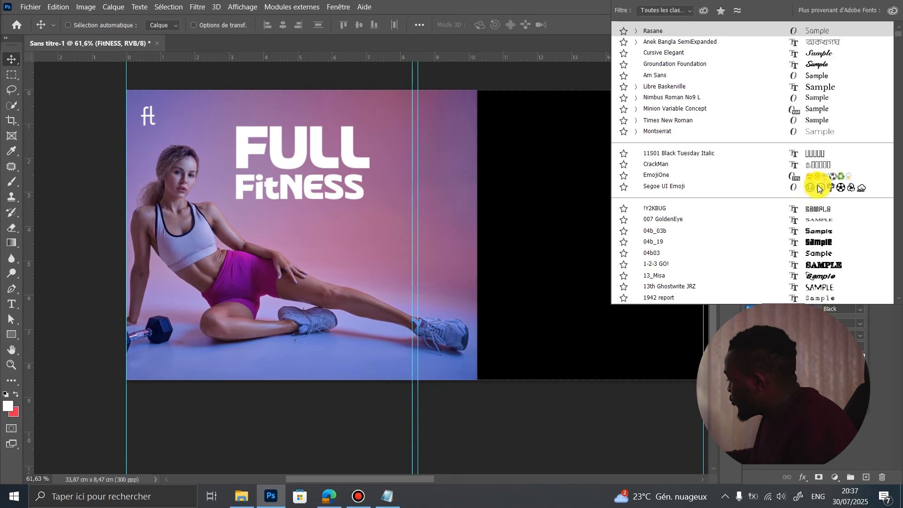
{"action": "left_click", "coordinate": [819, 58]}
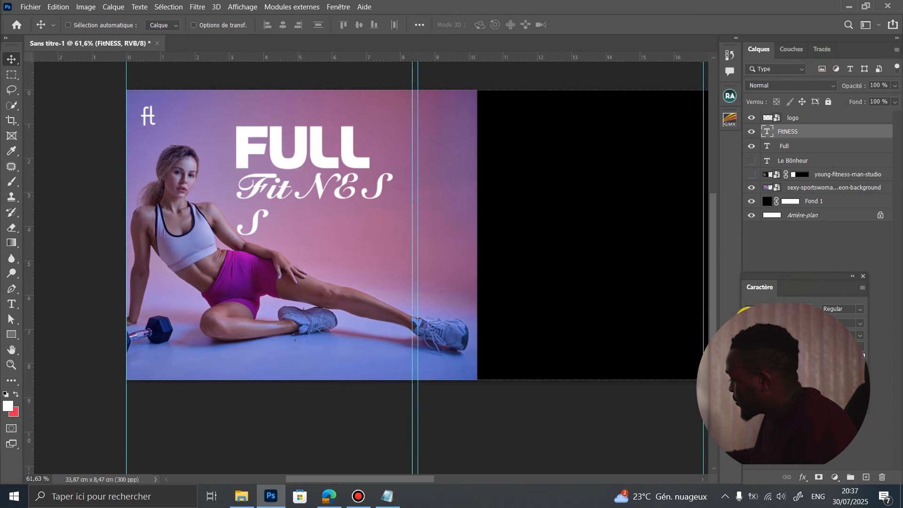
{"action": "left_click_drag", "start_coordinate": [747, 320], "coordinate": [745, 317]}
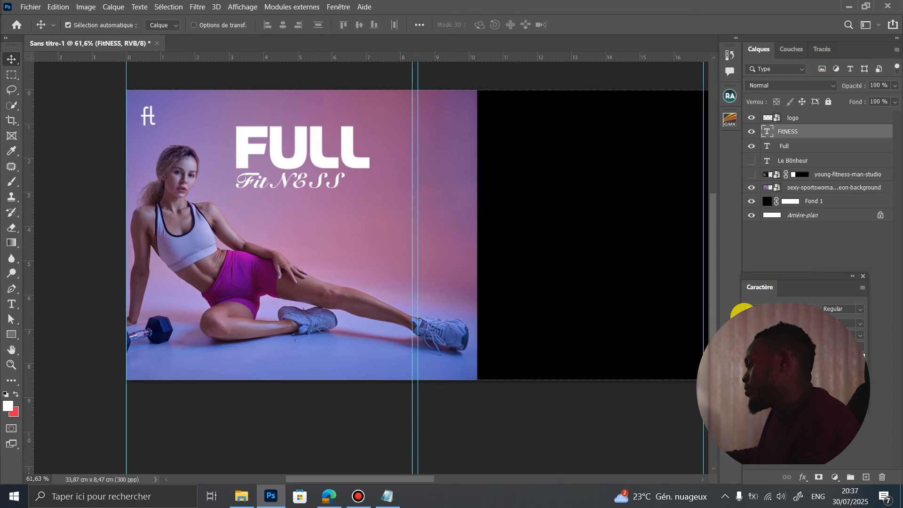
Undo the cursive font and size change on the FITNESS text and set it in all caps with faux italic.
{"action": "key", "text": "ctrl+z"}
{"action": "key", "text": "ctrl+z"}
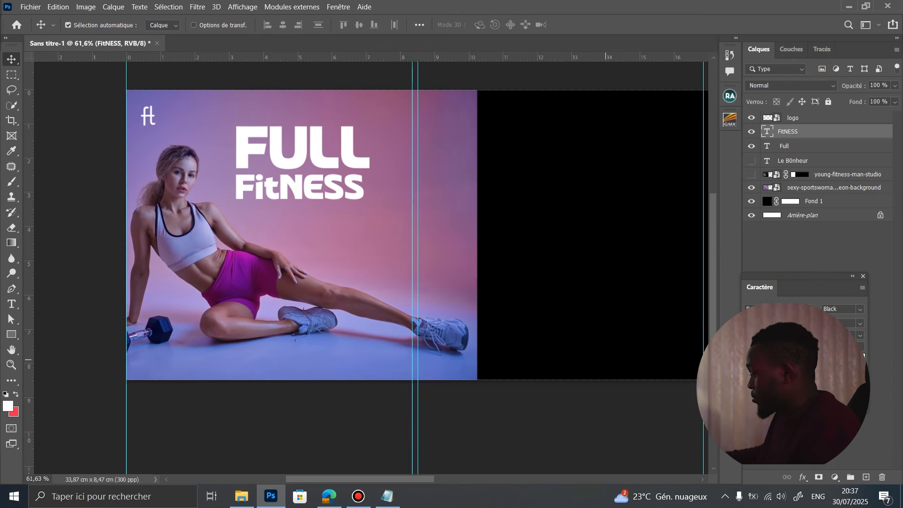
{"action": "left_click", "coordinate": [766, 372]}
{"action": "left_click", "coordinate": [781, 372]}
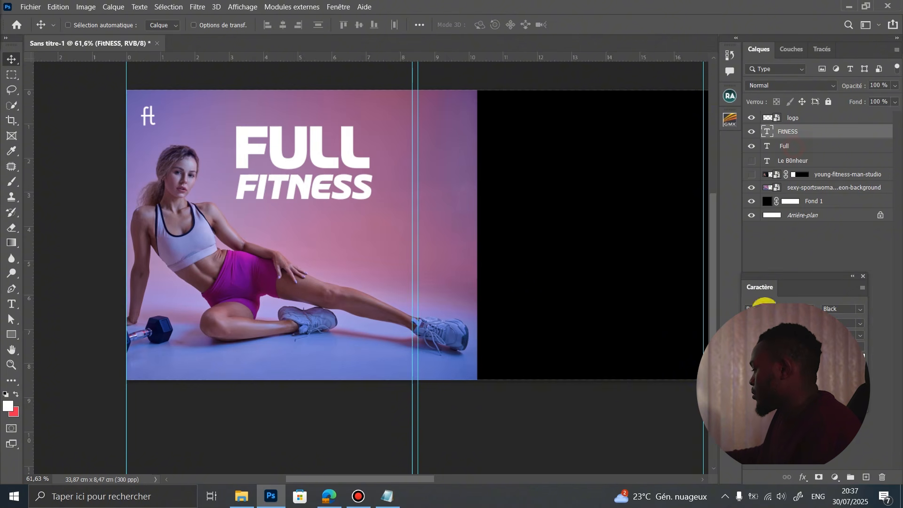
Try faux italic on the FULL text and set both FULL and FITNESS back to upright letters.
{"action": "left_click", "coordinate": [795, 147]}
{"action": "key", "text": "ctrl+shift+i"}
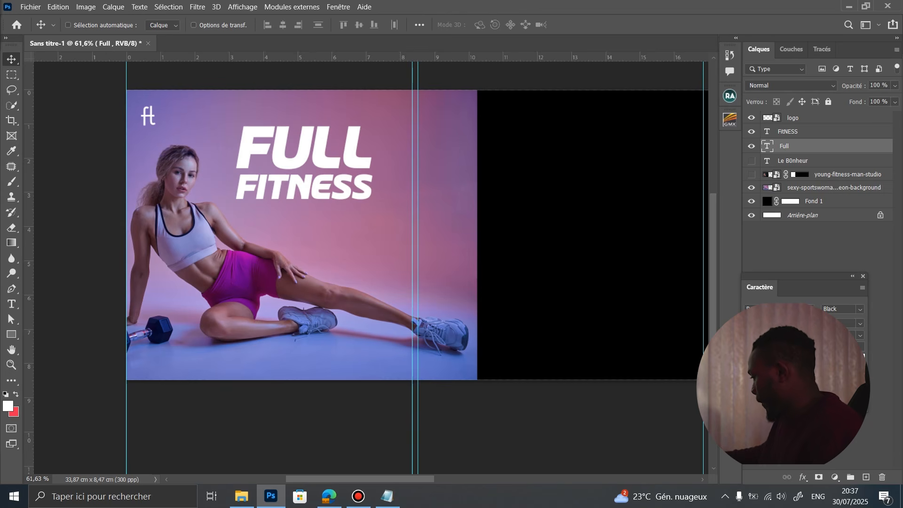
{"action": "left_click", "coordinate": [788, 132]}
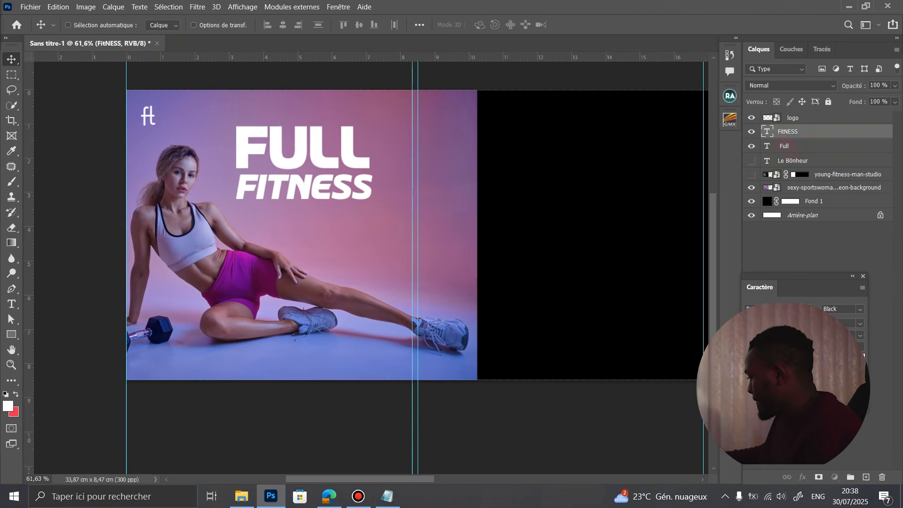
{"action": "left_click", "coordinate": [785, 146]}
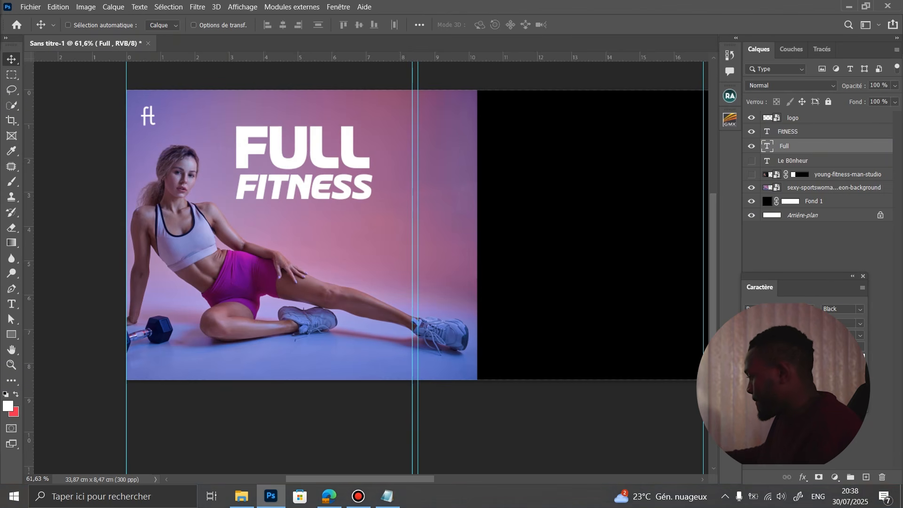
{"action": "left_click", "coordinate": [788, 132]}
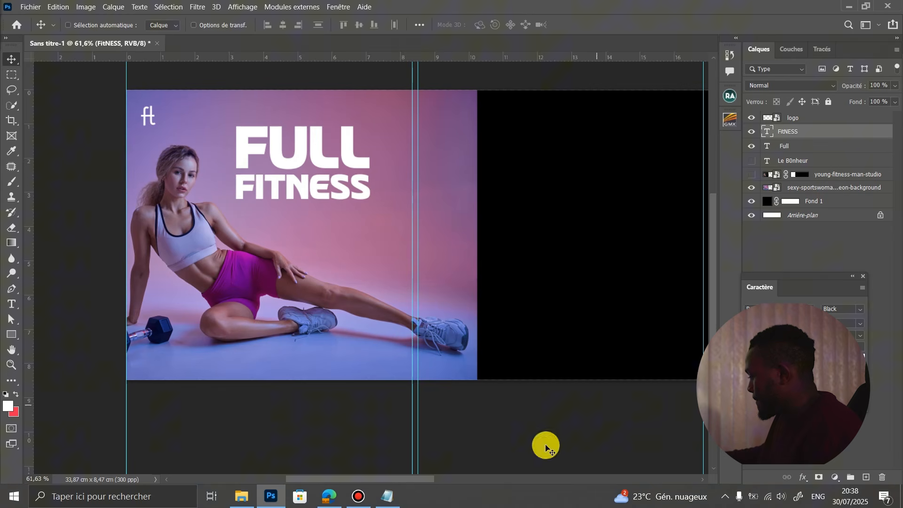
{"action": "left_click", "coordinate": [360, 497]}
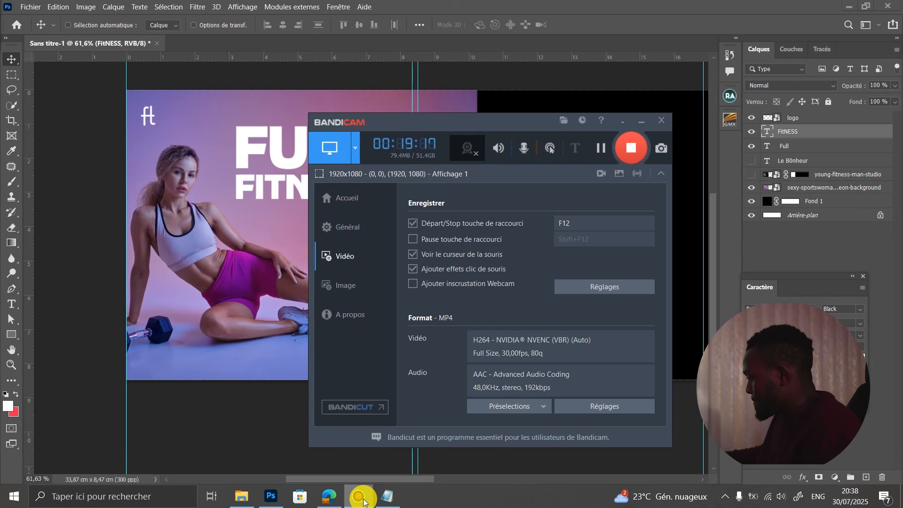
{"action": "left_click", "coordinate": [364, 502]}
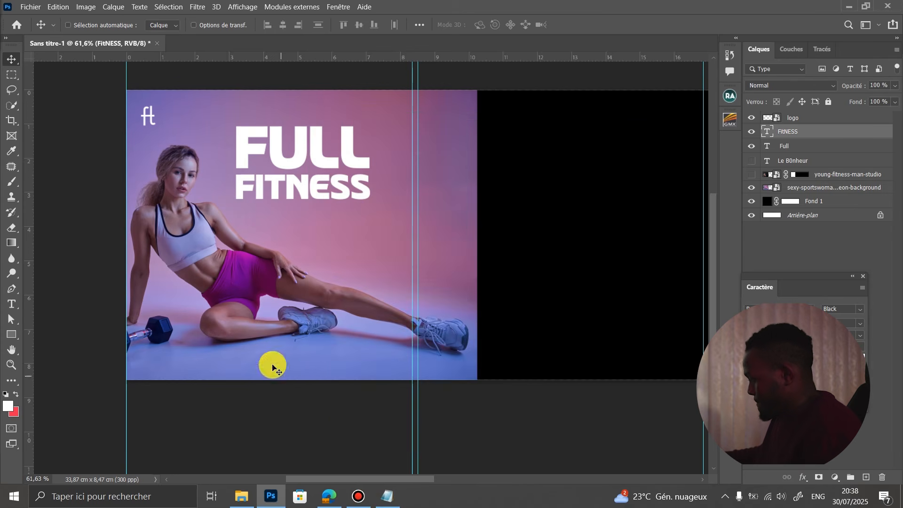
Enlarge the FULL and FITNESS text together and place the headline beside the woman's head.
{"action": "left_click", "coordinate": [793, 149], "text": "ctrl"}
{"action": "key", "text": "ctrl+t"}
{"action": "left_click_drag", "start_coordinate": [316, 236], "coordinate": [323, 277]}
{"action": "mouse_move", "coordinate": [317, 187]}
{"action": "left_mouse_down"}
{"action": "mouse_move", "coordinate": [312, 210]}
{"action": "mouse_move", "coordinate": [320, 210]}
{"action": "mouse_move", "coordinate": [326, 185]}
{"action": "left_mouse_up"}
{"action": "key", "text": "Return"}
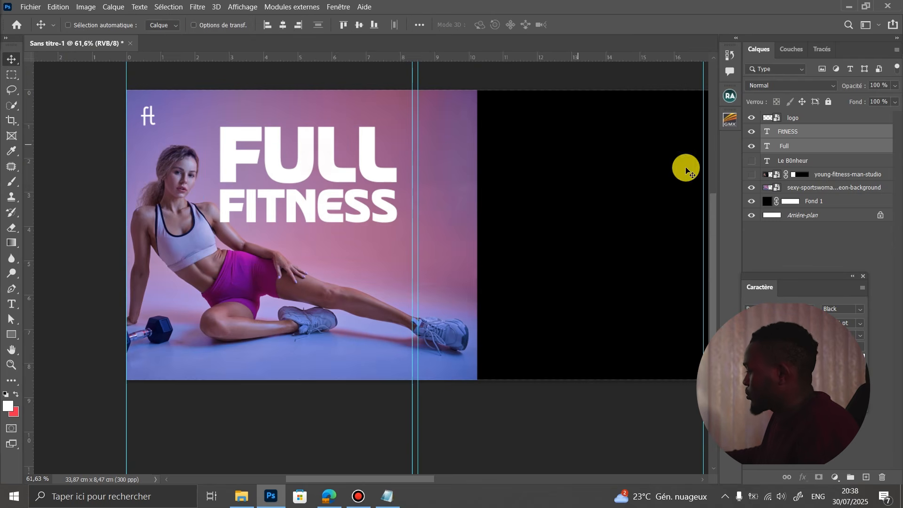
Try the young-fitness-man-studio photo in place of the sportswoman, with the headline moved down over the lower part of the panel.
{"action": "left_click", "coordinate": [752, 186]}
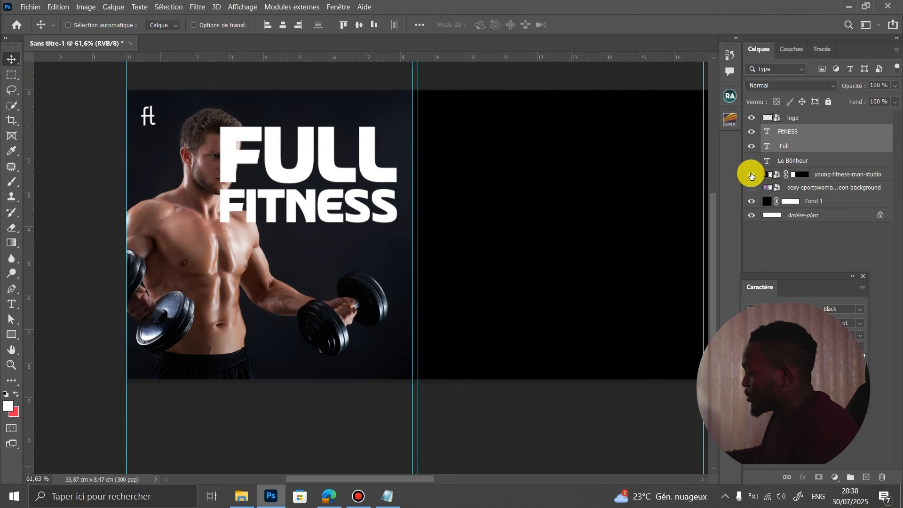
{"action": "left_click_drag", "start_coordinate": [367, 200], "coordinate": [360, 320]}
{"action": "left_click", "coordinate": [208, 168], "text": "ctrl"}
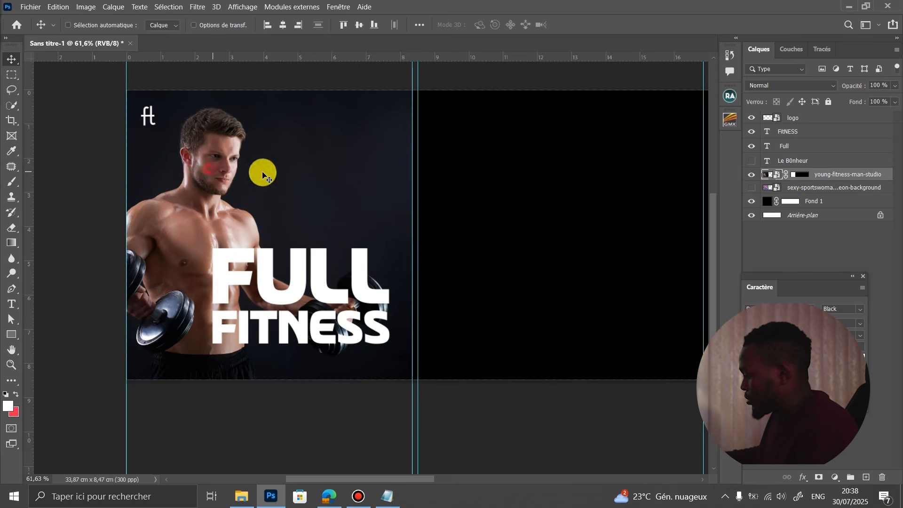
{"action": "left_click_drag", "start_coordinate": [263, 175], "coordinate": [259, 173]}
Undo the photo swap, the headline move and the headline enlargement.
{"action": "key", "text": "ctrl+z"}
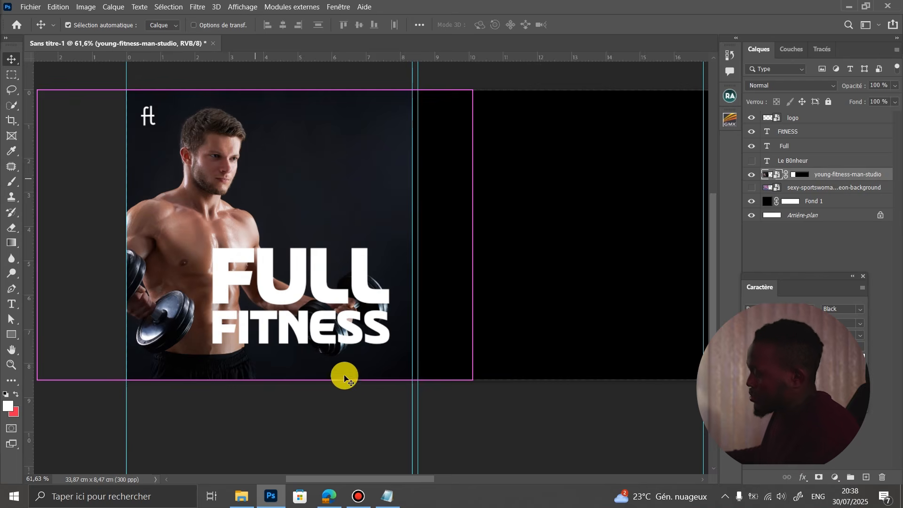
{"action": "key", "text": "ctrl+z"}
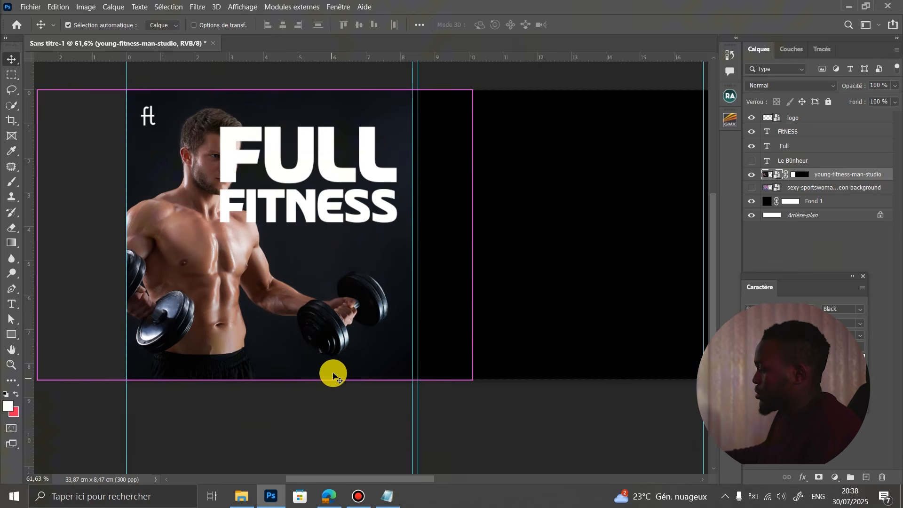
{"action": "key", "text": "ctrl+z"}
{"action": "key", "text": "ctrl+z"}
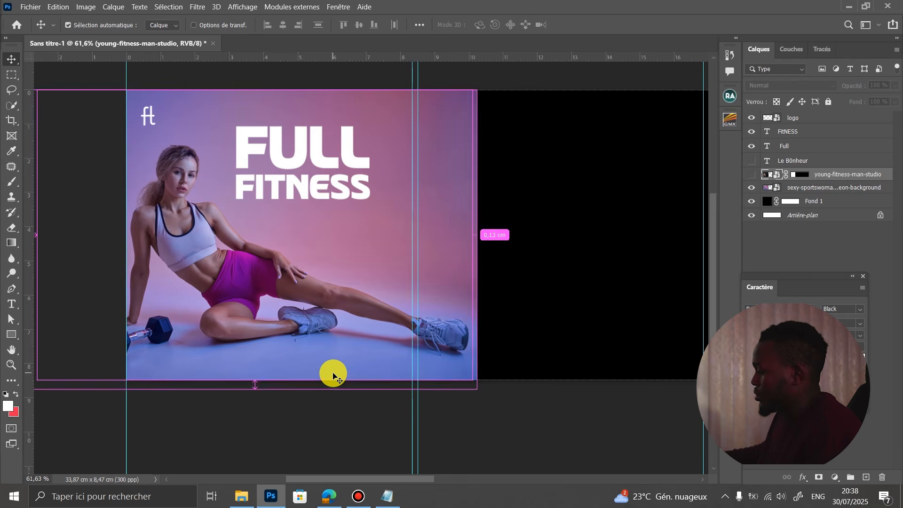
Scale the sportswoman photo down to 14.81% so it fits the first panel's width at the bottom, and rasterize its layer.
{"action": "left_click", "coordinate": [244, 269]}
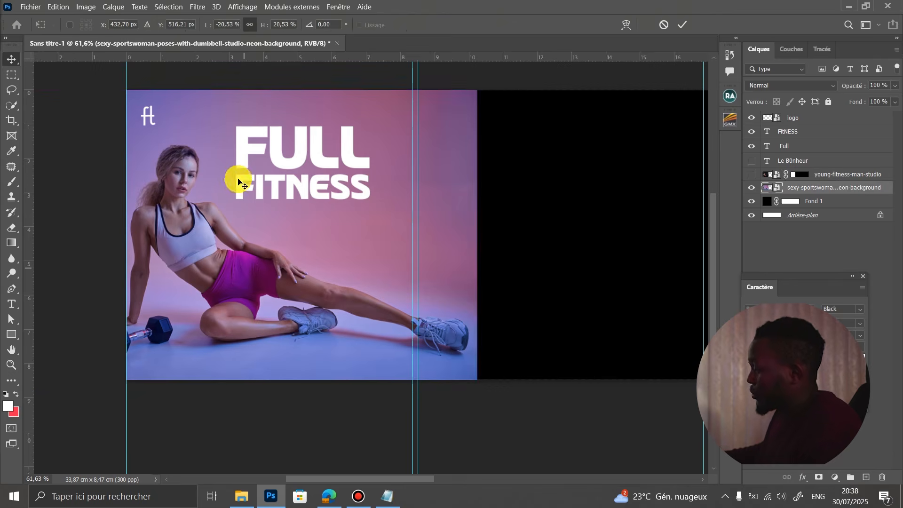
{"action": "key", "text": "ctrl+t"}
{"action": "left_click_drag", "start_coordinate": [250, 89], "coordinate": [262, 172]}
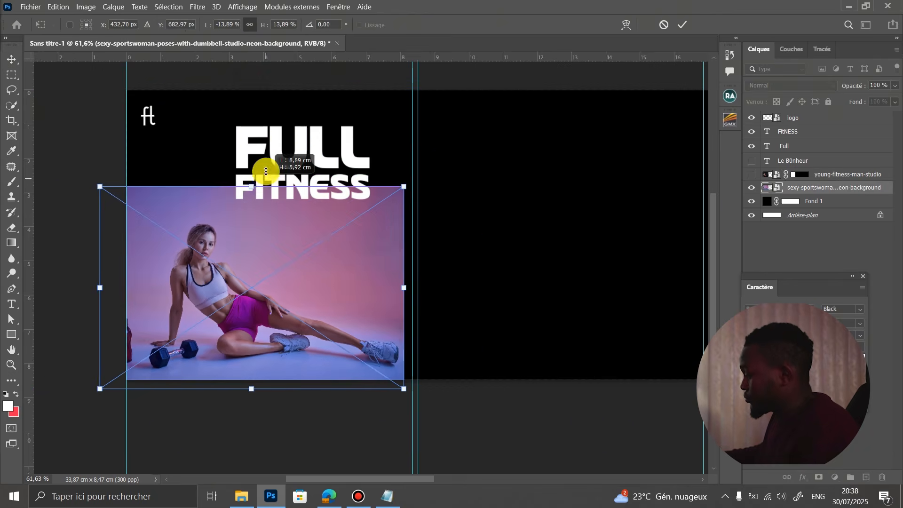
{"action": "mouse_move", "coordinate": [272, 246]}
{"action": "left_mouse_down"}
{"action": "mouse_move", "coordinate": [262, 248]}
{"action": "mouse_move", "coordinate": [269, 252]}
{"action": "left_mouse_up"}
{"action": "double_click", "coordinate": [269, 252]}
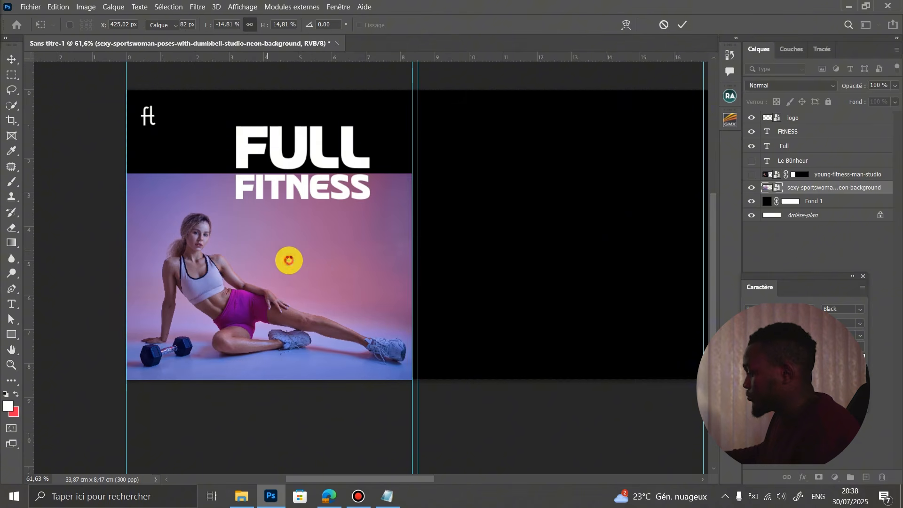
{"action": "right_click", "coordinate": [826, 187]}
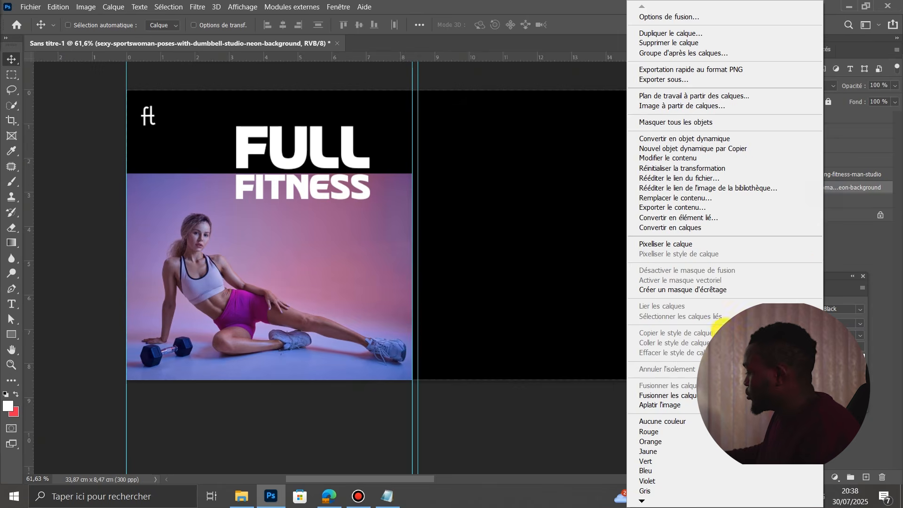
{"action": "left_click", "coordinate": [663, 246]}
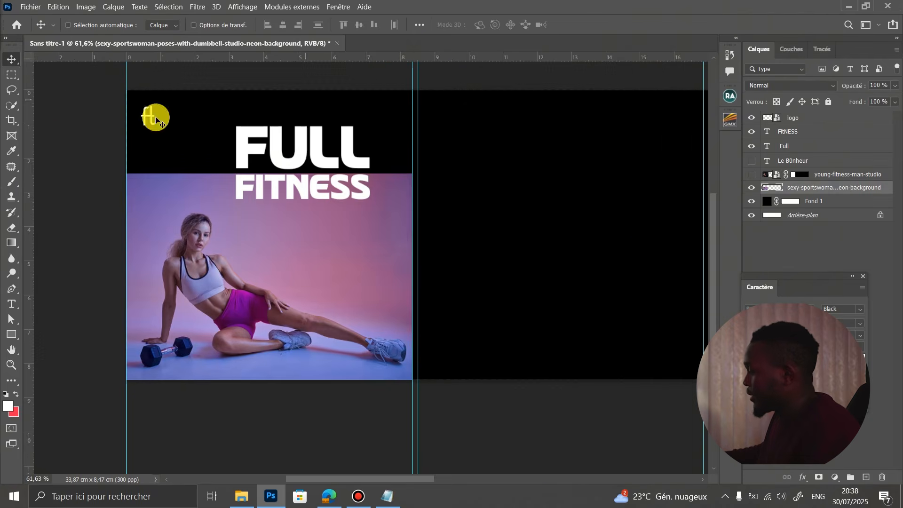
Extend the photo's backdrop over the black area above it with a Content-Aware Fill of a full-width rectangular selection, output to a new layer.
{"action": "left_click", "coordinate": [19, 78]}
{"action": "left_click_drag", "start_coordinate": [127, 90], "coordinate": [423, 191]}
{"action": "left_click", "coordinate": [360, 167]}
{"action": "right_click", "coordinate": [360, 167]}
{"action": "left_click", "coordinate": [115, 115]}
{"action": "left_click_drag", "start_coordinate": [126, 90], "coordinate": [412, 208]}
{"action": "right_click", "coordinate": [343, 161]}
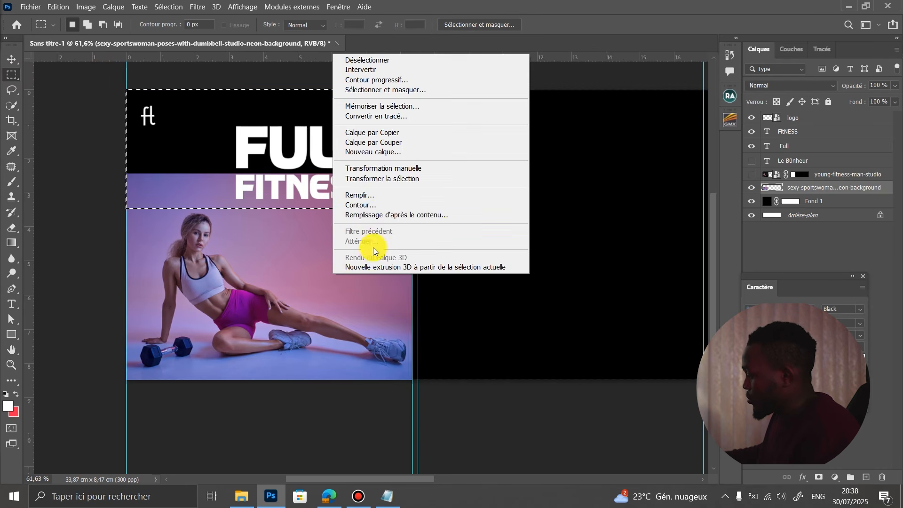
{"action": "left_click", "coordinate": [363, 215]}
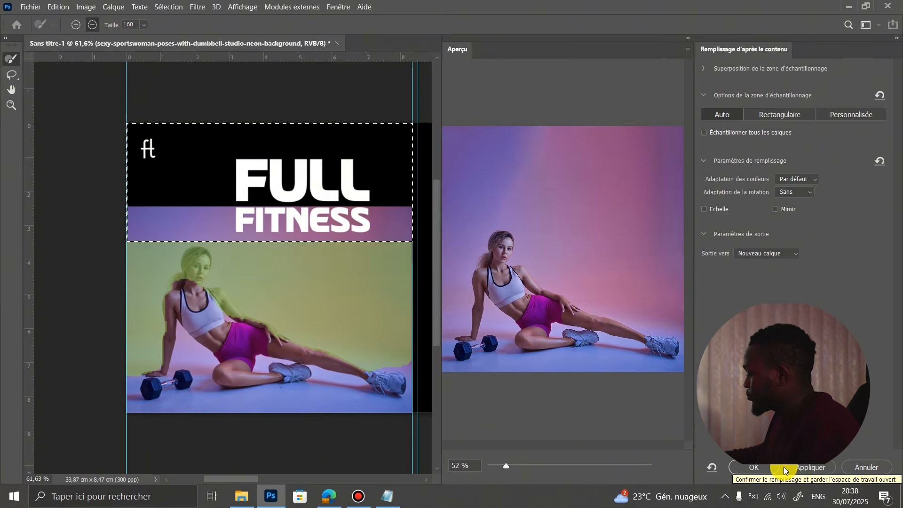
{"action": "left_click", "coordinate": [752, 470]}
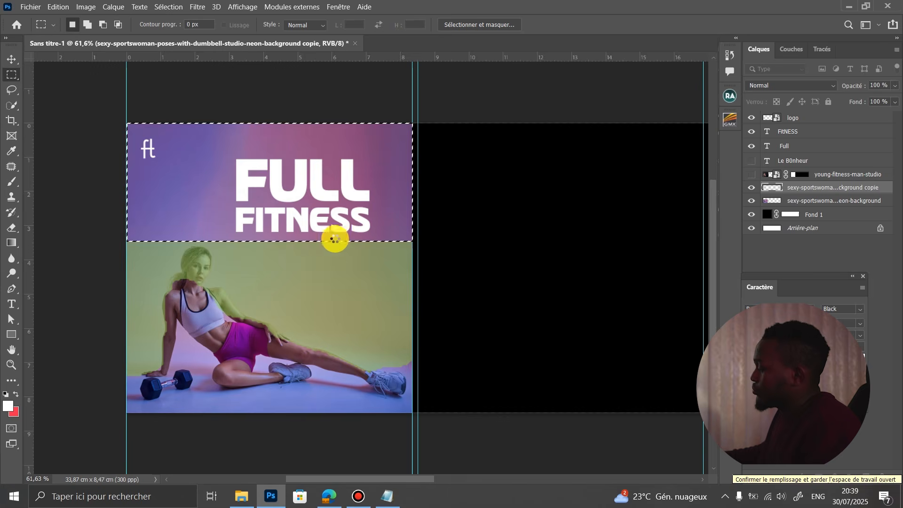
{"action": "left_click", "coordinate": [207, 292]}
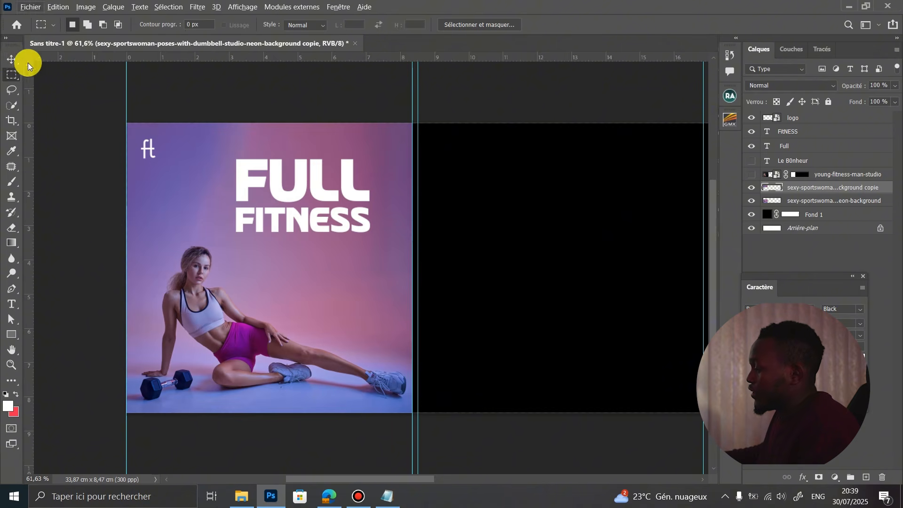
Move the FULL and FITNESS text together up and toward the middle of the first panel.
{"action": "left_click", "coordinate": [12, 58]}
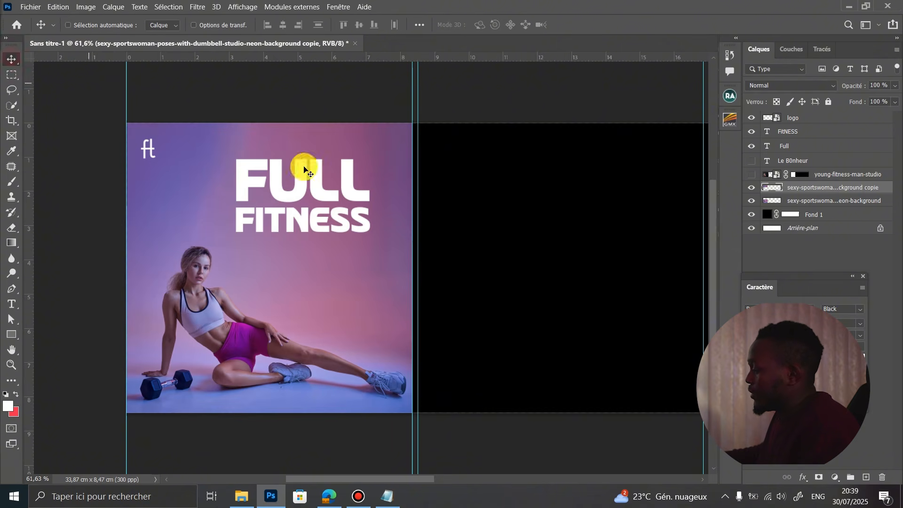
{"action": "left_click", "coordinate": [785, 132]}
{"action": "left_click", "coordinate": [783, 145], "text": "shift"}
{"action": "left_click_drag", "start_coordinate": [337, 210], "coordinate": [301, 184]}
{"action": "left_click", "coordinate": [288, 27]}
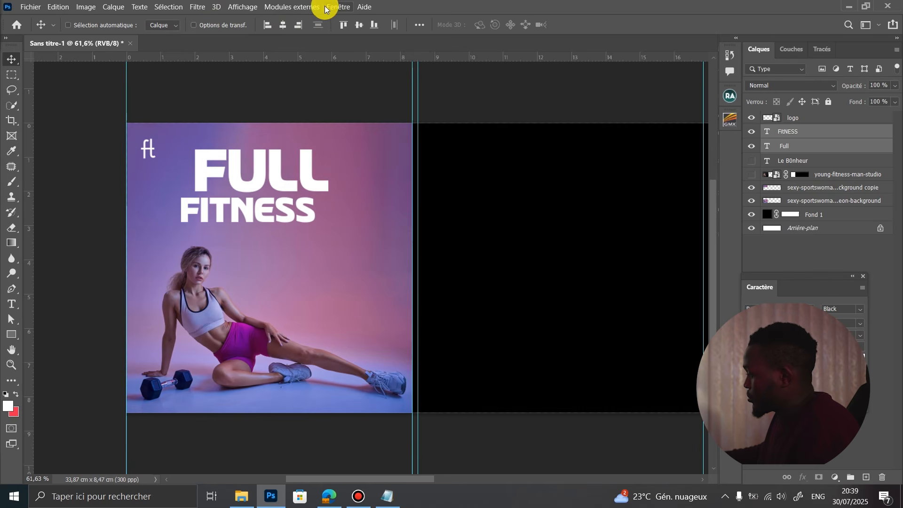
Centre the paragraph alignment of FULL and FITNESS and align both text layers on their horizontal centres.
{"action": "left_click", "coordinate": [248, 10]}
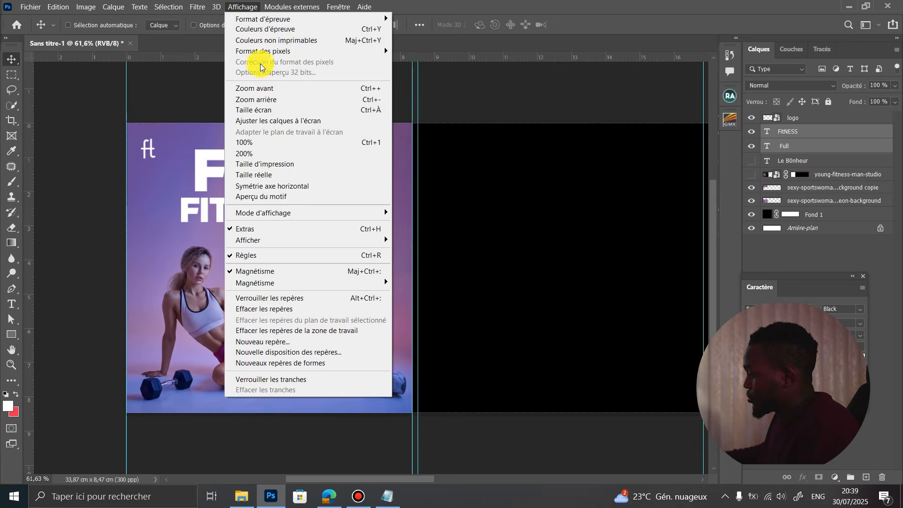
{"action": "left_click", "coordinate": [250, 7]}
{"action": "left_click", "coordinate": [338, 6]}
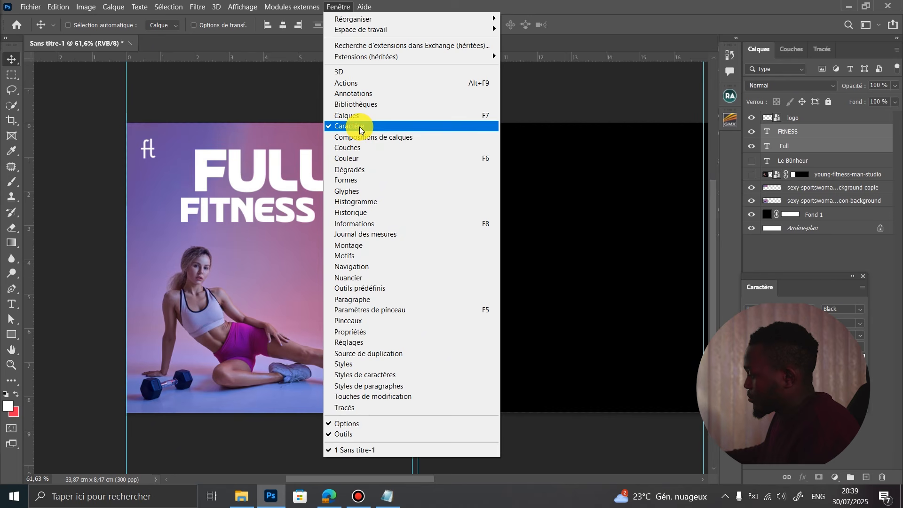
{"action": "left_click", "coordinate": [371, 301]}
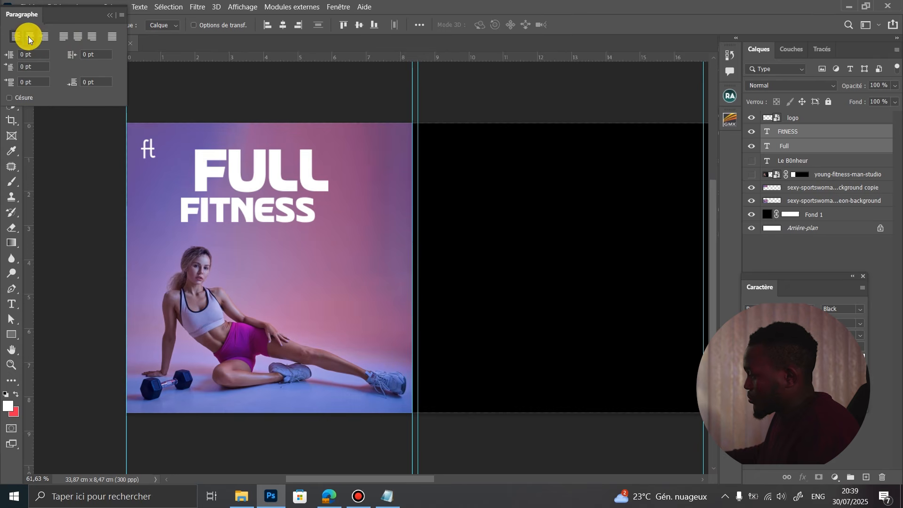
{"action": "left_click", "coordinate": [269, 23]}
{"action": "left_click", "coordinate": [282, 26]}
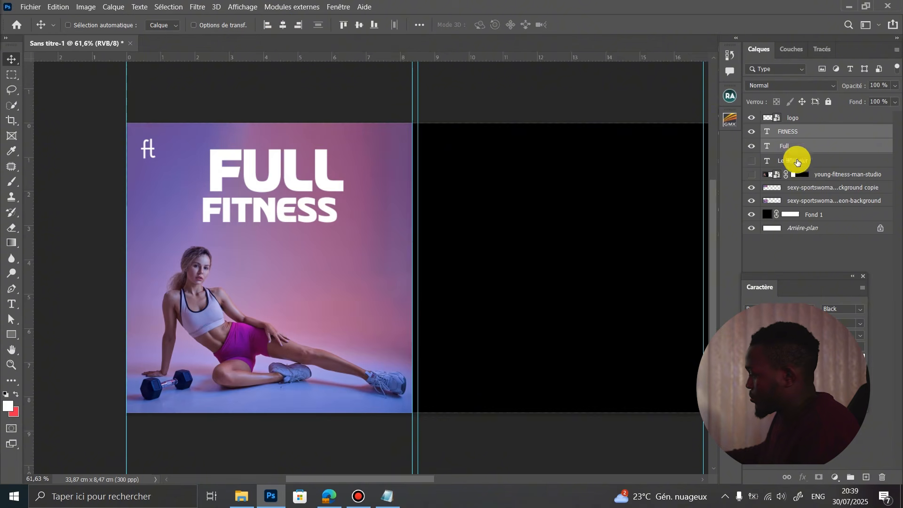
Adjust the FULL text box and narrow the FITNESS text box to fit its word more closely.
{"action": "double_click", "coordinate": [765, 148]}
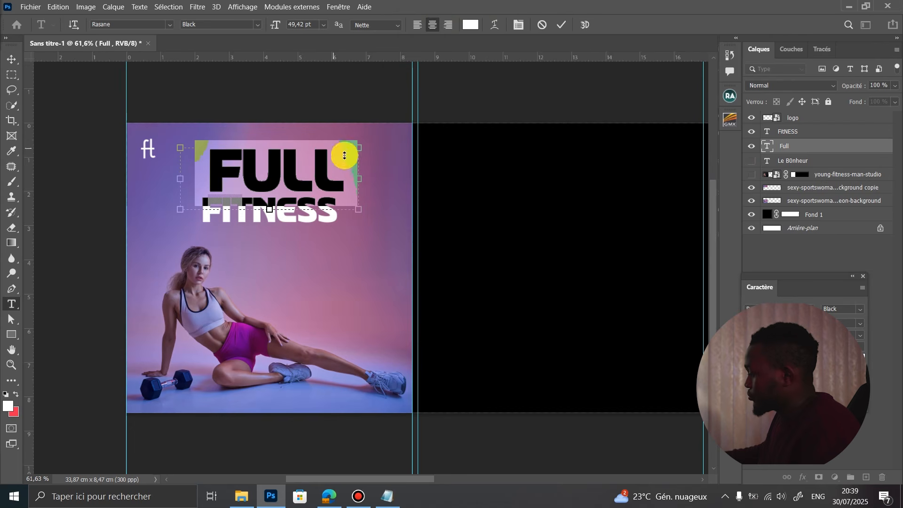
{"action": "left_click", "coordinate": [562, 24]}
{"action": "double_click", "coordinate": [767, 134]}
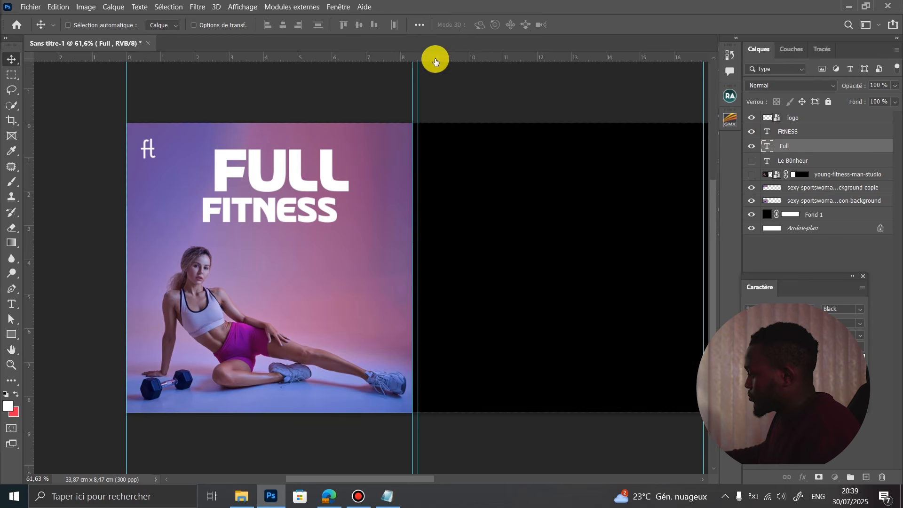
{"action": "left_click_drag", "start_coordinate": [359, 227], "coordinate": [335, 226]}
{"action": "left_click", "coordinate": [560, 25]}
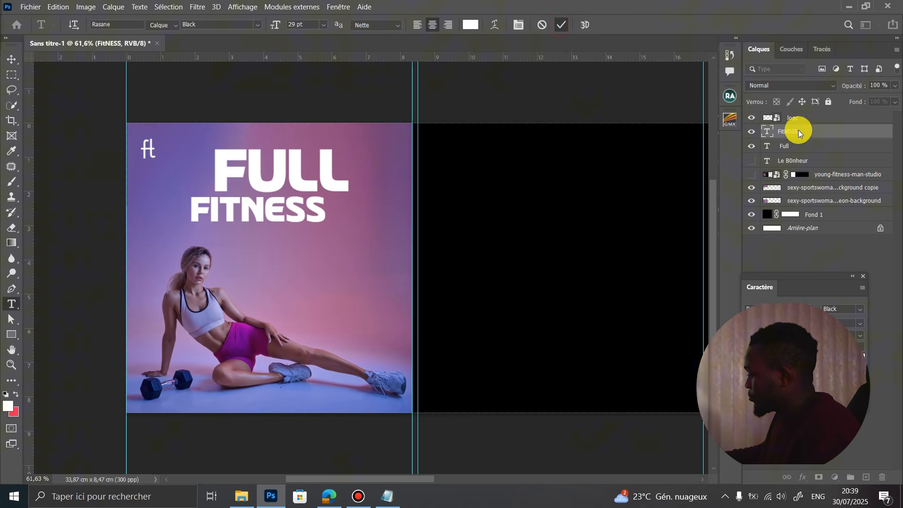
Align FULL and FITNESS on their horizontal centres near the panel's middle and turn off all caps for both.
{"action": "left_click", "coordinate": [794, 144], "text": "ctrl"}
{"action": "key", "text": "v"}
{"action": "left_click", "coordinate": [284, 23]}
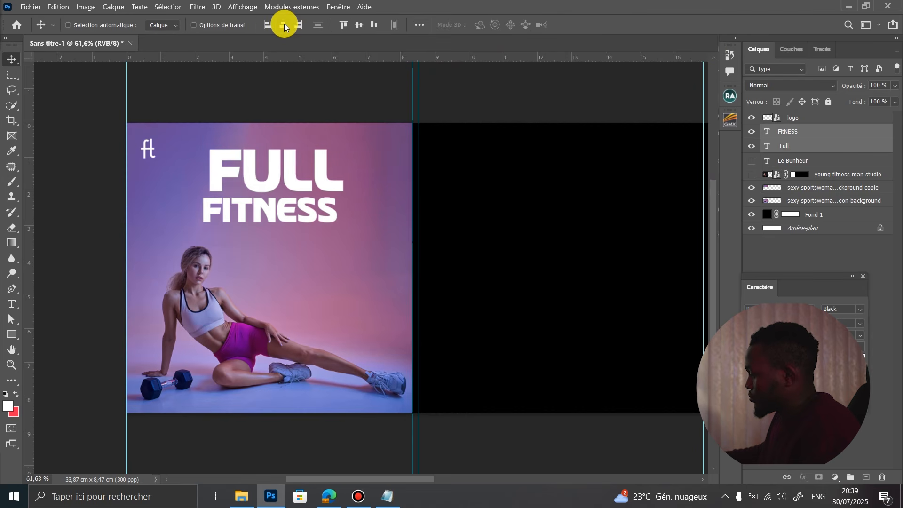
{"action": "left_click_drag", "start_coordinate": [288, 226], "coordinate": [277, 228]}
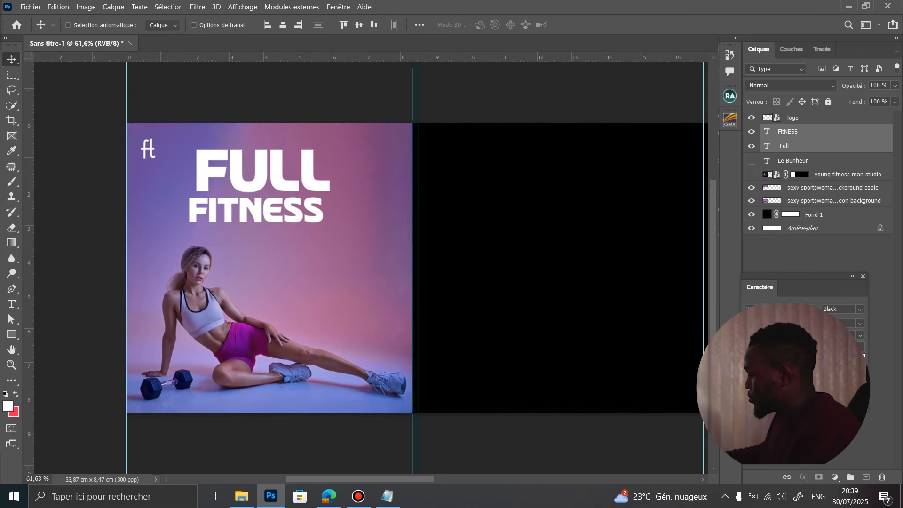
{"action": "key", "text": "ctrl+shift+k"}
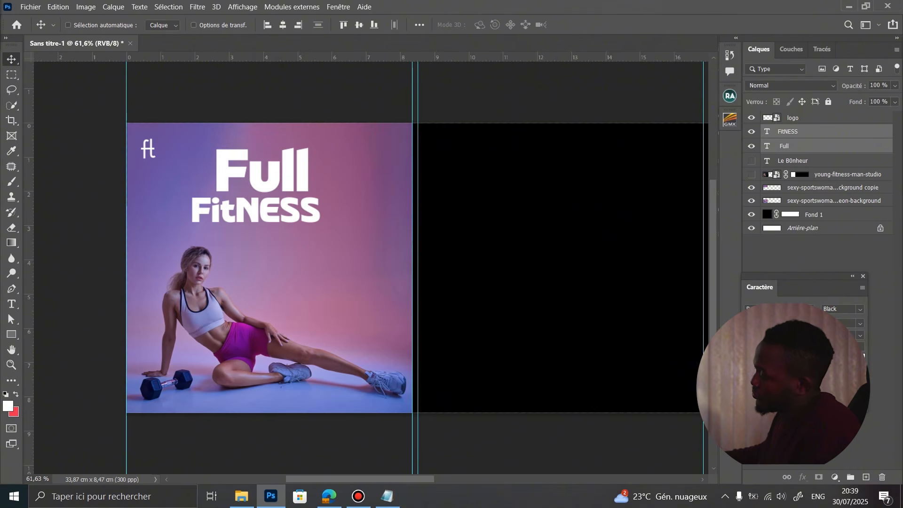
Turn on all caps for FULL only, keeping the FitNESS text in mixed case.
{"action": "key", "text": "ctrl+shift+k"}
{"action": "left_click", "coordinate": [795, 132]}
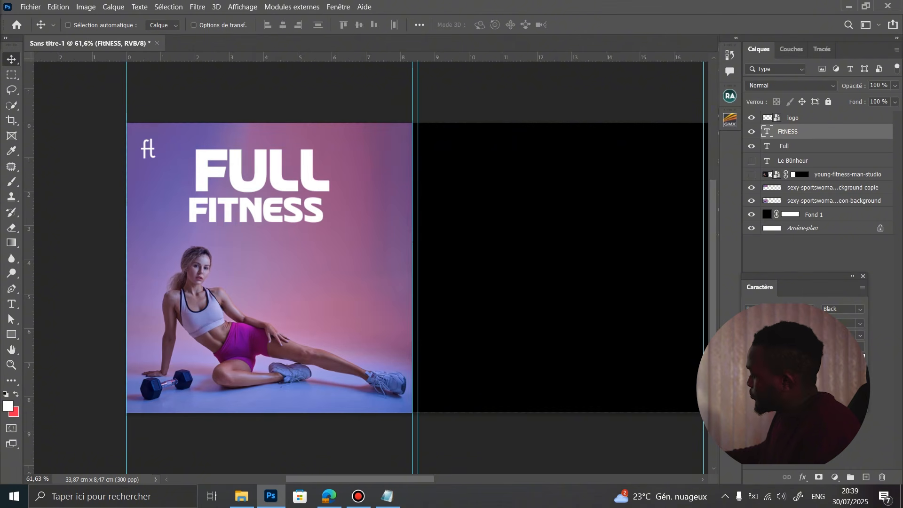
{"action": "key", "text": "ctrl+shift+k"}
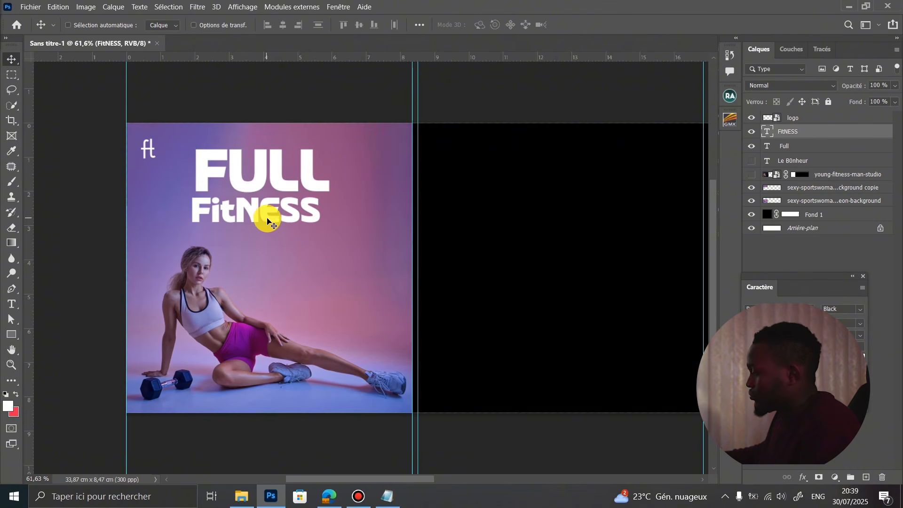
Enlarge the FitNESS text to about 110% so it roughly matches the width of FULL.
{"action": "key", "text": "ctrl+t"}
{"action": "mouse_move", "coordinate": [335, 229]}
{"action": "left_mouse_down"}
{"action": "mouse_move", "coordinate": [359, 234]}
{"action": "mouse_move", "coordinate": [323, 218]}
{"action": "mouse_move", "coordinate": [324, 228]}
{"action": "mouse_move", "coordinate": [307, 221]}
{"action": "mouse_move", "coordinate": [349, 229]}
{"action": "left_mouse_up"}
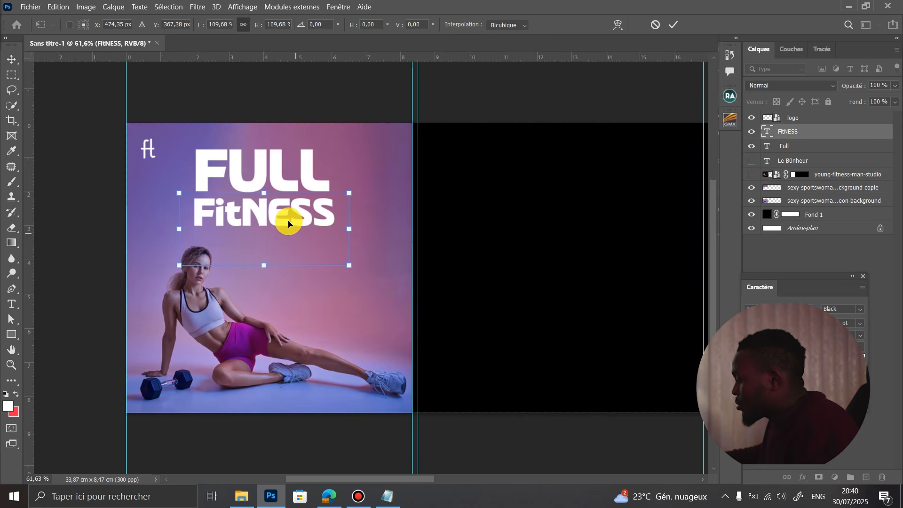
{"action": "key", "text": "Return"}
Try the FULL text without all caps and switch the capitals back on.
{"action": "left_click", "coordinate": [783, 147]}
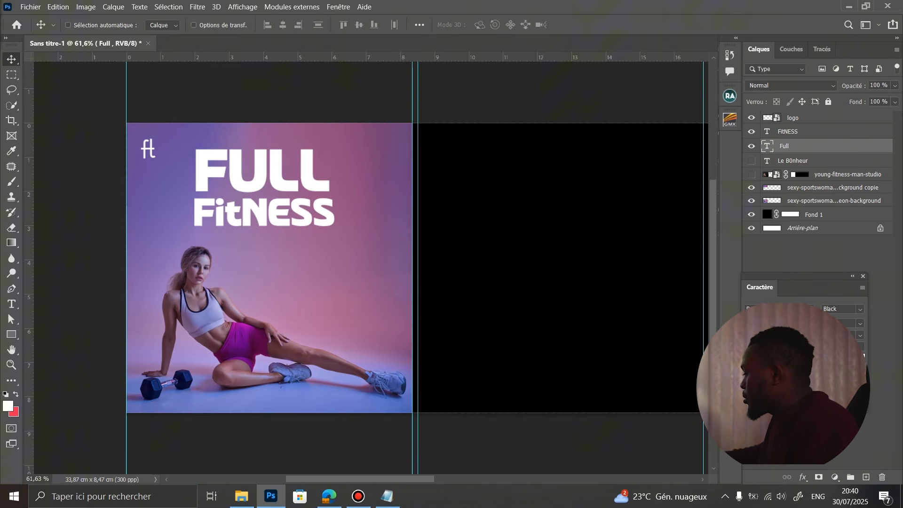
{"action": "left_click", "coordinate": [779, 370]}
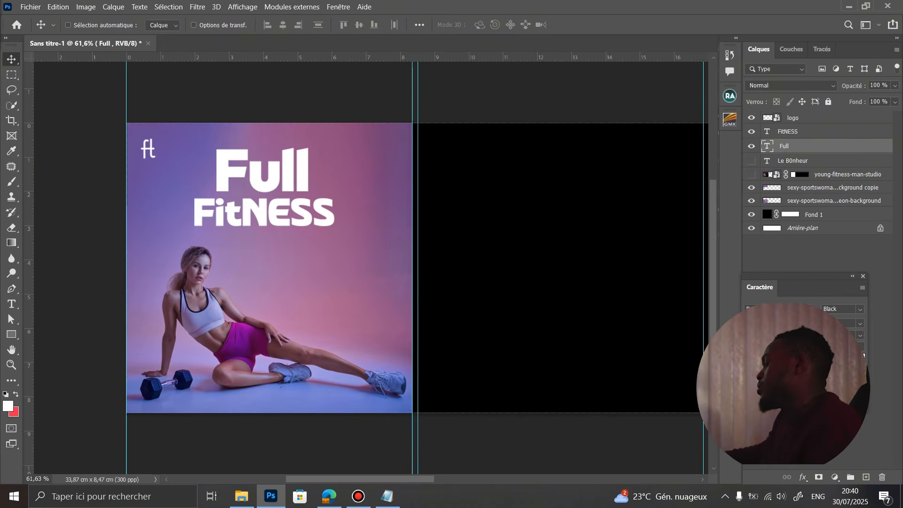
{"action": "left_click", "coordinate": [779, 371]}
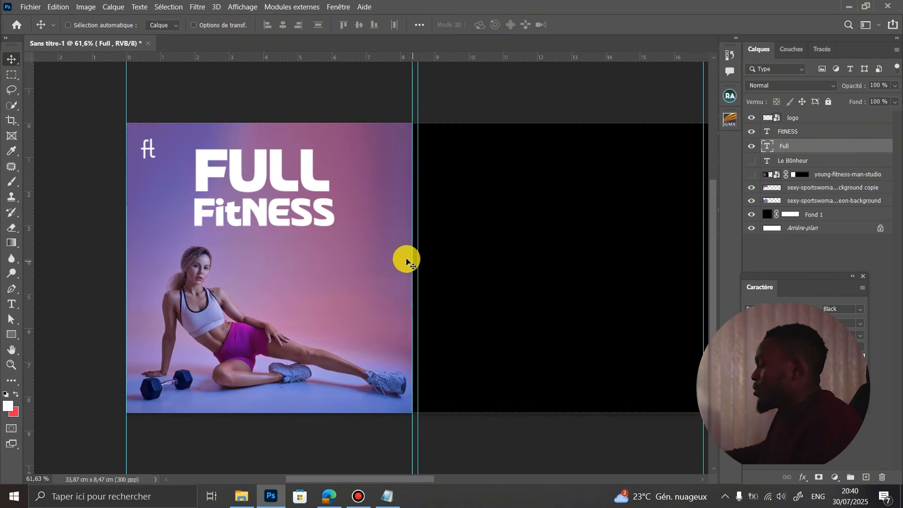
Select the letters NESS in FitNESS, try colours sampled from the photo and give them a dark purple with hue 289 and brightness 37%.
{"action": "left_click", "coordinate": [265, 208], "text": "ctrl"}
{"action": "double_click", "coordinate": [254, 217]}
{"action": "left_click_drag", "start_coordinate": [242, 214], "coordinate": [490, 242]}
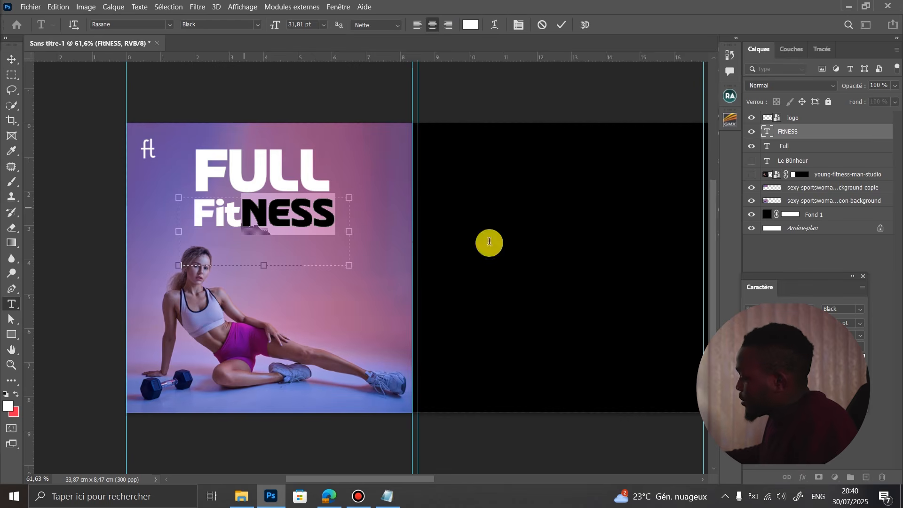
{"action": "left_click", "coordinate": [872, 356]}
{"action": "left_click", "coordinate": [252, 334]}
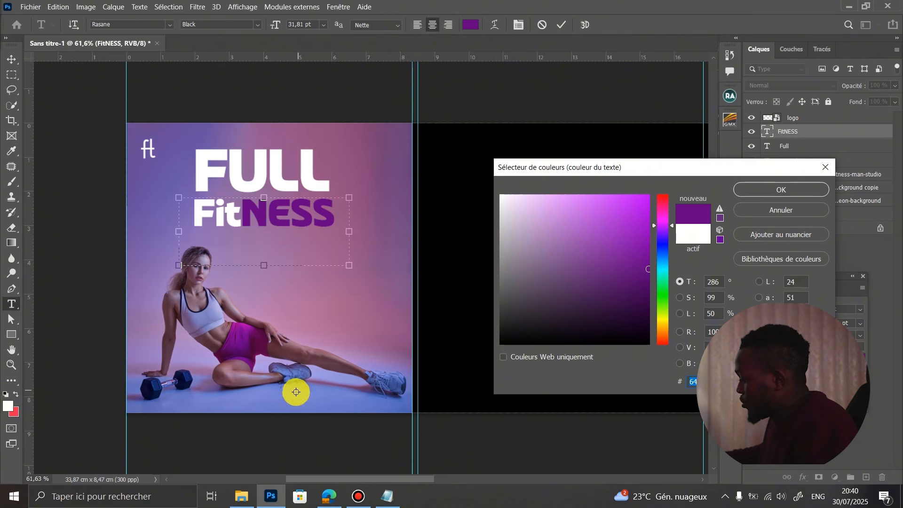
{"action": "left_click", "coordinate": [304, 404]}
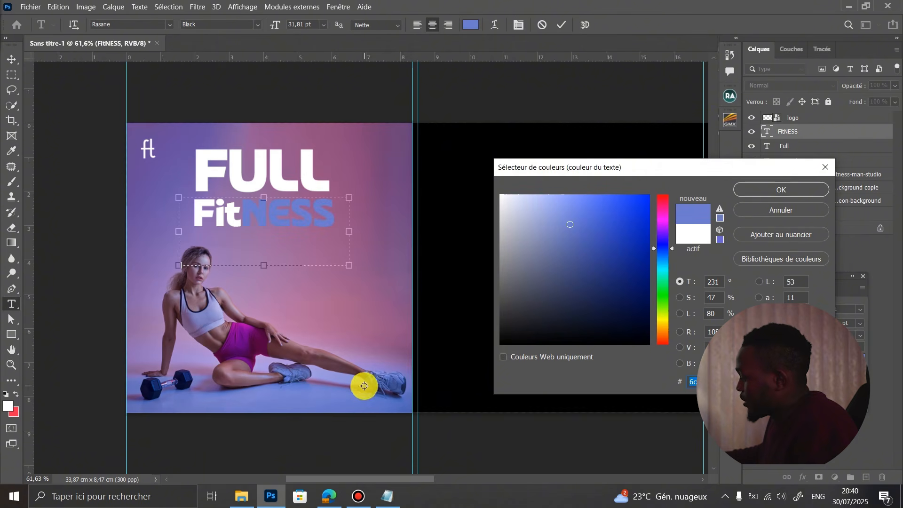
{"action": "left_click", "coordinate": [247, 340]}
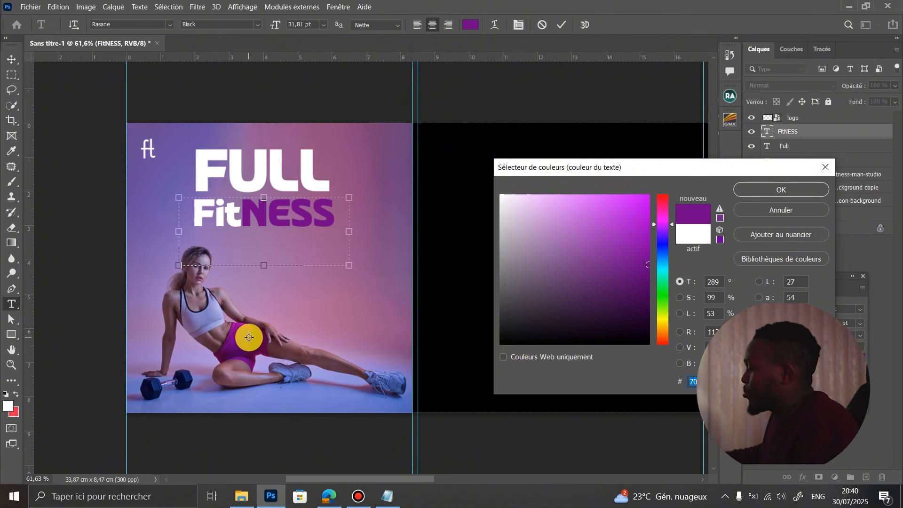
{"action": "left_click_drag", "start_coordinate": [615, 228], "coordinate": [649, 288]}
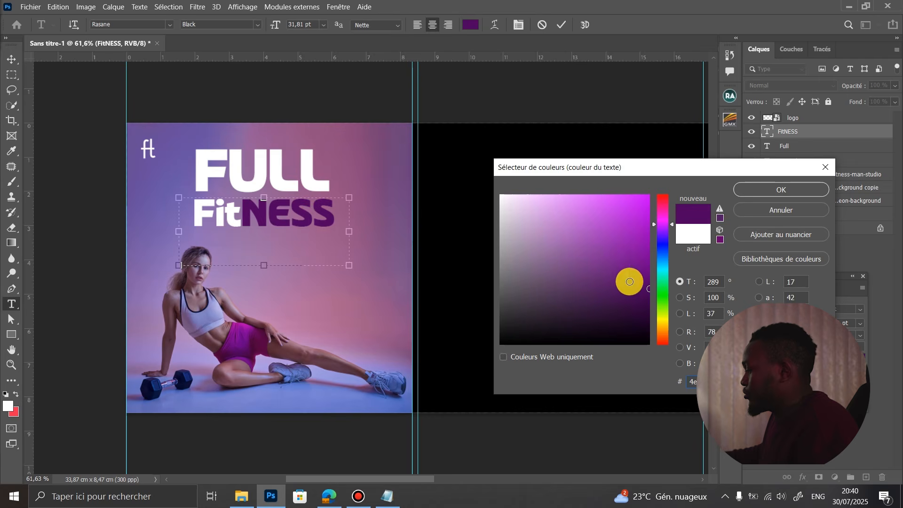
{"action": "left_click", "coordinate": [749, 191]}
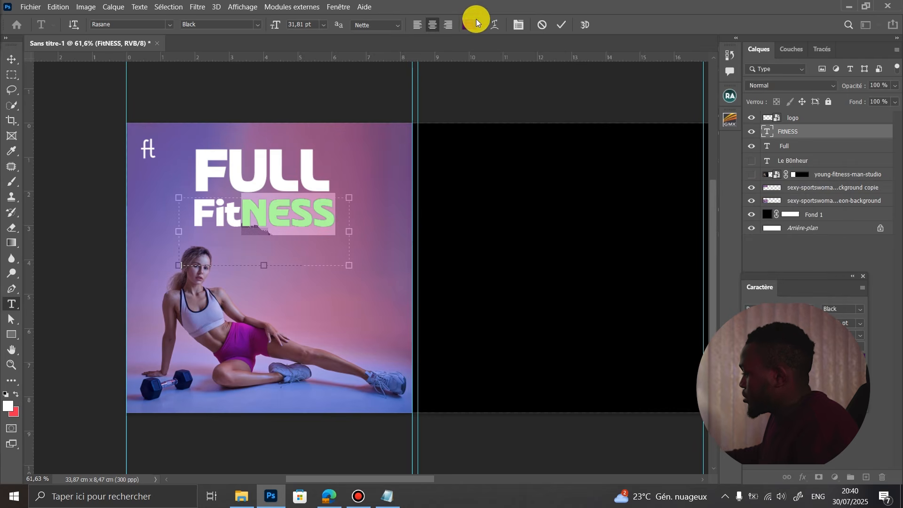
Recolour the letters NESS bright yellow with a hue of about 60 and commit the text edit.
{"action": "left_click", "coordinate": [470, 24]}
{"action": "left_click", "coordinate": [663, 316]}
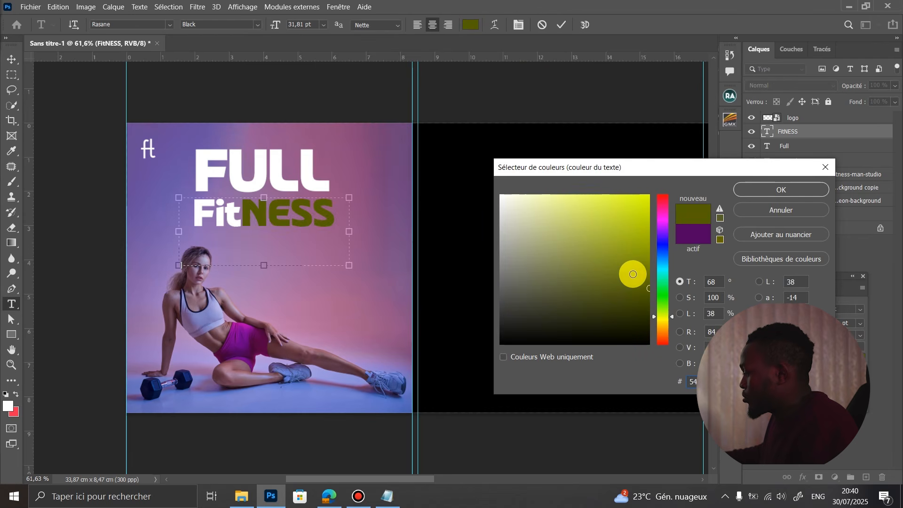
{"action": "left_click_drag", "start_coordinate": [634, 274], "coordinate": [634, 202]}
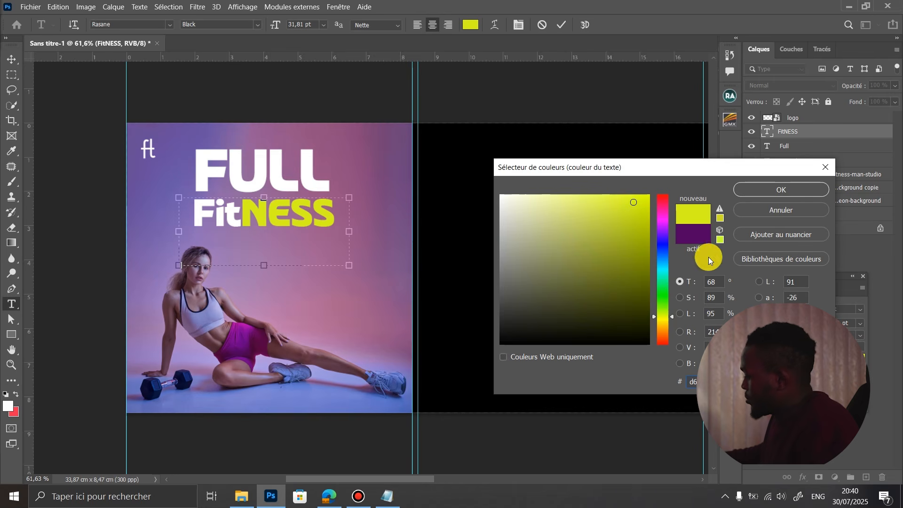
{"action": "left_click", "coordinate": [749, 192]}
{"action": "left_click", "coordinate": [664, 275]}
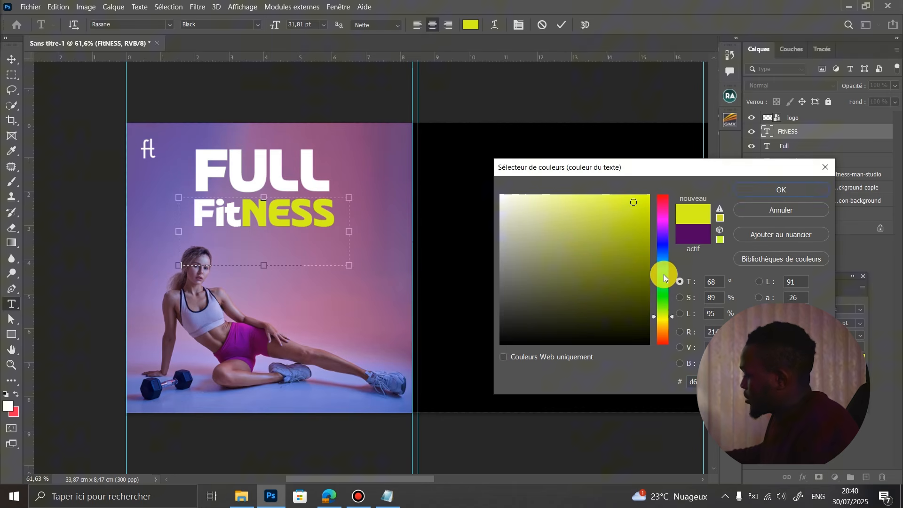
{"action": "left_click_drag", "start_coordinate": [662, 273], "coordinate": [660, 295]}
{"action": "left_click", "coordinate": [661, 318]}
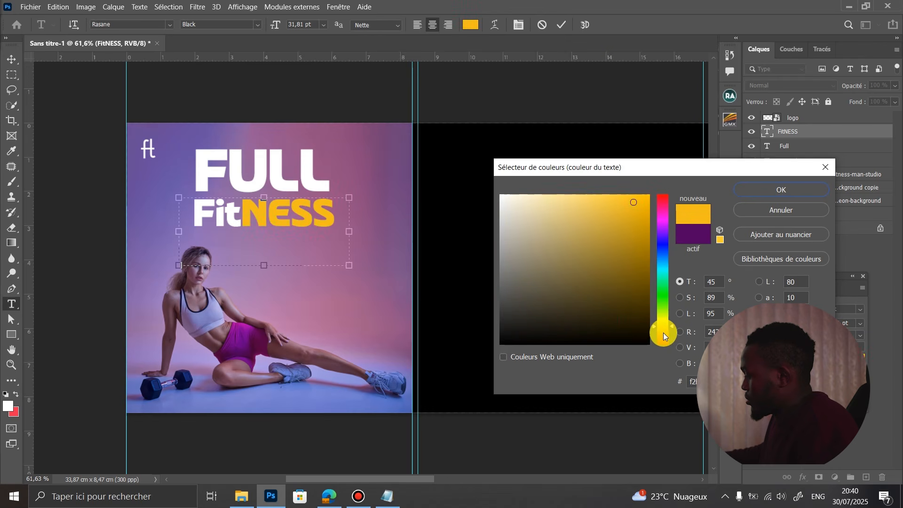
{"action": "left_click", "coordinate": [664, 332]}
{"action": "left_click", "coordinate": [662, 319]}
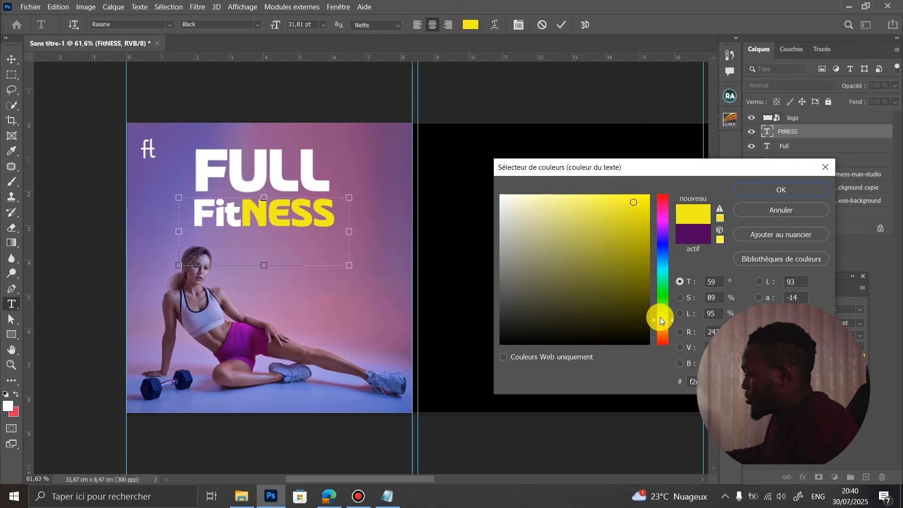
{"action": "left_click", "coordinate": [759, 190]}
{"action": "left_click", "coordinate": [561, 24]}
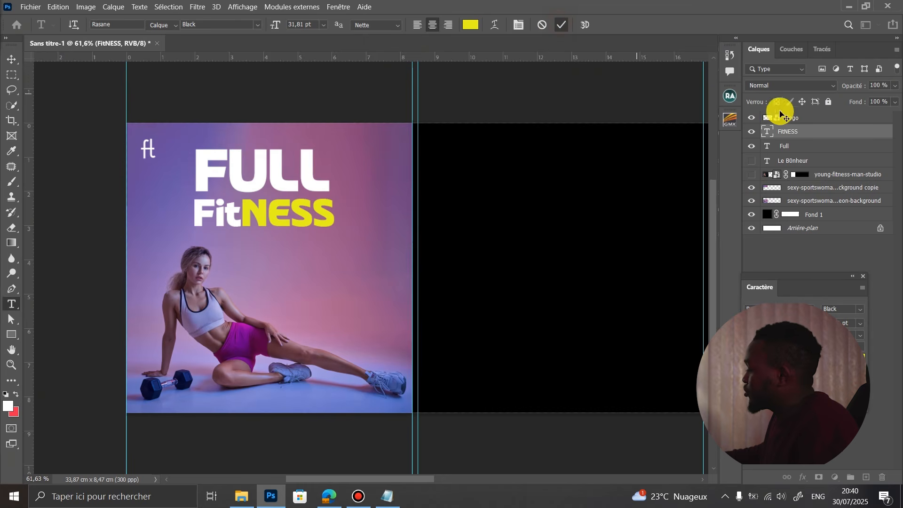
Open the layer style settings of the FULL text layer and enable a gradient overlay.
{"action": "left_click", "coordinate": [784, 146]}
{"action": "key", "text": "v"}
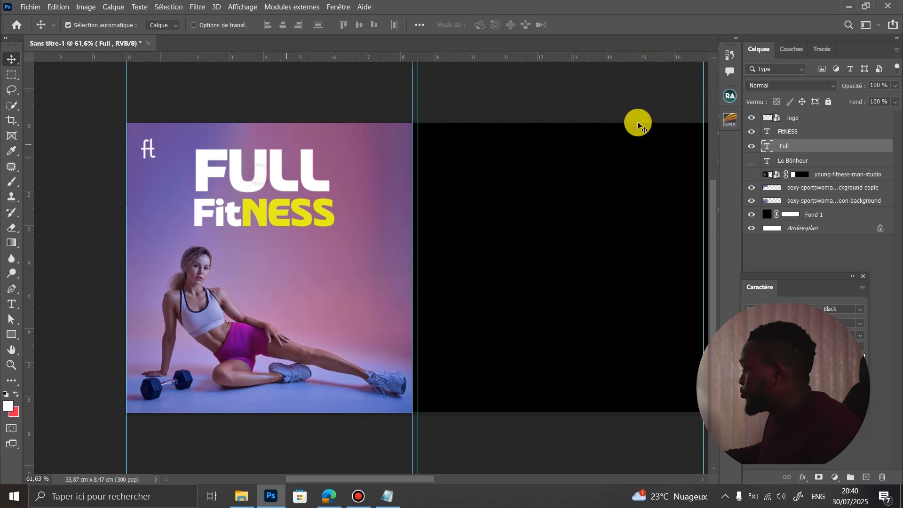
{"action": "left_click", "coordinate": [749, 150]}
{"action": "left_click", "coordinate": [750, 149]}
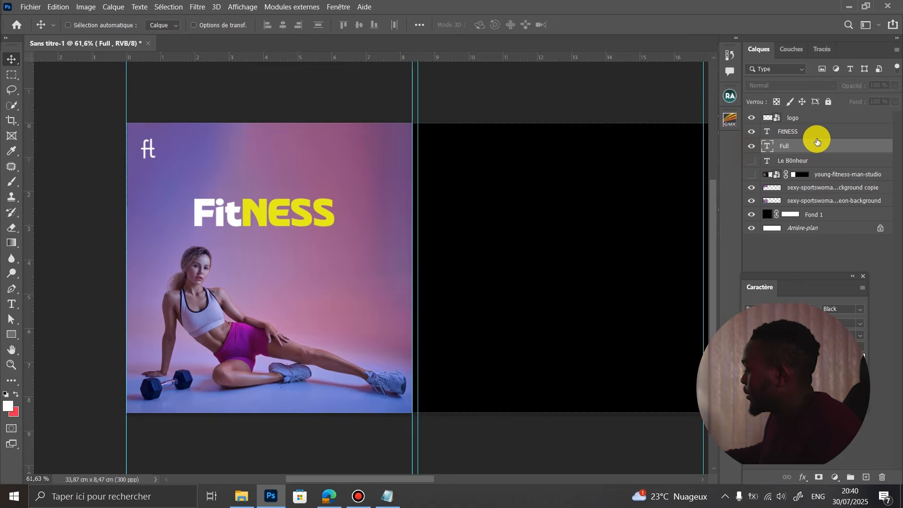
{"action": "right_click", "coordinate": [805, 146]}
{"action": "left_click", "coordinate": [448, 111]}
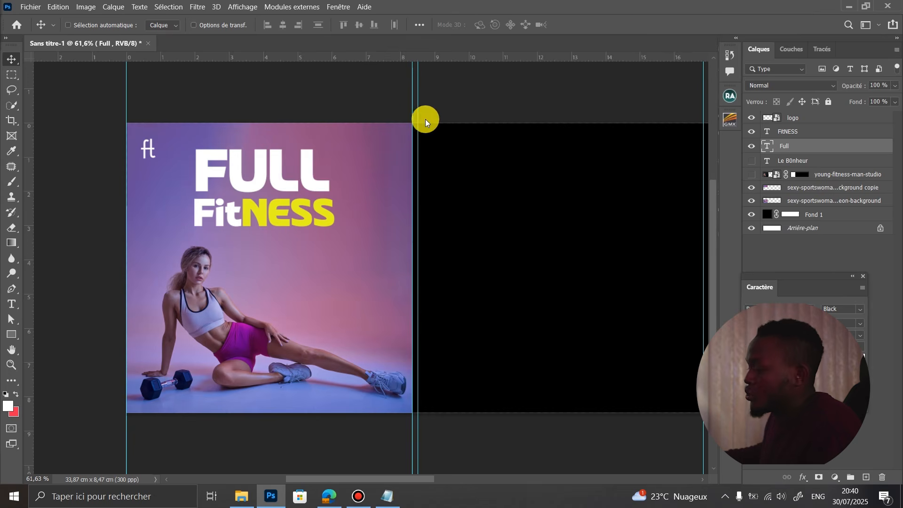
{"action": "left_click_drag", "start_coordinate": [456, 37], "coordinate": [484, 10]}
{"action": "left_click", "coordinate": [414, 151]}
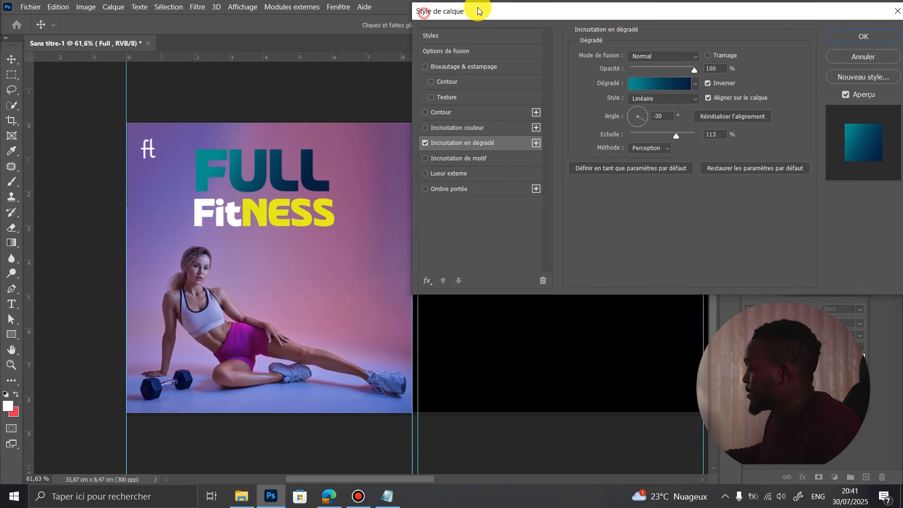
Edit the overlay gradient and change its dark blue colour stop to a light pink based on the photo's background.
{"action": "left_click", "coordinate": [656, 86]}
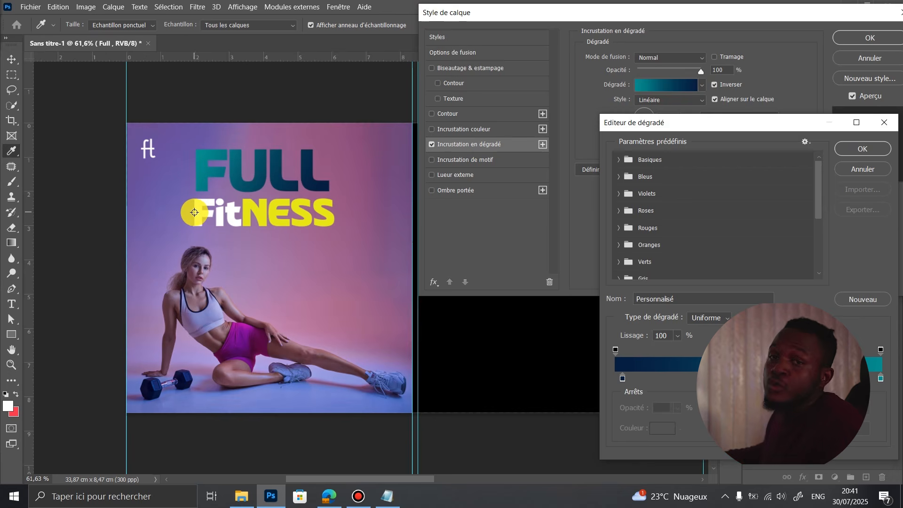
{"action": "left_click", "coordinate": [622, 379]}
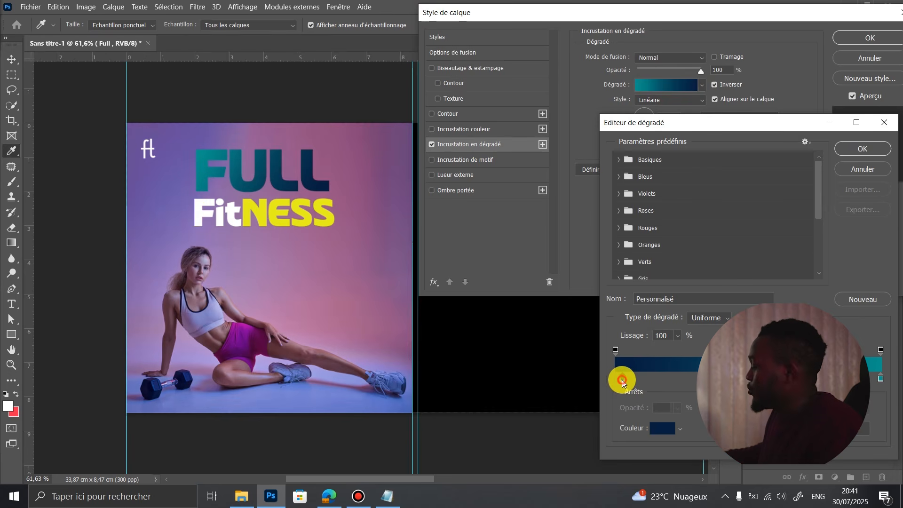
{"action": "double_click", "coordinate": [622, 380]}
{"action": "left_click", "coordinate": [172, 154]}
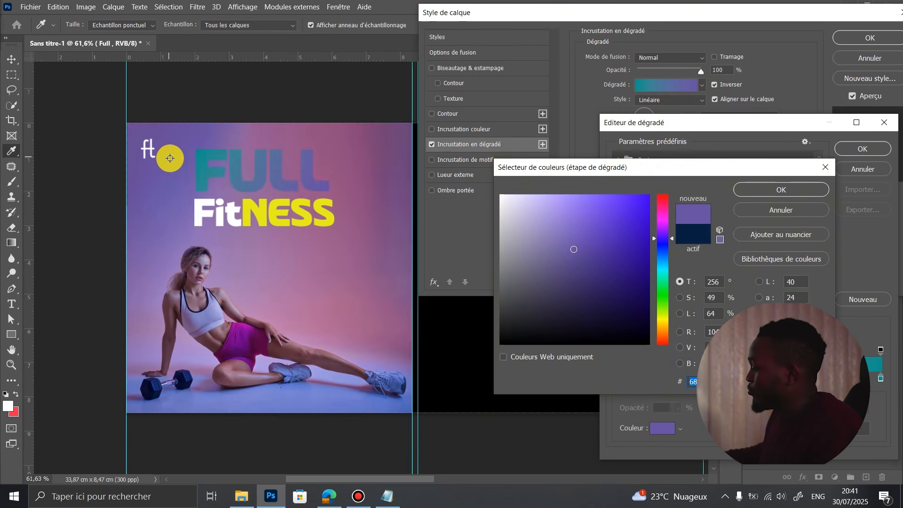
{"action": "left_click", "coordinate": [337, 152]}
{"action": "left_click_drag", "start_coordinate": [585, 232], "coordinate": [581, 197]}
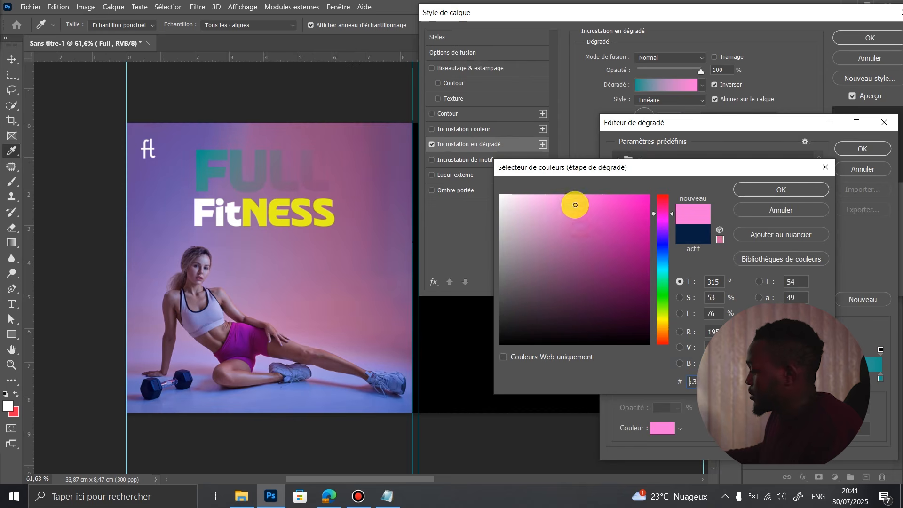
{"action": "left_click", "coordinate": [763, 188]}
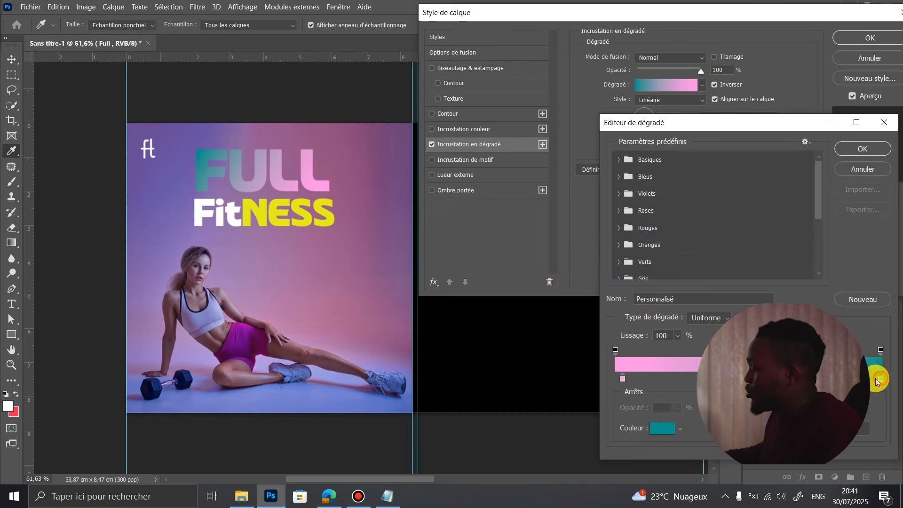
Change the gradient's teal colour stop to white, accept the gradient and set the overlay scale to 150%.
{"action": "double_click", "coordinate": [877, 381]}
{"action": "left_click", "coordinate": [294, 292]}
{"action": "left_click_drag", "start_coordinate": [557, 268], "coordinate": [513, 163]}
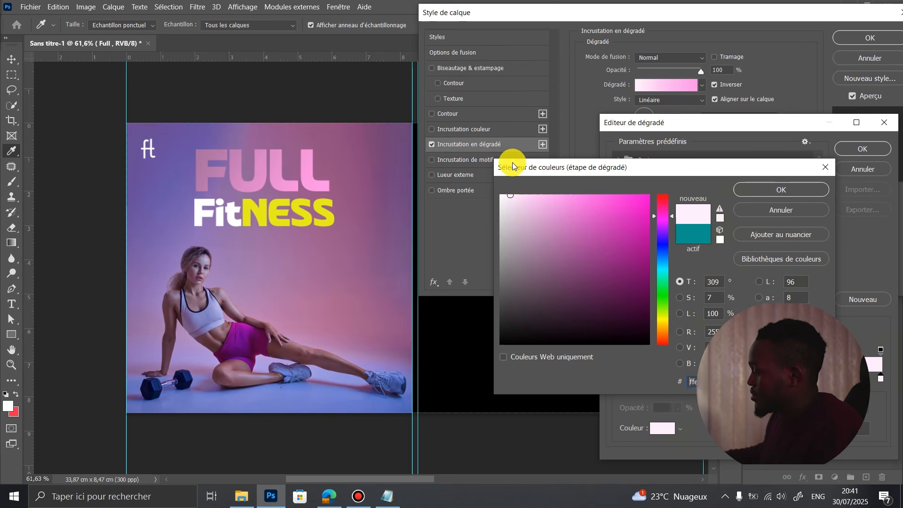
{"action": "mouse_move", "coordinate": [518, 193]}
{"action": "left_mouse_down"}
{"action": "mouse_move", "coordinate": [489, 185]}
{"action": "mouse_move", "coordinate": [497, 181]}
{"action": "left_mouse_up"}
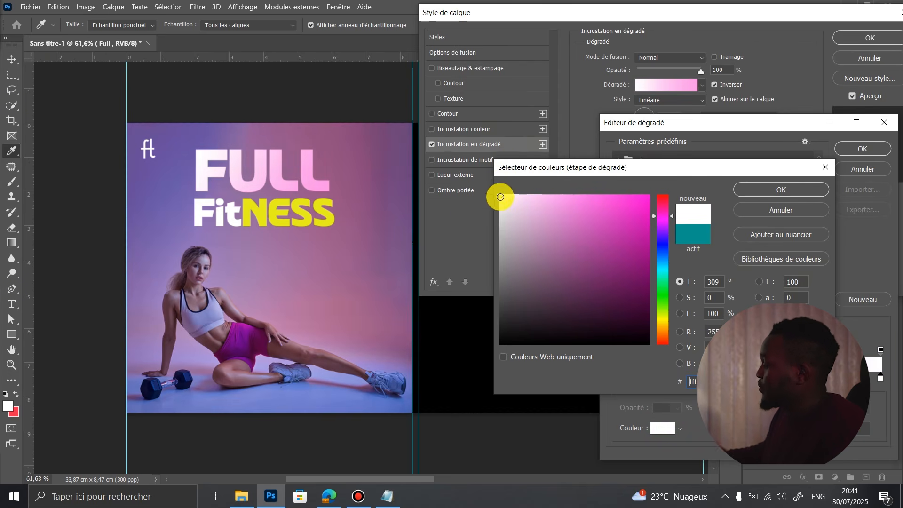
{"action": "left_click", "coordinate": [768, 188]}
{"action": "left_click", "coordinate": [853, 147]}
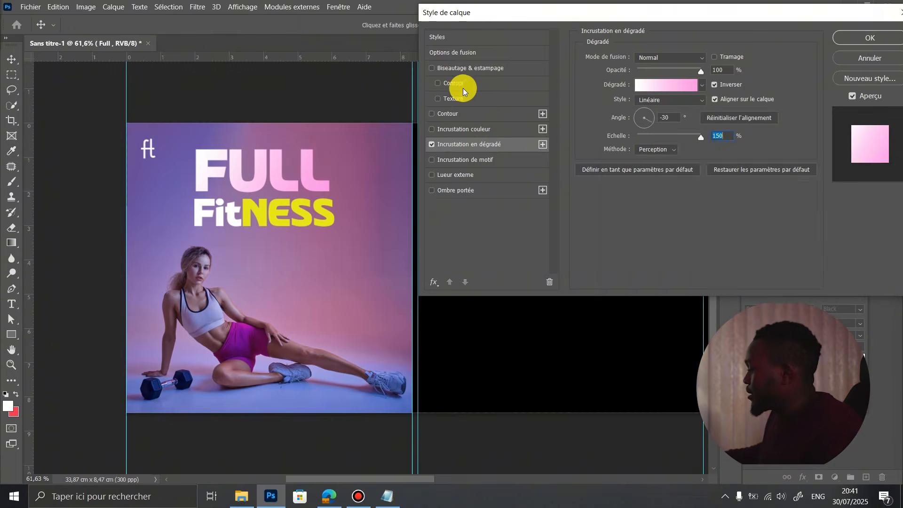
Try a pillow emboss effect on FULL with adjusted depth and a size of 0 px, and disable it.
{"action": "left_click", "coordinate": [451, 69]}
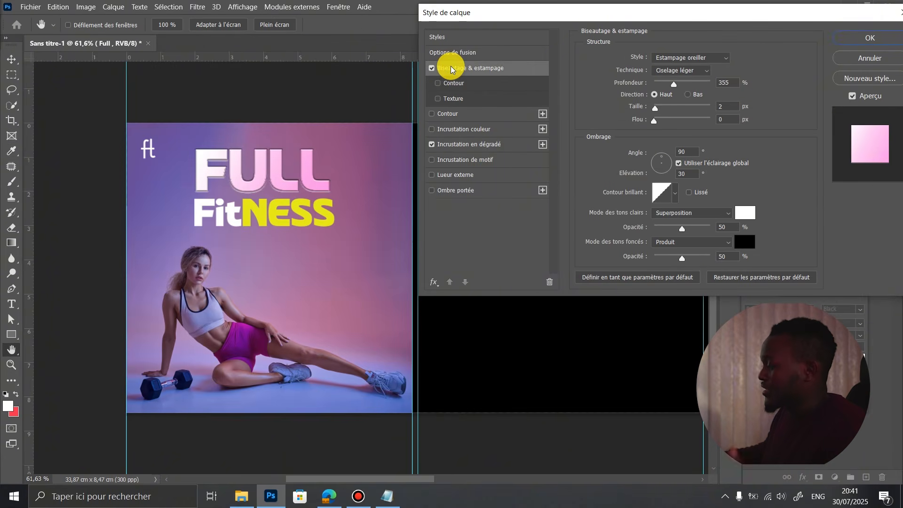
{"action": "left_click", "coordinate": [663, 84]}
{"action": "left_click_drag", "start_coordinate": [661, 85], "coordinate": [651, 108]}
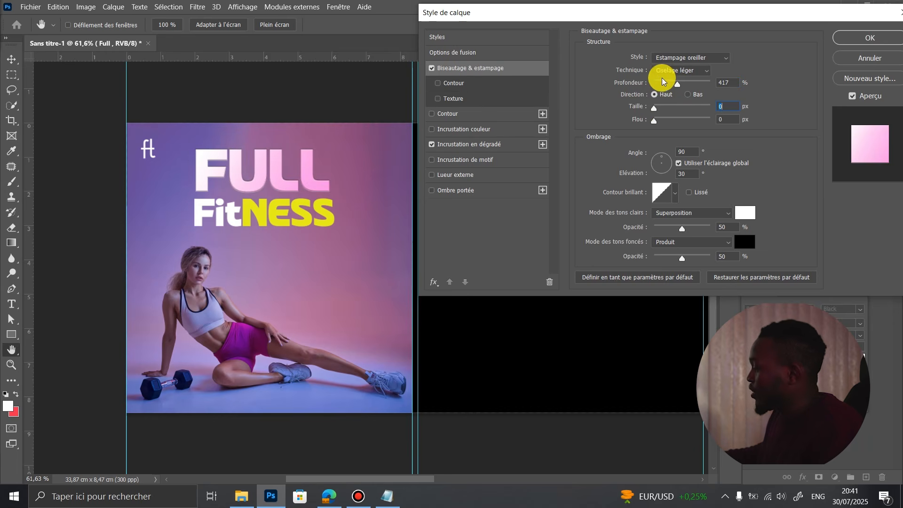
{"action": "left_click", "coordinate": [432, 68]}
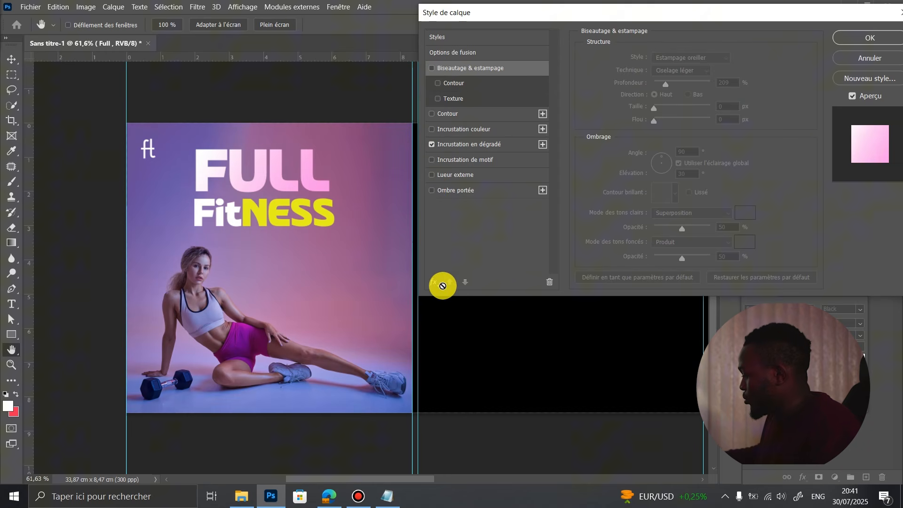
Try an inner glow effect on FULL with a dark purple colour and a reduced opacity, and disable it.
{"action": "left_click", "coordinate": [437, 292]}
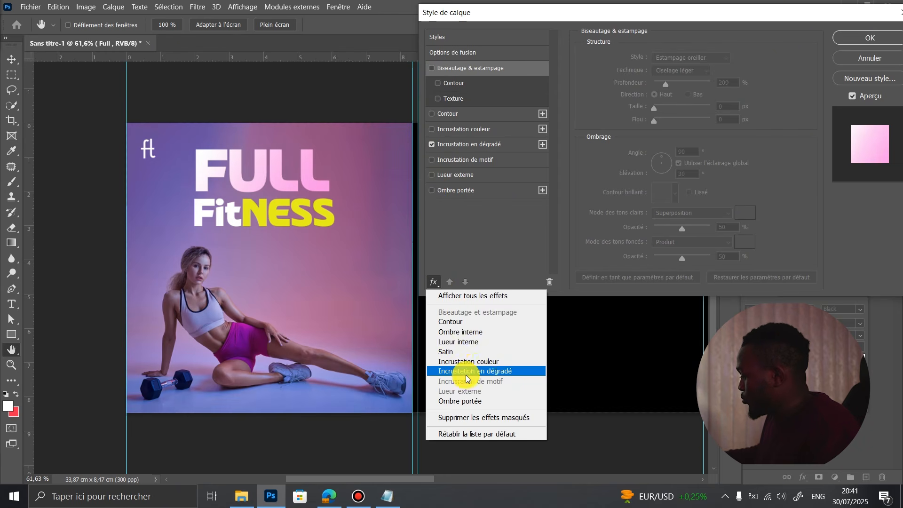
{"action": "left_click", "coordinate": [461, 347]}
{"action": "left_click", "coordinate": [649, 58]}
{"action": "left_click", "coordinate": [648, 64]}
{"action": "left_click_drag", "start_coordinate": [656, 71], "coordinate": [679, 74]}
{"action": "left_click", "coordinate": [616, 98]}
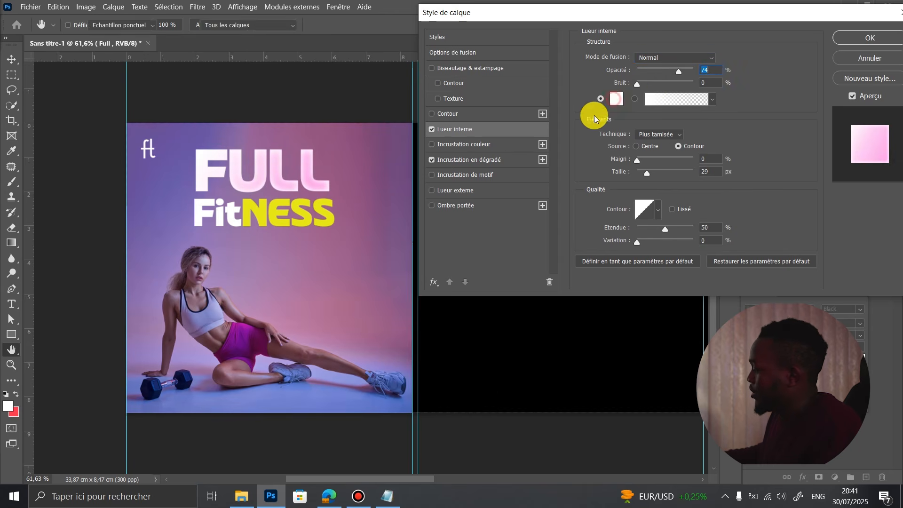
{"action": "left_click", "coordinate": [367, 256]}
{"action": "left_click", "coordinate": [640, 309]}
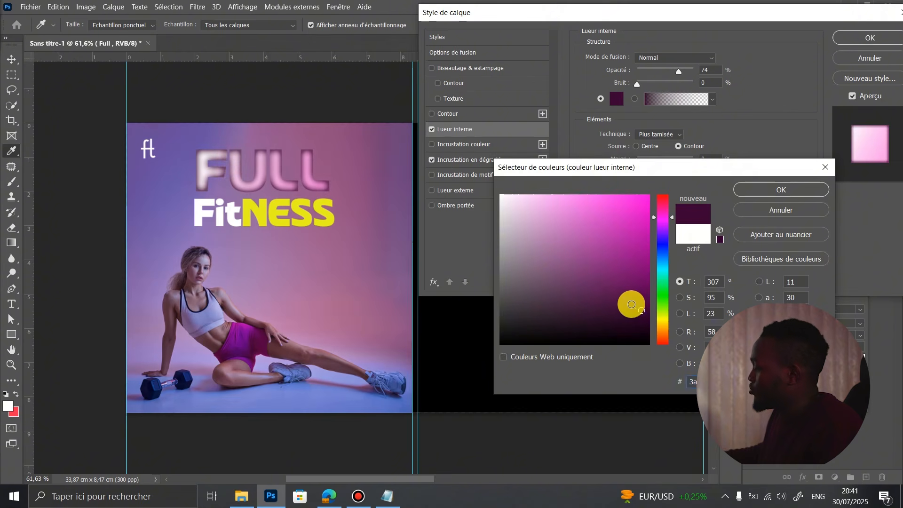
{"action": "left_click", "coordinate": [766, 190]}
{"action": "left_click_drag", "start_coordinate": [678, 71], "coordinate": [655, 70]}
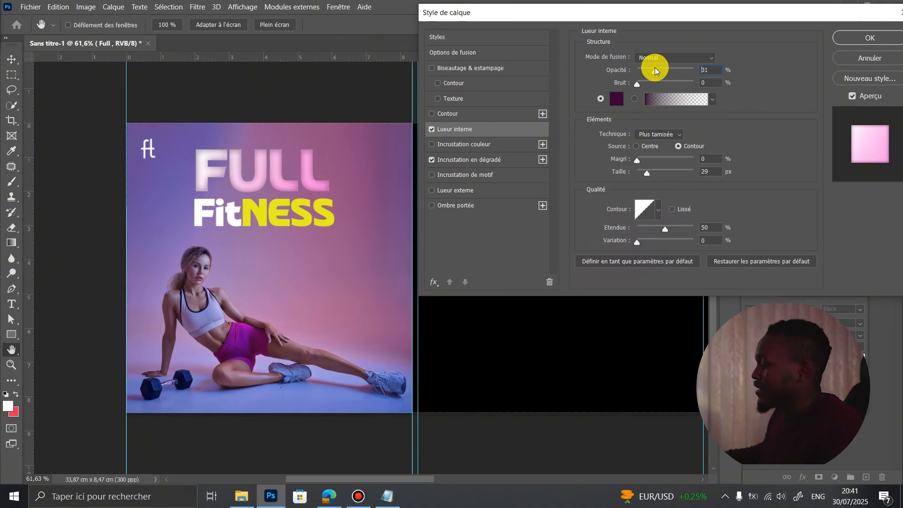
{"action": "left_click", "coordinate": [433, 130]}
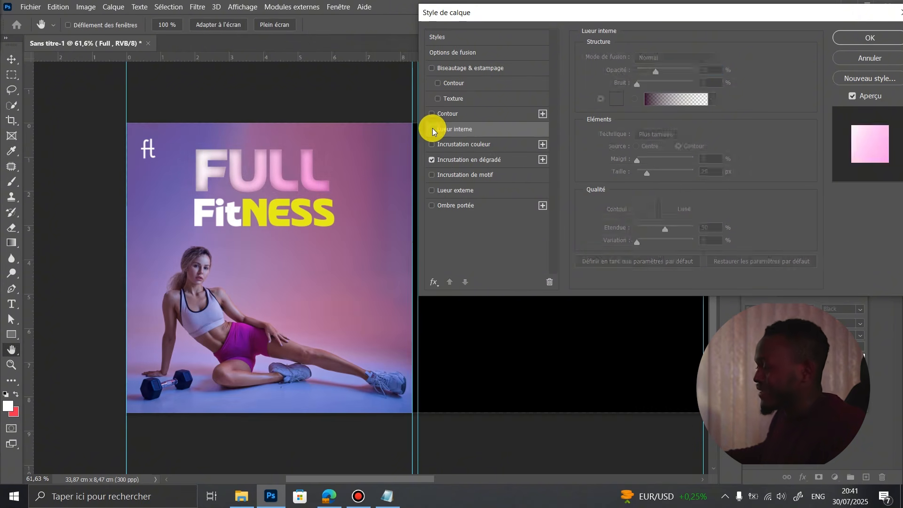
Try a drop shadow on FULL with a size of 18 px, and disable it.
{"action": "left_click", "coordinate": [447, 206]}
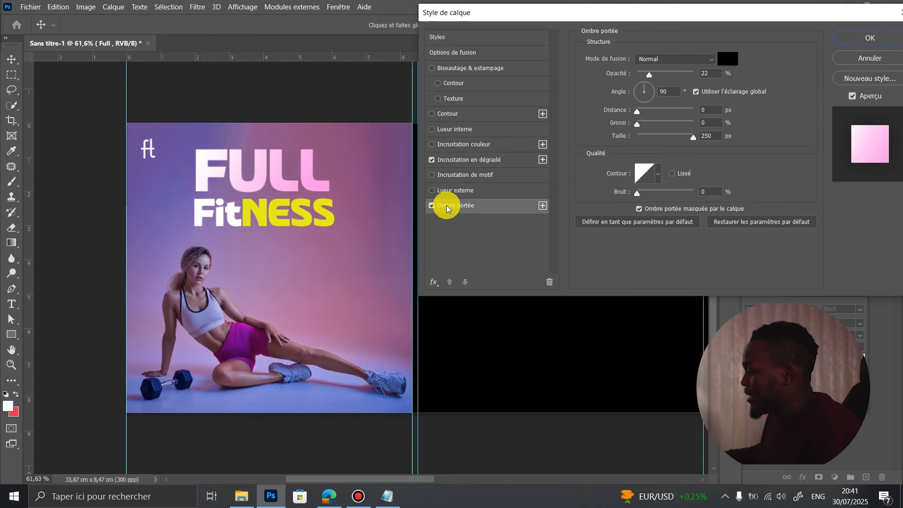
{"action": "left_click", "coordinate": [648, 137]}
{"action": "mouse_move", "coordinate": [649, 136]}
{"action": "left_mouse_down"}
{"action": "mouse_move", "coordinate": [630, 134]}
{"action": "mouse_move", "coordinate": [645, 137]}
{"action": "left_mouse_up"}
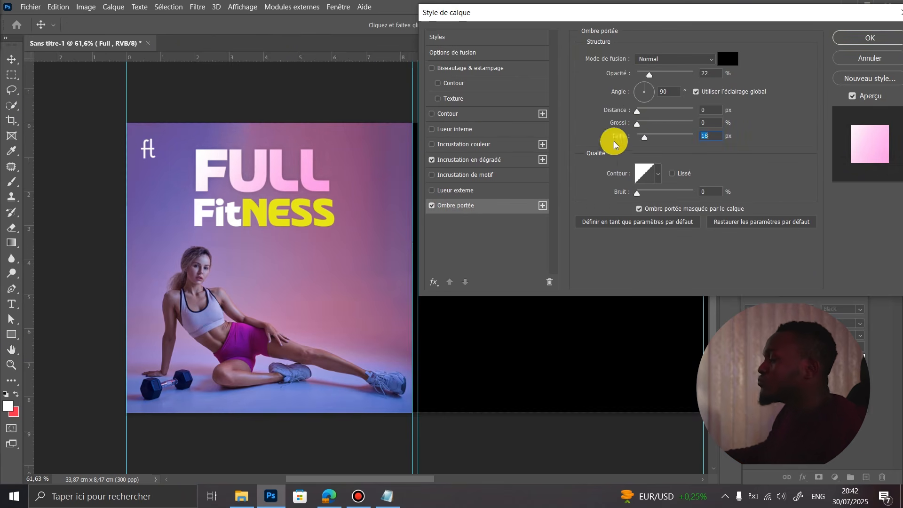
{"action": "left_click", "coordinate": [432, 206]}
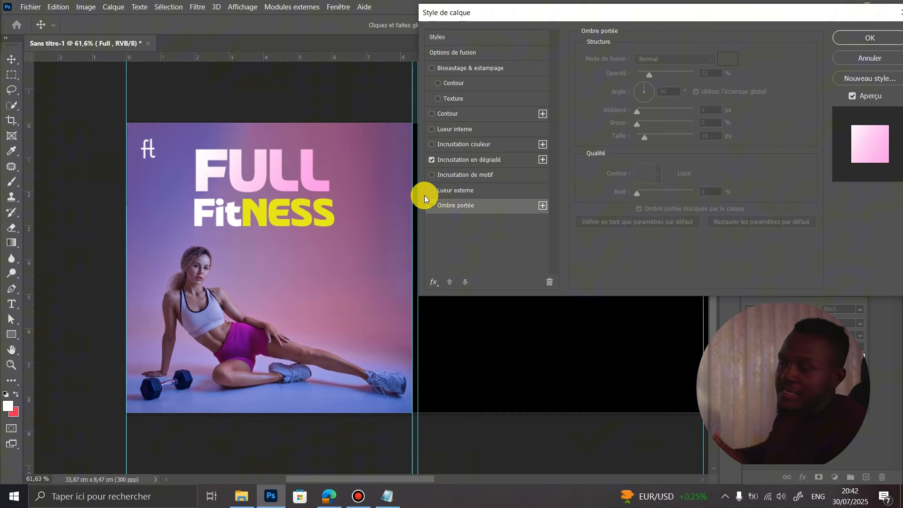
Set the scale of FULL's gradient overlay to 68%.
{"action": "left_click", "coordinate": [451, 160]}
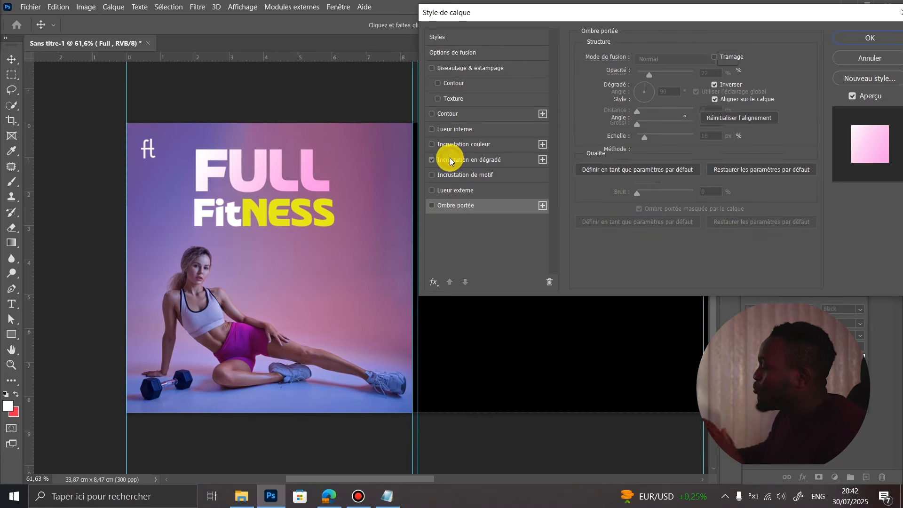
{"action": "left_click_drag", "start_coordinate": [665, 141], "coordinate": [648, 137]}
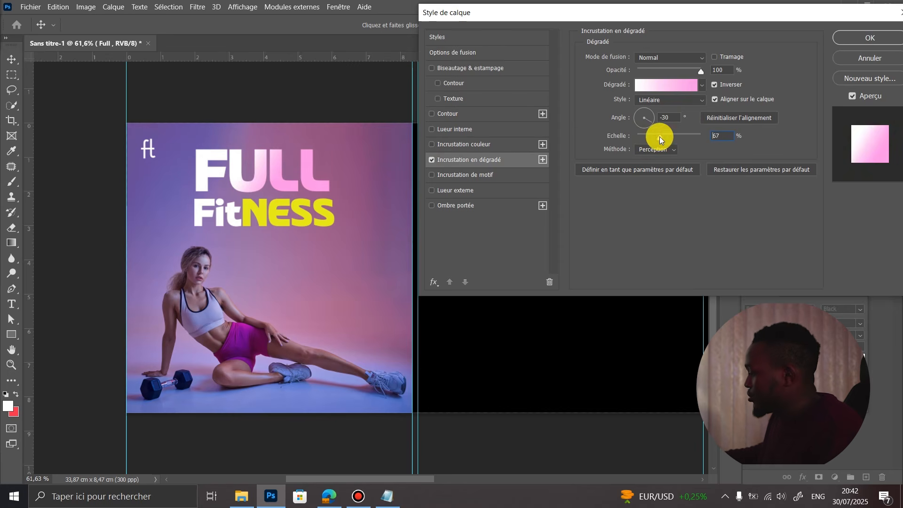
Try the yellow of NESS for the gradient's white colour stop and discard the gradient edit.
{"action": "left_click", "coordinate": [651, 85]}
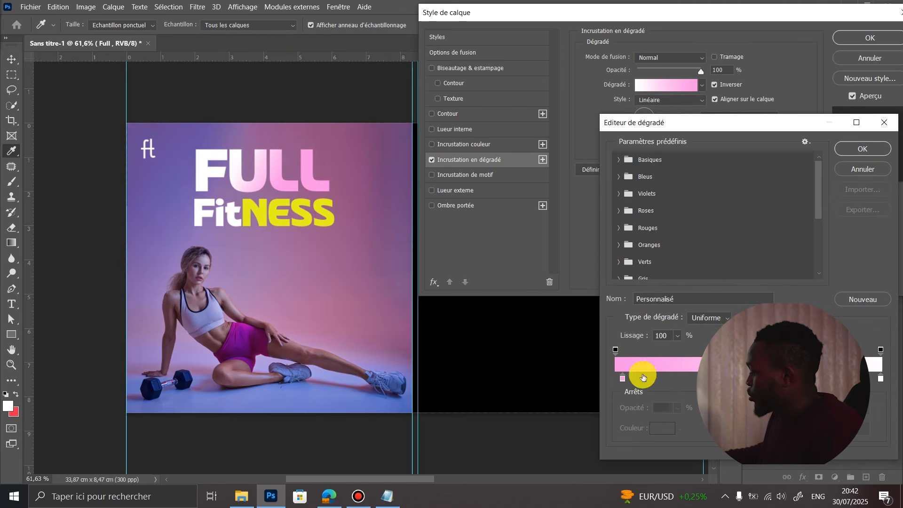
{"action": "double_click", "coordinate": [881, 379]}
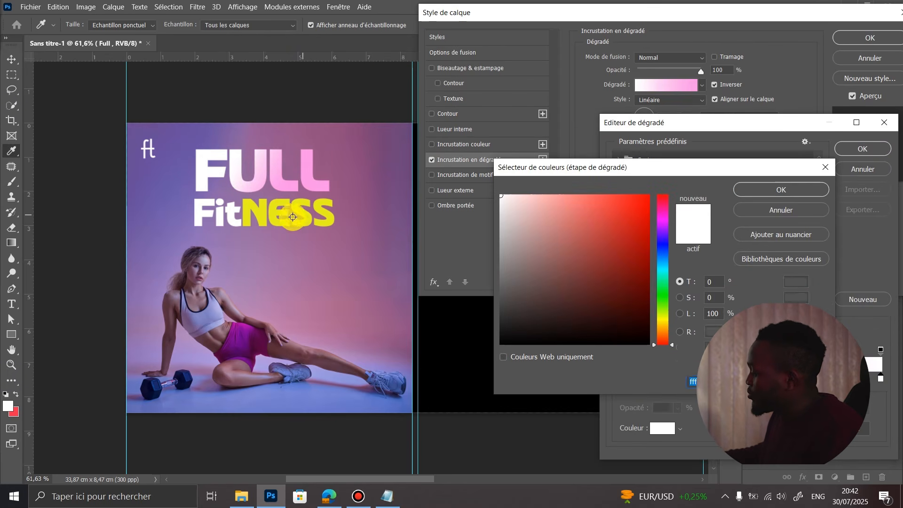
{"action": "left_click", "coordinate": [307, 216]}
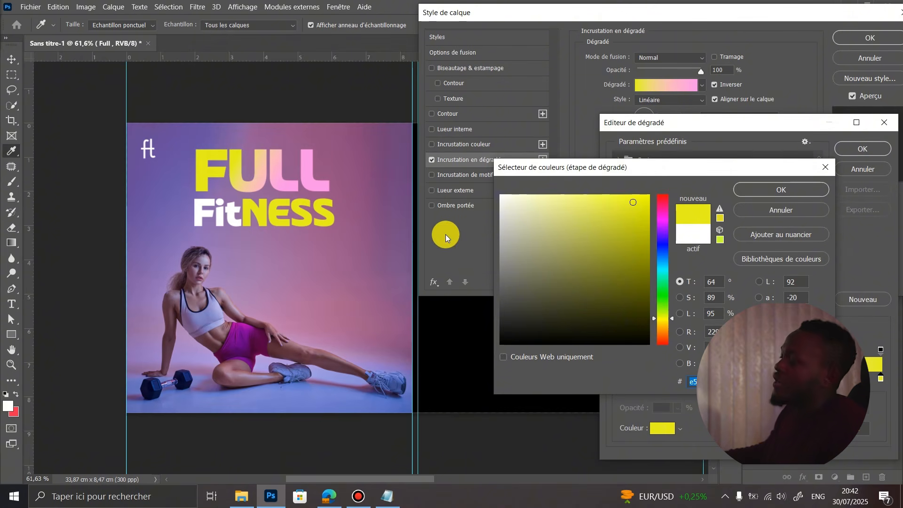
{"action": "left_click", "coordinate": [777, 209]}
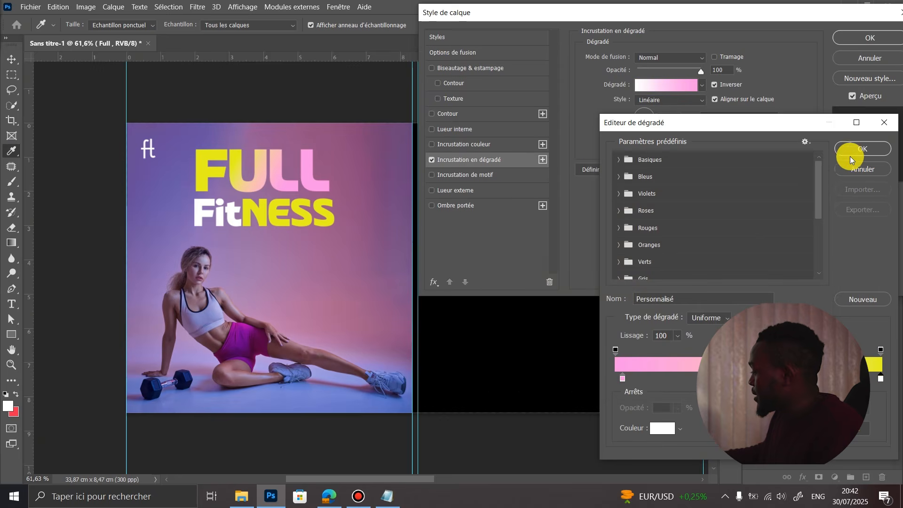
{"action": "left_click", "coordinate": [864, 171]}
Lower the gradient overlay's opacity to about 79% and accept the layer style of FULL.
{"action": "left_click_drag", "start_coordinate": [700, 71], "coordinate": [688, 74]}
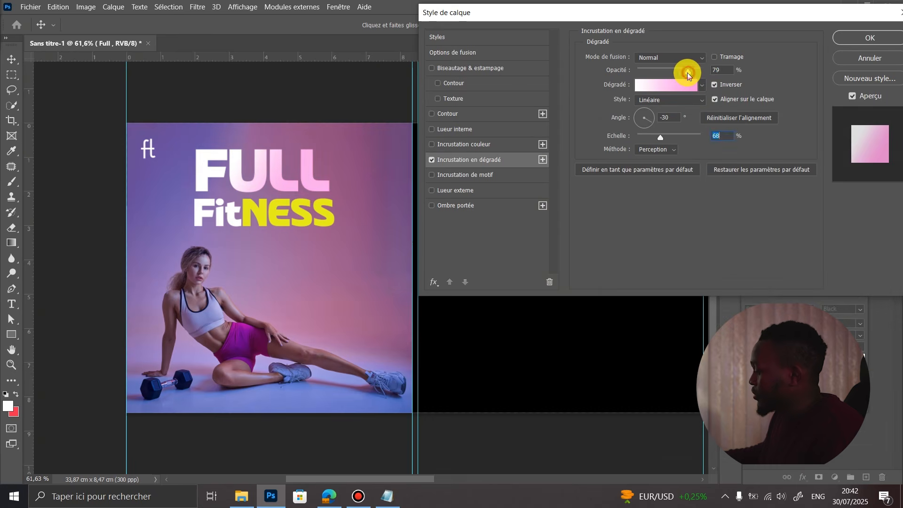
{"action": "left_click", "coordinate": [865, 40]}
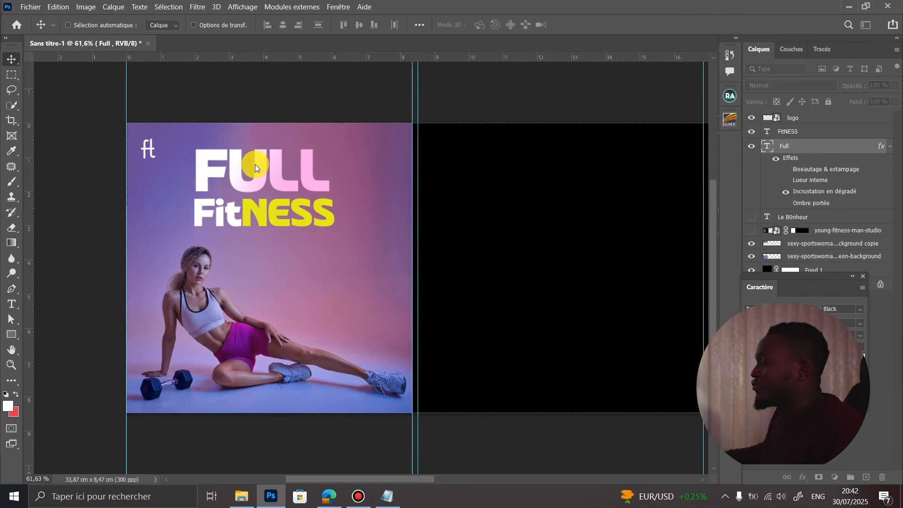
Group the Full and FitNESS text layers and enlarge the group to about 141%, placing it lower so it overlaps the woman's head.
{"action": "left_click", "coordinate": [796, 133], "text": "ctrl"}
{"action": "key", "text": "ctrl+g"}
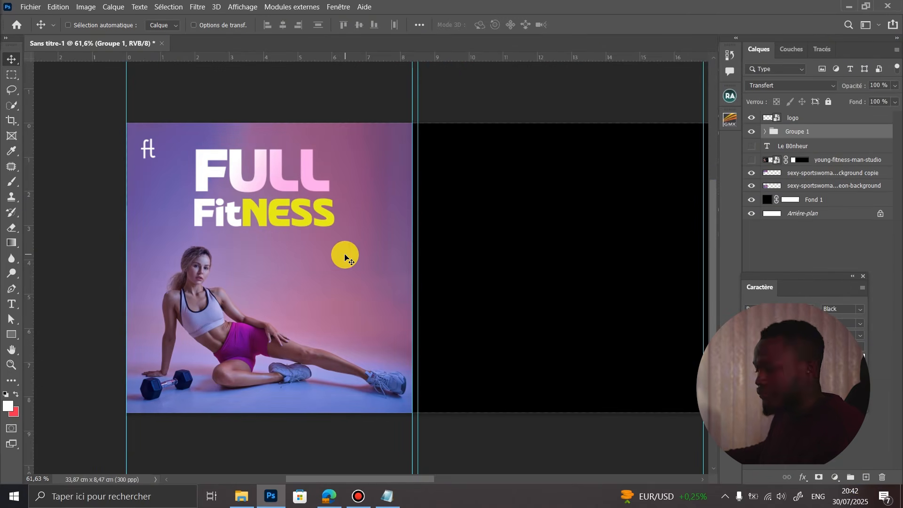
{"action": "key", "text": "ctrl+t"}
{"action": "left_click_drag", "start_coordinate": [262, 265], "coordinate": [256, 316]}
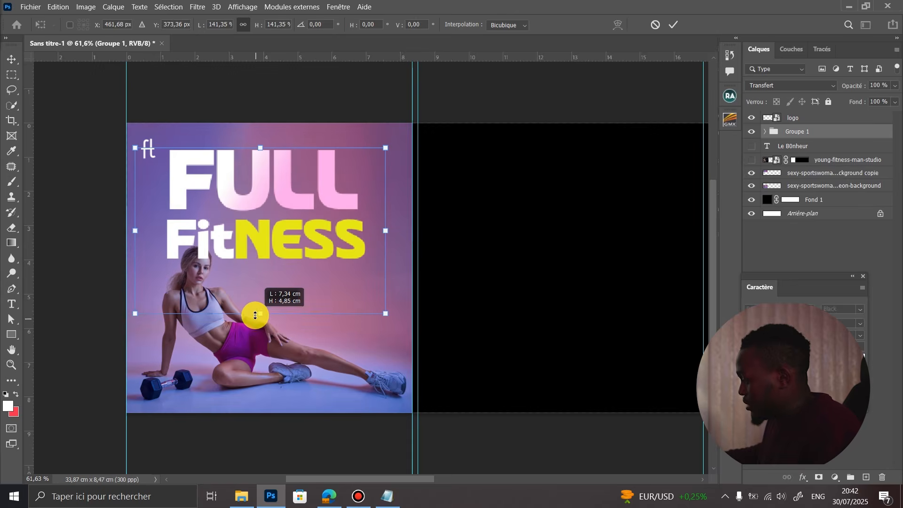
{"action": "left_click_drag", "start_coordinate": [262, 240], "coordinate": [265, 256]}
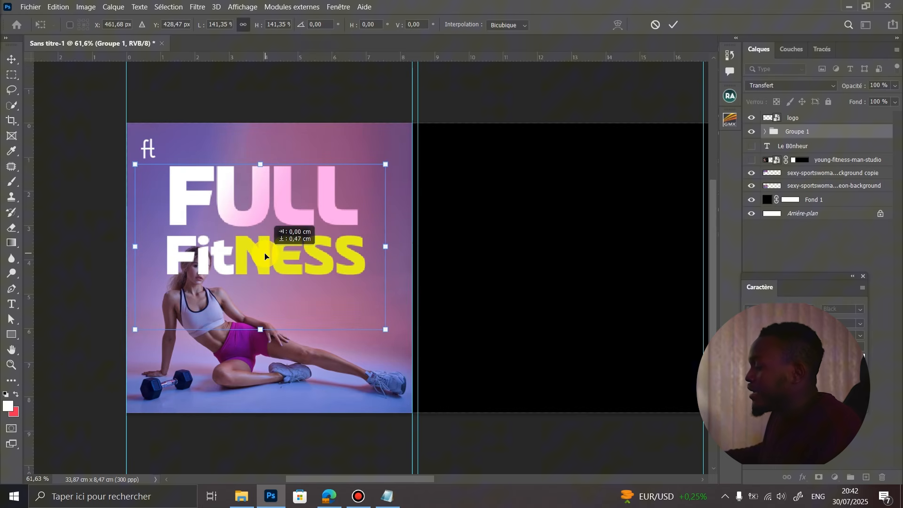
{"action": "key", "text": "Return"}
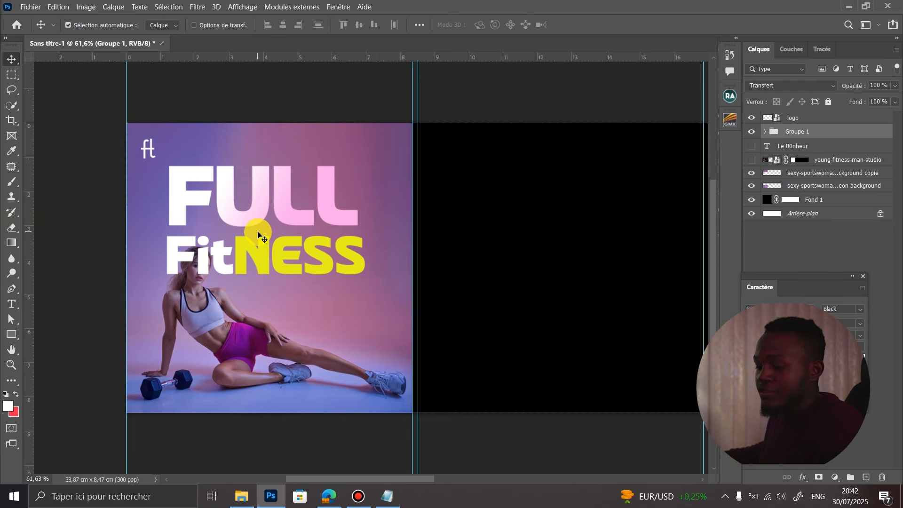
Scale the headline group down slightly to about 98.6% and move it a little higher on the first panel.
{"action": "key", "text": "ctrl+t"}
{"action": "left_click_drag", "start_coordinate": [261, 330], "coordinate": [260, 328]}
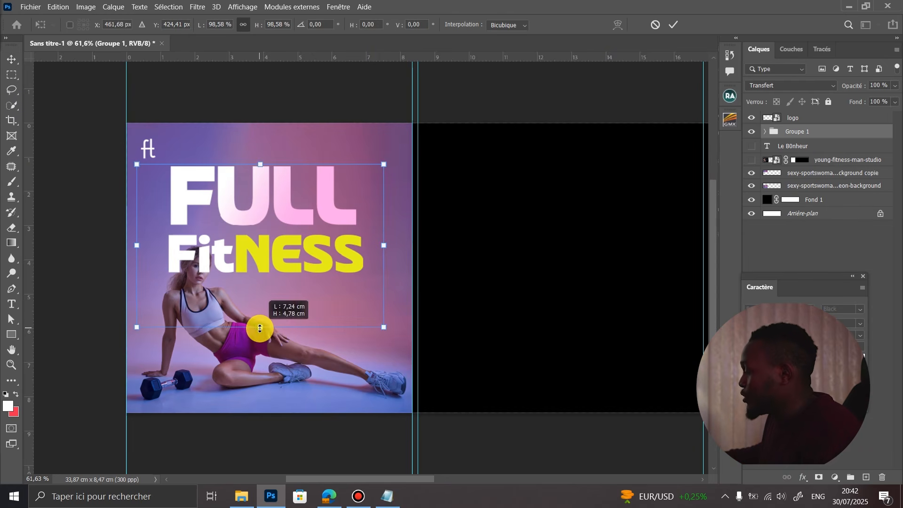
{"action": "key", "text": "Return"}
{"action": "left_click_drag", "start_coordinate": [245, 274], "coordinate": [237, 270]}
Merge the sportswoman photo layer and its background copy into a single layer.
{"action": "left_click", "coordinate": [217, 308], "text": "ctrl"}
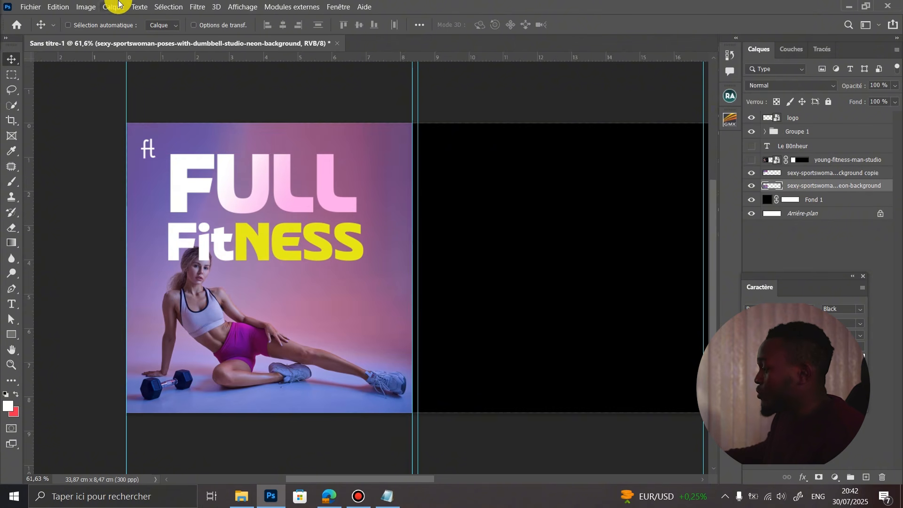
{"action": "left_click", "coordinate": [170, 7]}
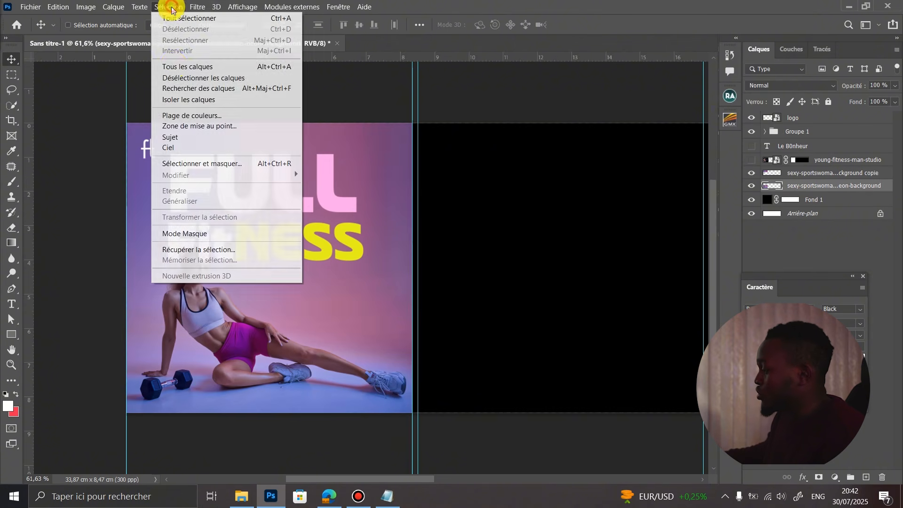
{"action": "left_click", "coordinate": [458, 326]}
{"action": "left_click", "coordinate": [799, 175], "text": "ctrl"}
{"action": "right_click", "coordinate": [798, 175]}
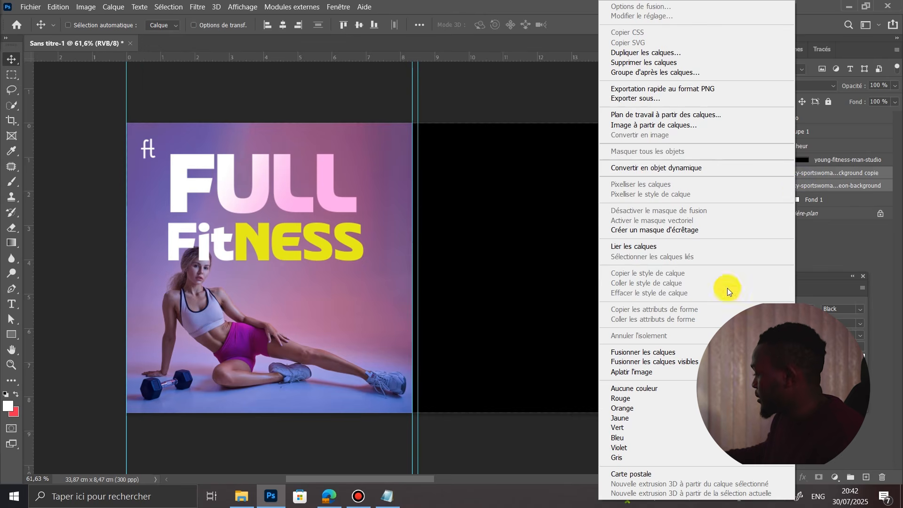
{"action": "left_click", "coordinate": [667, 353]}
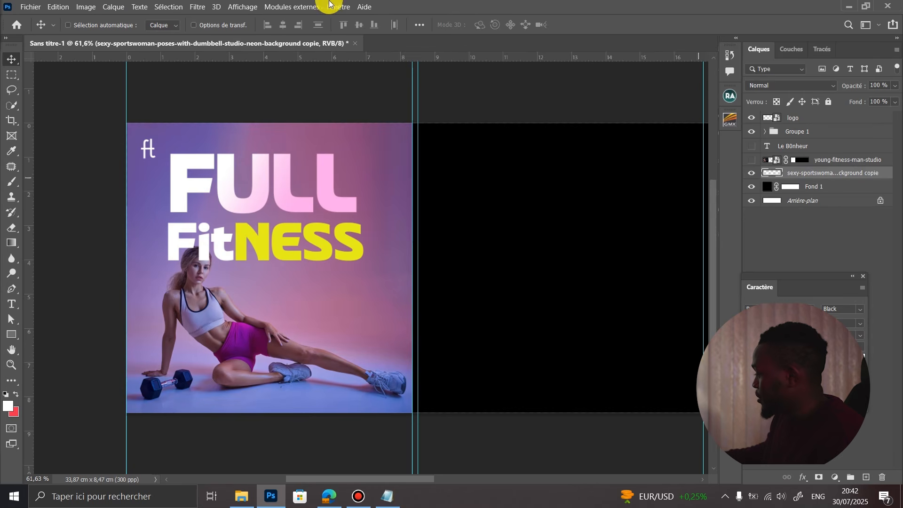
Select the woman with subject selection, copy her to a new layer and place that layer above the logo and headline group.
{"action": "left_click", "coordinate": [120, 7]}
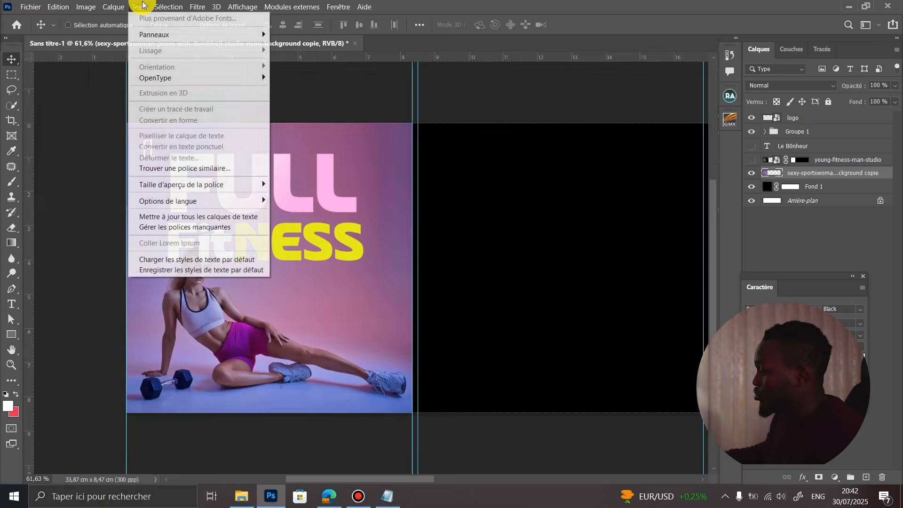
{"action": "left_click", "coordinate": [179, 138]}
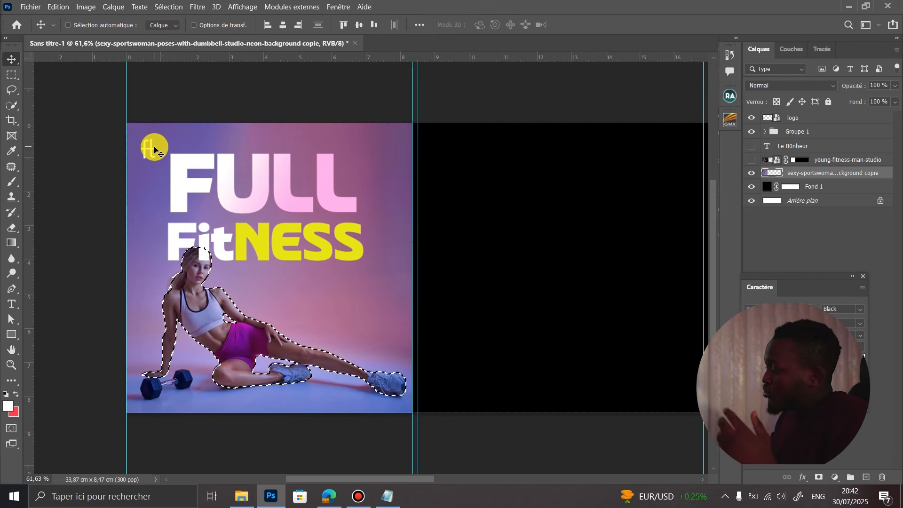
{"action": "key", "text": "ctrl+j"}
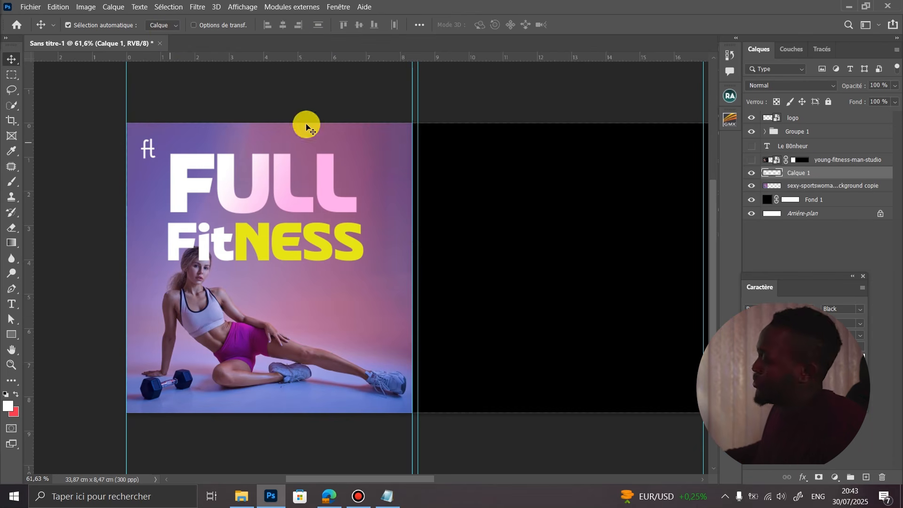
{"action": "left_click_drag", "start_coordinate": [781, 172], "coordinate": [776, 119]}
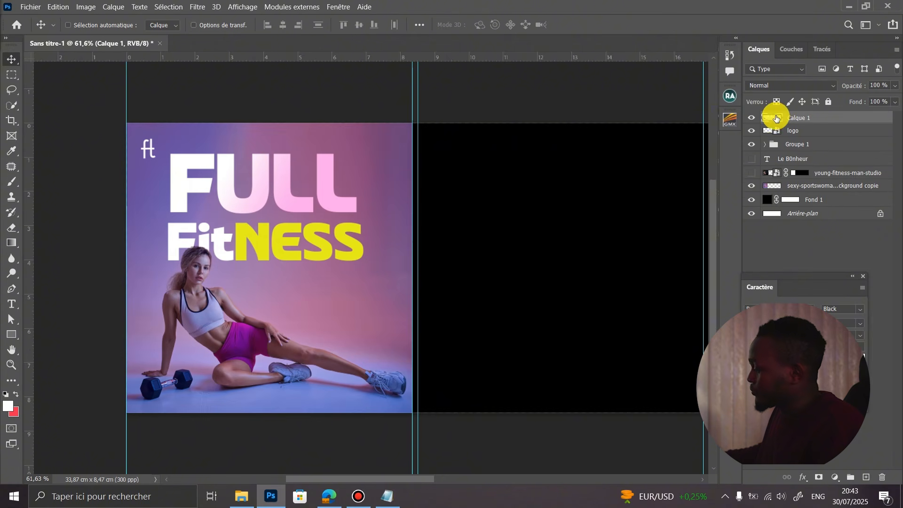
Scale the headline group to about 88% and reposition it so FitNESS sits just behind the woman's head.
{"action": "left_click", "coordinate": [14, 60]}
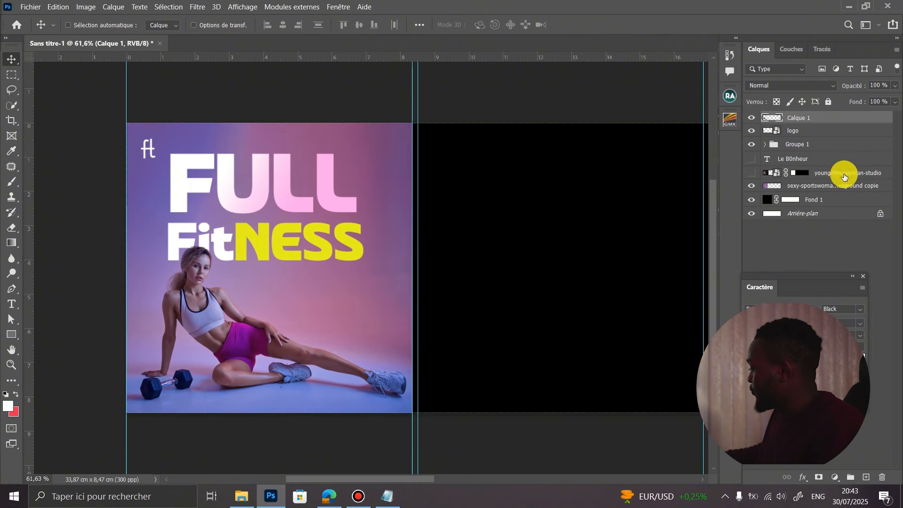
{"action": "left_click", "coordinate": [794, 143]}
{"action": "left_click_drag", "start_coordinate": [293, 202], "coordinate": [292, 205]}
{"action": "key", "text": "ctrl+t"}
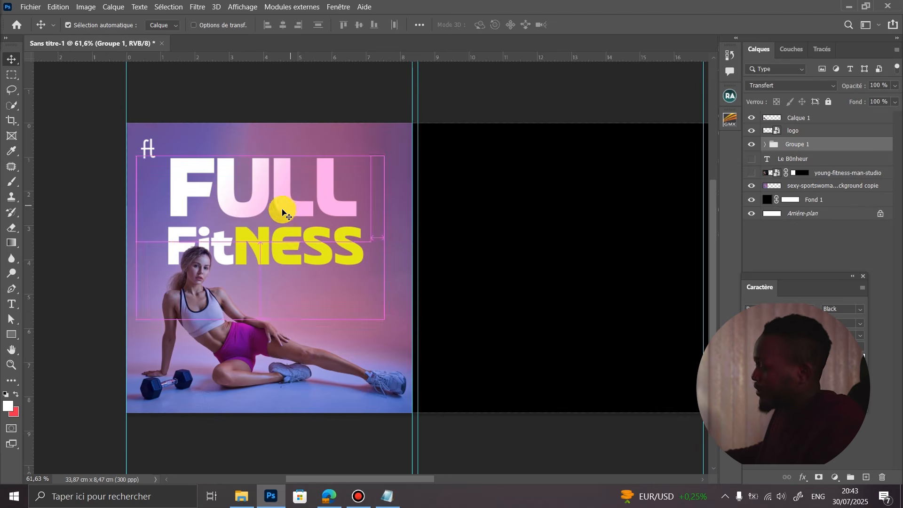
{"action": "left_click_drag", "start_coordinate": [268, 324], "coordinate": [262, 303]}
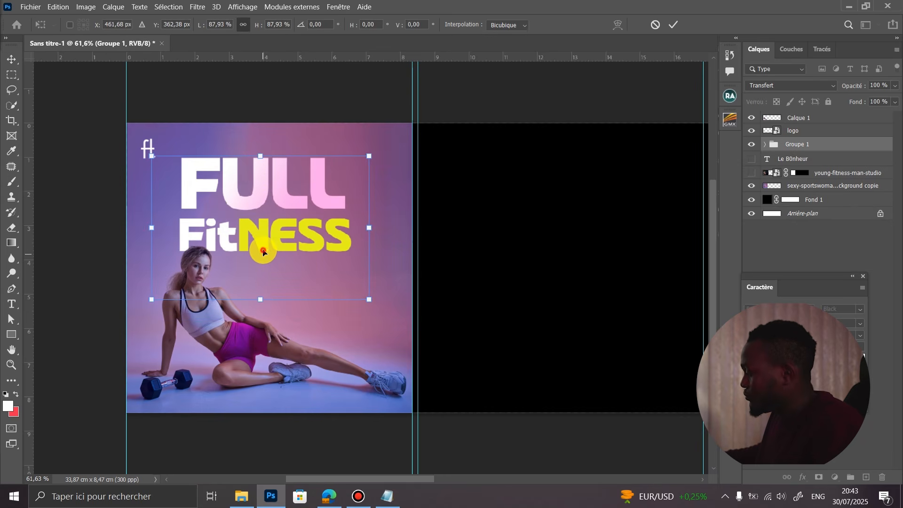
{"action": "key", "text": "Return"}
{"action": "left_click_drag", "start_coordinate": [261, 219], "coordinate": [260, 221]}
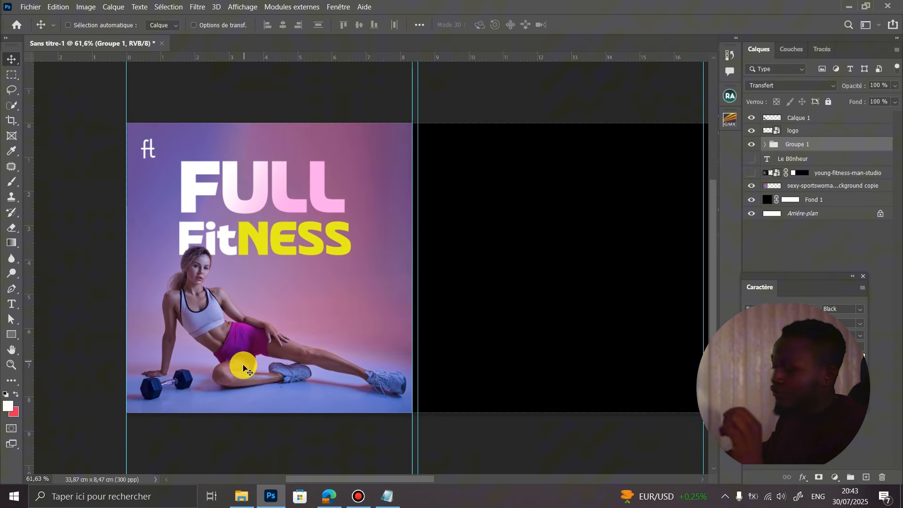
Copy the Page 1 description and slogan lines from the Notepad text file and paste them into a new text box beneath FitNESS.
{"action": "left_click", "coordinate": [391, 498]}
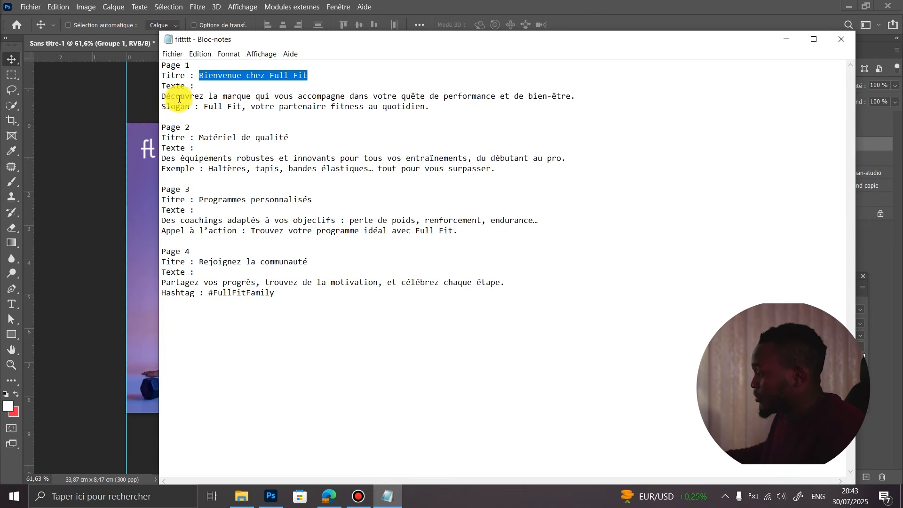
{"action": "left_click_drag", "start_coordinate": [163, 95], "coordinate": [462, 107]}
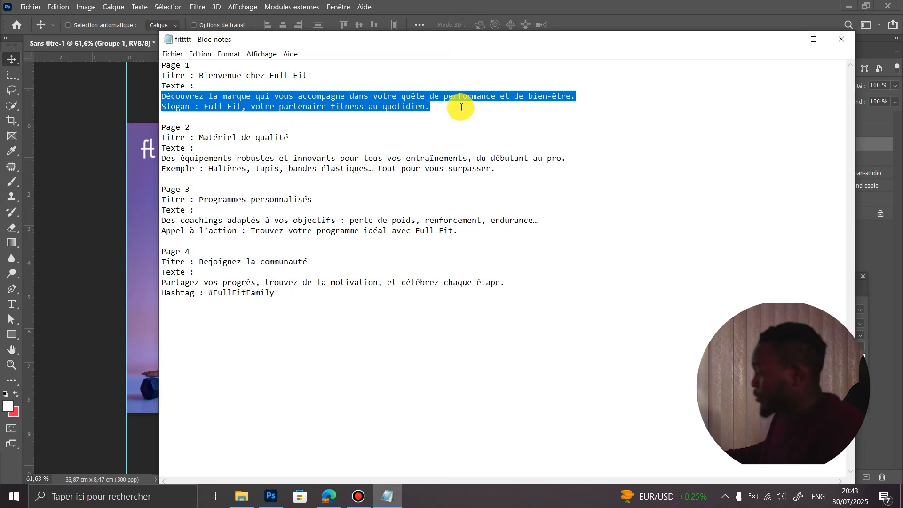
{"action": "left_click", "coordinate": [137, 315]}
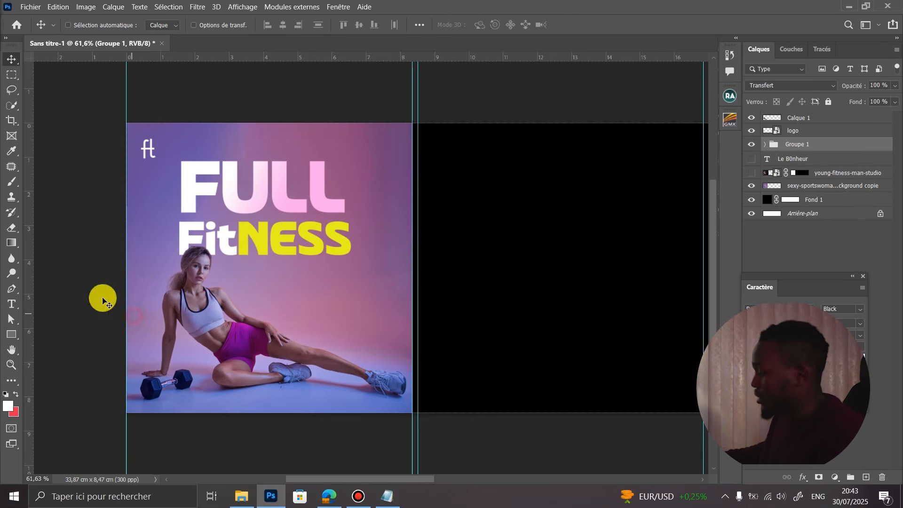
{"action": "left_click", "coordinate": [10, 304]}
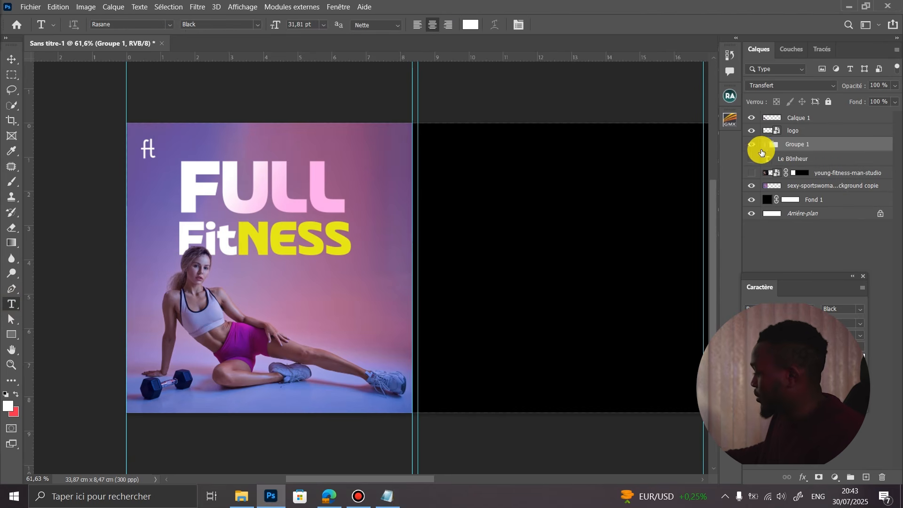
{"action": "left_click", "coordinate": [249, 272]}
{"action": "left_click_drag", "start_coordinate": [249, 272], "coordinate": [343, 306]}
{"action": "key", "text": "ctrl+v"}
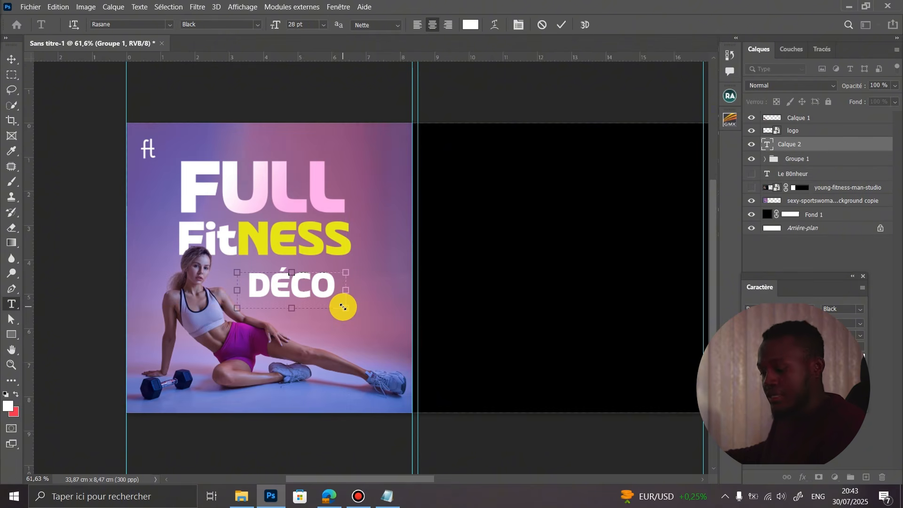
Set the whole pasted paragraph to 4 pt and align it right.
{"action": "key", "text": "ctrl+a"}
{"action": "mouse_move", "coordinate": [751, 323]}
{"action": "left_mouse_down"}
{"action": "mouse_move", "coordinate": [725, 322]}
{"action": "mouse_move", "coordinate": [745, 322]}
{"action": "left_mouse_up"}
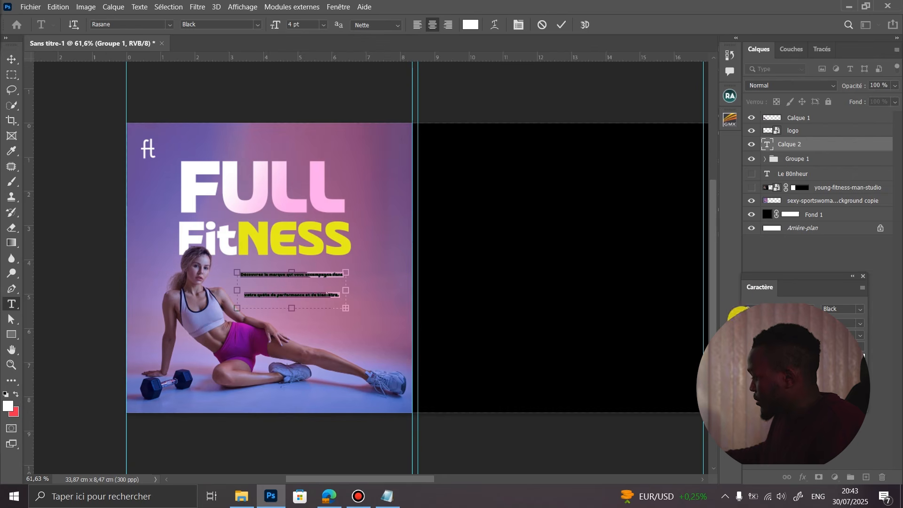
{"action": "left_click", "coordinate": [418, 26]}
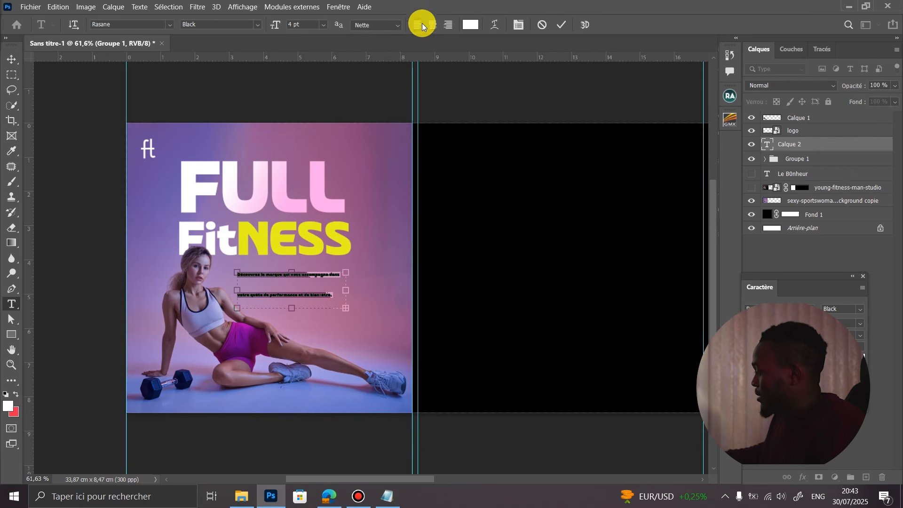
{"action": "key", "text": "ctrl+shift+r"}
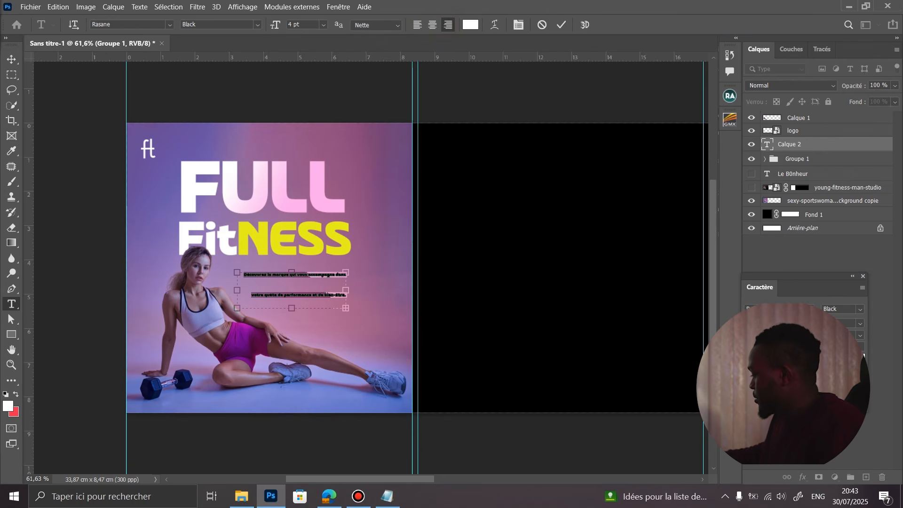
Set the paragraph to Medium weight at 6 pt and extend its text box downward to fit all lines.
{"action": "left_click", "coordinate": [865, 309]}
{"action": "left_click", "coordinate": [879, 377]}
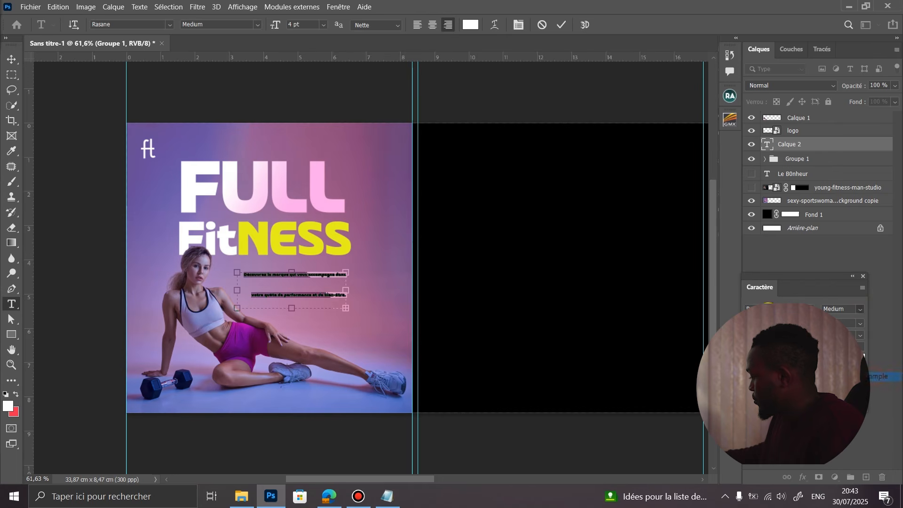
{"action": "type", "text": "9"}
{"action": "left_click_drag", "start_coordinate": [810, 324], "coordinate": [805, 324]}
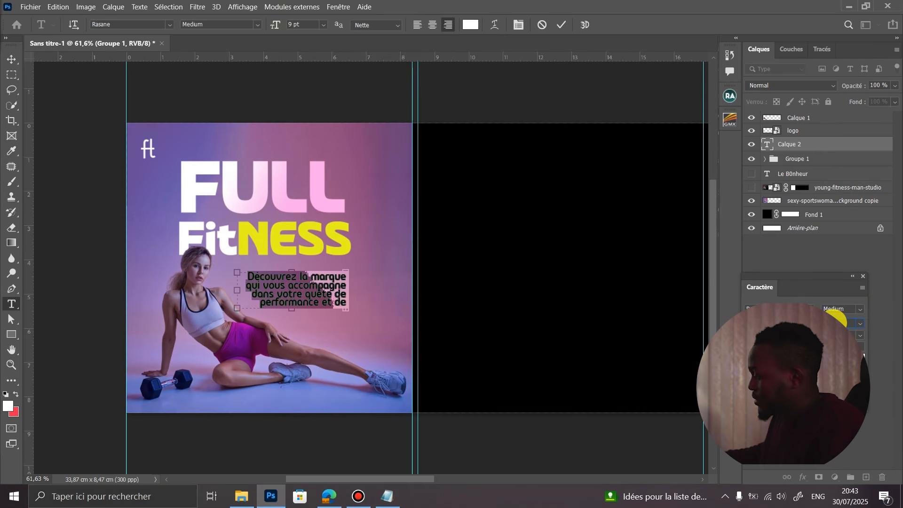
{"action": "left_click_drag", "start_coordinate": [291, 309], "coordinate": [299, 360]}
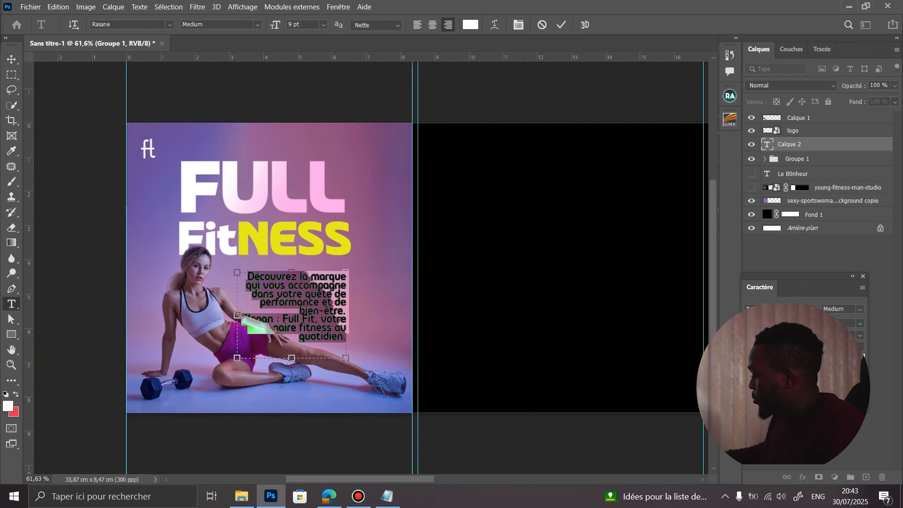
{"action": "left_click_drag", "start_coordinate": [752, 324], "coordinate": [749, 323]}
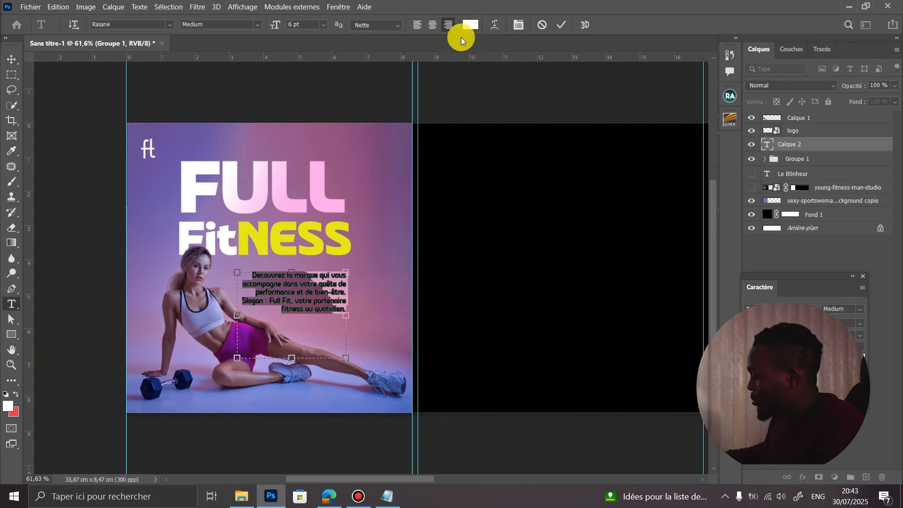
Move the description paragraph up closer beneath the FitNESS headline.
{"action": "left_click", "coordinate": [13, 58]}
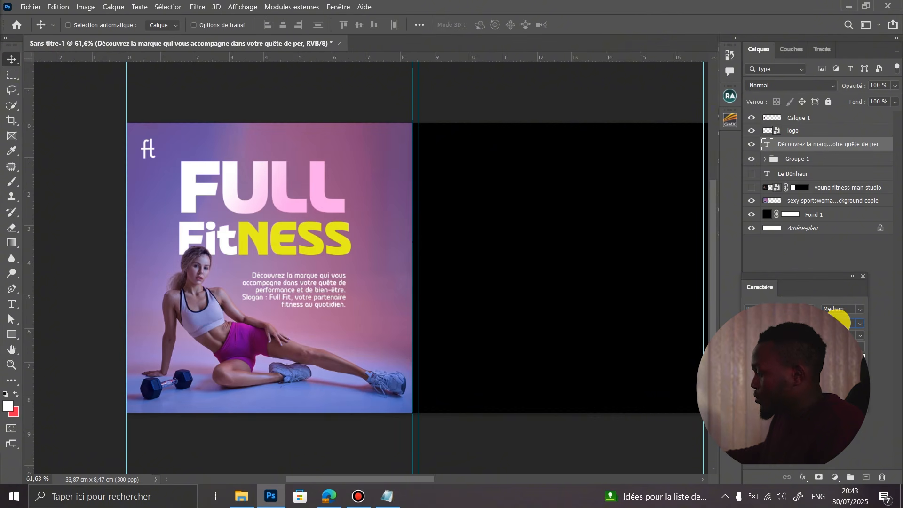
{"action": "left_click_drag", "start_coordinate": [314, 296], "coordinate": [318, 285]}
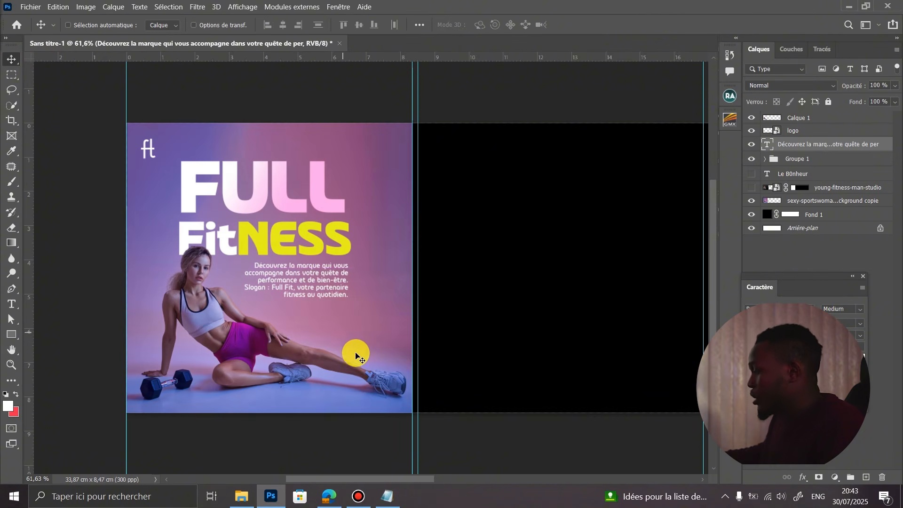
Try left-aligning the description paragraph and undo the alignment change.
{"action": "double_click", "coordinate": [321, 288]}
{"action": "left_click", "coordinate": [414, 25]}
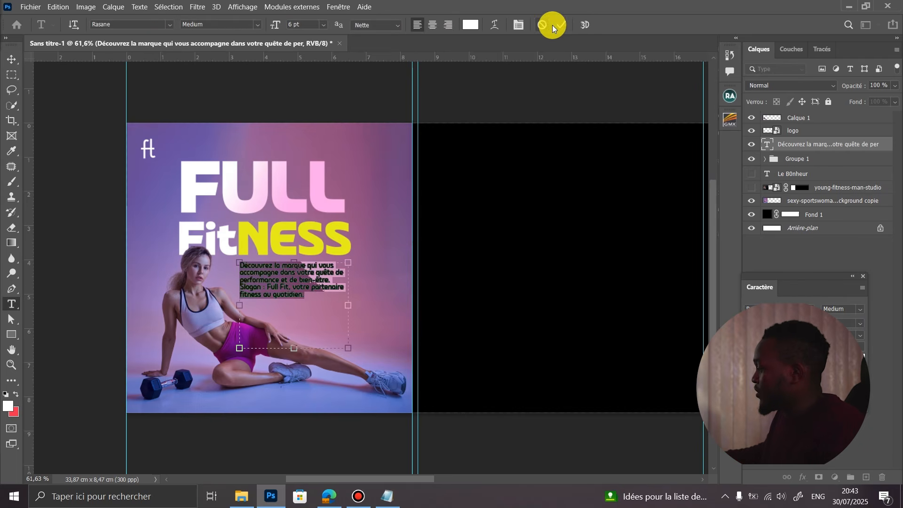
{"action": "left_click", "coordinate": [561, 29]}
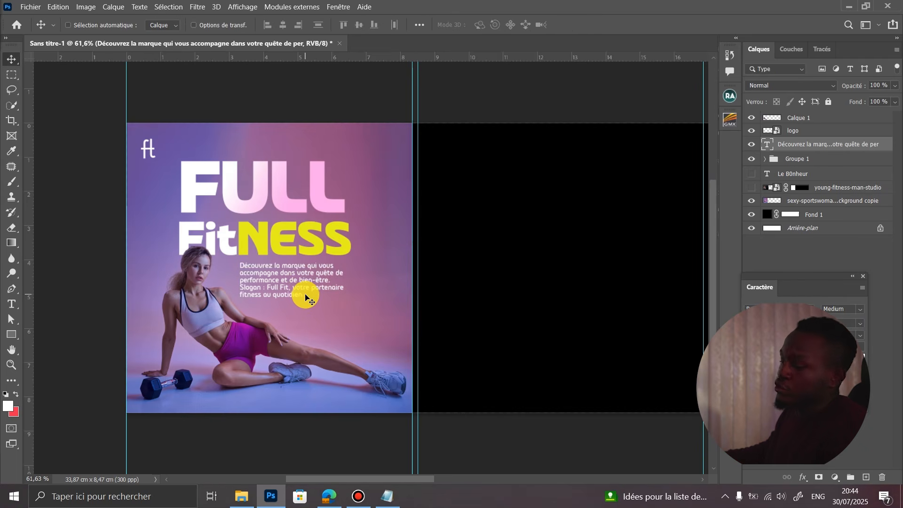
{"action": "key", "text": "ctrl+z"}
Nudge the paragraph down slightly and change its font to Anek Bangla SemiExpanded.
{"action": "left_click_drag", "start_coordinate": [318, 297], "coordinate": [319, 302]}
{"action": "left_click", "coordinate": [812, 307]}
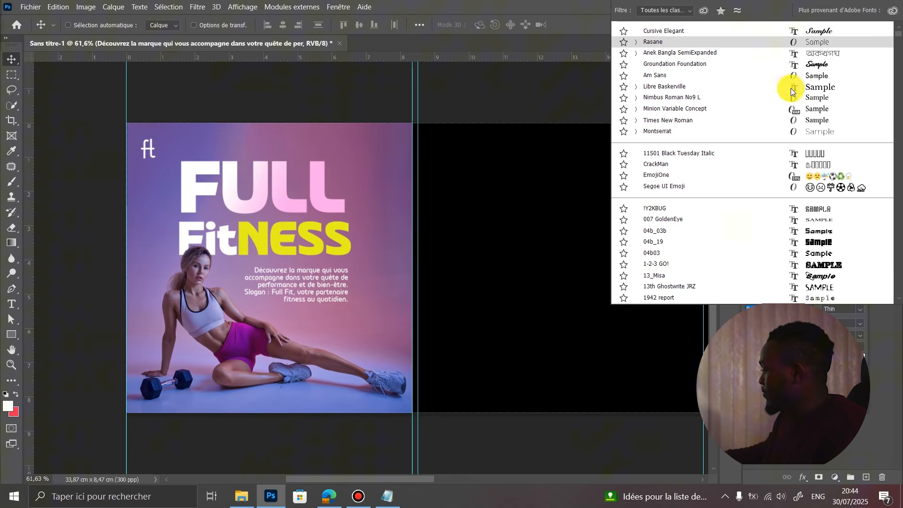
{"action": "left_click", "coordinate": [820, 54]}
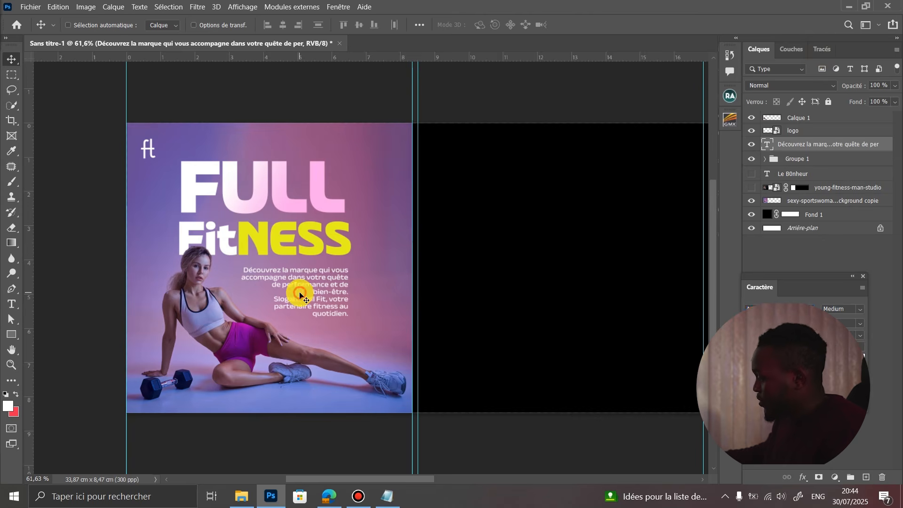
Widen the description's text box leftward to about 4 cm and line up its right edge with NESS.
{"action": "double_click", "coordinate": [285, 294]}
{"action": "left_click_drag", "start_coordinate": [242, 310], "coordinate": [211, 306]}
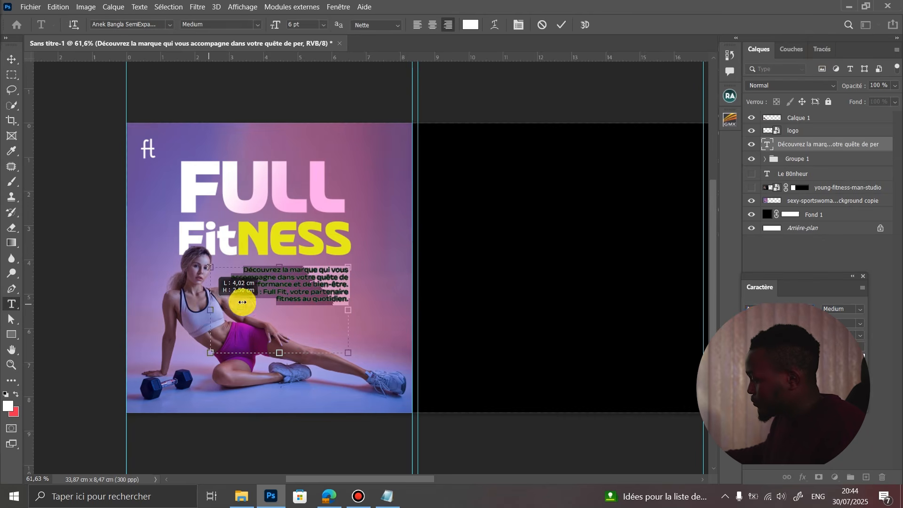
{"action": "left_click", "coordinate": [563, 26]}
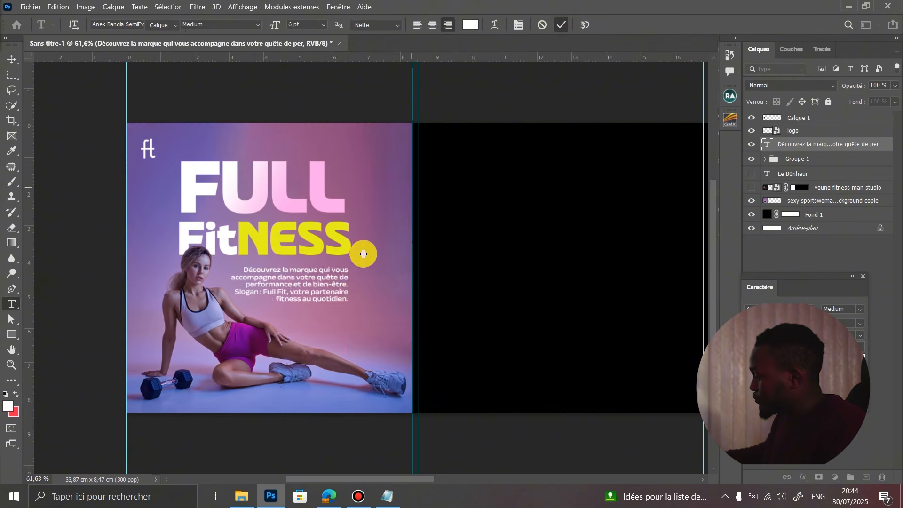
{"action": "key", "text": "v"}
{"action": "left_click_drag", "start_coordinate": [353, 292], "coordinate": [355, 290]}
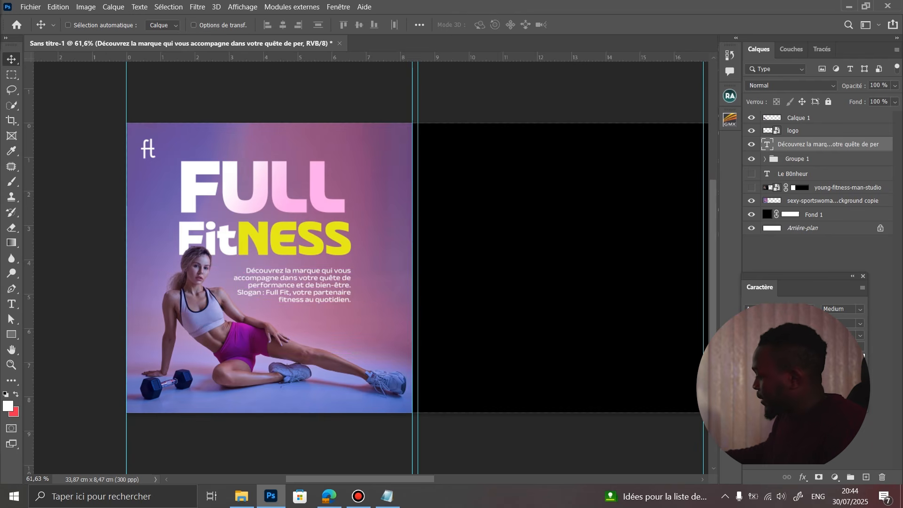
Reduce the description text to 5 pt and remove the line break before Slogan so the sentences run together.
{"action": "key", "text": "Down"}
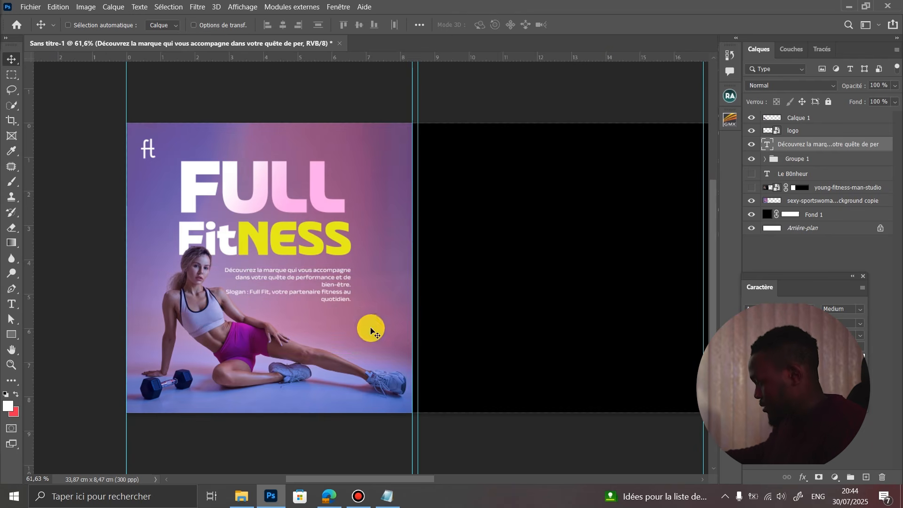
{"action": "double_click", "coordinate": [314, 285]}
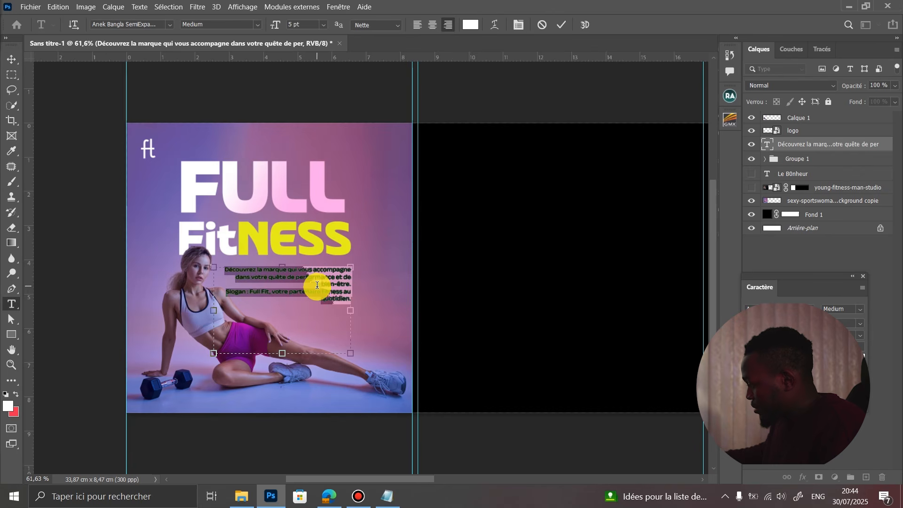
{"action": "left_click", "coordinate": [230, 300]}
{"action": "key", "text": "BackSpace"}
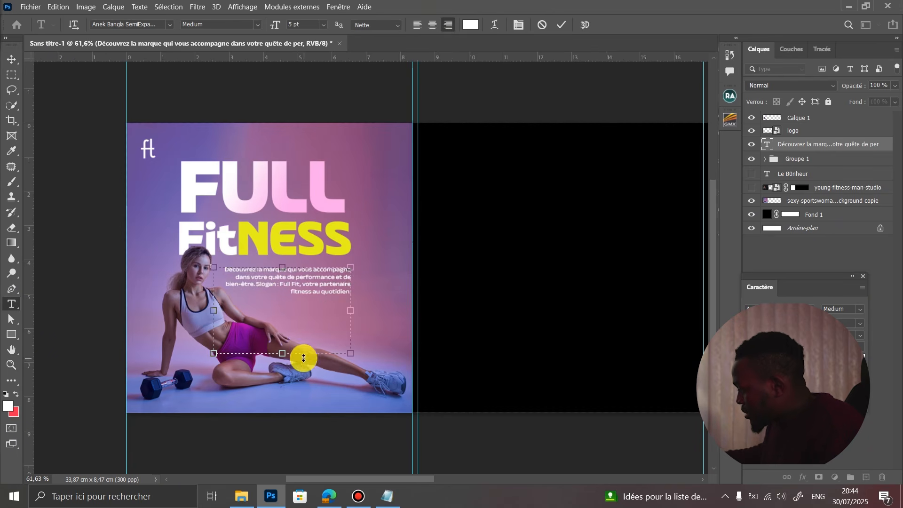
Colour the sentence "Slogan : Full Fit, votre partenaire fitness au quotidien." with the yellow sampled from NESS.
{"action": "left_click_drag", "start_coordinate": [256, 282], "coordinate": [369, 302]}
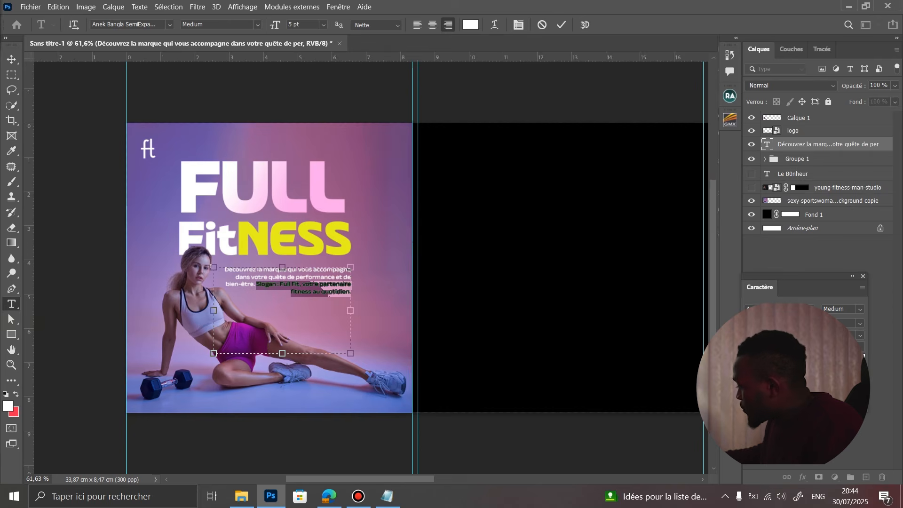
{"action": "left_click", "coordinate": [854, 359]}
{"action": "left_click", "coordinate": [319, 243]}
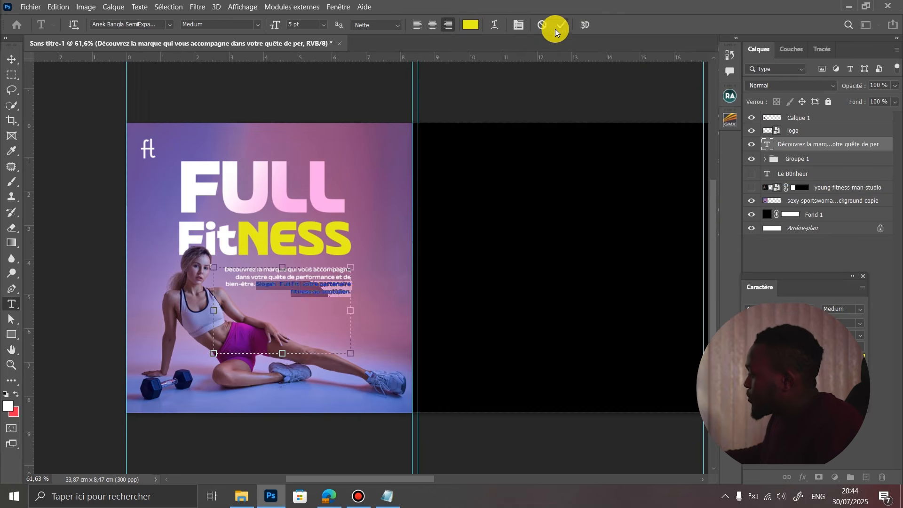
{"action": "left_click", "coordinate": [562, 25]}
{"action": "key", "text": "v"}
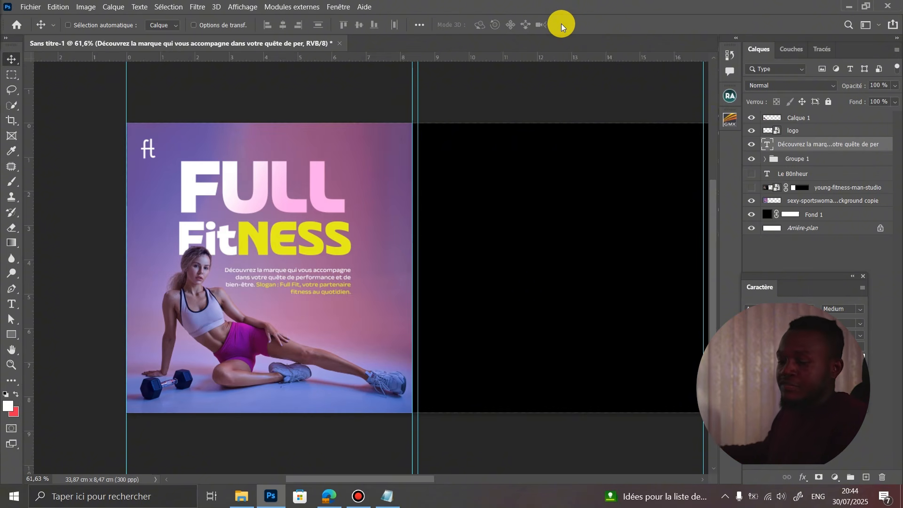
Examine the first panel's composition, checking the cut-out athlete, the headline group and the description text.
{"action": "scroll", "coordinate": [339, 257], "scroll_direction": "up", "scroll_amount": 1}
{"action": "scroll", "coordinate": [232, 286], "scroll_direction": "up", "scroll_amount": 1}
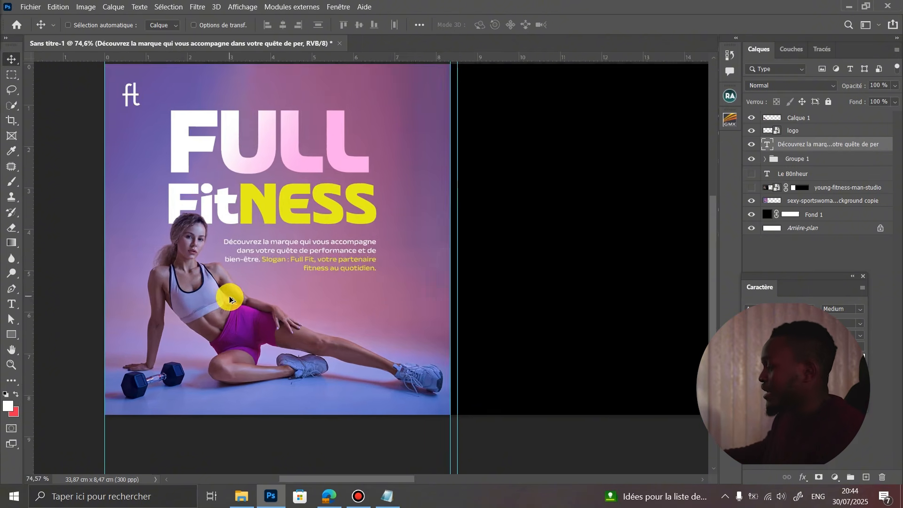
{"action": "scroll", "coordinate": [229, 299], "scroll_direction": "up", "scroll_amount": 1}
{"action": "scroll", "coordinate": [212, 221], "scroll_direction": "down", "scroll_amount": 2}
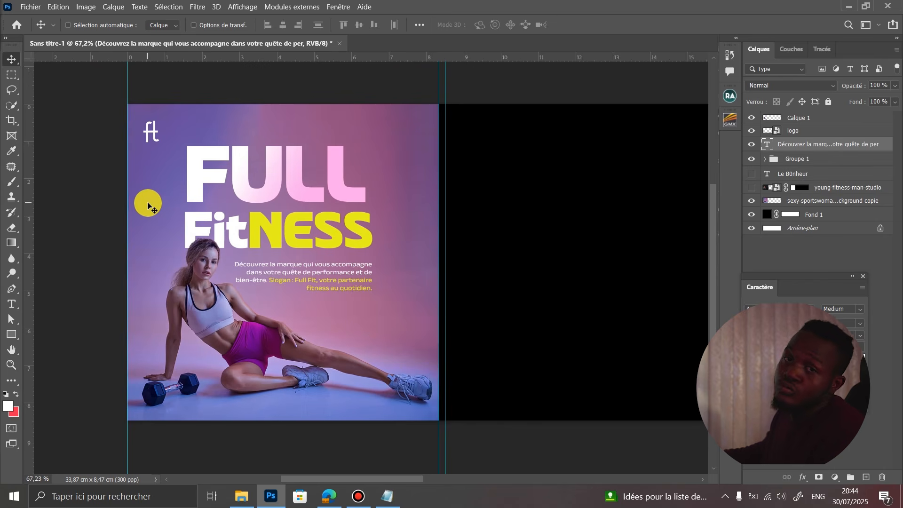
{"action": "left_click", "coordinate": [216, 291]}
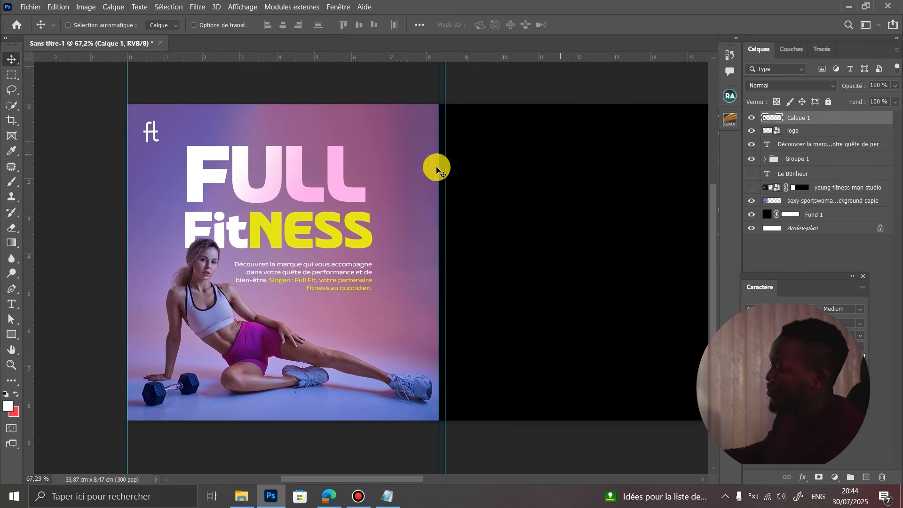
{"action": "left_click", "coordinate": [796, 157]}
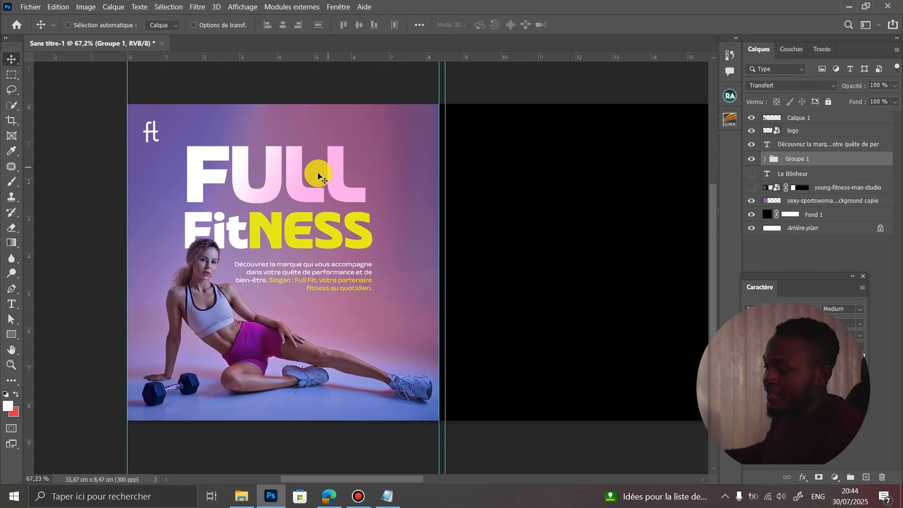
{"action": "scroll", "coordinate": [199, 229], "scroll_direction": "down", "scroll_amount": 2}
{"action": "scroll", "coordinate": [299, 316], "scroll_direction": "up", "scroll_amount": 3}
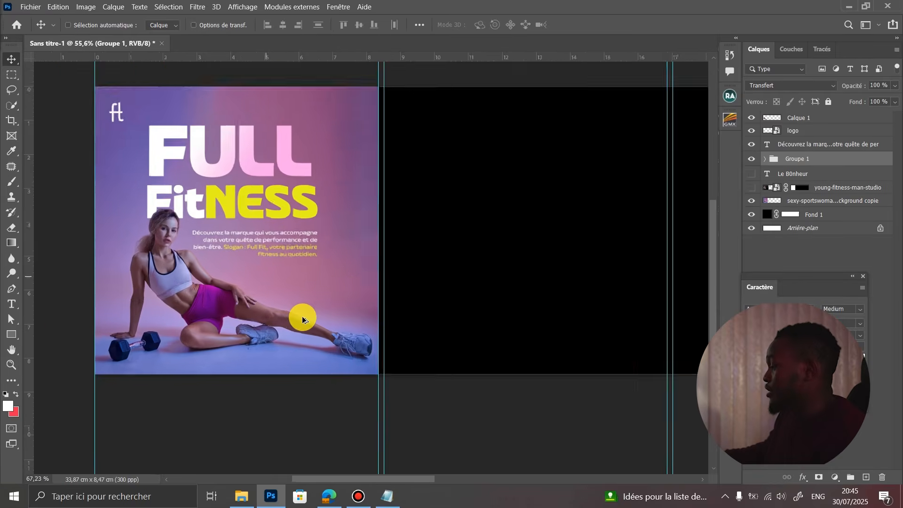
Draw a thin horizontal rectangle about 105 px wide and 3 px high below the slogan on the first panel.
{"action": "scroll", "coordinate": [330, 272], "scroll_direction": "up", "scroll_amount": 2}
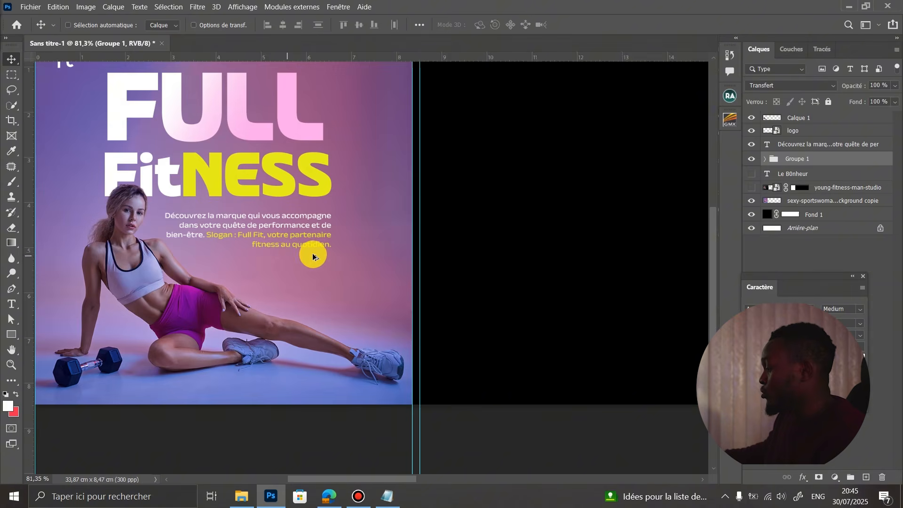
{"action": "scroll", "coordinate": [312, 253], "scroll_direction": "down", "scroll_amount": 3}
{"action": "scroll", "coordinate": [269, 250], "scroll_direction": "up", "scroll_amount": 2}
{"action": "scroll", "coordinate": [309, 240], "scroll_direction": "up", "scroll_amount": 2}
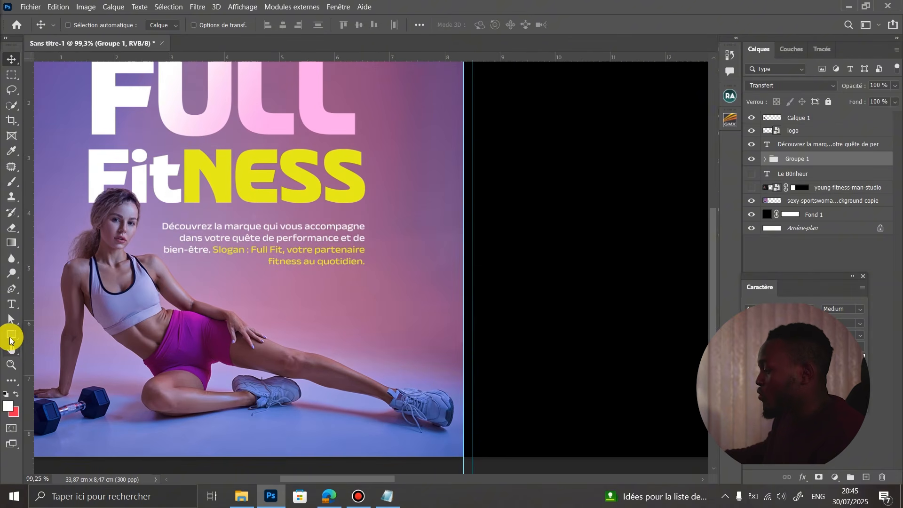
{"action": "key", "text": "u"}
{"action": "left_click_drag", "start_coordinate": [280, 284], "coordinate": [333, 284]}
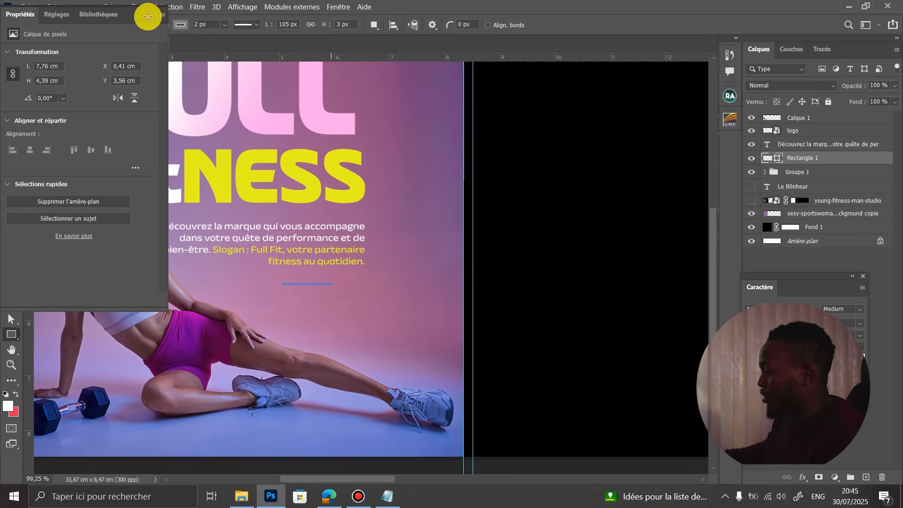
Move the thin rectangle up under the slogan and align it with the right edge of the description text.
{"action": "left_click", "coordinate": [139, 24]}
{"action": "left_click", "coordinate": [86, 83]}
{"action": "left_click", "coordinate": [11, 59]}
{"action": "left_click_drag", "start_coordinate": [358, 285], "coordinate": [389, 278]}
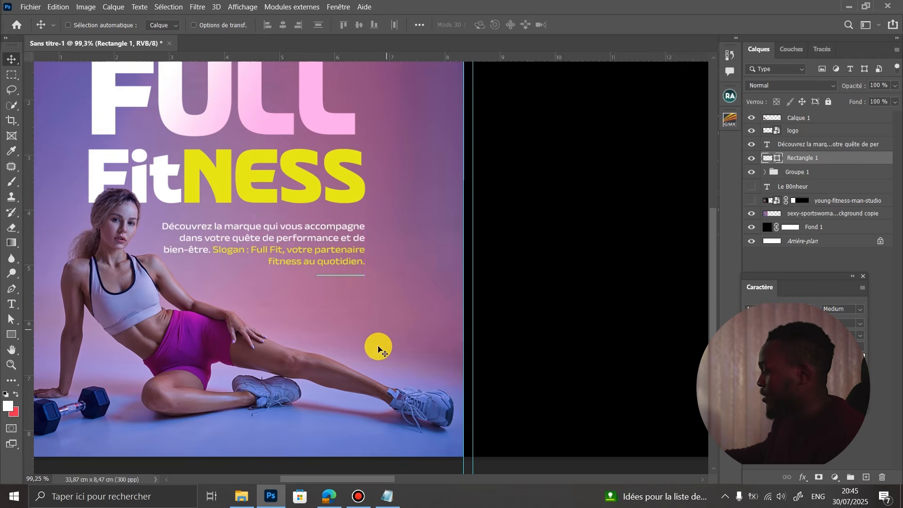
{"action": "scroll", "coordinate": [378, 348], "scroll_direction": "down", "scroll_amount": 3, "text": "alt"}
{"action": "scroll", "coordinate": [374, 314], "scroll_direction": "up", "scroll_amount": 2, "text": "alt"}
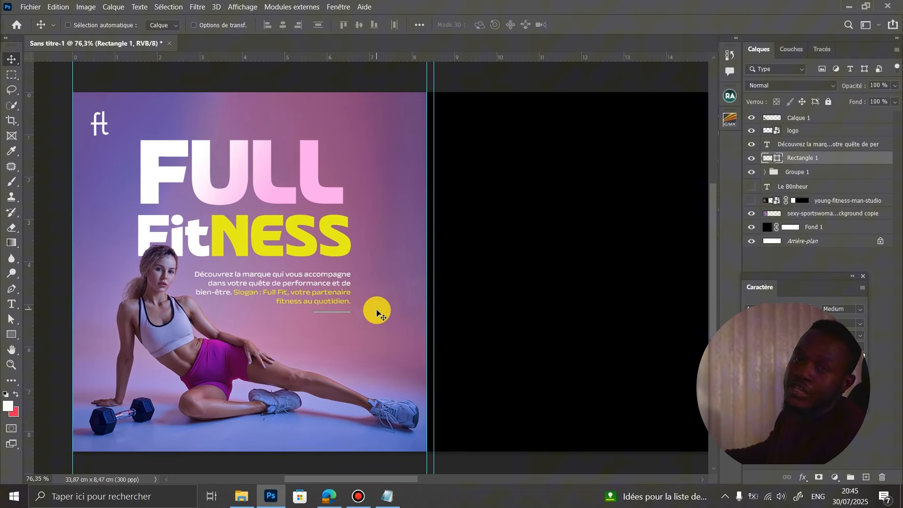
{"action": "scroll", "coordinate": [238, 256], "scroll_direction": "down", "scroll_amount": 2, "text": "alt"}
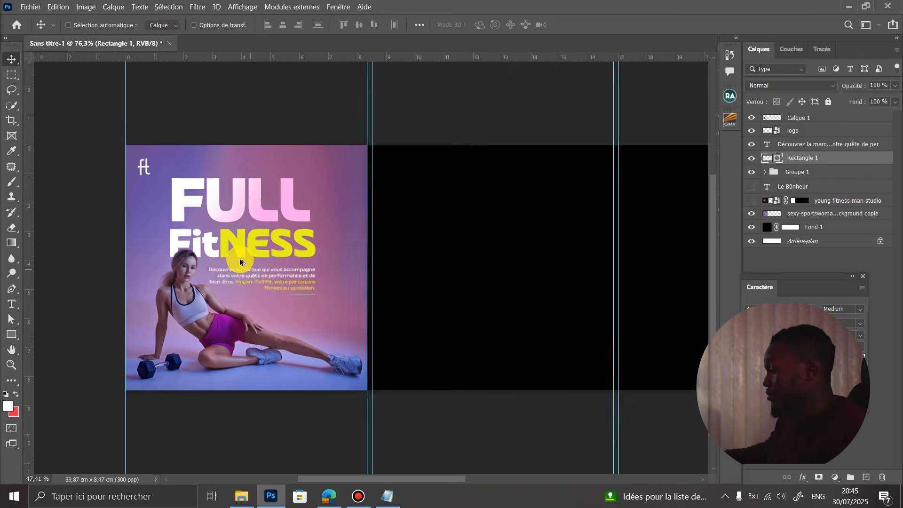
{"action": "scroll", "coordinate": [228, 296], "scroll_direction": "up", "scroll_amount": 1, "text": "alt"}
{"action": "scroll", "coordinate": [279, 222], "scroll_direction": "down", "scroll_amount": 1, "text": "alt"}
{"action": "scroll", "coordinate": [278, 222], "scroll_direction": "up", "scroll_amount": 1, "text": "alt"}
{"action": "scroll", "coordinate": [276, 219], "scroll_direction": "down", "scroll_amount": 1, "text": "alt"}
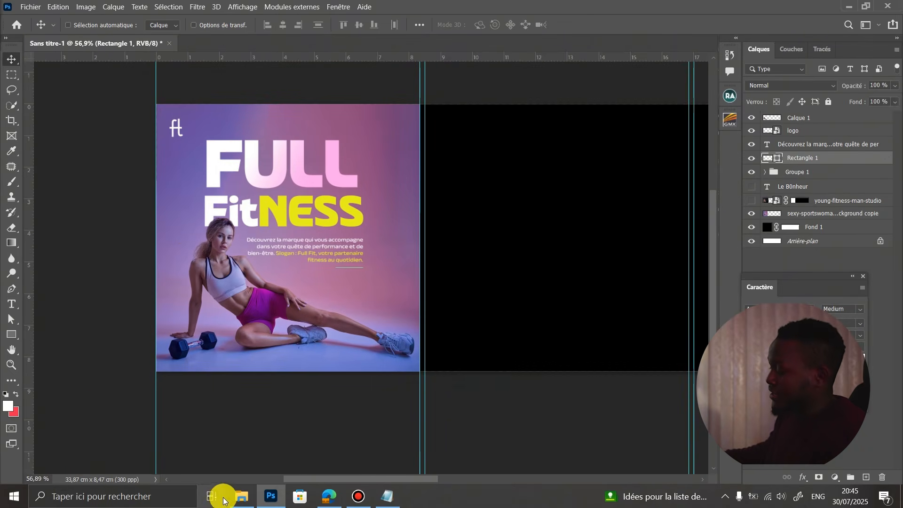
Place the LIGHT_ flare image from the rdeire folder over the first panel as the topmost layer.
{"action": "left_click", "coordinate": [241, 496]}
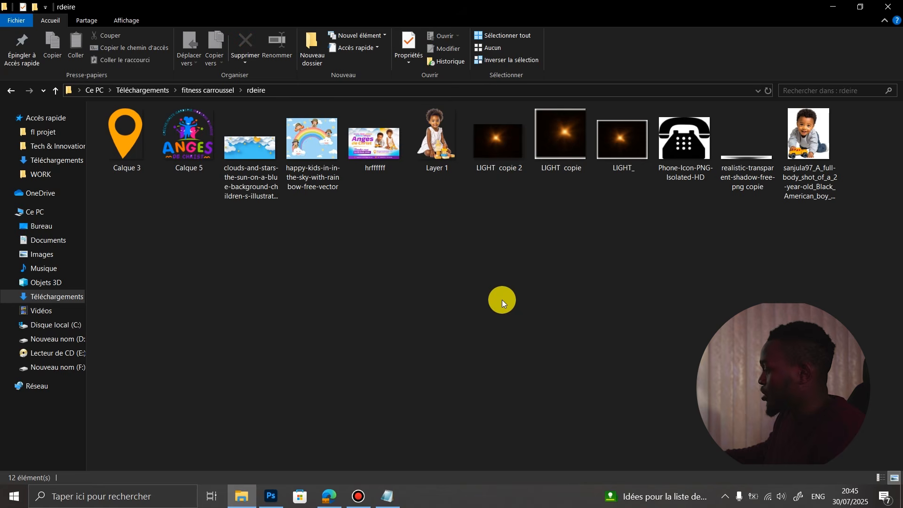
{"action": "left_click", "coordinate": [617, 148]}
{"action": "left_click_drag", "start_coordinate": [618, 148], "coordinate": [267, 316]}
{"action": "left_click_drag", "start_coordinate": [433, 248], "coordinate": [245, 267]}
{"action": "key", "text": "Return"}
{"action": "left_click_drag", "start_coordinate": [841, 165], "coordinate": [809, 115]}
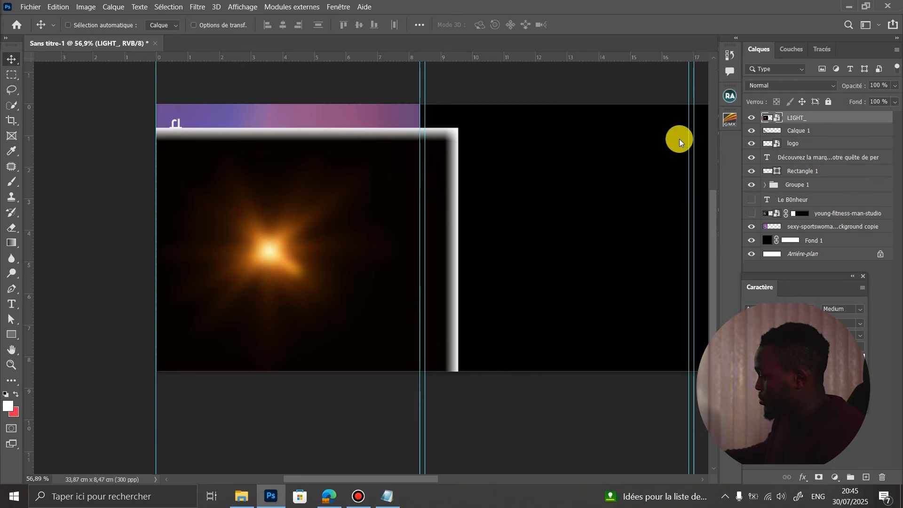
Copy a rectangular area around the flare, without its white border, to a new layer and delete the original LIGHT_ layer.
{"action": "left_click", "coordinate": [13, 74]}
{"action": "left_click_drag", "start_coordinate": [162, 166], "coordinate": [390, 344]}
{"action": "key", "text": "ctrl+j"}
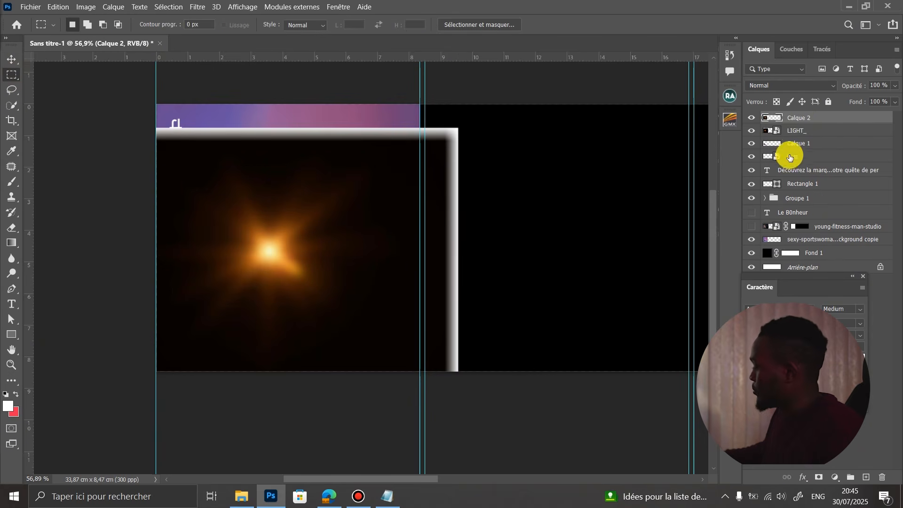
{"action": "left_click", "coordinate": [795, 136]}
{"action": "key", "text": "Delete"}
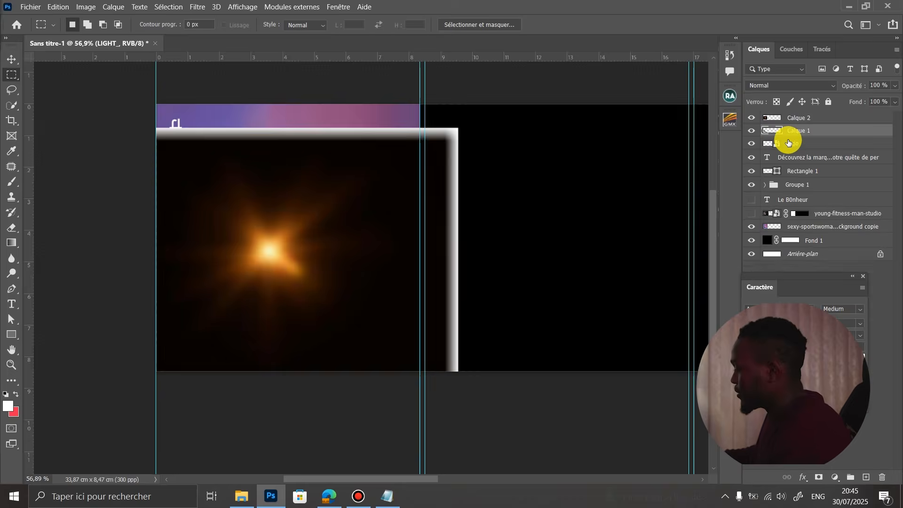
{"action": "left_click", "coordinate": [768, 116]}
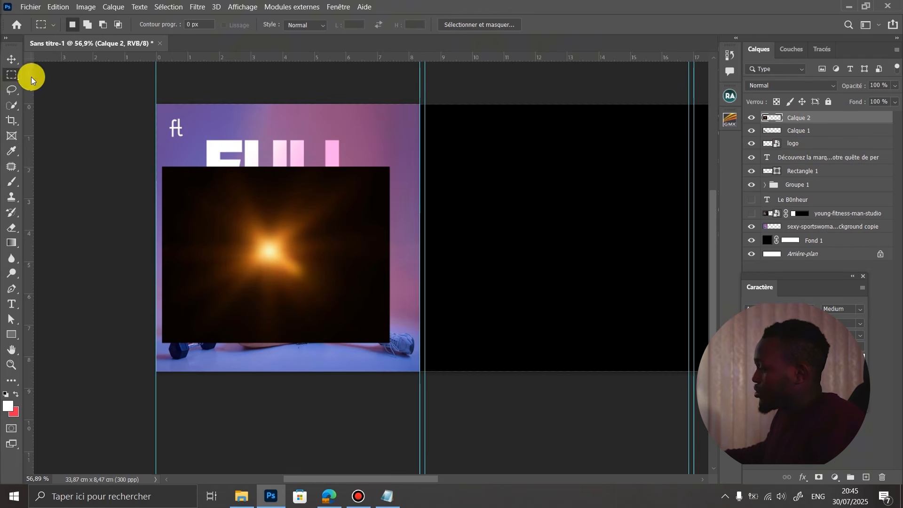
Set the flare layer's blend mode to Densité linéaire - (Ajout) and move the flare beside the athlete's supporting arm.
{"action": "left_click", "coordinate": [11, 59]}
{"action": "left_click", "coordinate": [761, 87]}
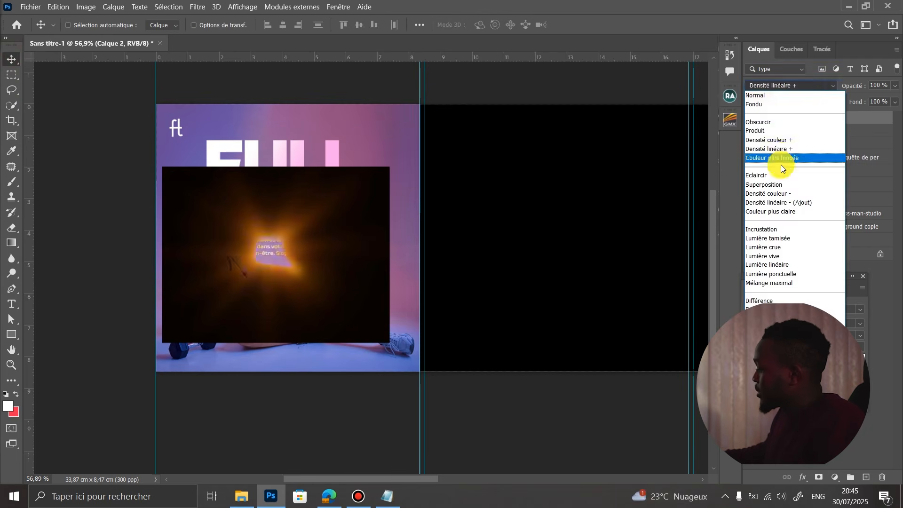
{"action": "left_click", "coordinate": [785, 202]}
{"action": "left_click_drag", "start_coordinate": [362, 195], "coordinate": [281, 238]}
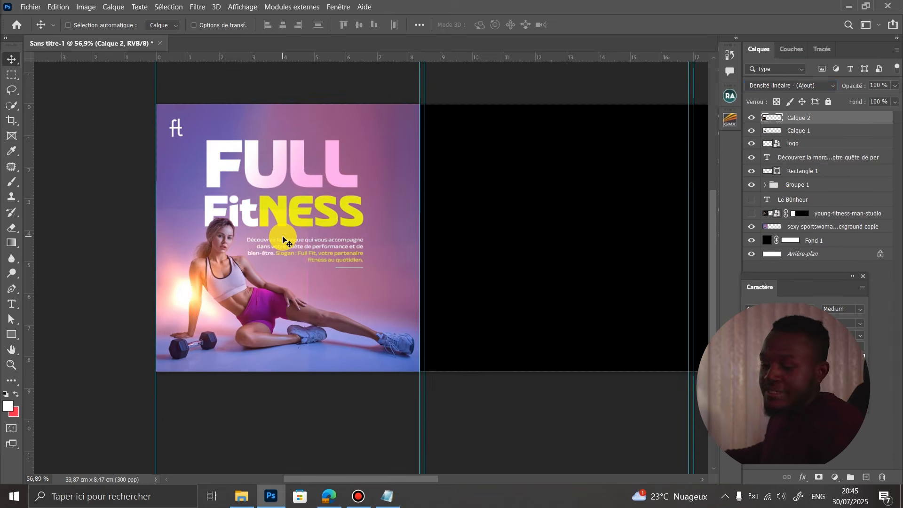
Scale the flare up to about 206 % and position its glow along the first panel's left edge.
{"action": "key", "text": "ctrl+t"}
{"action": "left_click_drag", "start_coordinate": [196, 211], "coordinate": [198, 307]}
{"action": "left_click_drag", "start_coordinate": [201, 341], "coordinate": [429, 253]}
{"action": "left_click_drag", "start_coordinate": [358, 256], "coordinate": [438, 252]}
{"action": "left_click_drag", "start_coordinate": [345, 239], "coordinate": [286, 218]}
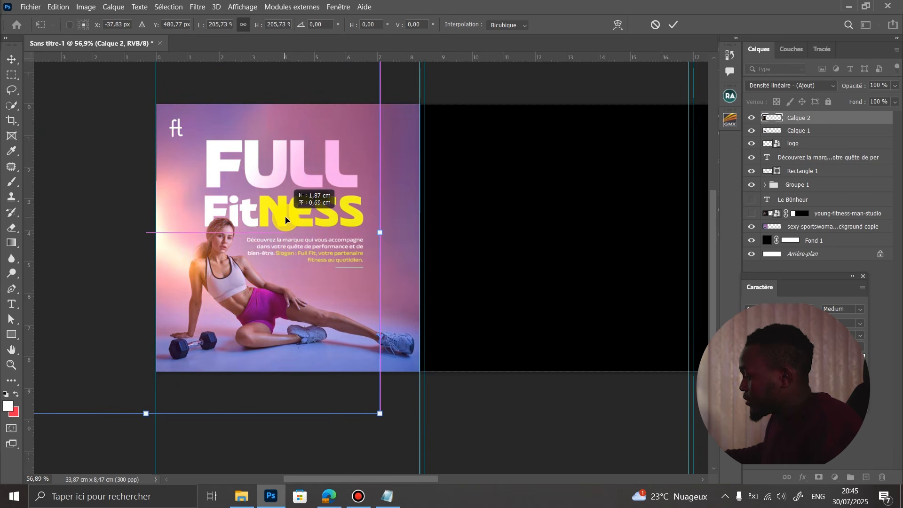
{"action": "key", "text": "Return"}
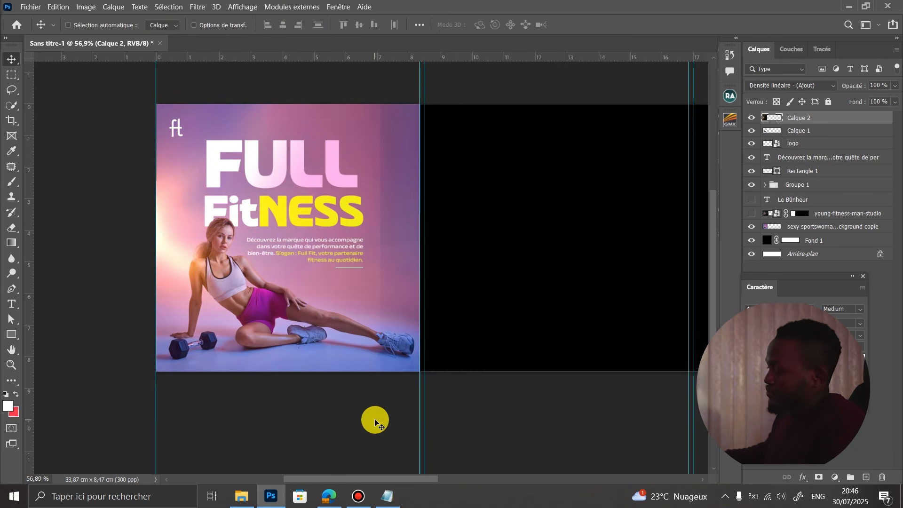
Add a layer mask to the flare and paint black with a large soft brush over the headline and description area.
{"action": "left_click", "coordinate": [819, 478]}
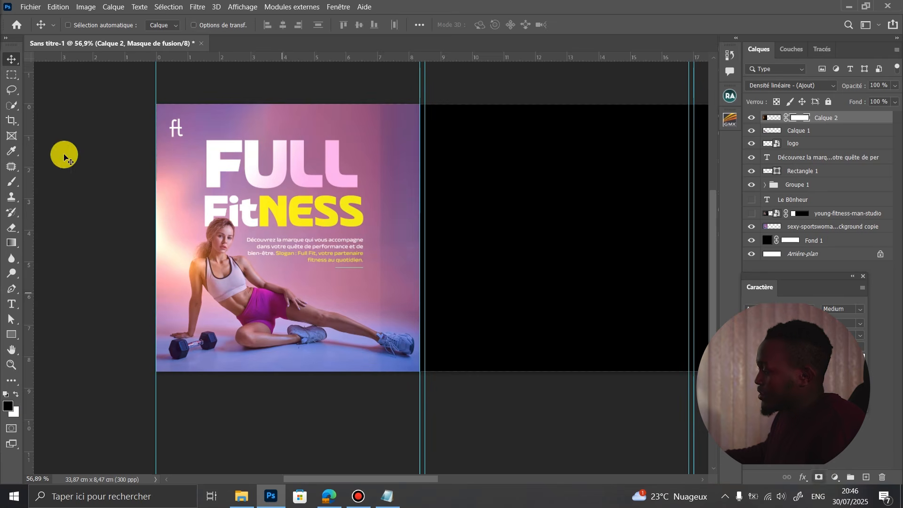
{"action": "left_click", "coordinate": [12, 182]}
{"action": "key", "text": "d"}
{"action": "key", "text": "x"}
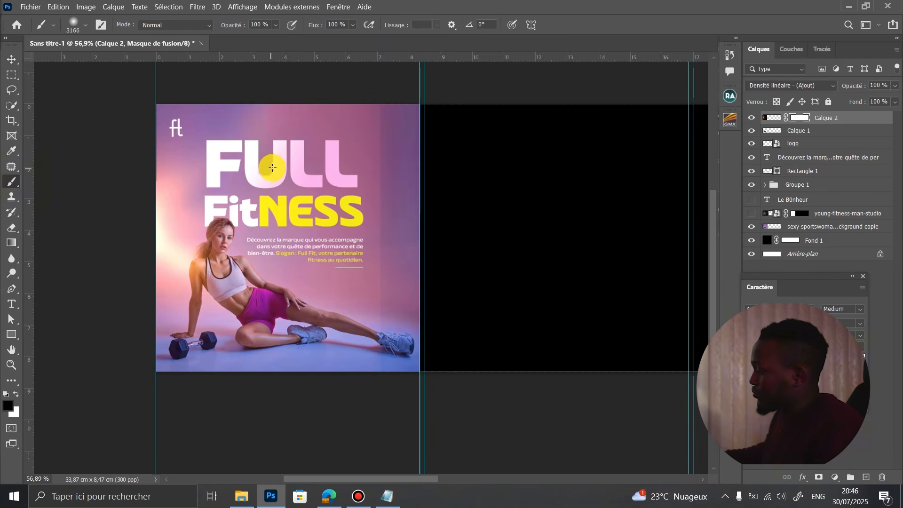
{"action": "left_click_drag", "start_coordinate": [418, 193], "coordinate": [94, 212]}
{"action": "left_click_drag", "start_coordinate": [359, 245], "coordinate": [177, 242]}
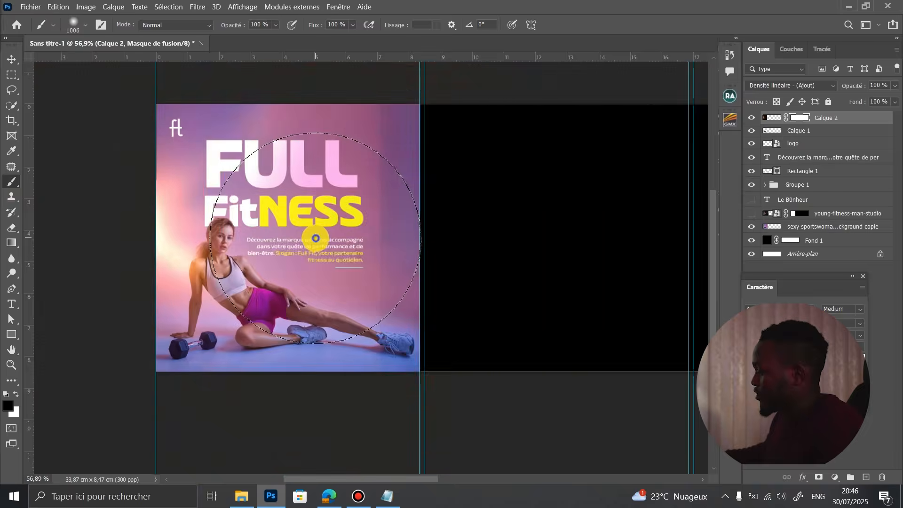
{"action": "right_click", "coordinate": [316, 238]}
{"action": "left_click", "coordinate": [500, 4]}
{"action": "left_click_drag", "start_coordinate": [395, 216], "coordinate": [380, 218]}
{"action": "left_click", "coordinate": [381, 232]}
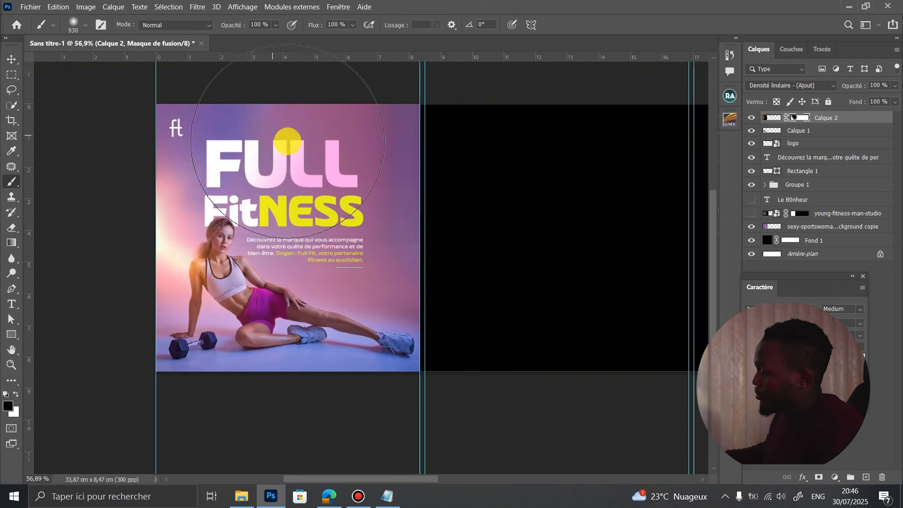
Shift the masked flare slightly up along the first panel's left edge.
{"action": "left_click", "coordinate": [20, 60]}
{"action": "left_click_drag", "start_coordinate": [166, 211], "coordinate": [181, 184]}
{"action": "mouse_move", "coordinate": [221, 226]}
{"action": "left_mouse_down"}
{"action": "mouse_move", "coordinate": [193, 216]}
{"action": "mouse_move", "coordinate": [204, 222]}
{"action": "left_mouse_up"}
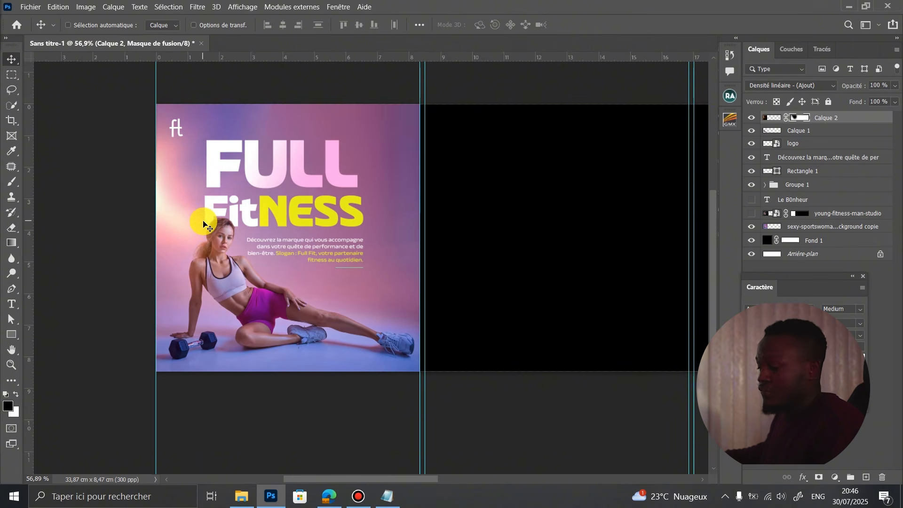
Enlarge and rotate the masked flare and recentre its glow on the left edge, comparing the panel with and without it.
{"action": "key", "text": "ctrl+t"}
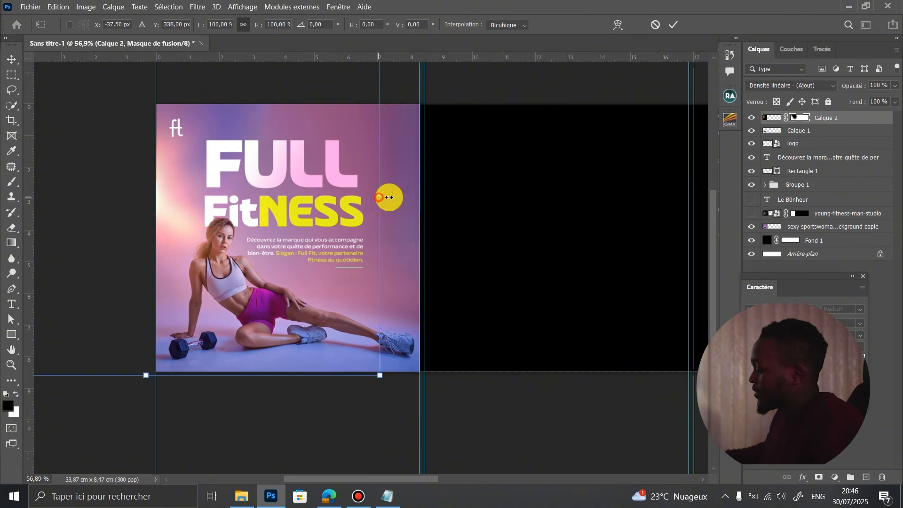
{"action": "left_click_drag", "start_coordinate": [380, 198], "coordinate": [560, 192]}
{"action": "left_click_drag", "start_coordinate": [321, 218], "coordinate": [200, 210]}
{"action": "left_click_drag", "start_coordinate": [465, 253], "coordinate": [423, 121]}
{"action": "mouse_move", "coordinate": [275, 191]}
{"action": "left_mouse_down"}
{"action": "mouse_move", "coordinate": [277, 228]}
{"action": "mouse_move", "coordinate": [264, 203]}
{"action": "left_mouse_up"}
{"action": "key", "text": "Return"}
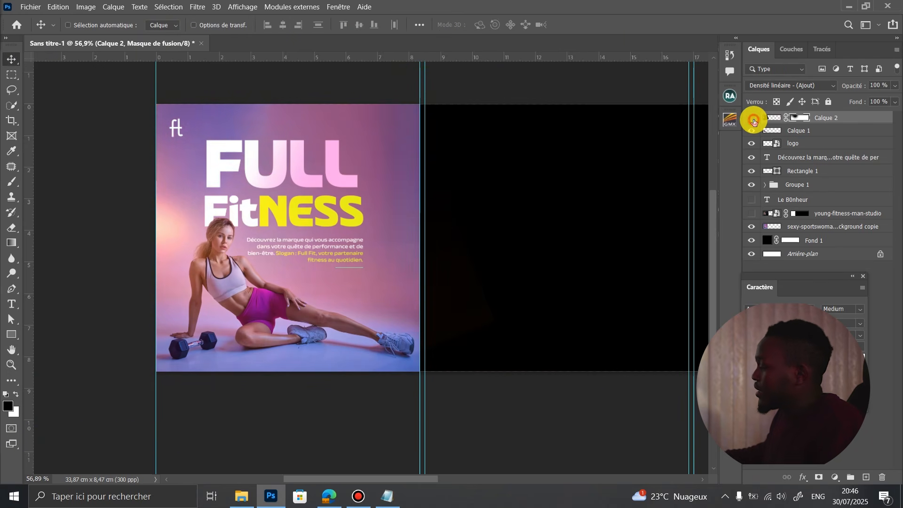
{"action": "left_click", "coordinate": [753, 118]}
{"action": "left_click", "coordinate": [753, 119]}
{"action": "left_click", "coordinate": [753, 122]}
{"action": "left_click", "coordinate": [754, 122]}
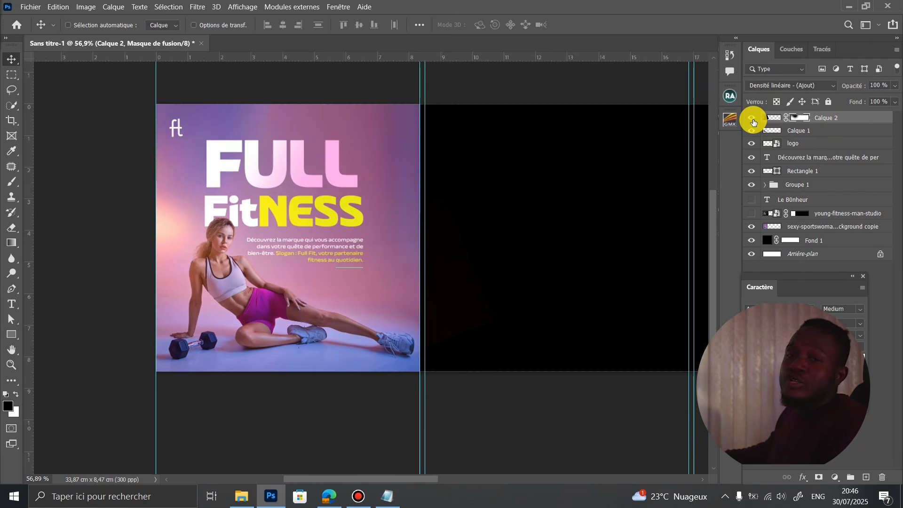
Duplicate the flare layer, scale the copy to about 9.36 %, rotate it about 45.29° and place it beside the athlete's shoulder.
{"action": "left_click_drag", "start_coordinate": [269, 259], "coordinate": [207, 174]}
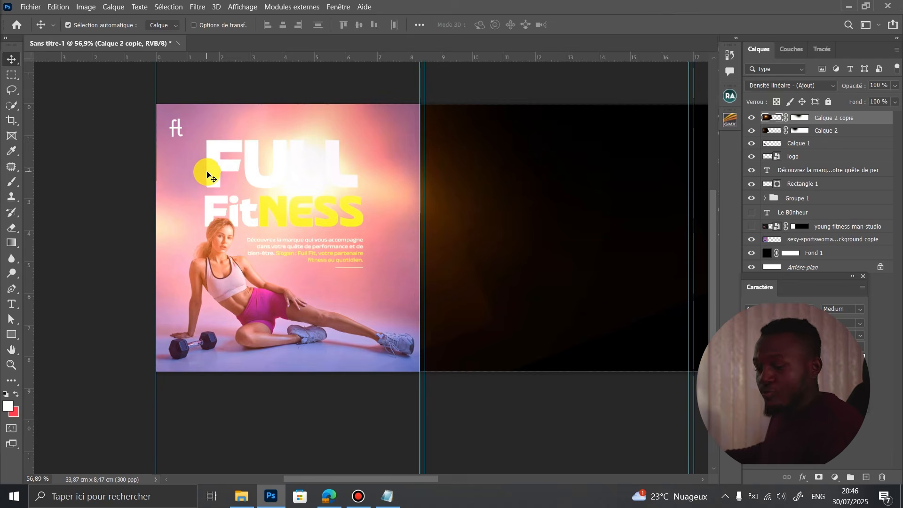
{"action": "key", "text": "ctrl+t"}
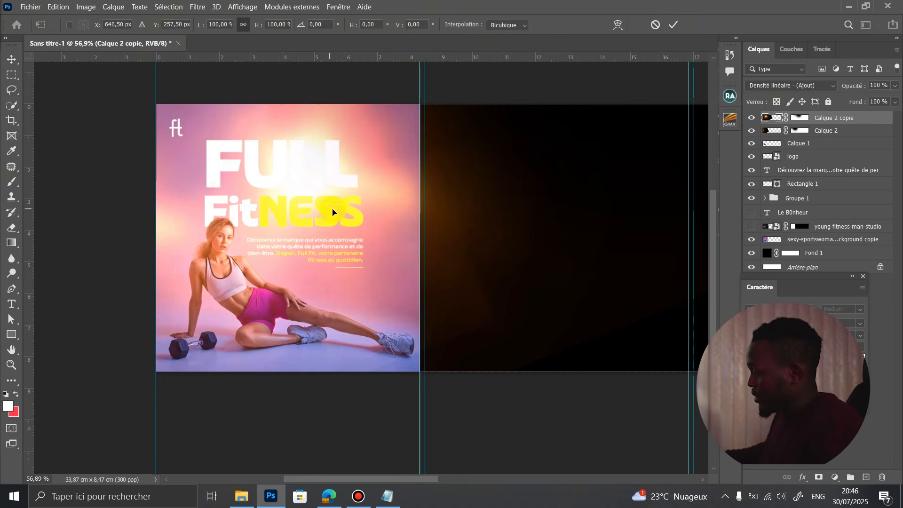
{"action": "scroll", "coordinate": [333, 212], "scroll_direction": "down", "scroll_amount": 5}
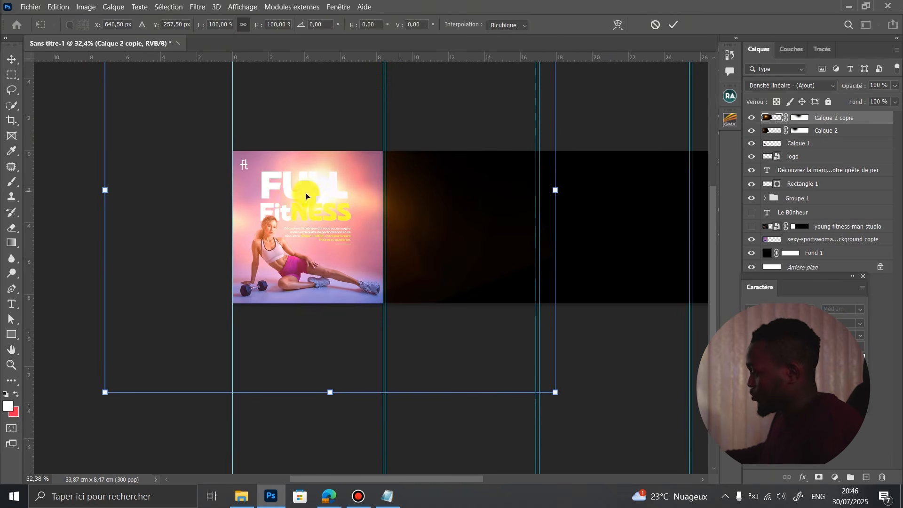
{"action": "left_click_drag", "start_coordinate": [109, 190], "coordinate": [330, 230]}
{"action": "scroll", "coordinate": [327, 231], "scroll_direction": "up", "scroll_amount": 1}
{"action": "scroll", "coordinate": [327, 231], "scroll_direction": "up", "scroll_amount": 5}
{"action": "left_click_drag", "start_coordinate": [384, 236], "coordinate": [303, 270]}
{"action": "scroll", "coordinate": [371, 177], "scroll_direction": "down", "scroll_amount": 3}
{"action": "left_click_drag", "start_coordinate": [366, 380], "coordinate": [257, 386]}
{"action": "left_click_drag", "start_coordinate": [329, 251], "coordinate": [298, 244]}
{"action": "left_click_drag", "start_coordinate": [340, 181], "coordinate": [232, 297]}
{"action": "left_click_drag", "start_coordinate": [221, 280], "coordinate": [264, 229]}
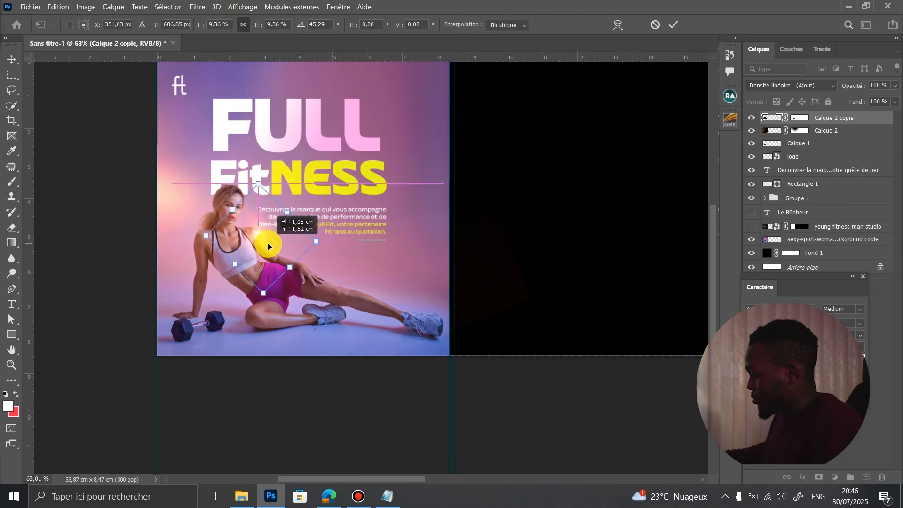
{"action": "key", "text": "Return"}
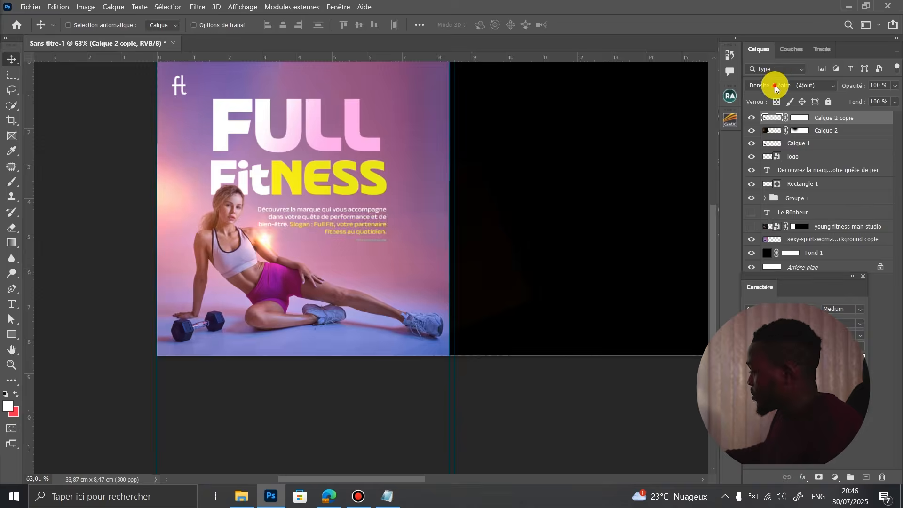
Try the Superposition blend mode on the flare copy and move it onto the FULL headline.
{"action": "left_click", "coordinate": [776, 85]}
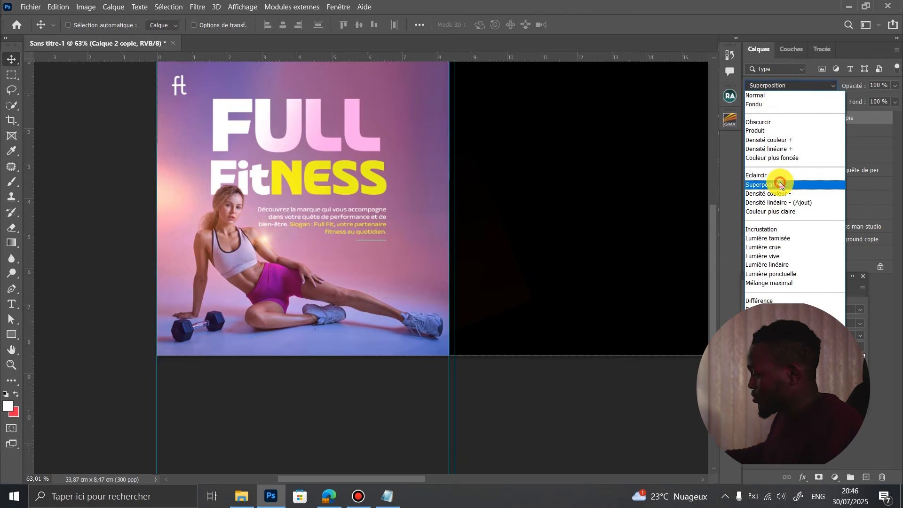
{"action": "left_click", "coordinate": [779, 184]}
{"action": "left_click_drag", "start_coordinate": [381, 186], "coordinate": [433, 96]}
{"action": "scroll", "coordinate": [360, 226], "scroll_direction": "down", "scroll_amount": 1}
{"action": "scroll", "coordinate": [336, 157], "scroll_direction": "up", "scroll_amount": 1}
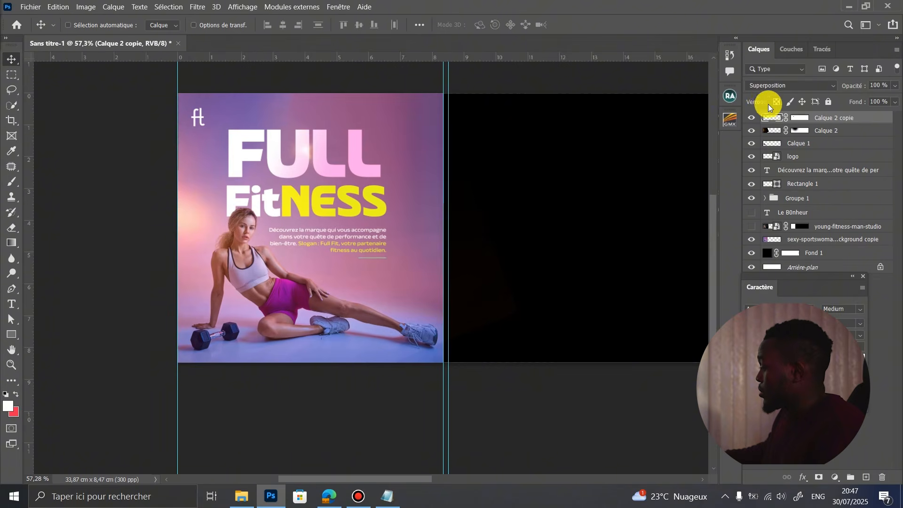
Set the flare copy's blend mode to Densité couleur - and drag it away from the FULL headline.
{"action": "left_click", "coordinate": [767, 86]}
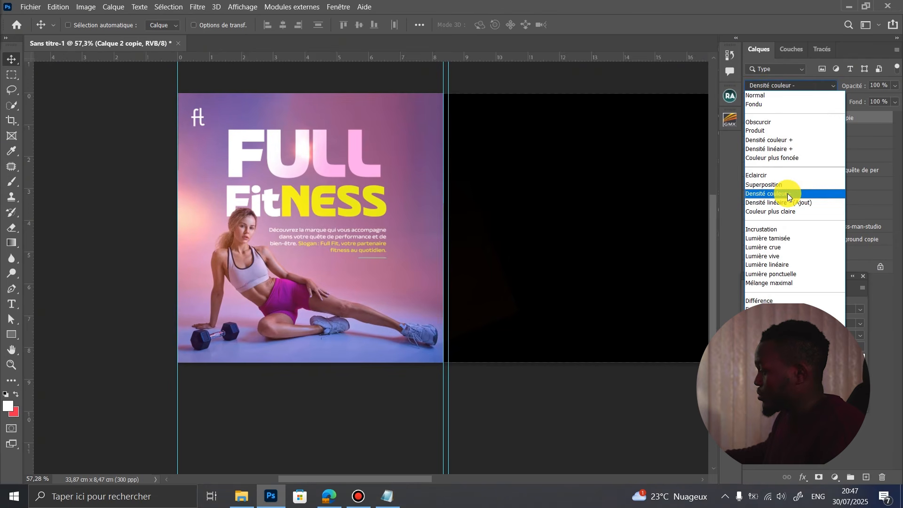
{"action": "left_click", "coordinate": [789, 194]}
{"action": "left_click_drag", "start_coordinate": [335, 161], "coordinate": [696, 150]}
Enlarge and rotate the flare copy and reposition it so its soft glow spreads over the first panel.
{"action": "key", "text": "ctrl+t"}
{"action": "left_click_drag", "start_coordinate": [399, 157], "coordinate": [235, 177]}
{"action": "left_click_drag", "start_coordinate": [259, 298], "coordinate": [259, 466]}
{"action": "left_click_drag", "start_coordinate": [266, 266], "coordinate": [256, 146]}
{"action": "left_click_drag", "start_coordinate": [592, 234], "coordinate": [301, 390]}
{"action": "left_click_drag", "start_coordinate": [275, 103], "coordinate": [379, 375]}
{"action": "left_click_drag", "start_coordinate": [347, 200], "coordinate": [299, 259]}
{"action": "scroll", "coordinate": [298, 259], "scroll_direction": "down", "scroll_amount": 1}
{"action": "key", "text": "Return"}
{"action": "scroll", "coordinate": [296, 276], "scroll_direction": "up", "scroll_amount": 2}
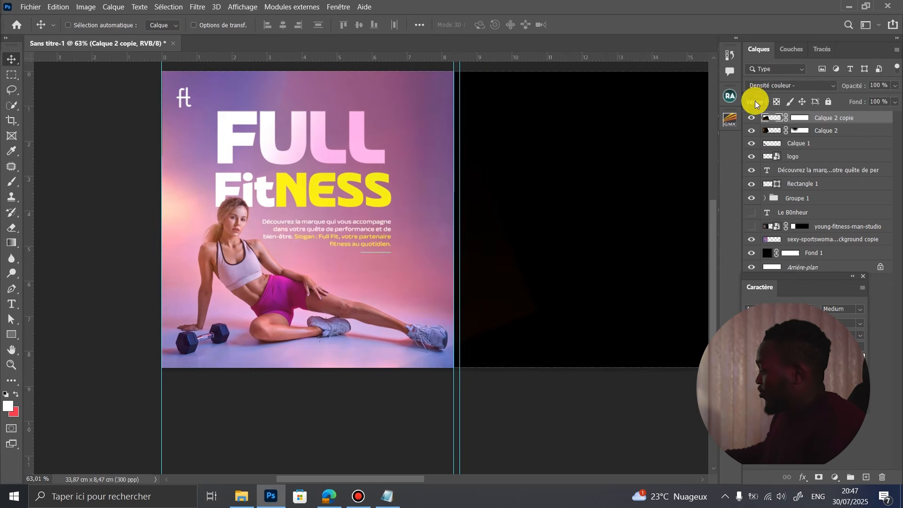
Group the two flare layers together.
{"action": "left_click", "coordinate": [817, 131], "text": "shift"}
{"action": "left_click_drag", "start_coordinate": [829, 282], "coordinate": [696, 305]}
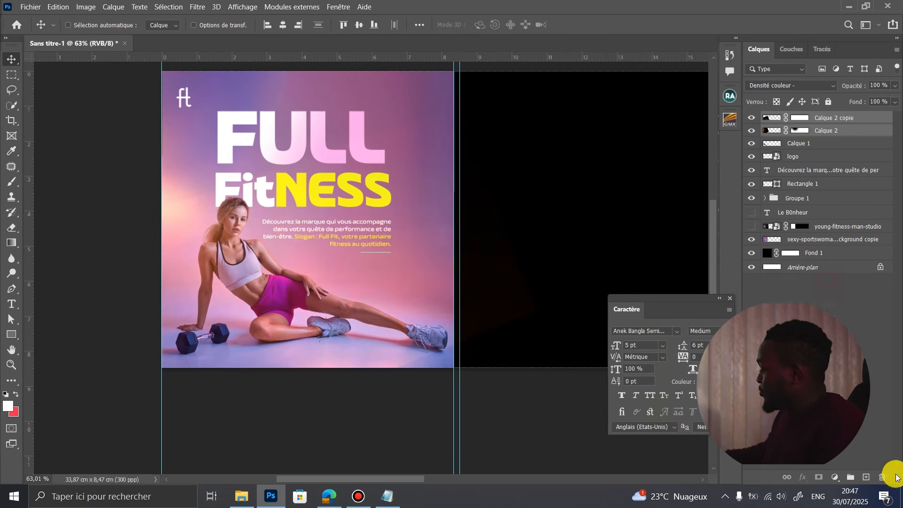
{"action": "left_click", "coordinate": [851, 477]}
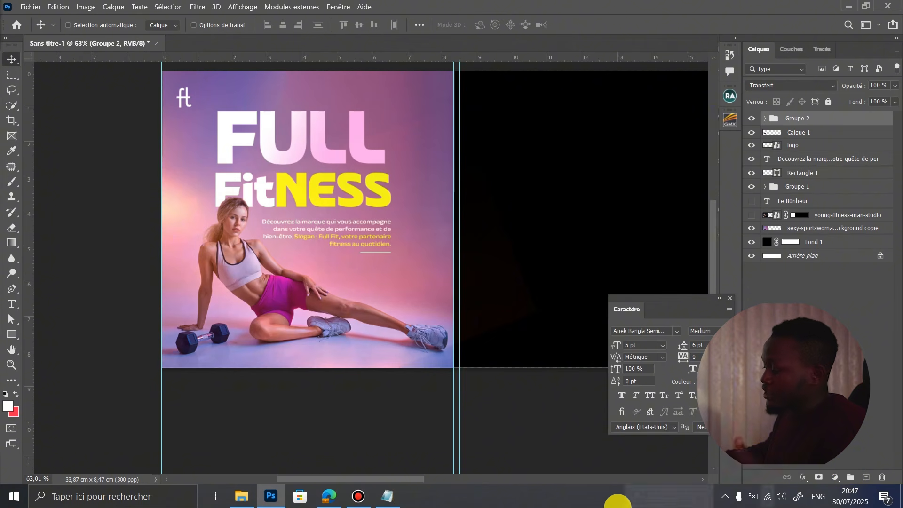
{"action": "left_click", "coordinate": [356, 499]}
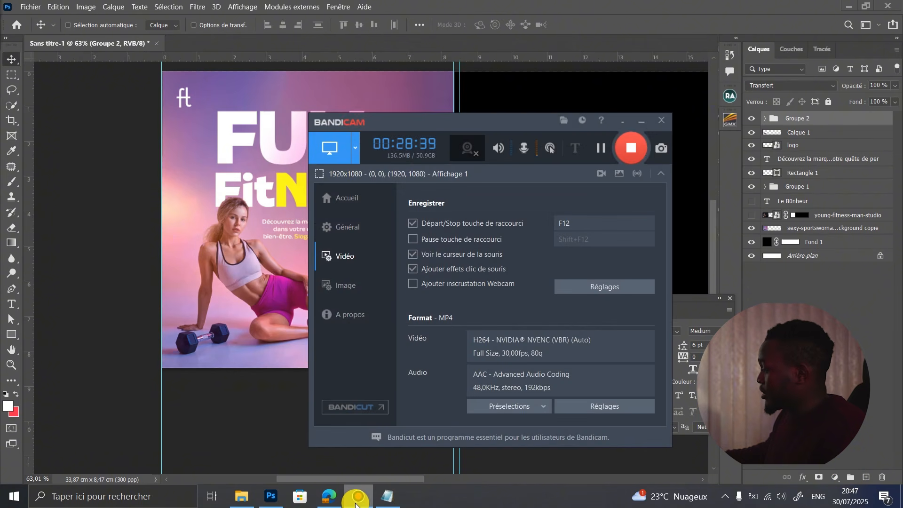
{"action": "left_click", "coordinate": [356, 503]}
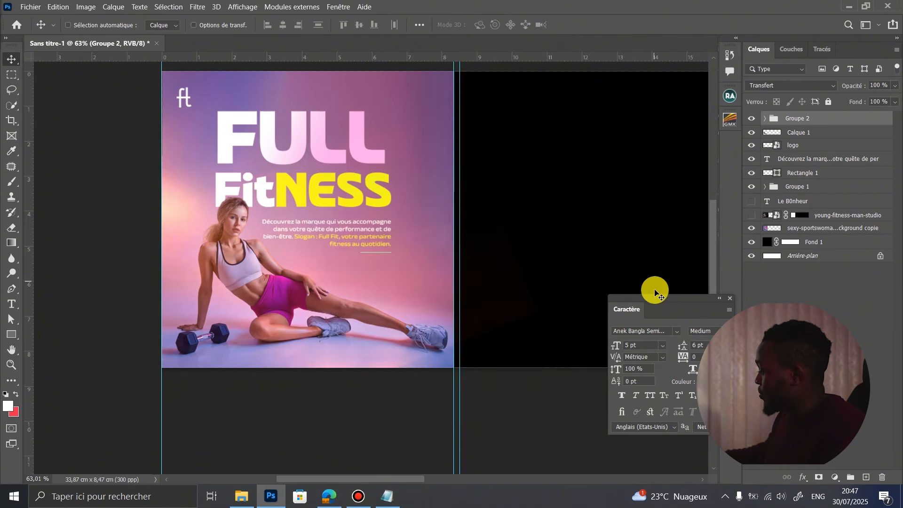
Compare the first panel with the flare group hidden and shown.
{"action": "left_click", "coordinate": [752, 118]}
{"action": "left_click", "coordinate": [752, 119]}
{"action": "left_click", "coordinate": [753, 120]}
{"action": "left_click", "coordinate": [753, 119]}
{"action": "left_click", "coordinate": [752, 120]}
{"action": "left_click", "coordinate": [752, 120]}
{"action": "left_click", "coordinate": [752, 120]}
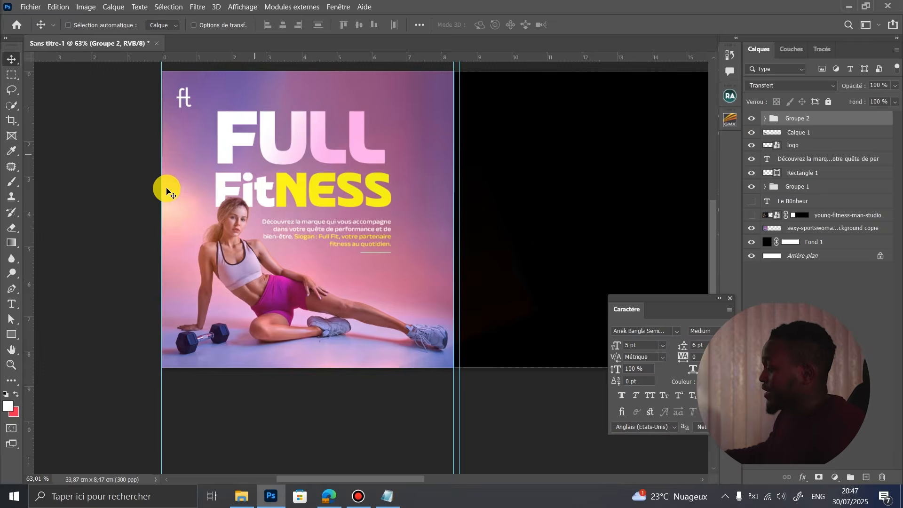
Lock the light-flare group so that the headline texts beneath it can be selected.
{"action": "scroll", "coordinate": [167, 190], "scroll_direction": "down", "scroll_amount": 3}
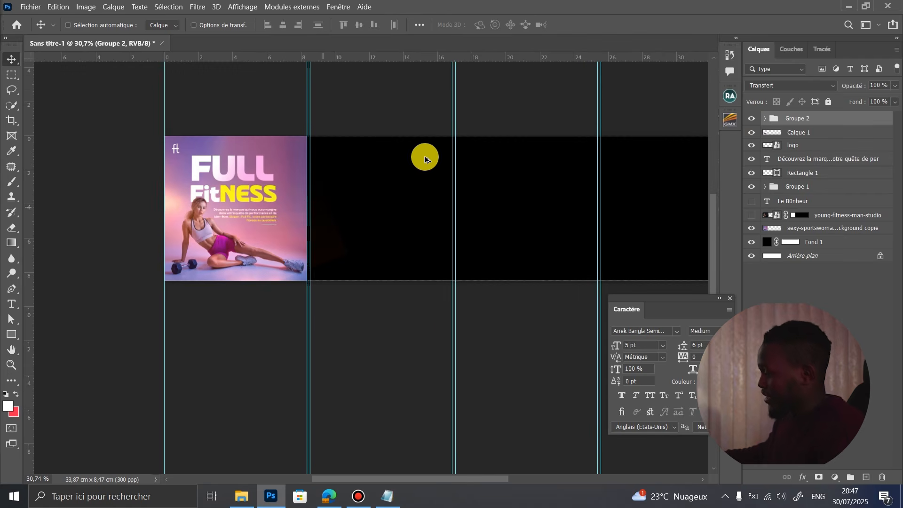
{"action": "scroll", "coordinate": [462, 195], "scroll_direction": "up", "scroll_amount": 3}
{"action": "scroll", "coordinate": [299, 193], "scroll_direction": "down", "scroll_amount": 3}
{"action": "scroll", "coordinate": [164, 237], "scroll_direction": "up", "scroll_amount": 2}
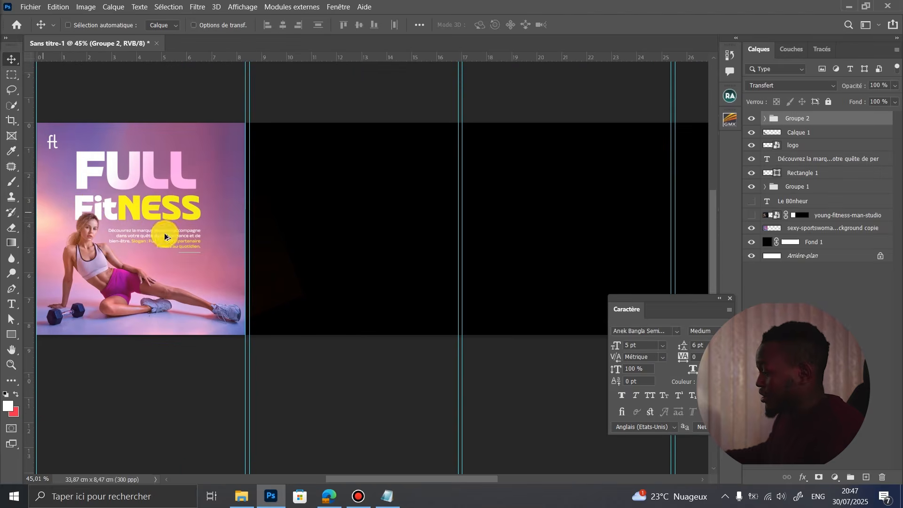
{"action": "scroll", "coordinate": [179, 168], "scroll_direction": "down", "scroll_amount": 2}
{"action": "scroll", "coordinate": [126, 187], "scroll_direction": "up", "scroll_amount": 2}
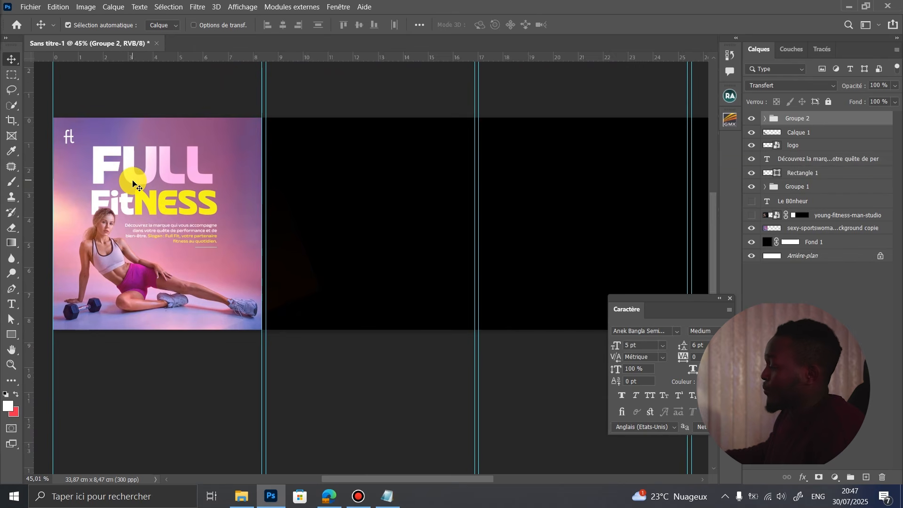
{"action": "left_click", "coordinate": [133, 184]}
{"action": "left_click", "coordinate": [182, 167], "text": "ctrl"}
{"action": "left_click", "coordinate": [765, 120]}
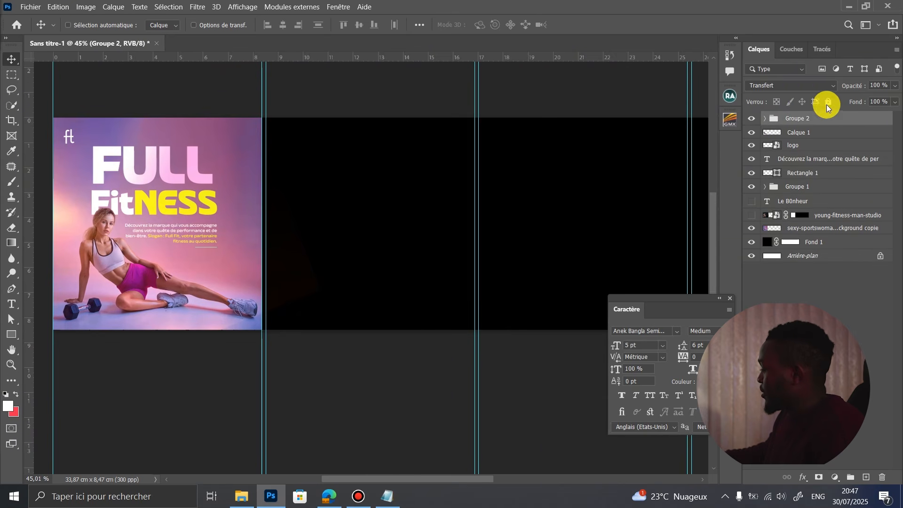
Try the Anek Bangla SemiExpanded font in Bold on both the FULL and FitNESS headline texts.
{"action": "left_click", "coordinate": [186, 167]}
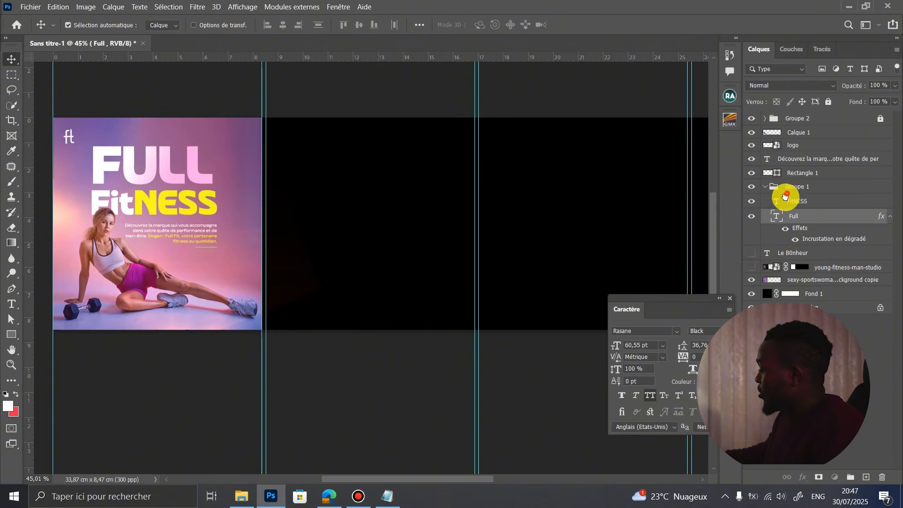
{"action": "left_click", "coordinate": [677, 331]}
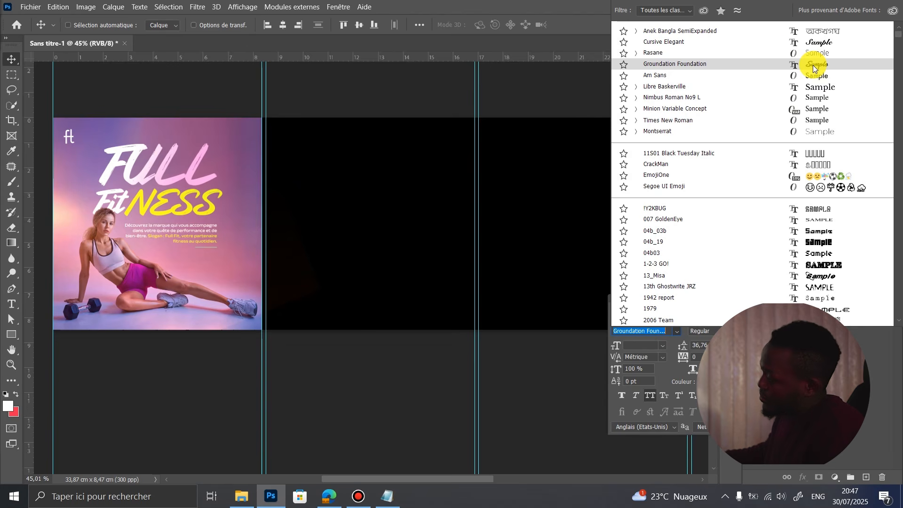
{"action": "key", "text": "Down"}
{"action": "key", "text": "Down"}
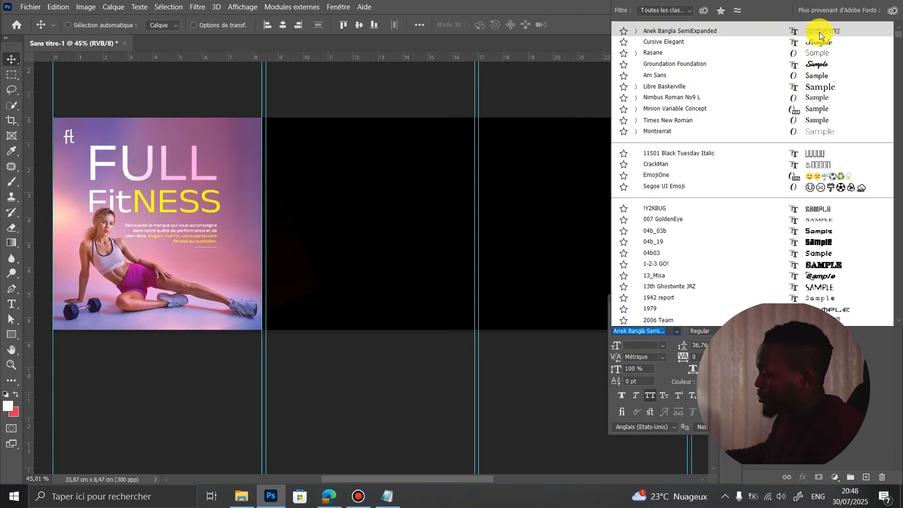
{"action": "left_click", "coordinate": [728, 309]}
{"action": "left_click", "coordinate": [719, 331]}
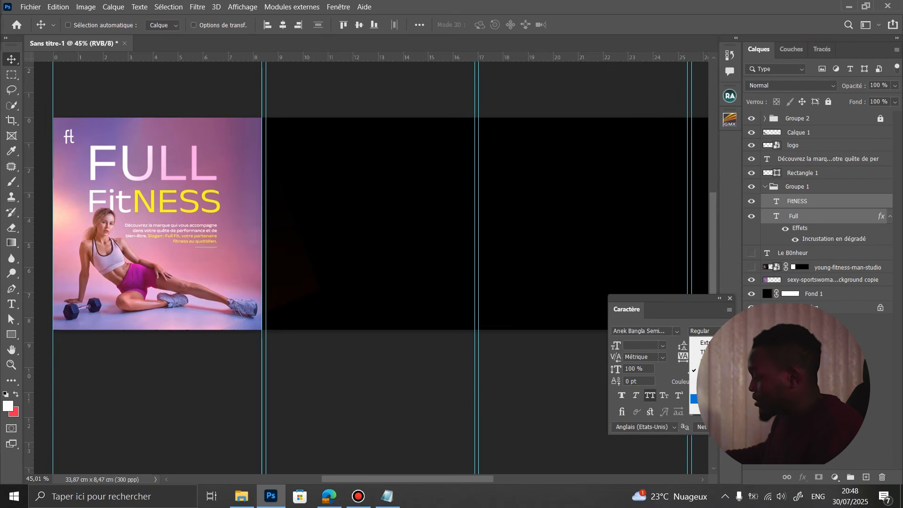
{"action": "left_click", "coordinate": [704, 398]}
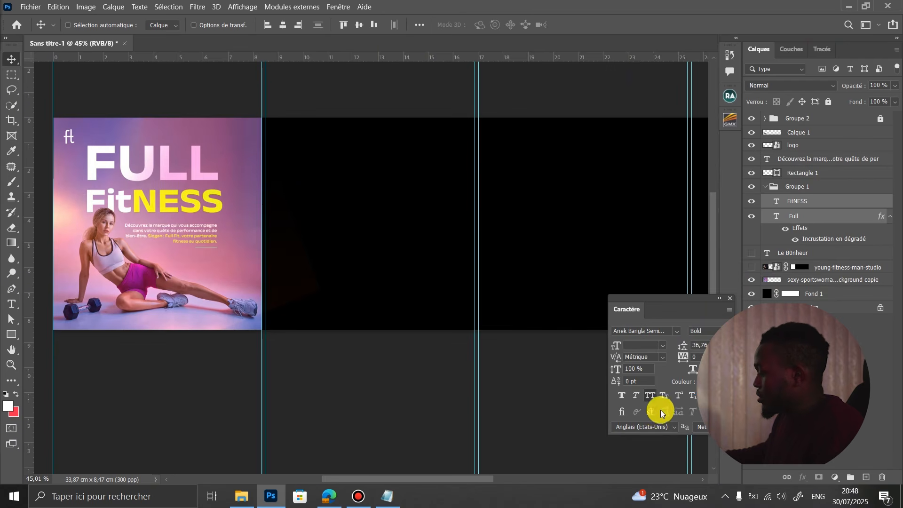
Turn off all caps on the two headline texts, and undo the case and font changes.
{"action": "left_click", "coordinate": [651, 397]}
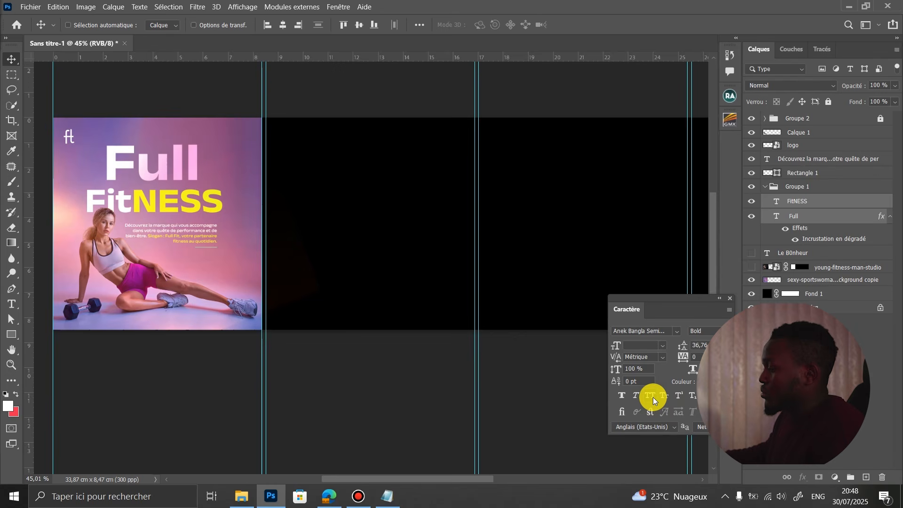
{"action": "key", "text": "ctrl"}
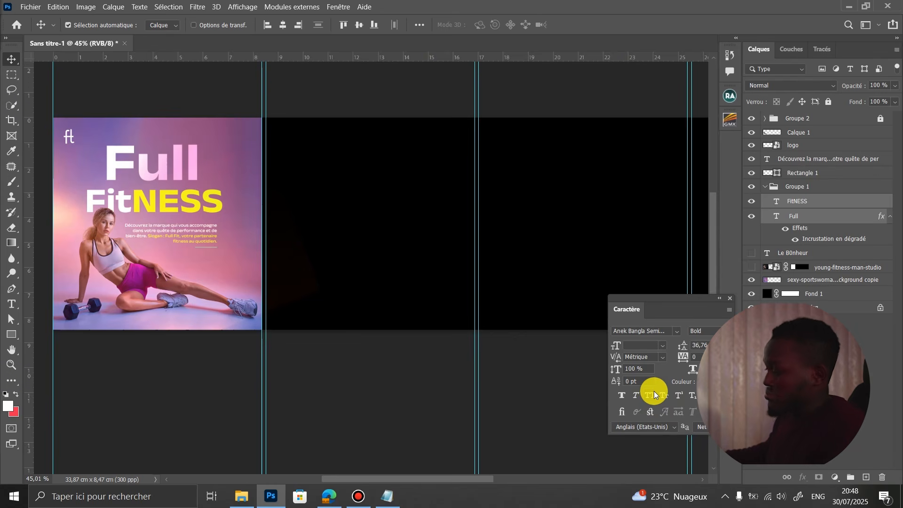
{"action": "key", "text": "ctrl+z"}
{"action": "key", "text": "ctrl+z"}
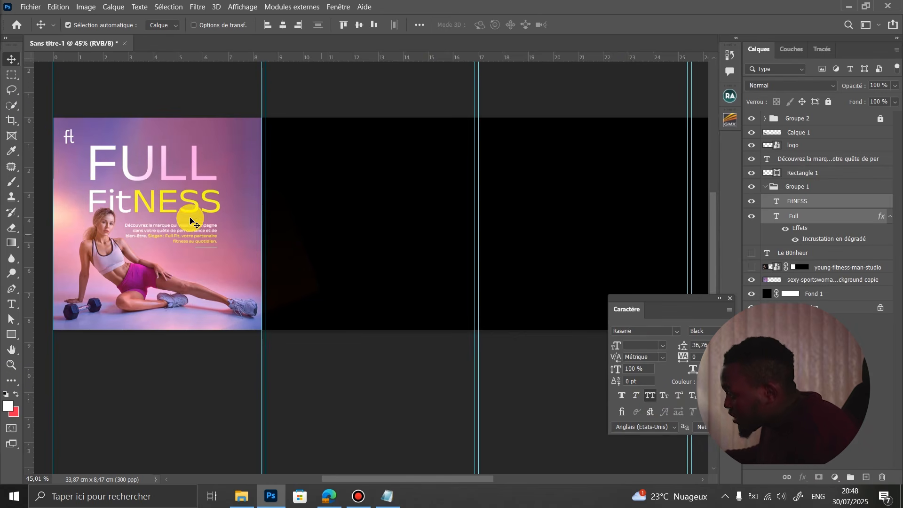
Change only the FitNESS text to the Anek Bangla SemiExpanded font in Bold, keeping FULL in Rasane Black.
{"action": "left_click_drag", "start_coordinate": [191, 220], "coordinate": [171, 211]}
{"action": "left_click", "coordinate": [801, 201]}
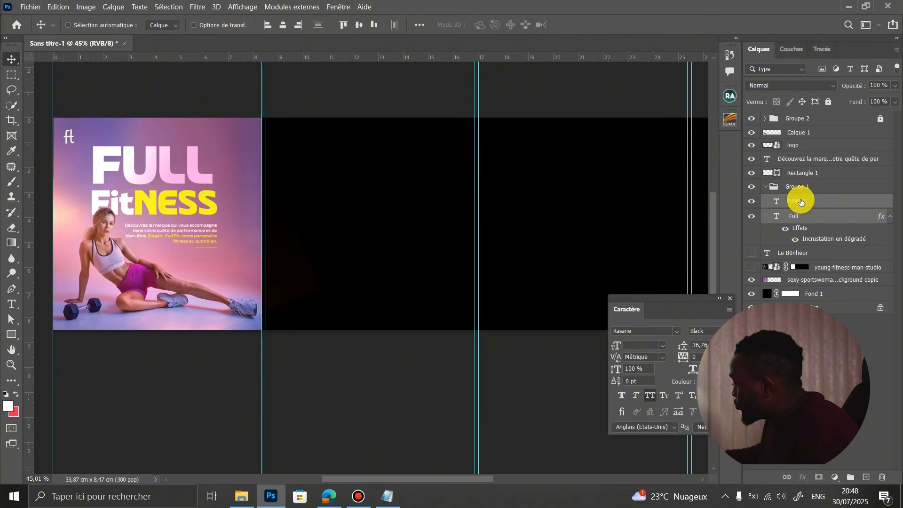
{"action": "left_click", "coordinate": [678, 332]}
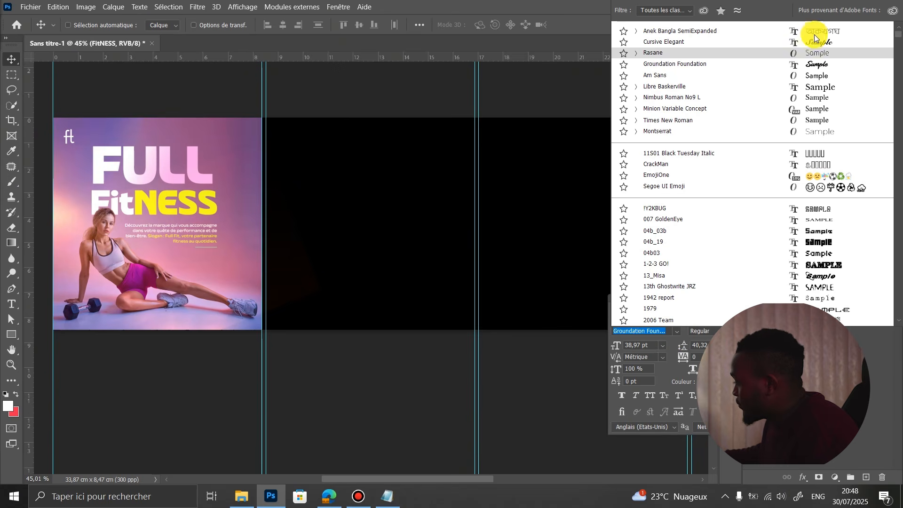
{"action": "key", "text": "Down"}
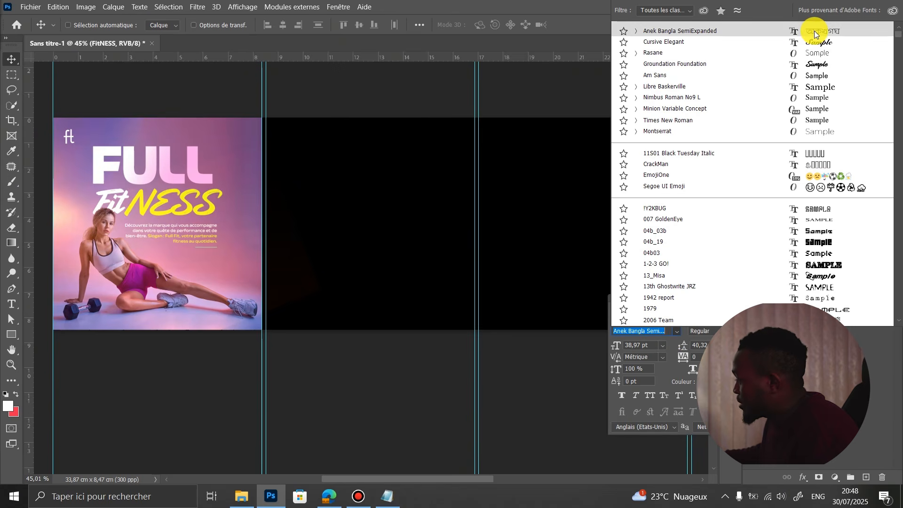
{"action": "left_click", "coordinate": [809, 33]}
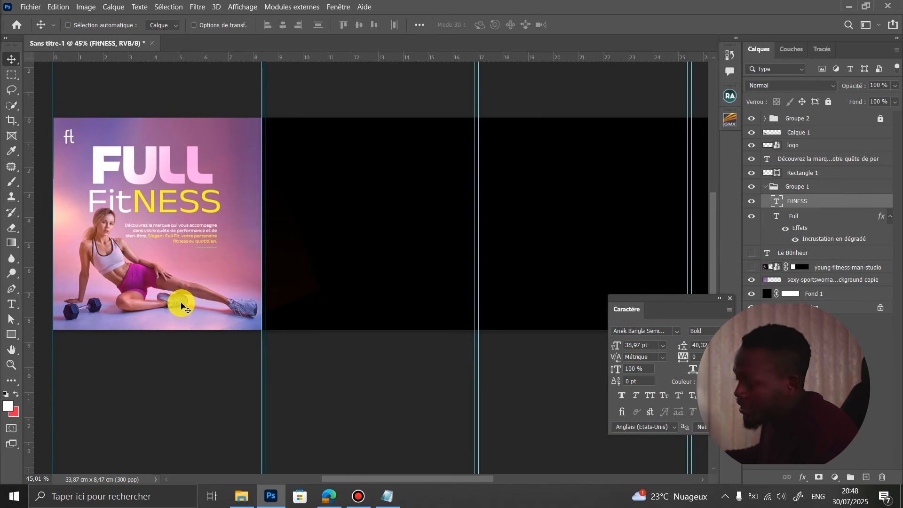
Tighten the FitNESS text's letter tracking to -40.
{"action": "scroll", "coordinate": [236, 191], "scroll_direction": "down", "scroll_amount": 3}
{"action": "scroll", "coordinate": [198, 161], "scroll_direction": "up", "scroll_amount": 5}
{"action": "scroll", "coordinate": [199, 160], "scroll_direction": "up", "scroll_amount": 2}
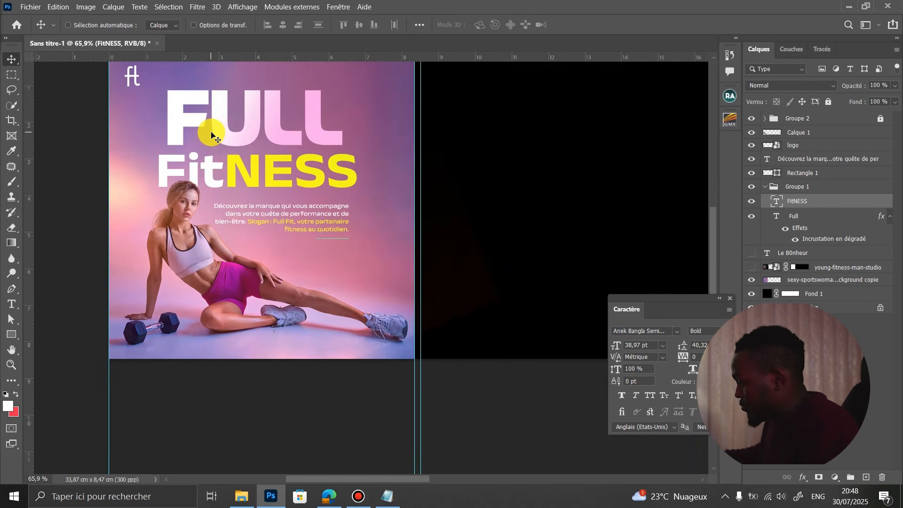
{"action": "scroll", "coordinate": [202, 146], "scroll_direction": "up", "scroll_amount": 2}
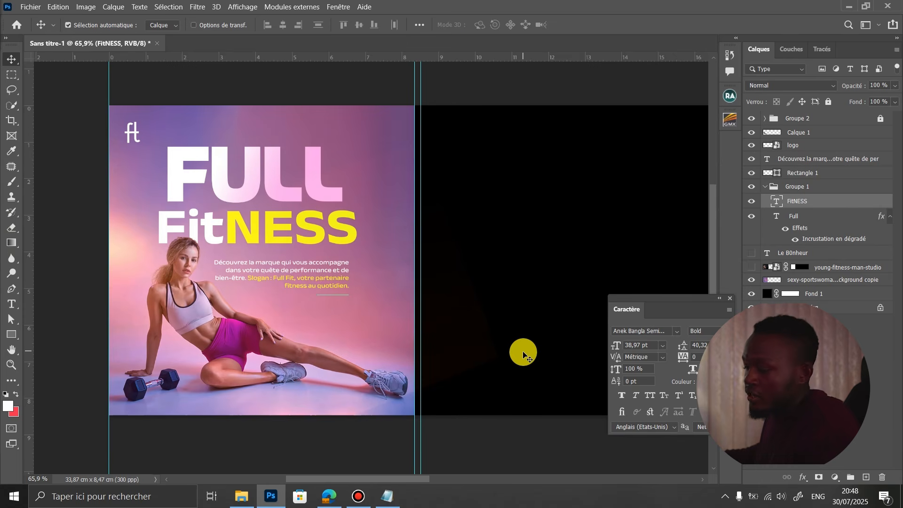
{"action": "key", "text": "ctrl"}
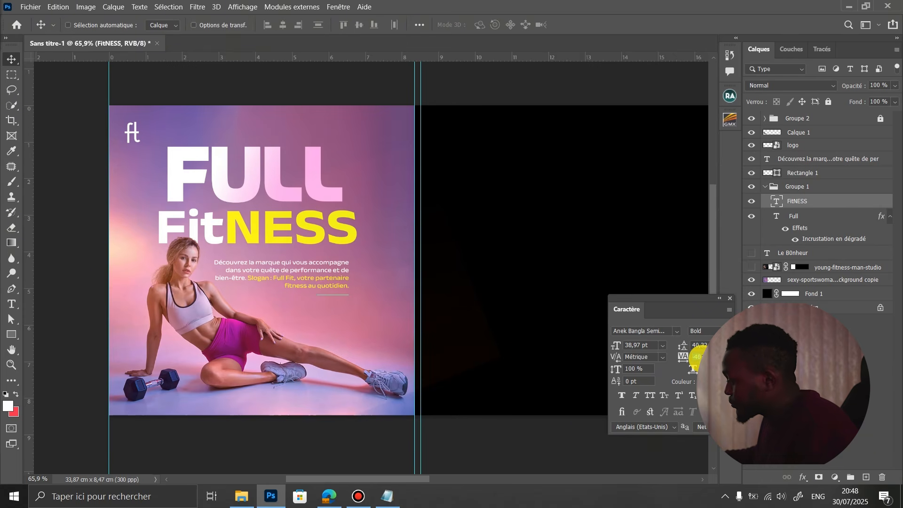
{"action": "scroll", "coordinate": [700, 356], "scroll_direction": "down", "scroll_amount": 2}
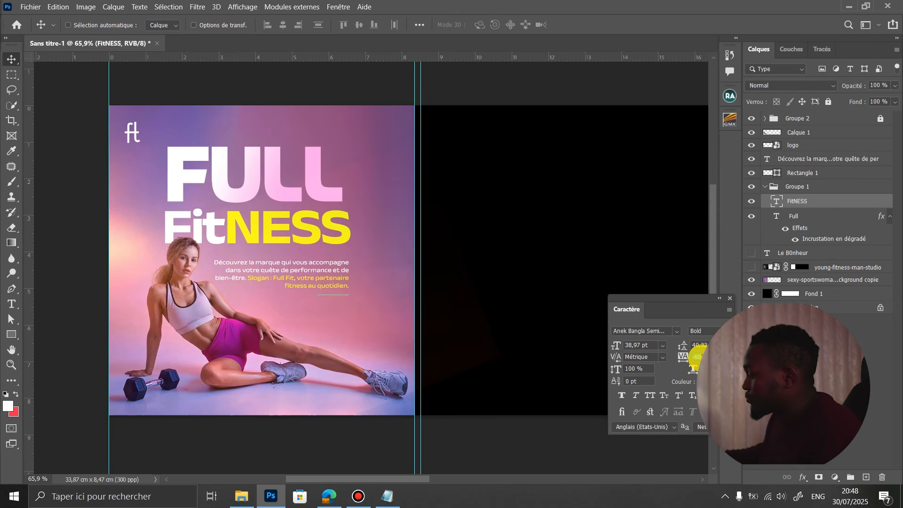
{"action": "scroll", "coordinate": [700, 356], "scroll_direction": "down", "scroll_amount": 1}
{"action": "scroll", "coordinate": [700, 357], "scroll_direction": "up", "scroll_amount": 2}
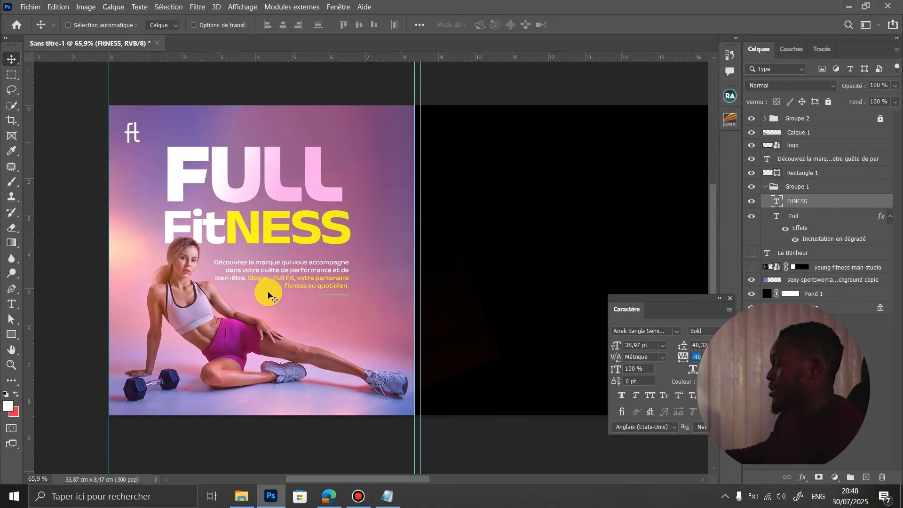
Scale the FULL text up to about 105 % so its edges line up with the FitNESS line below.
{"action": "left_click", "coordinate": [799, 202]}
{"action": "key", "text": "alt+bracketleft"}
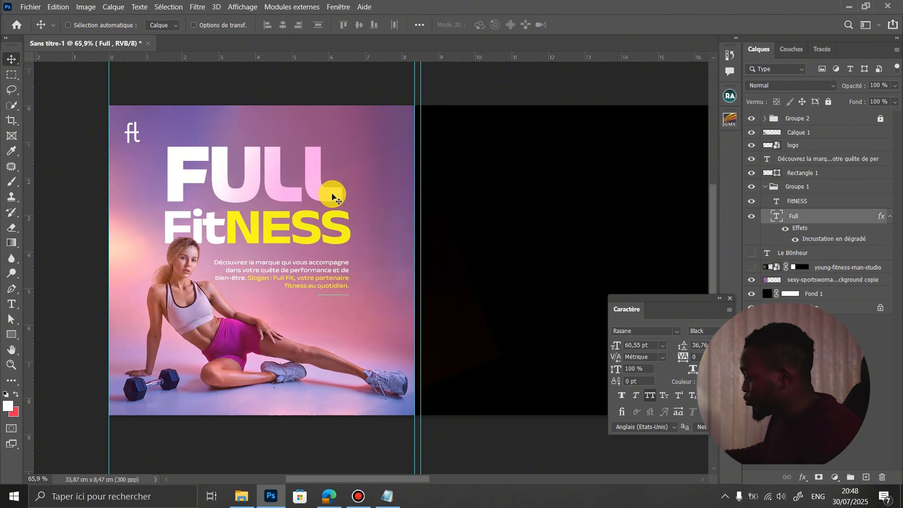
{"action": "key", "text": "ctrl"}
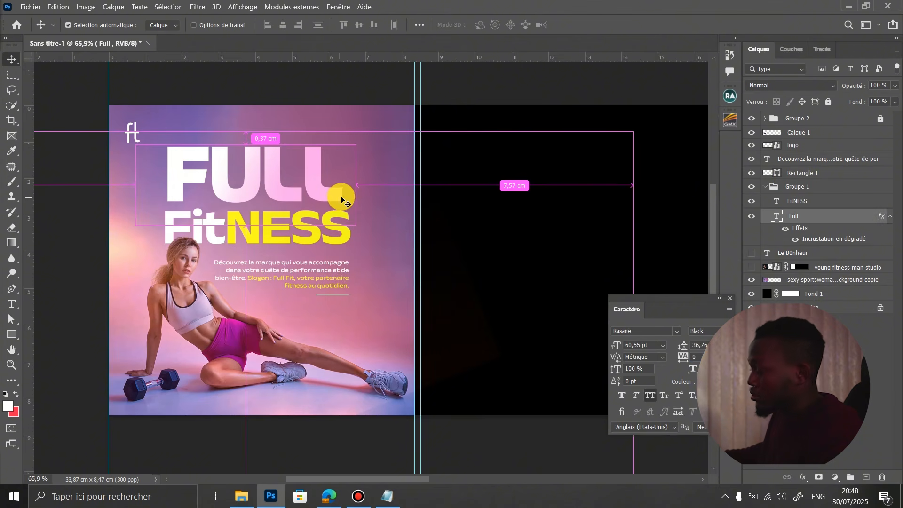
{"action": "key", "text": "ctrl+t"}
{"action": "left_click_drag", "start_coordinate": [362, 185], "coordinate": [361, 184]}
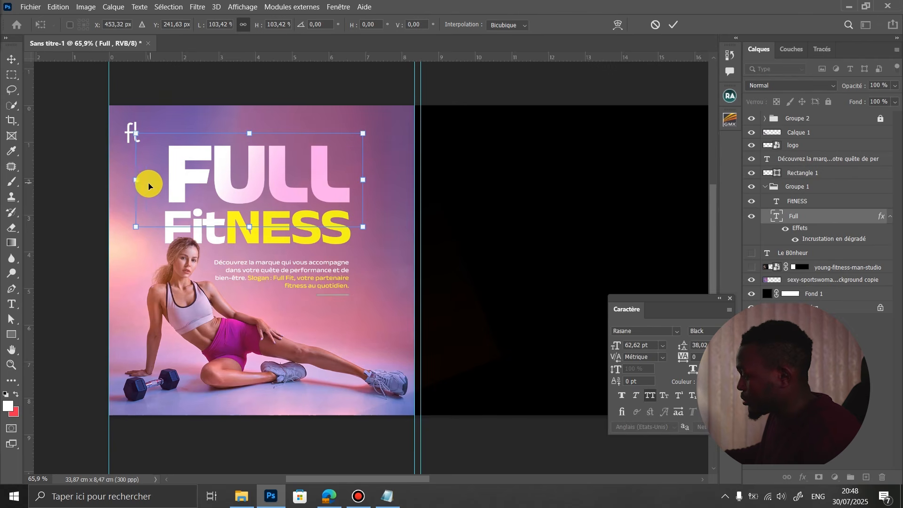
{"action": "left_click_drag", "start_coordinate": [136, 180], "coordinate": [134, 181]}
{"action": "key", "text": "Return"}
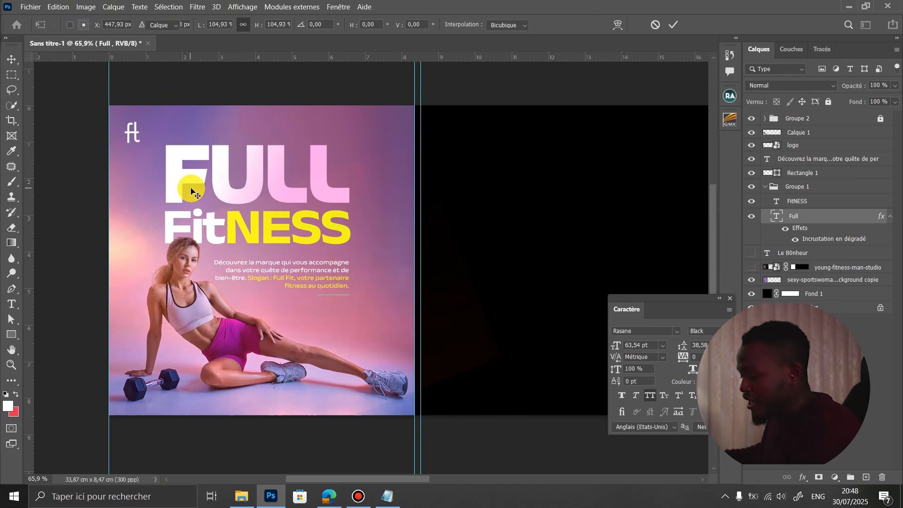
Nudge the enlarged FULL text slightly down, closer to the FitNESS line.
{"action": "key", "text": "Down"}
{"action": "key", "text": "Down"}
{"action": "key", "text": "Down"}
{"action": "key", "text": "Down"}
{"action": "key", "text": "Down"}
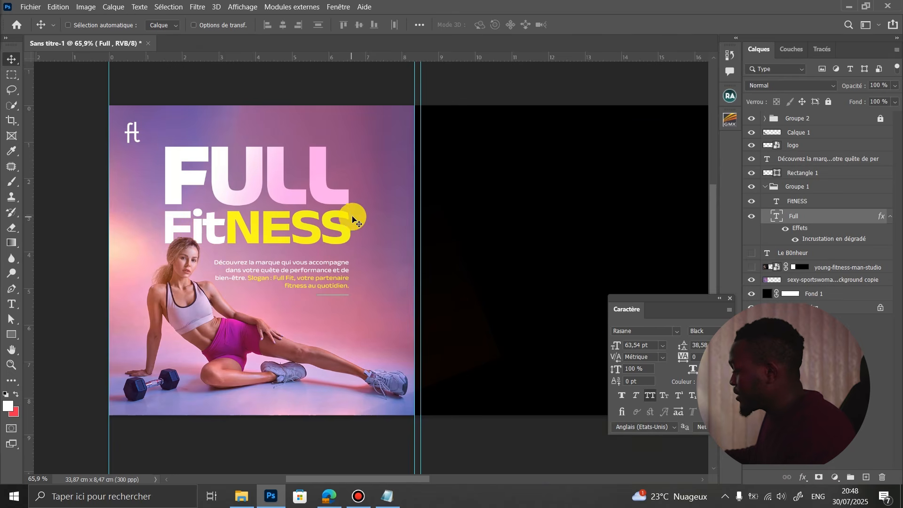
{"action": "scroll", "coordinate": [245, 233], "scroll_direction": "down", "scroll_amount": 5}
{"action": "scroll", "coordinate": [269, 228], "scroll_direction": "up", "scroll_amount": 5}
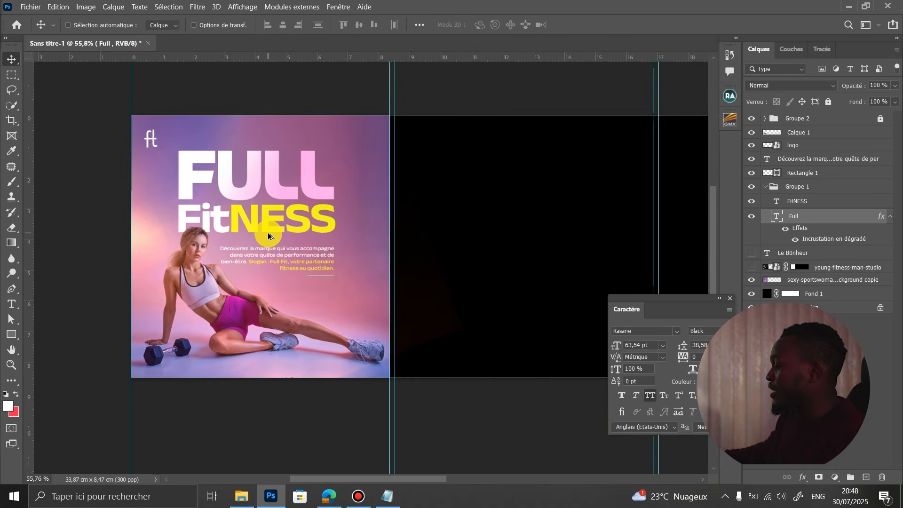
{"action": "scroll", "coordinate": [219, 235], "scroll_direction": "down", "scroll_amount": 3}
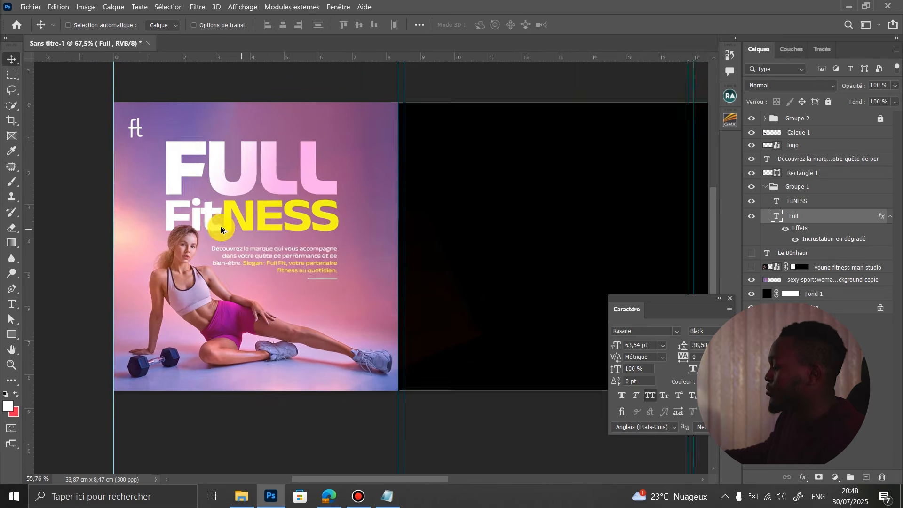
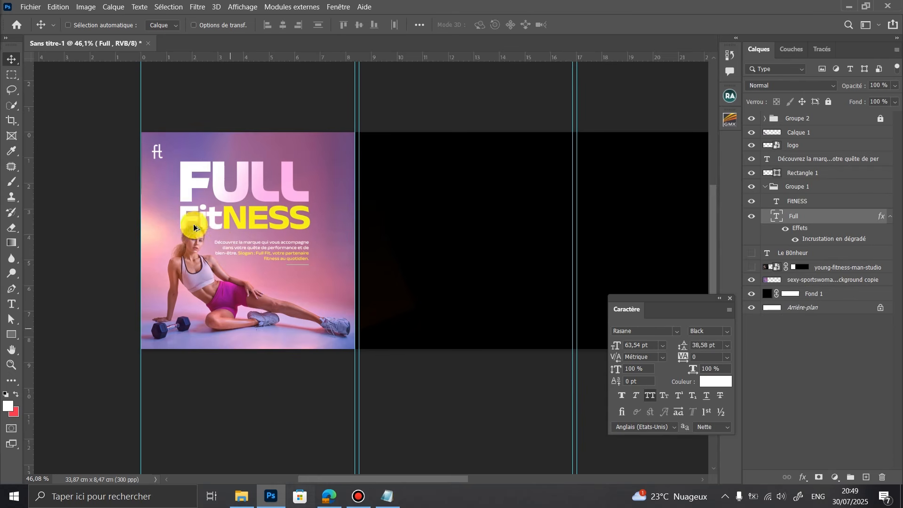
Save the document as a Photoshop file named tuto carroussel in the Téléchargements folder fitness carroussel.
{"action": "scroll", "coordinate": [195, 225], "scroll_direction": "down", "scroll_amount": 3}
{"action": "scroll", "coordinate": [342, 193], "scroll_direction": "up", "scroll_amount": 5}
{"action": "key", "text": "ctrl"}
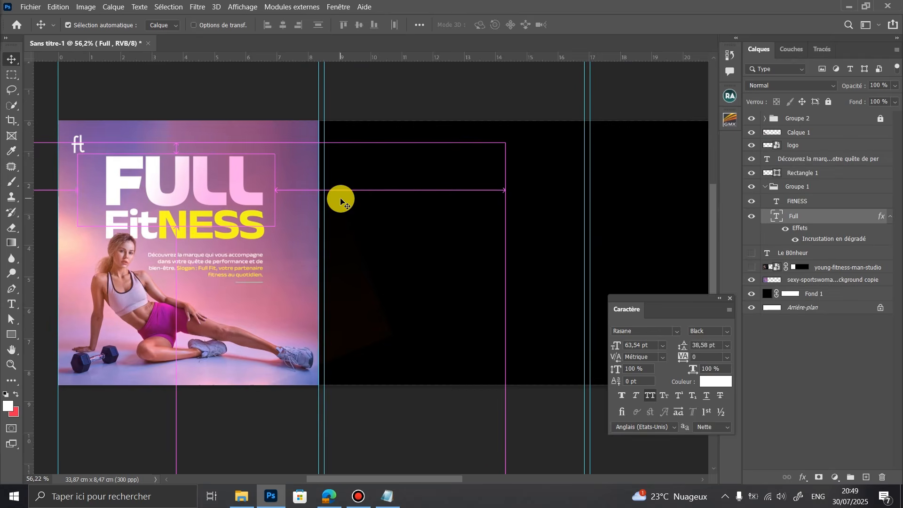
{"action": "key", "text": "ctrl+shift+s"}
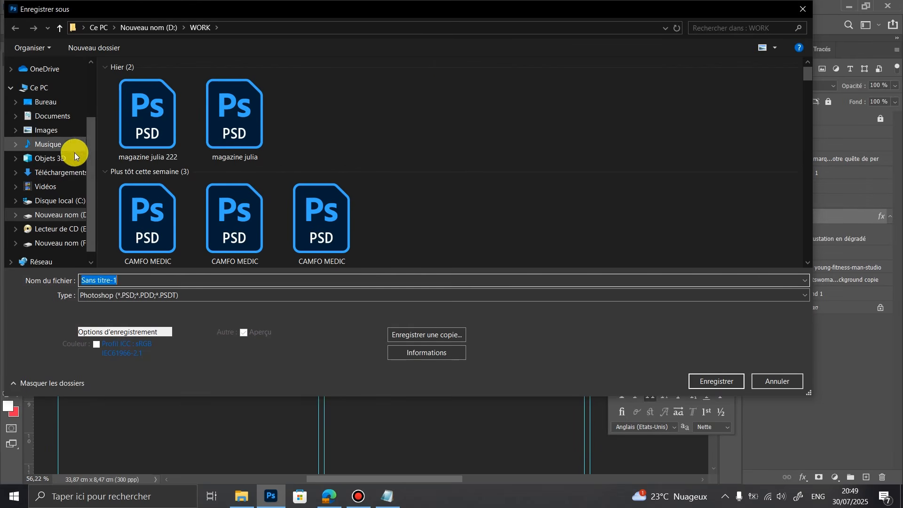
{"action": "left_click", "coordinate": [61, 172]}
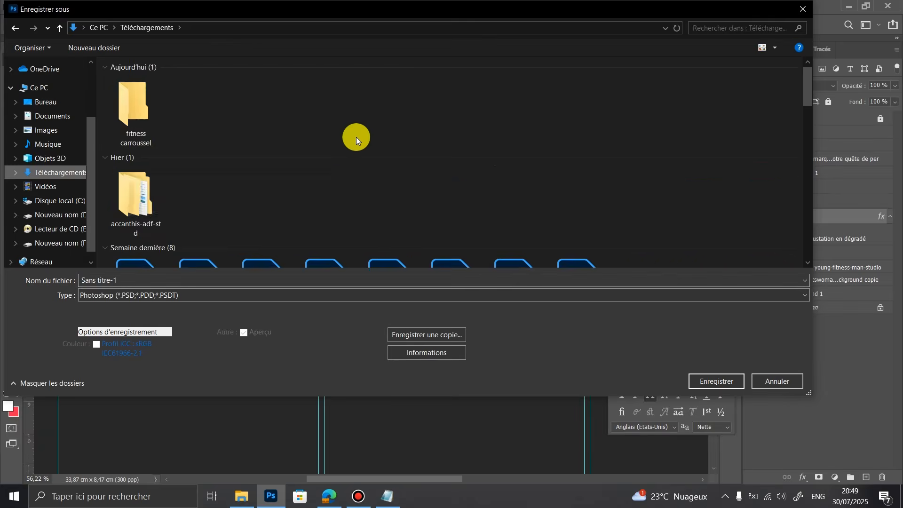
{"action": "double_click", "coordinate": [136, 111]}
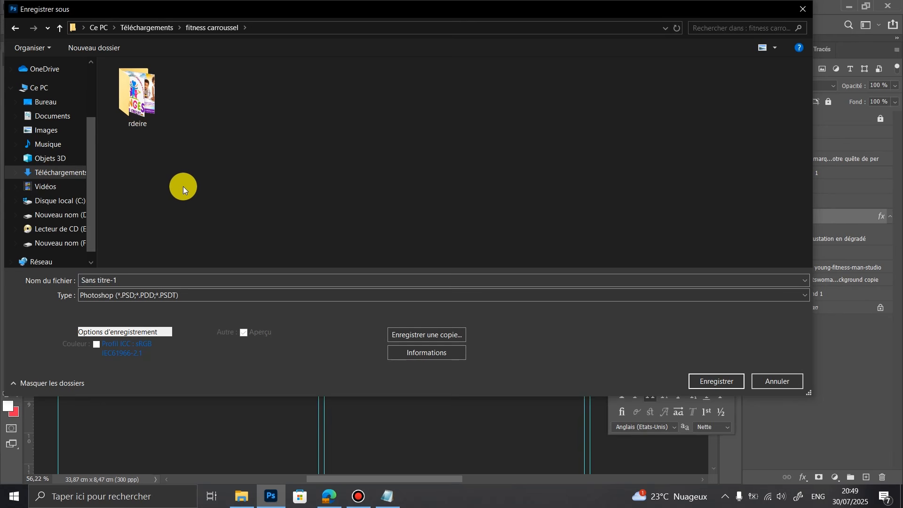
{"action": "triple_click", "coordinate": [135, 281]}
{"action": "type", "text": "tu"}
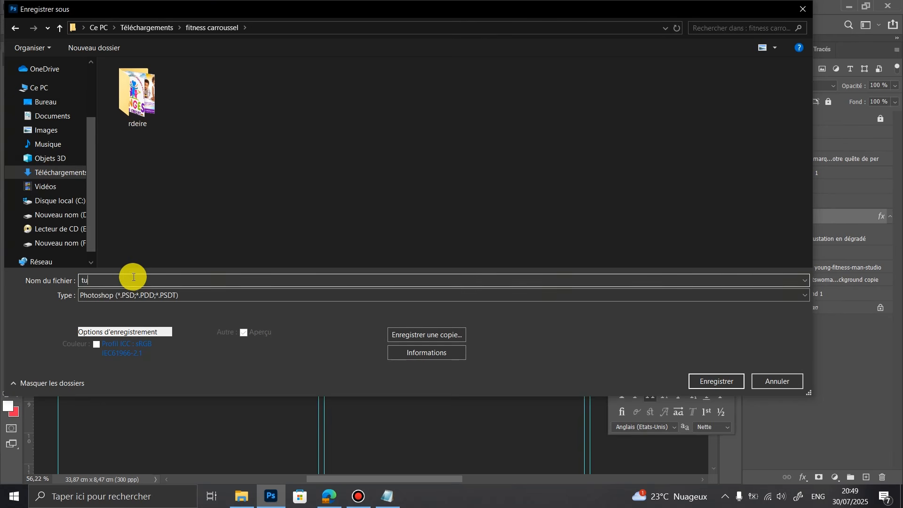
{"action": "type", "text": "to car"}
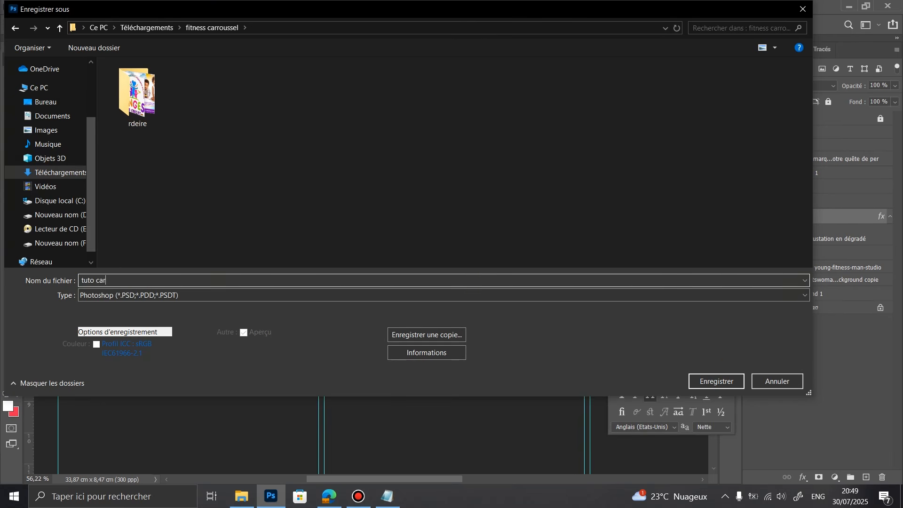
{"action": "type", "text": "rou"}
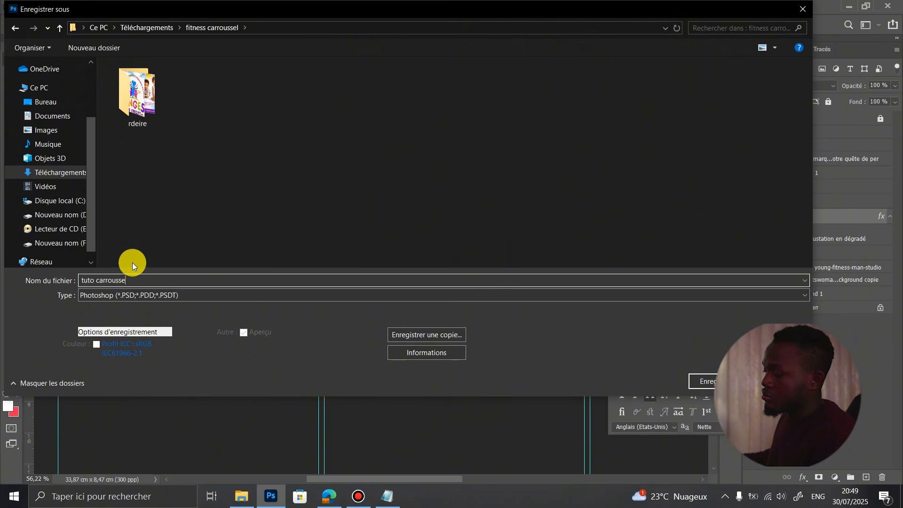
{"action": "type", "text": "sse"}
{"action": "key", "text": "Return"}
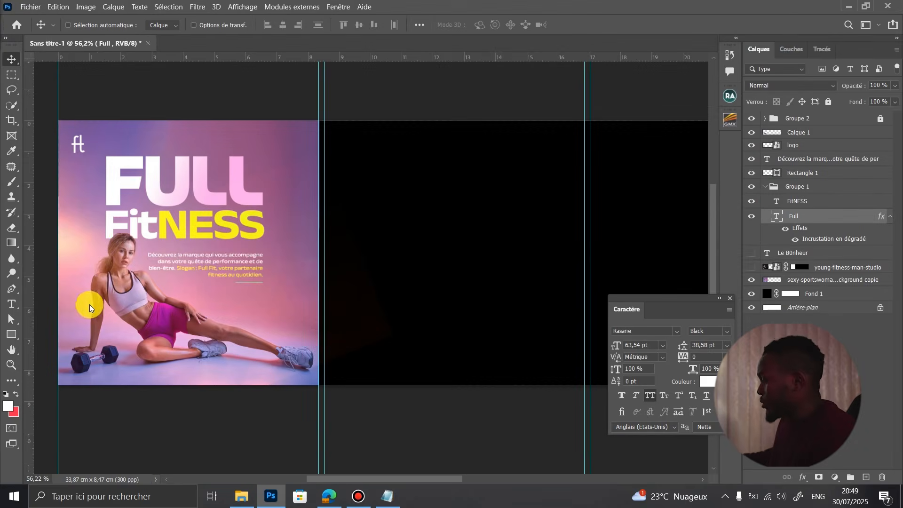
Nudge the descriptive paragraph below the FitNESS headline slightly up, closer to the headline.
{"action": "scroll", "coordinate": [169, 262], "scroll_direction": "down", "scroll_amount": 3}
{"action": "scroll", "coordinate": [310, 266], "scroll_direction": "up", "scroll_amount": 3}
{"action": "scroll", "coordinate": [309, 266], "scroll_direction": "down", "scroll_amount": 2}
{"action": "key", "text": "ctrl"}
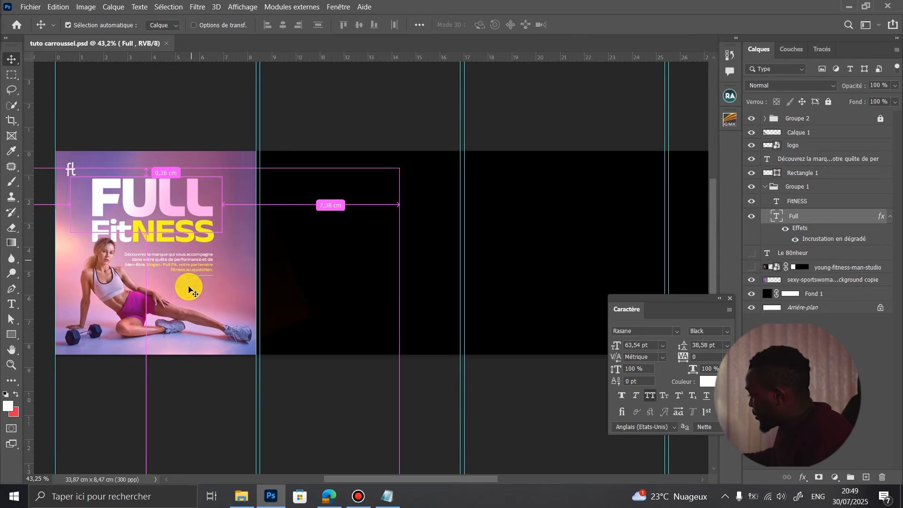
{"action": "left_click", "coordinate": [200, 263], "text": "ctrl"}
{"action": "key", "text": "shift+Up"}
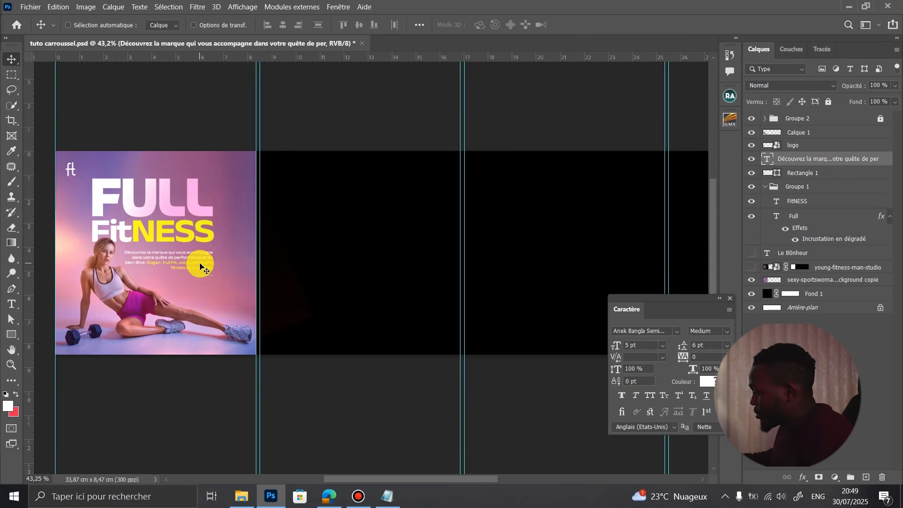
Examine the first panel's composition beside the empty panels, checking the Groupe 2 layer's visibility.
{"action": "scroll", "coordinate": [229, 216], "scroll_direction": "down", "scroll_amount": 1}
{"action": "scroll", "coordinate": [288, 229], "scroll_direction": "up", "scroll_amount": 2}
{"action": "scroll", "coordinate": [287, 229], "scroll_direction": "down", "scroll_amount": 4}
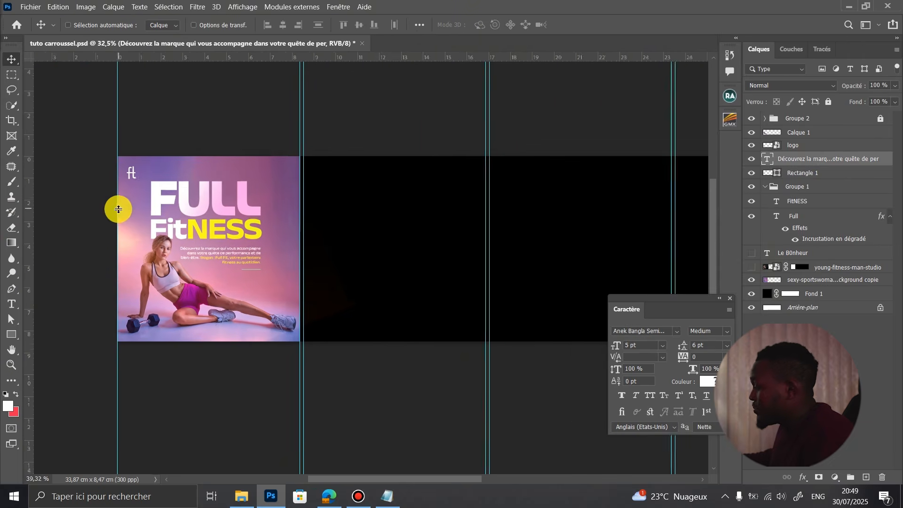
{"action": "scroll", "coordinate": [118, 209], "scroll_direction": "up", "scroll_amount": 1}
{"action": "left_click", "coordinate": [751, 123]}
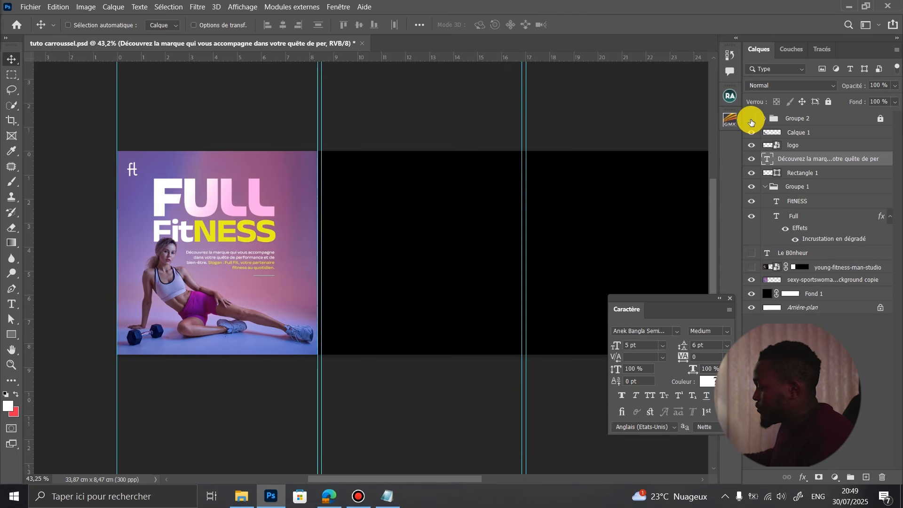
{"action": "left_click", "coordinate": [751, 122]}
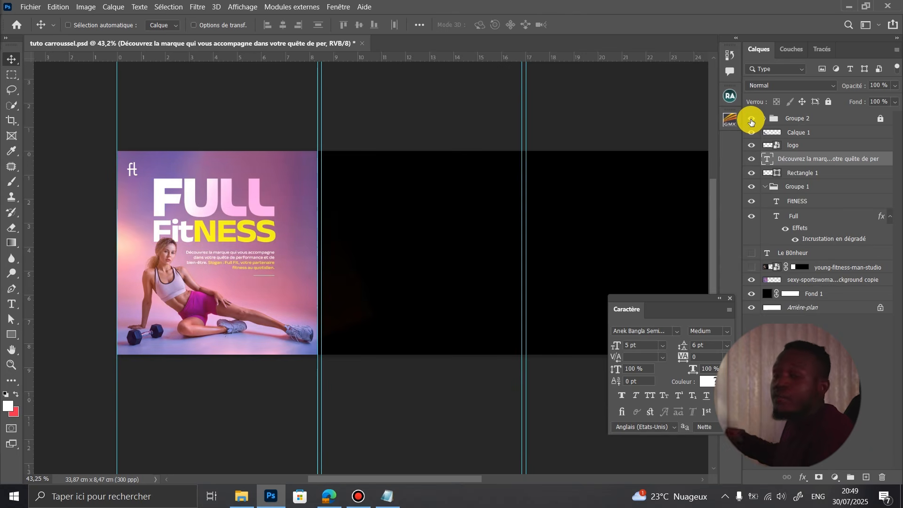
{"action": "key", "text": "ctrl+minus"}
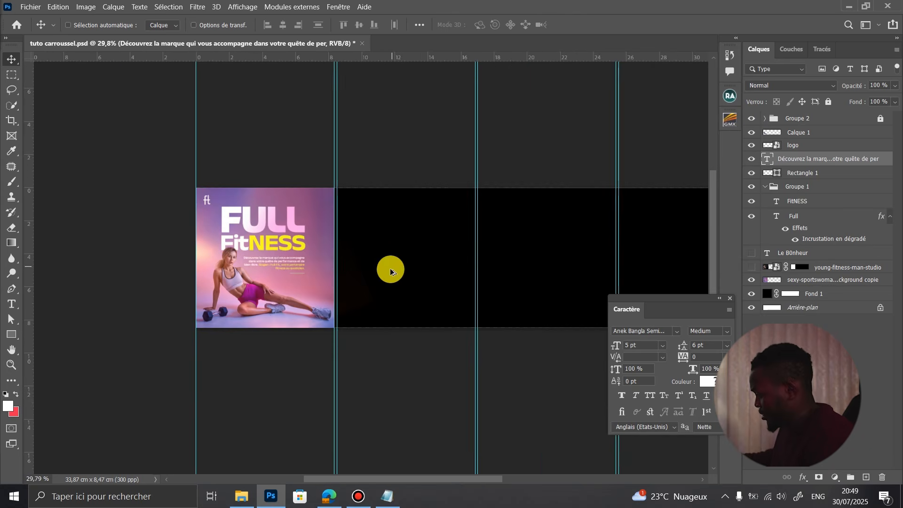
{"action": "scroll", "coordinate": [505, 273], "scroll_direction": "up", "scroll_amount": 6}
{"action": "scroll", "coordinate": [228, 211], "scroll_direction": "up", "scroll_amount": 2}
{"action": "scroll", "coordinate": [181, 202], "scroll_direction": "down", "scroll_amount": 1}
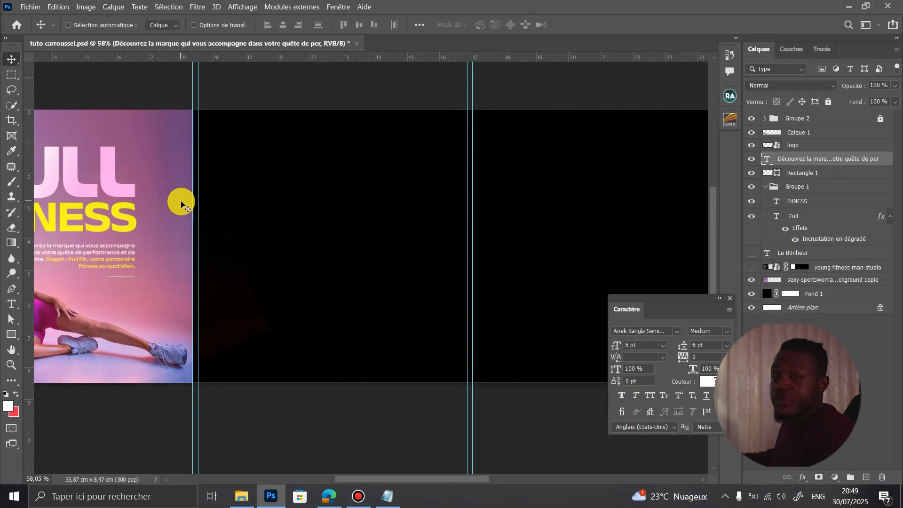
{"action": "scroll", "coordinate": [182, 203], "scroll_direction": "down", "scroll_amount": 2}
{"action": "scroll", "coordinate": [96, 212], "scroll_direction": "up", "scroll_amount": 1}
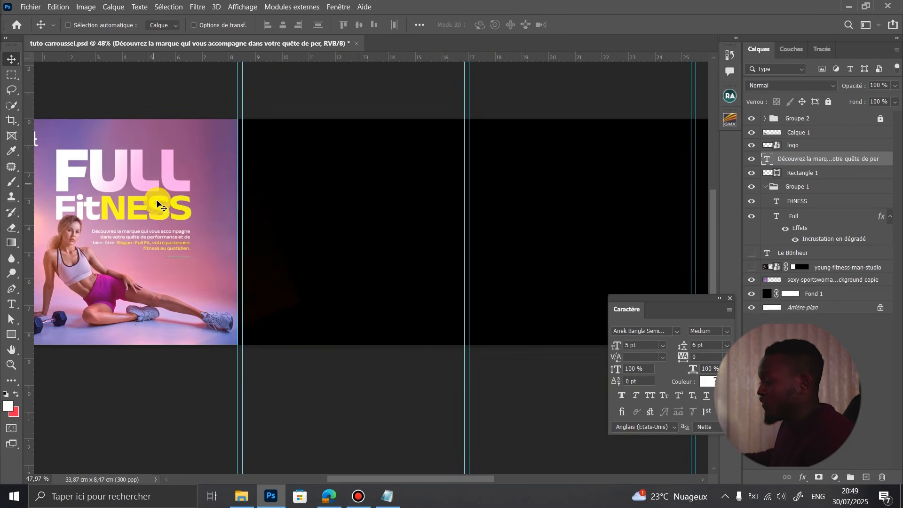
{"action": "scroll", "coordinate": [163, 203], "scroll_direction": "down", "scroll_amount": 1}
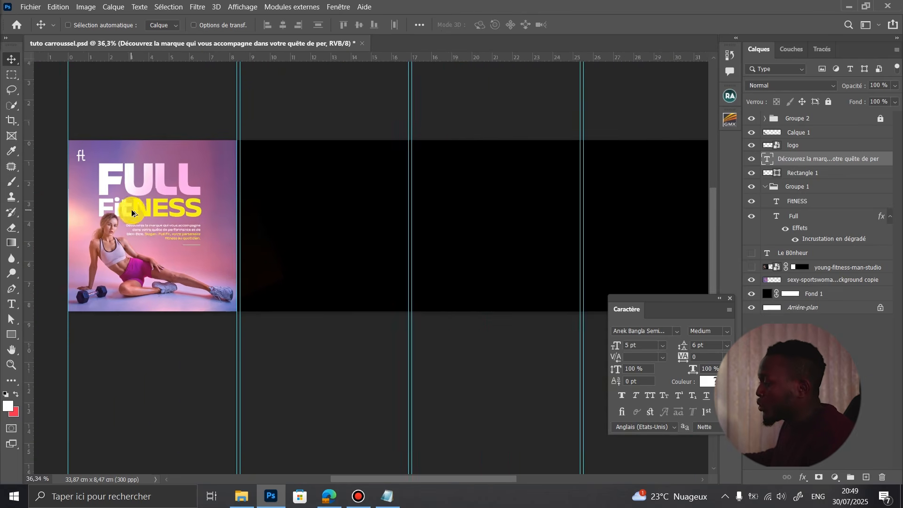
{"action": "scroll", "coordinate": [207, 214], "scroll_direction": "up", "scroll_amount": 1}
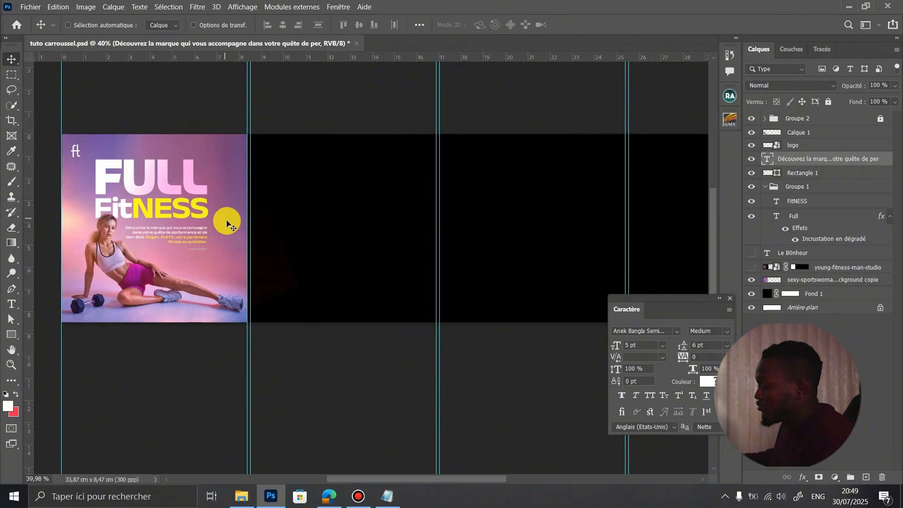
Duplicate the sportswoman background photo layer, checking its visibility, and place the copy over the second panel.
{"action": "left_click", "coordinate": [235, 231]}
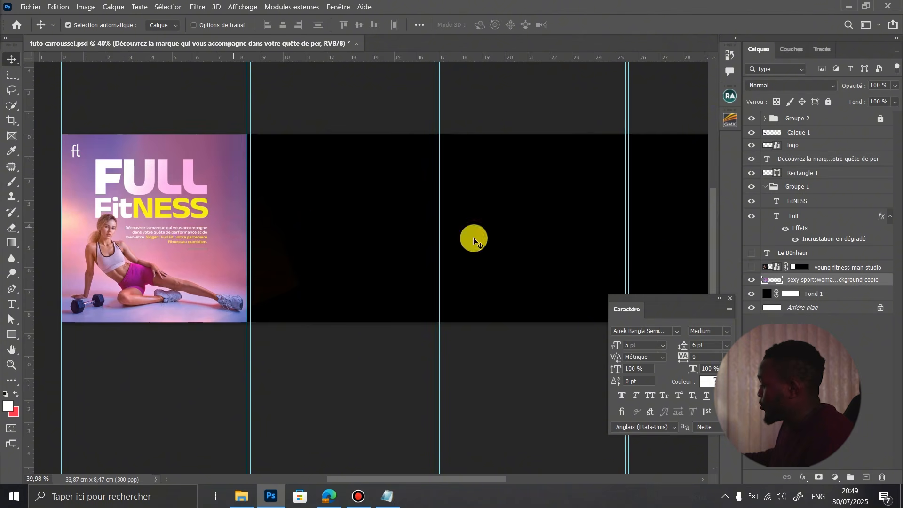
{"action": "left_click", "coordinate": [754, 280]}
{"action": "left_click", "coordinate": [754, 281]}
{"action": "left_click", "coordinate": [754, 280]}
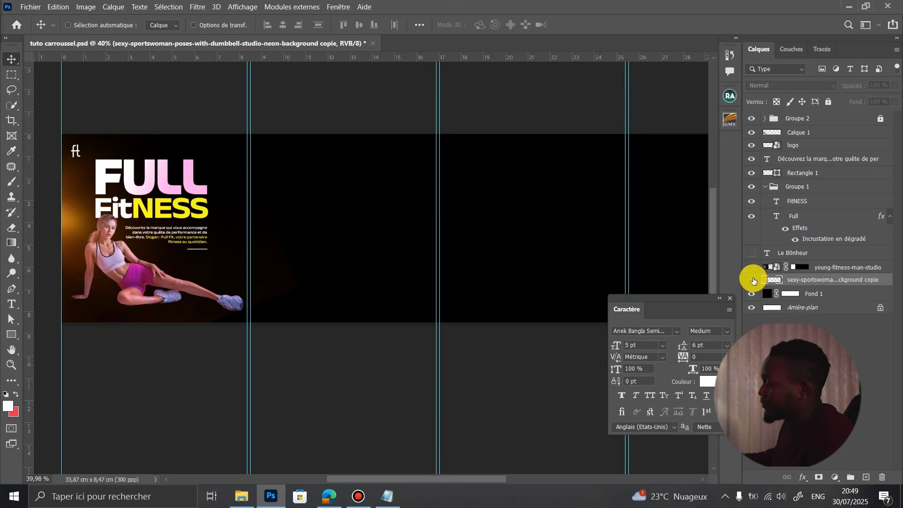
{"action": "left_click", "coordinate": [755, 281]}
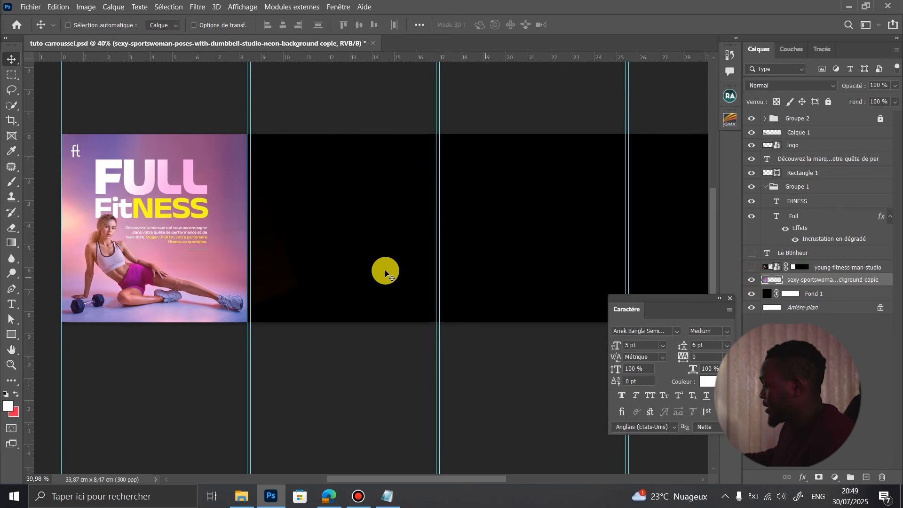
{"action": "left_click_drag", "start_coordinate": [185, 236], "coordinate": [354, 207]}
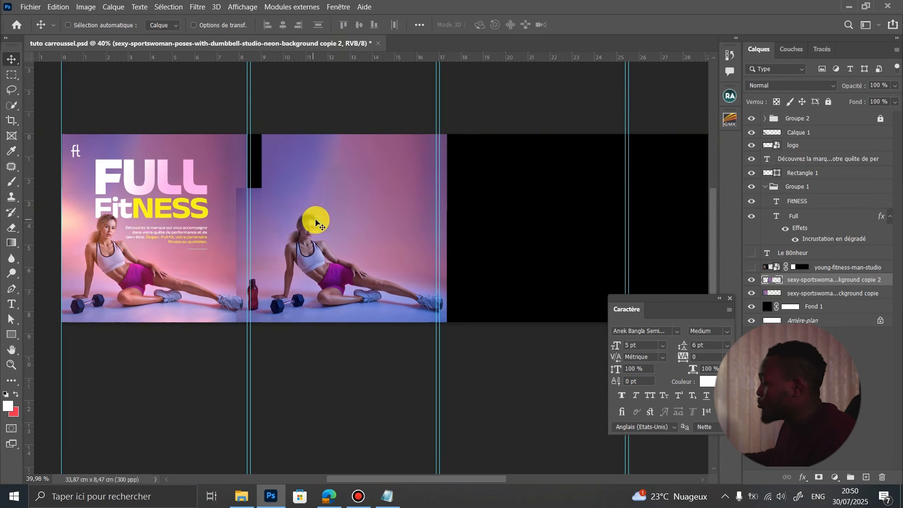
Outline the athlete and dumbbell of the copied photo with a freehand Lasso selection.
{"action": "left_click", "coordinate": [11, 89]}
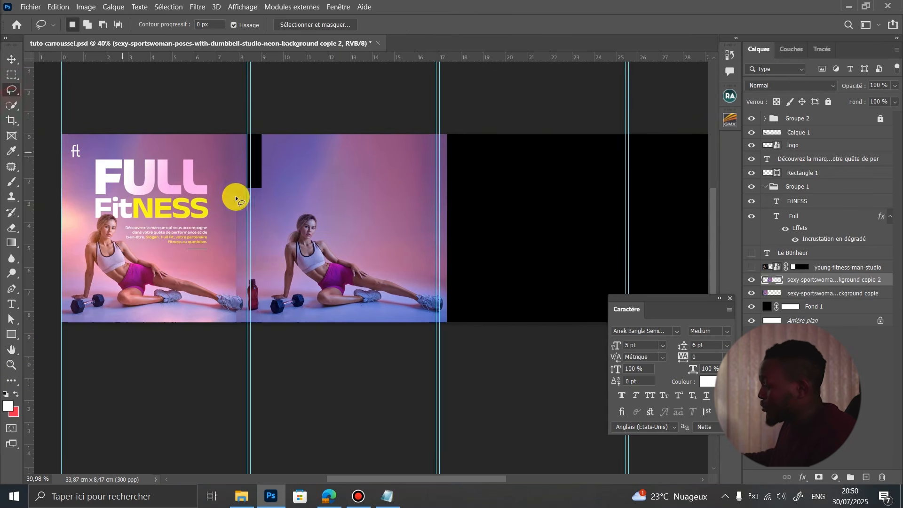
{"action": "mouse_move", "coordinate": [269, 224]}
{"action": "left_mouse_down"}
{"action": "mouse_move", "coordinate": [320, 194]}
{"action": "mouse_move", "coordinate": [388, 223]}
{"action": "mouse_move", "coordinate": [446, 289]}
{"action": "left_mouse_up"}
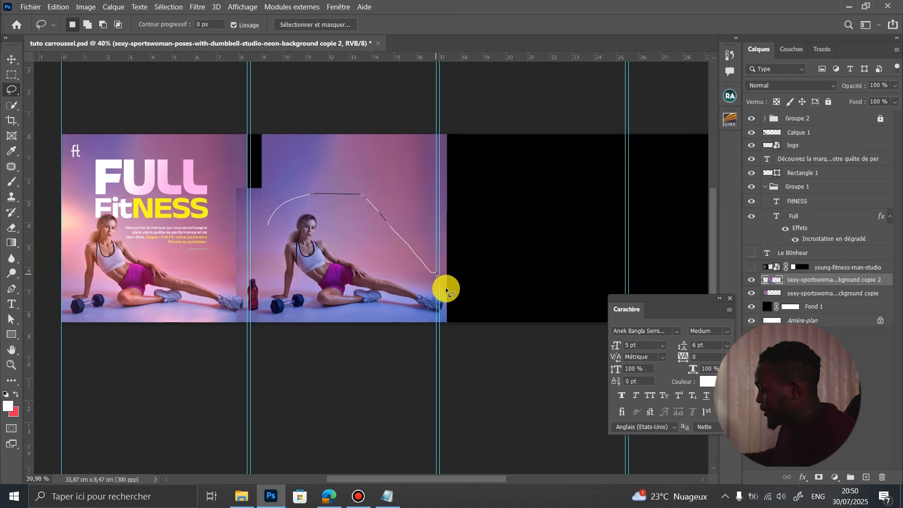
{"action": "mouse_move", "coordinate": [337, 326]}
{"action": "left_mouse_down"}
{"action": "mouse_move", "coordinate": [258, 316]}
{"action": "mouse_move", "coordinate": [262, 254]}
{"action": "mouse_move", "coordinate": [290, 231]}
{"action": "left_mouse_up"}
Try to replace the selected athlete with a fill, and undo it.
{"action": "right_click", "coordinate": [290, 231]}
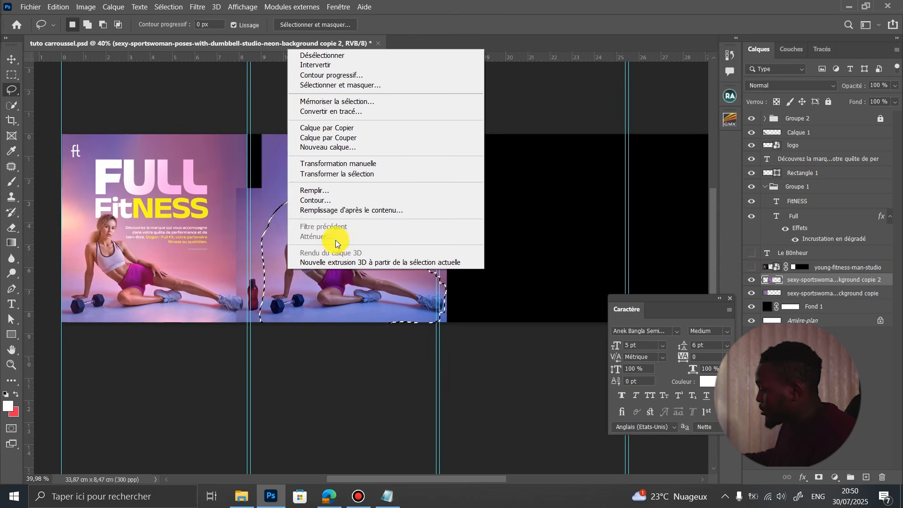
{"action": "left_click", "coordinate": [327, 196]}
{"action": "left_click", "coordinate": [861, 236]}
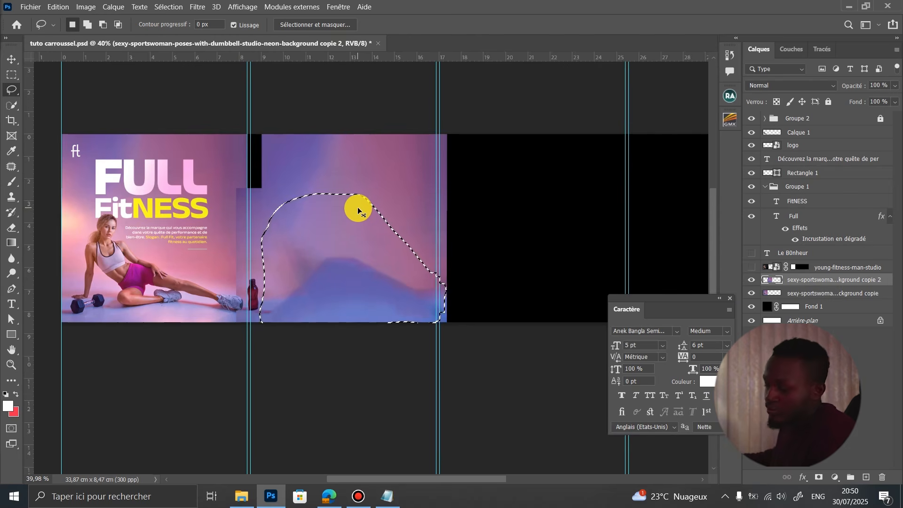
{"action": "key", "text": "ctrl+z"}
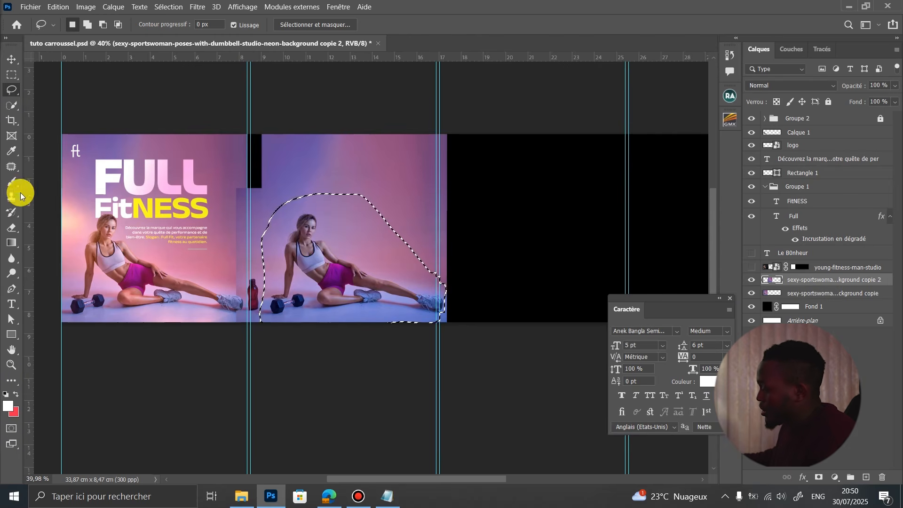
Remove the athlete with her dumbbell and the red bottle from the copied photo by patching them with clean backdrop.
{"action": "left_click", "coordinate": [12, 167]}
{"action": "mouse_move", "coordinate": [312, 233]}
{"action": "left_mouse_down"}
{"action": "mouse_move", "coordinate": [319, 224]}
{"action": "mouse_move", "coordinate": [328, 239]}
{"action": "mouse_move", "coordinate": [313, 164]}
{"action": "left_mouse_up"}
{"action": "key", "text": "ctrl+d"}
{"action": "scroll", "coordinate": [286, 285], "scroll_direction": "up", "scroll_amount": 2}
{"action": "scroll", "coordinate": [286, 285], "scroll_direction": "up", "scroll_amount": 3}
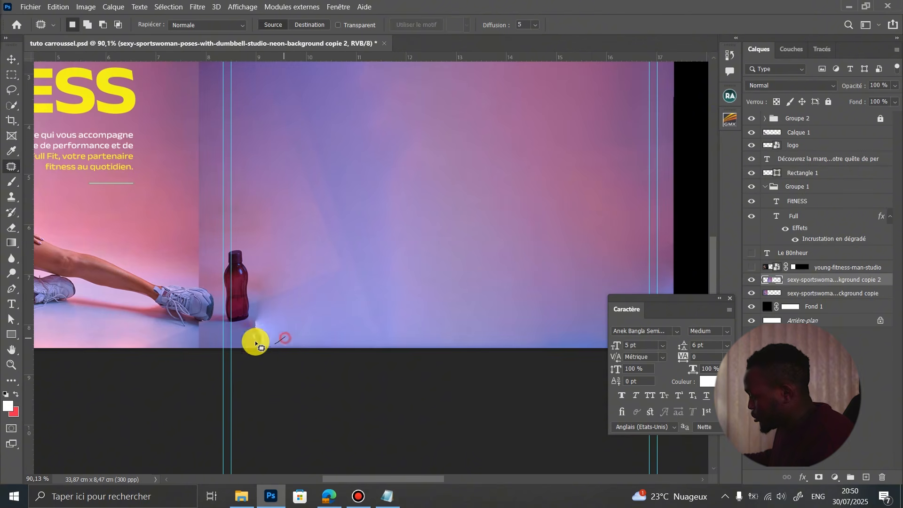
{"action": "left_click_drag", "start_coordinate": [252, 285], "coordinate": [351, 181]}
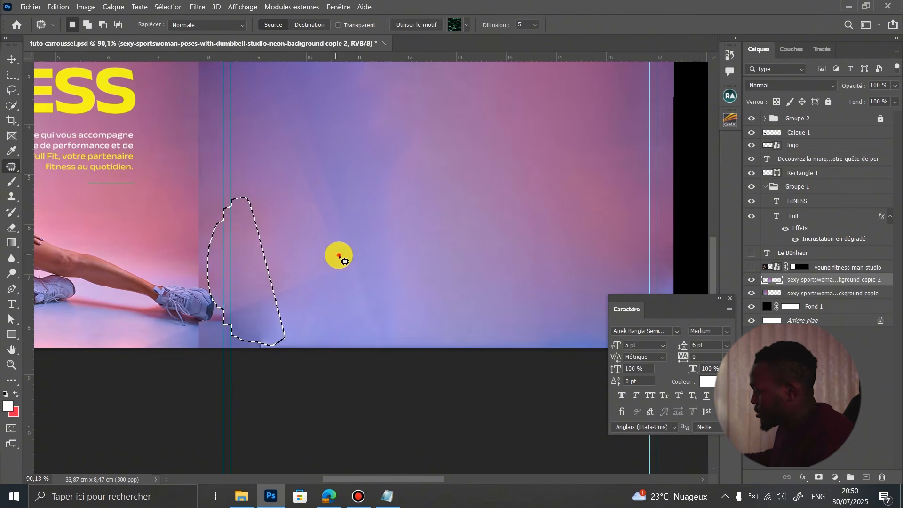
{"action": "key", "text": "ctrl+d"}
Delete the uneven strip along the left edge of the copied backdrop with rectangular selections.
{"action": "scroll", "coordinate": [317, 332], "scroll_direction": "down", "scroll_amount": 5}
{"action": "left_click", "coordinate": [11, 75]}
{"action": "left_click_drag", "start_coordinate": [204, 145], "coordinate": [286, 356]}
{"action": "key", "text": "Delete"}
{"action": "left_click_drag", "start_coordinate": [264, 257], "coordinate": [269, 259]}
{"action": "key", "text": "Delete"}
{"action": "key", "text": "ctrl+d"}
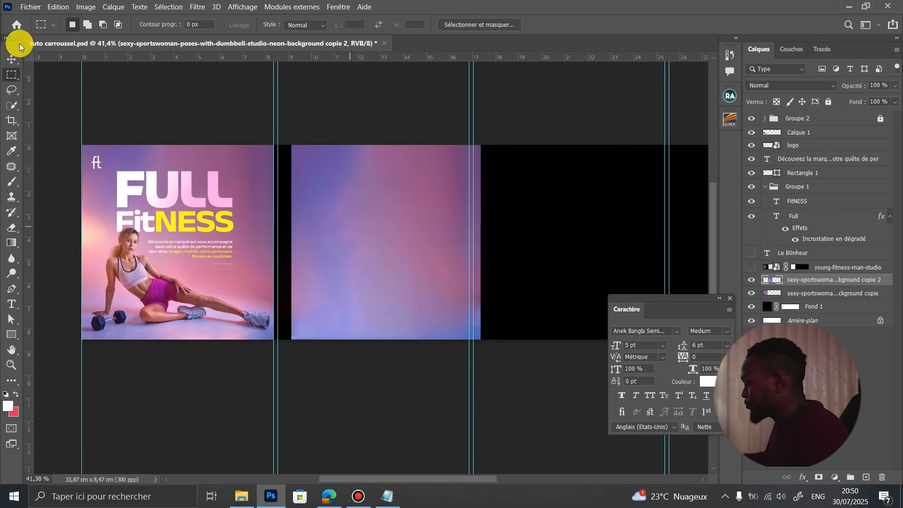
Convert the cleaned backdrop copy to a smart object and stretch it from the first panel's edge to the second panel's right guide.
{"action": "left_click", "coordinate": [11, 59]}
{"action": "right_click", "coordinate": [804, 284]}
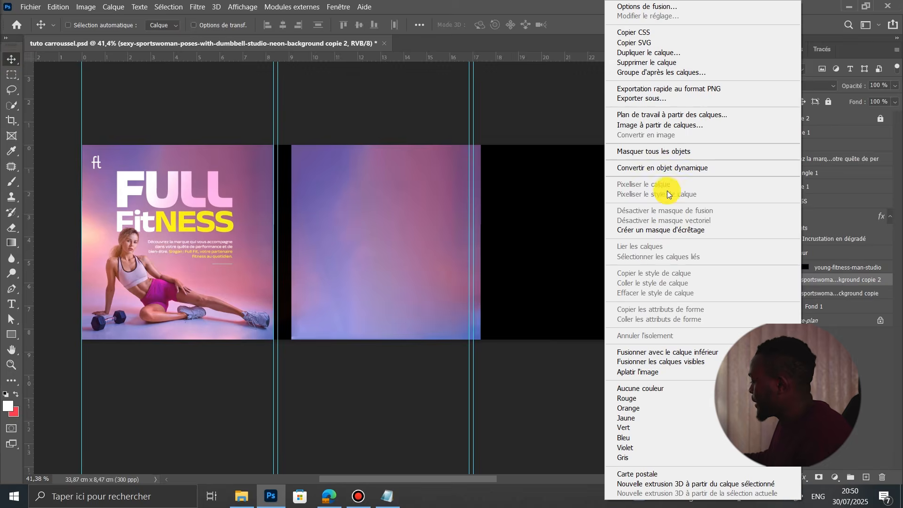
{"action": "left_click", "coordinate": [667, 168]}
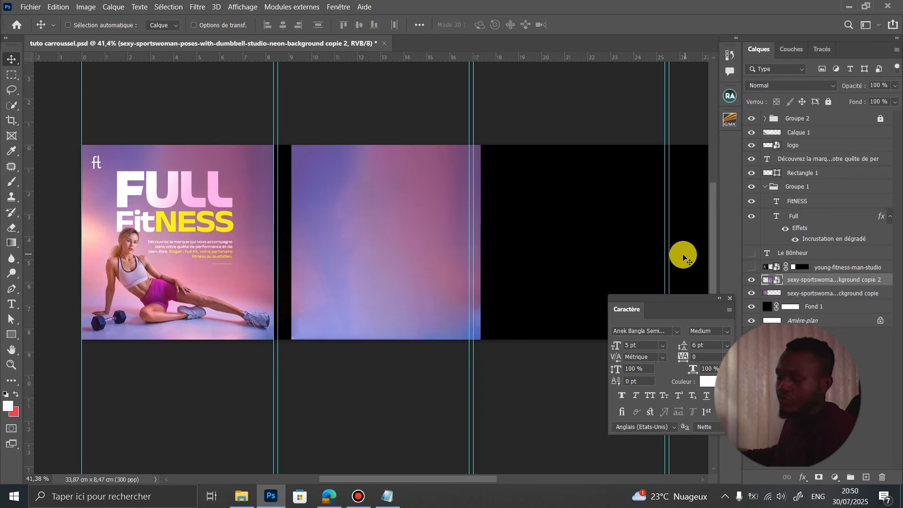
{"action": "key", "text": "ctrl+t"}
{"action": "left_click_drag", "start_coordinate": [292, 245], "coordinate": [240, 245]}
{"action": "left_click_drag", "start_coordinate": [480, 245], "coordinate": [473, 246]}
{"action": "key", "text": "Return"}
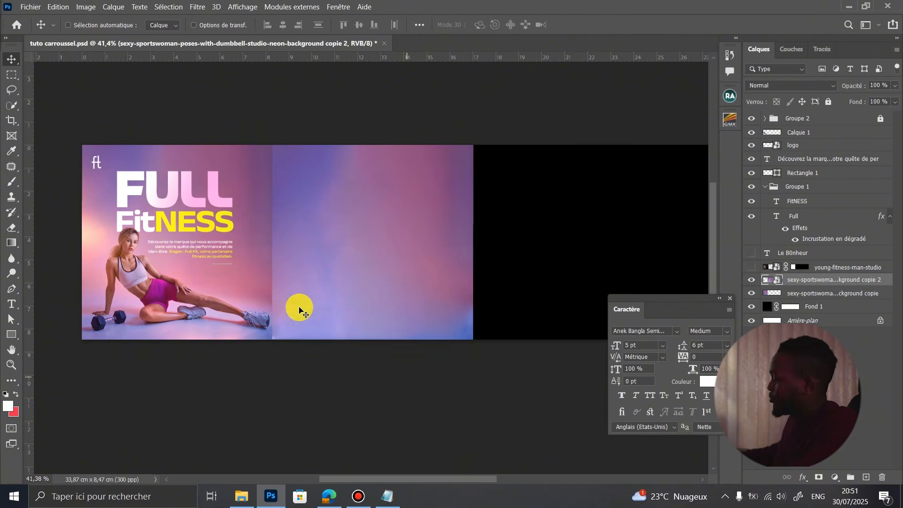
Show the guides again and check the join between the first panel and the new backdrop.
{"action": "key", "text": "ctrl+semicolon"}
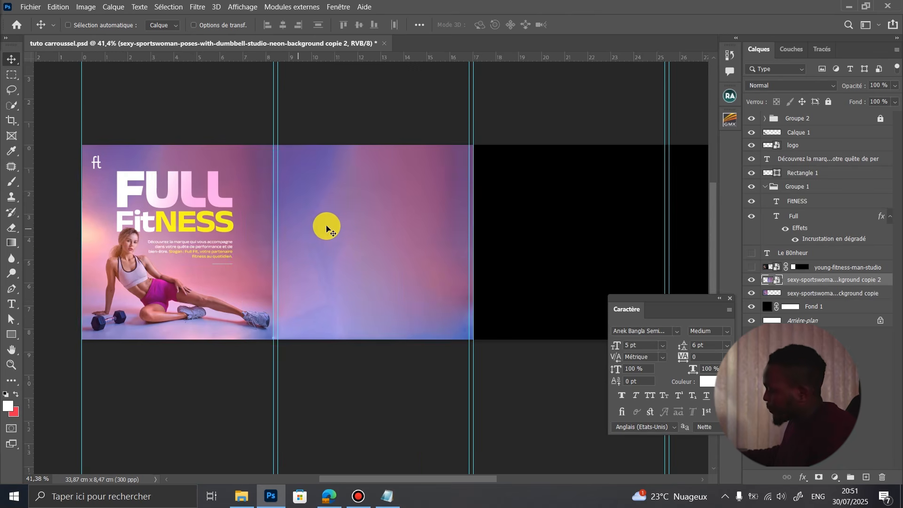
{"action": "scroll", "coordinate": [328, 222], "scroll_direction": "up", "scroll_amount": 1}
{"action": "scroll", "coordinate": [323, 224], "scroll_direction": "down", "scroll_amount": 2}
{"action": "scroll", "coordinate": [318, 228], "scroll_direction": "up", "scroll_amount": 5}
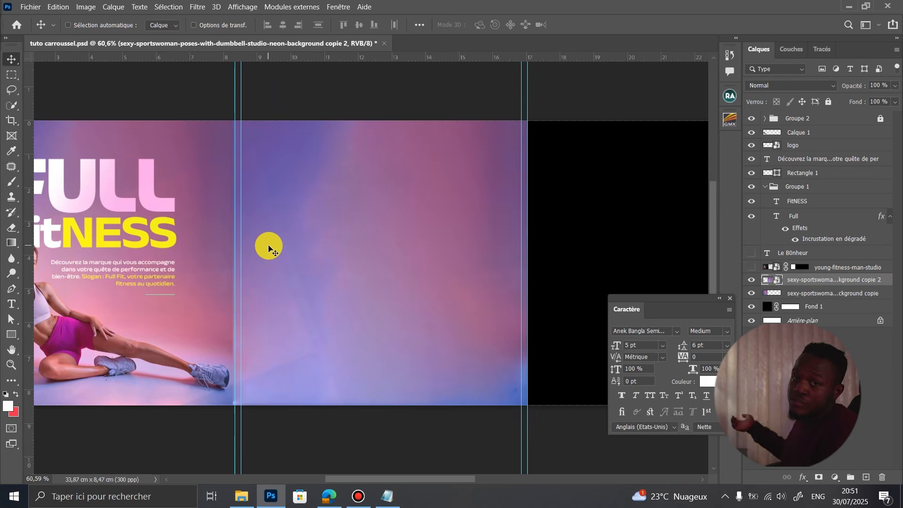
Look up the Page 2 title "Matériel de qualité" in the Notepad text file and return to the Photoshop carousel.
{"action": "scroll", "coordinate": [269, 246], "scroll_direction": "down", "scroll_amount": 3}
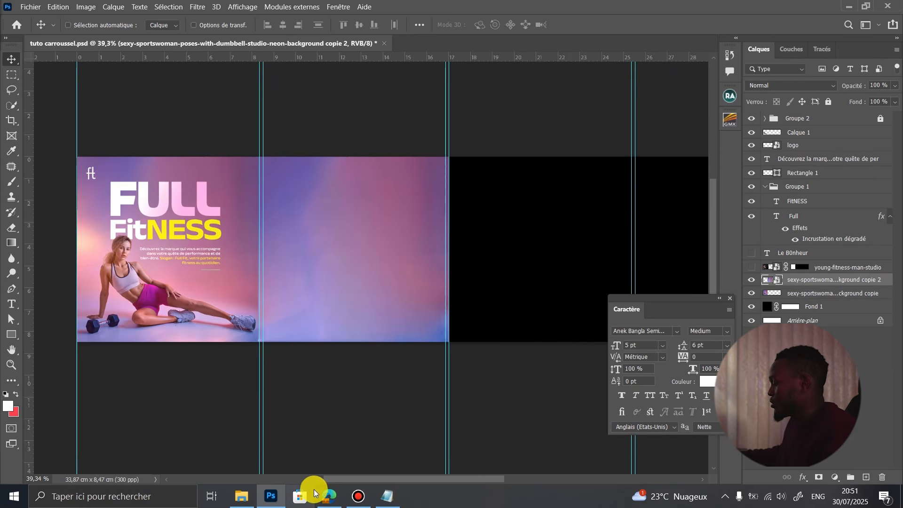
{"action": "left_click", "coordinate": [392, 500]}
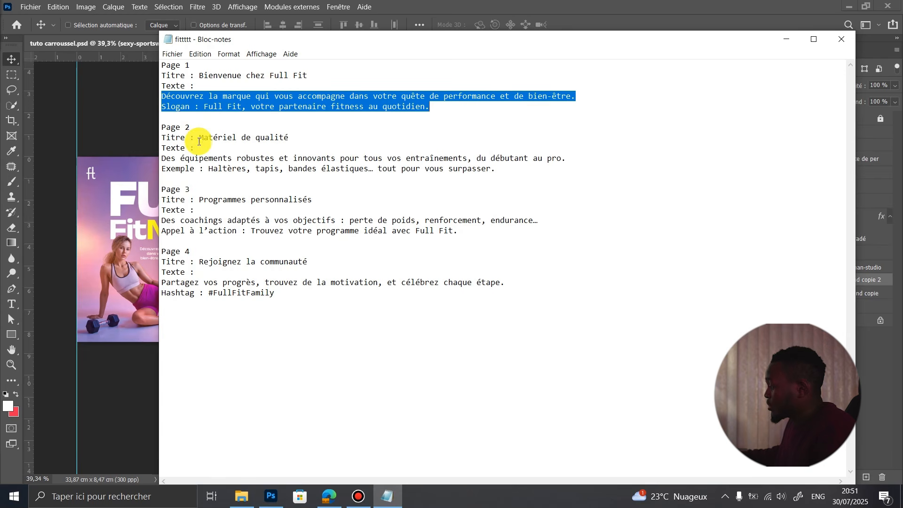
{"action": "left_click_drag", "start_coordinate": [199, 137], "coordinate": [296, 135]}
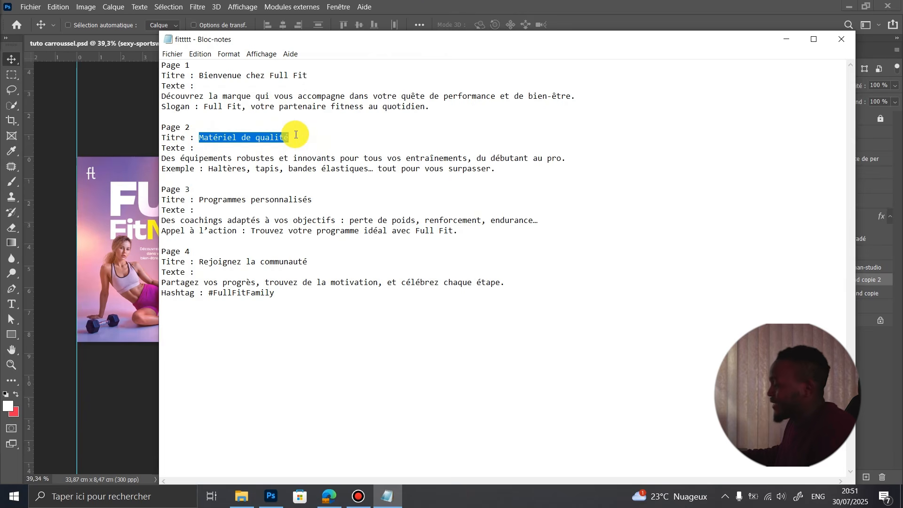
{"action": "left_click", "coordinate": [271, 497]}
Duplicate the "FULL FitNESS" title group and place the copy at the same height on the second panel.
{"action": "key", "text": "shift+plus"}
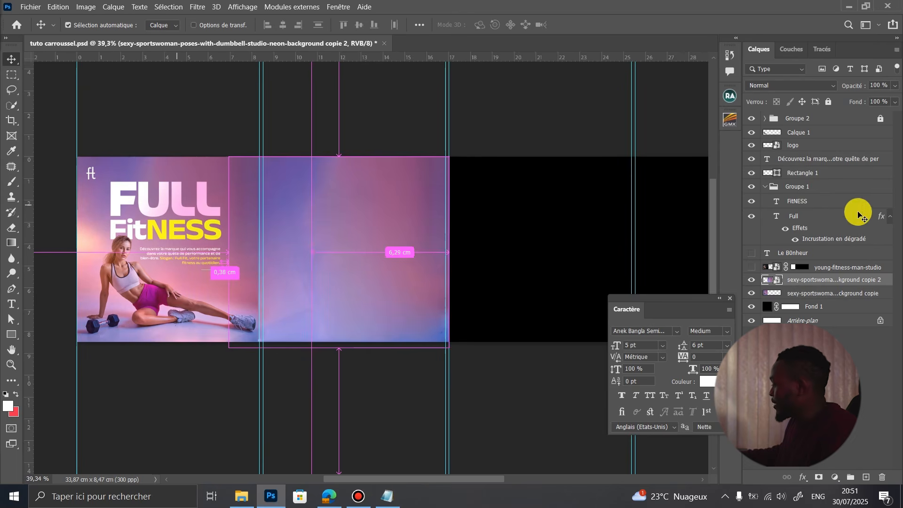
{"action": "left_click", "coordinate": [756, 190]}
{"action": "left_click", "coordinate": [751, 187]}
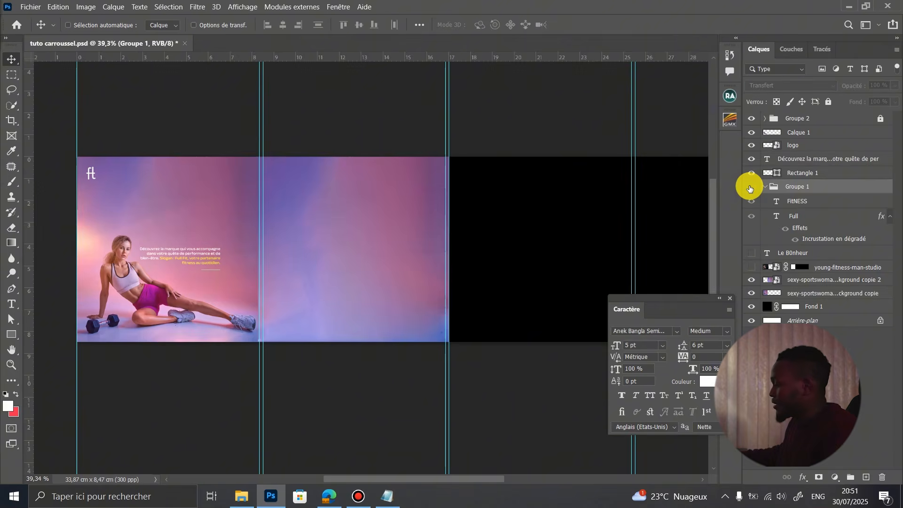
{"action": "left_click", "coordinate": [750, 190]}
{"action": "key", "text": "ctrl+j"}
{"action": "left_click_drag", "start_coordinate": [234, 202], "coordinate": [339, 202]}
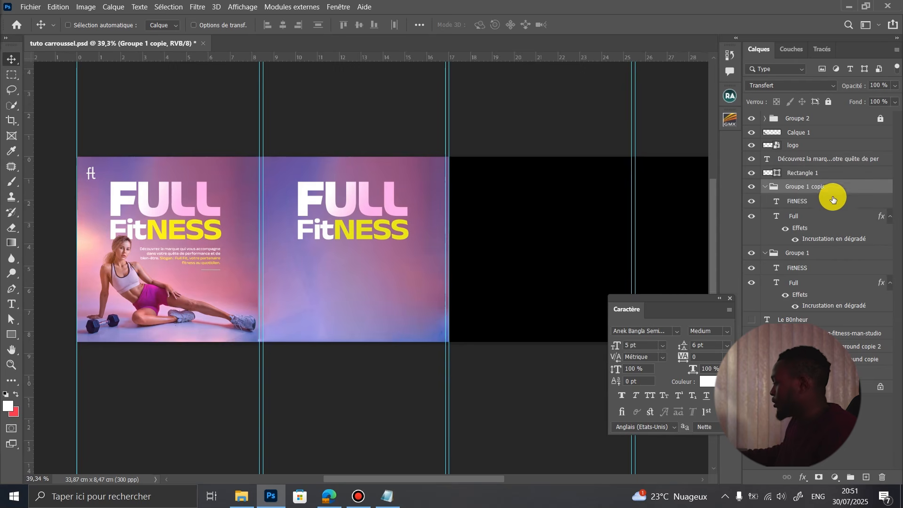
Hide the "Full" layer in the copied group and retype the "FitNESS" text as "Matériel de qualité" in a taller text box.
{"action": "left_click", "coordinate": [795, 203]}
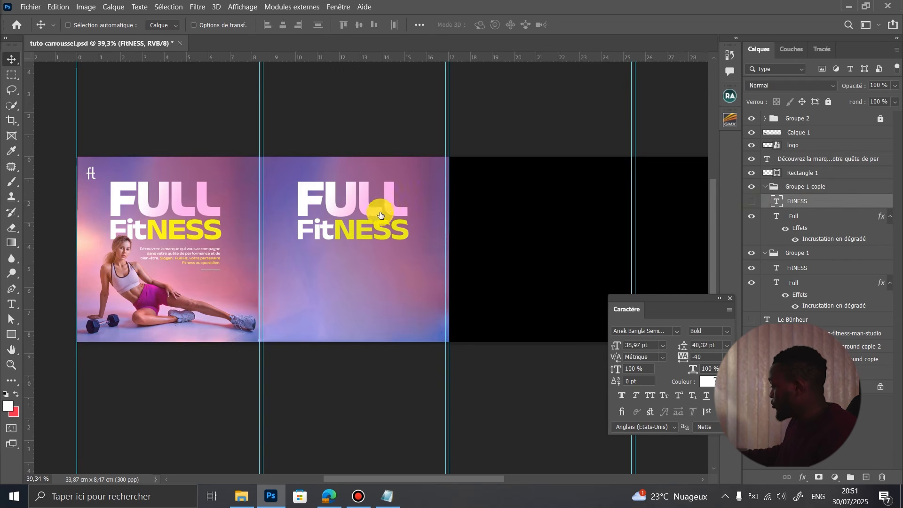
{"action": "key", "text": "ctrl+comma"}
{"action": "left_click", "coordinate": [753, 218]}
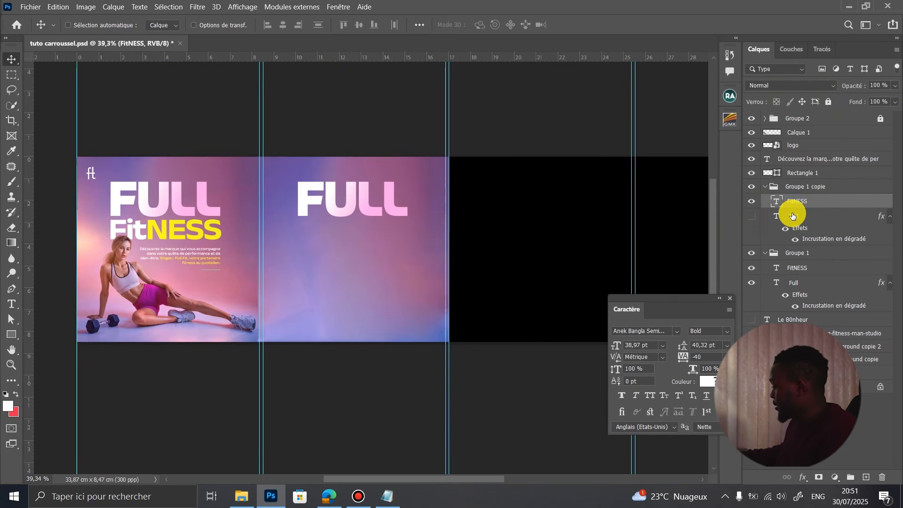
{"action": "double_click", "coordinate": [774, 204]}
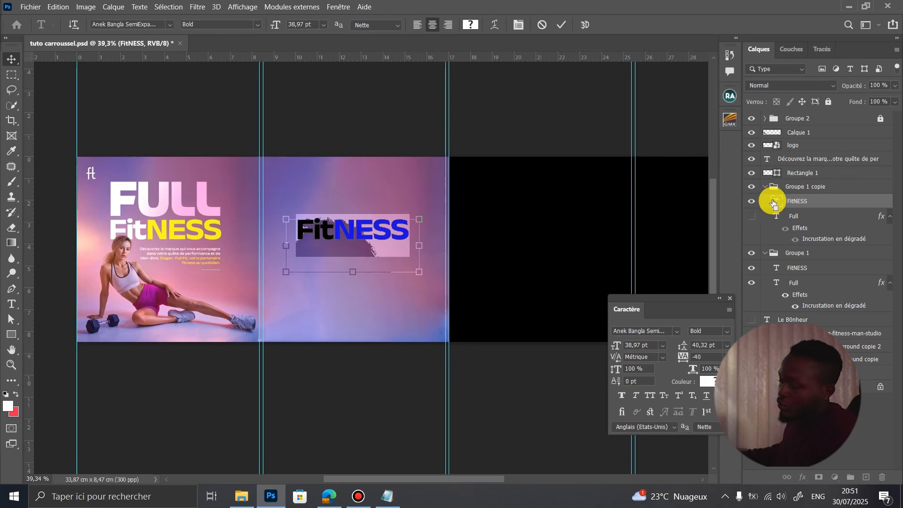
{"action": "type", "text": "Matériel de"}
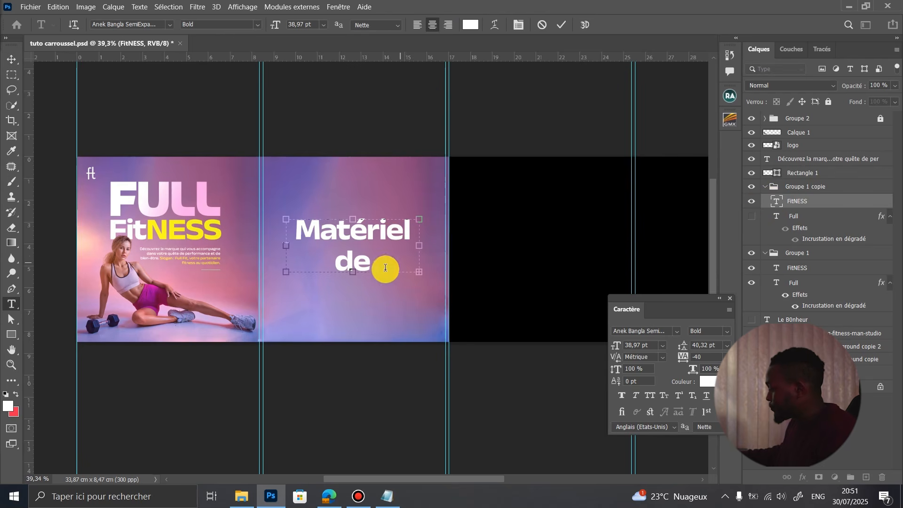
{"action": "left_click_drag", "start_coordinate": [358, 272], "coordinate": [367, 341]}
{"action": "type", "text": "qualité"}
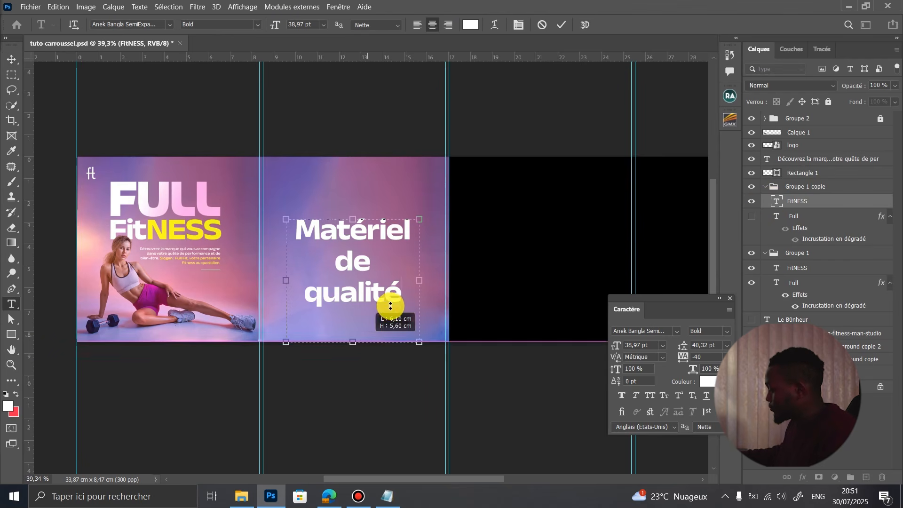
Shorten the second panel's heading to "Matériel" and reduce its text box to a single line.
{"action": "left_click_drag", "start_coordinate": [401, 298], "coordinate": [302, 257]}
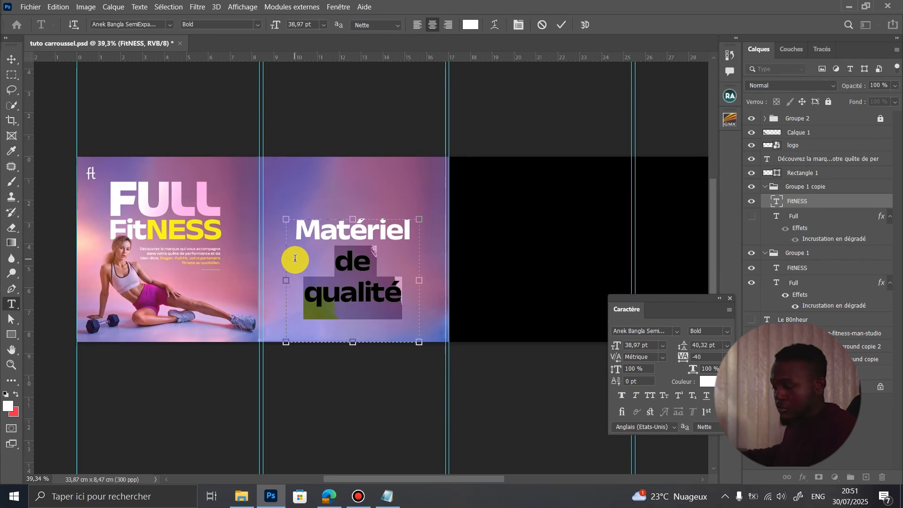
{"action": "key", "text": "BackSpace"}
{"action": "left_click_drag", "start_coordinate": [353, 342], "coordinate": [343, 218]}
{"action": "left_click", "coordinate": [562, 26]}
{"action": "key", "text": "v"}
Retype the duplicated "Matériel" line as "De qualité", enlarge its text box and place it directly under "Matériel".
{"action": "double_click", "coordinate": [346, 218]}
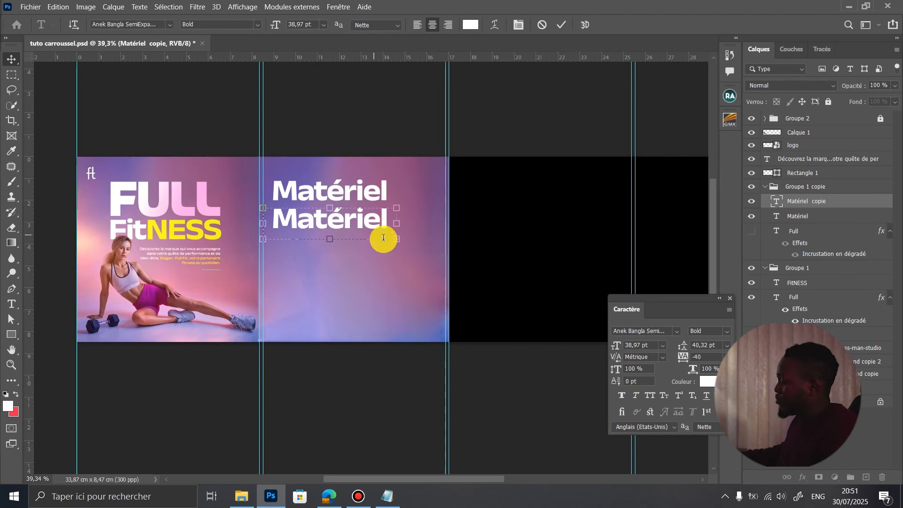
{"action": "type", "text": "de"}
{"action": "left_click_drag", "start_coordinate": [397, 239], "coordinate": [424, 267]}
{"action": "key", "text": "ctrl+a"}
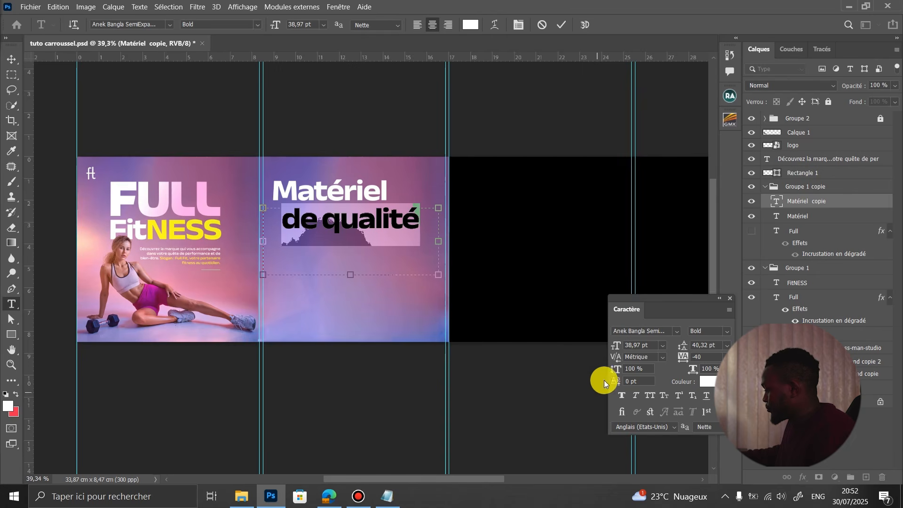
{"action": "left_click_drag", "start_coordinate": [300, 217], "coordinate": [280, 214]}
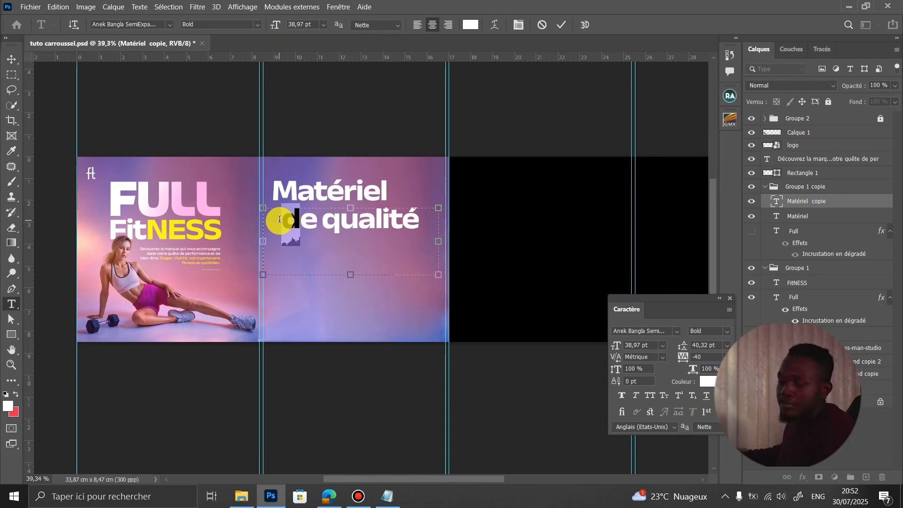
{"action": "type", "text": "D"}
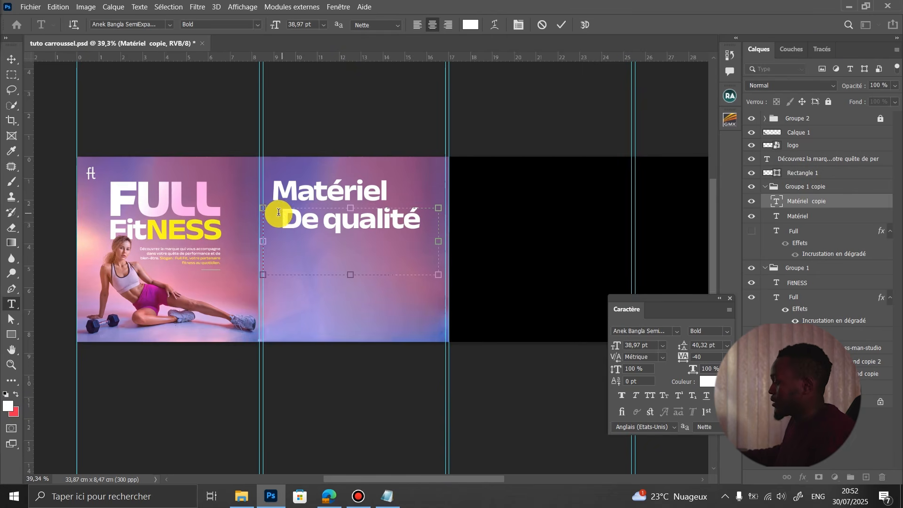
{"action": "left_click", "coordinate": [12, 59]}
{"action": "left_click_drag", "start_coordinate": [333, 234], "coordinate": [322, 235]}
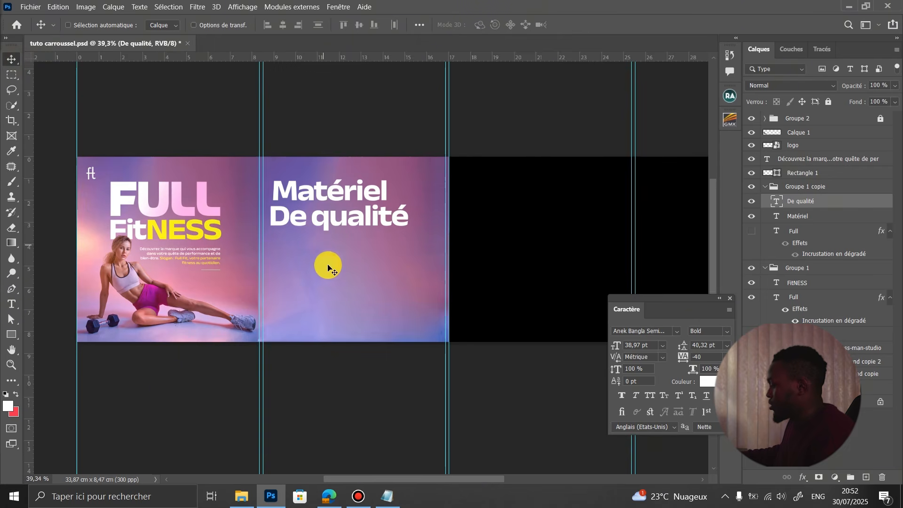
Try the Cursive Elegant font on the "De qualité" line and a position above "Matériel", and undo both changes.
{"action": "left_click", "coordinate": [676, 331]}
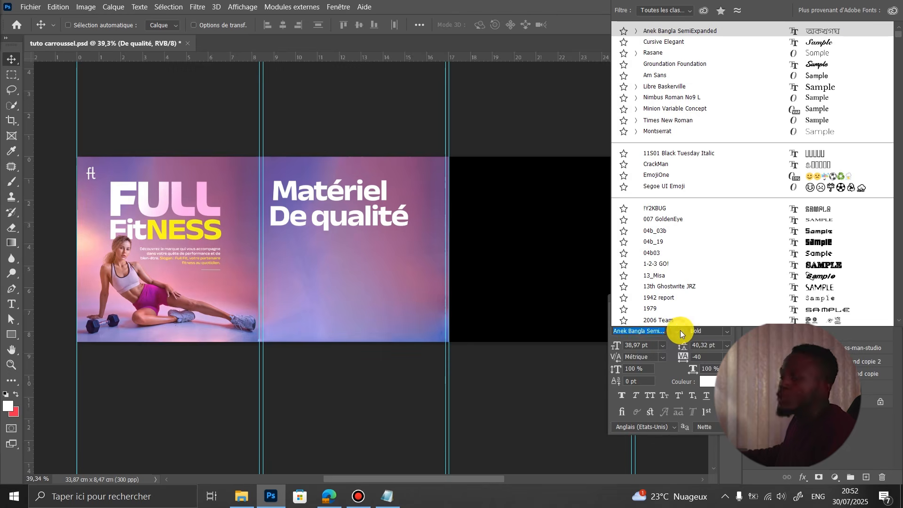
{"action": "type", "text": "1979"}
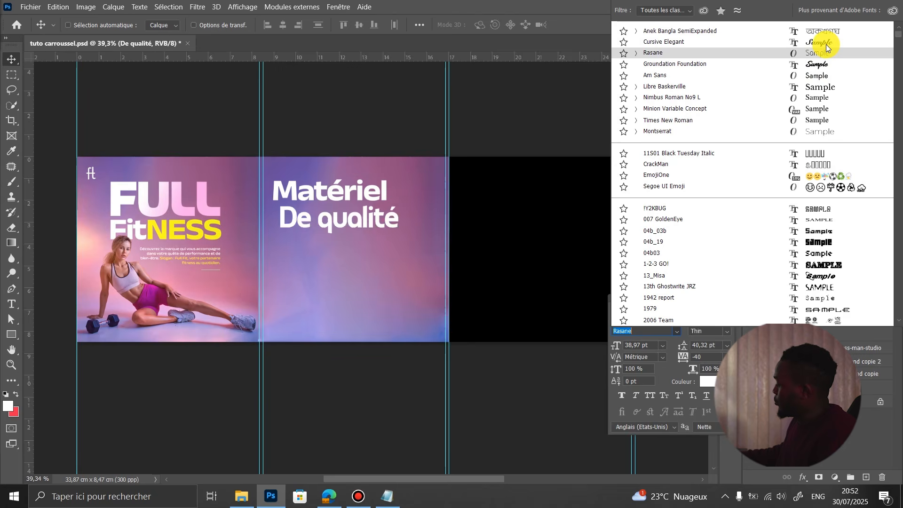
{"action": "left_click", "coordinate": [827, 45]}
{"action": "left_click_drag", "start_coordinate": [347, 228], "coordinate": [333, 175]}
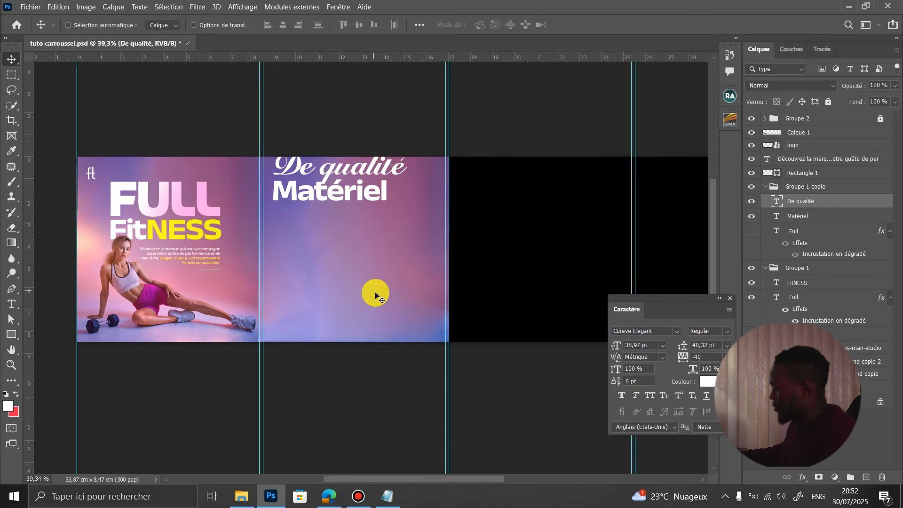
{"action": "key", "text": "ctrl"}
{"action": "key", "text": "ctrl+z"}
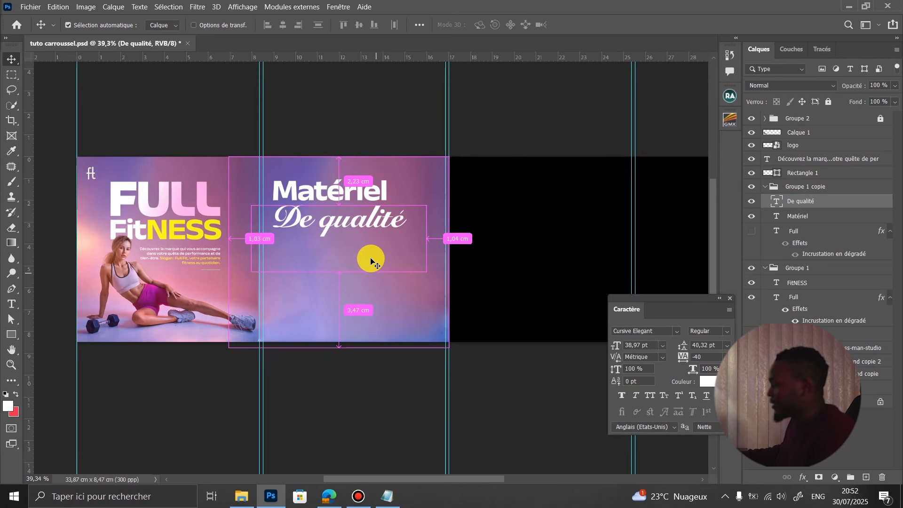
{"action": "key", "text": "ctrl+z"}
Select the "Matériel" heading line on the second panel.
{"action": "left_click", "coordinate": [346, 192]}
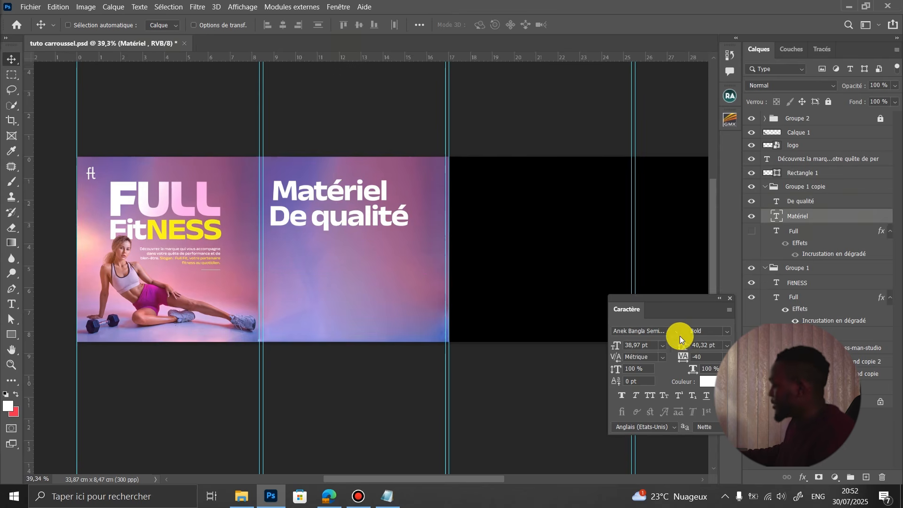
Set the Matériel text to the Cursive Elegant font with a tracking of -5 and nudge it above De qualité.
{"action": "left_click", "coordinate": [676, 331]}
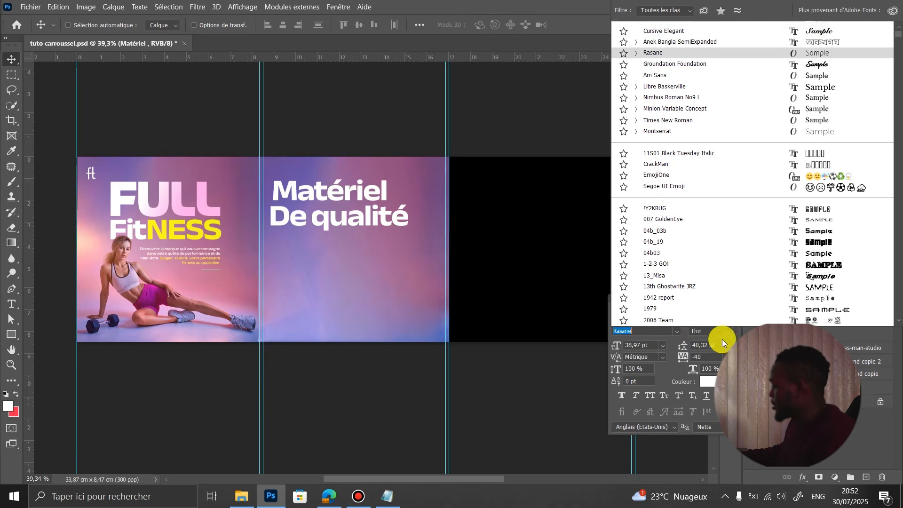
{"action": "left_click", "coordinate": [808, 31]}
{"action": "left_click", "coordinate": [724, 356]}
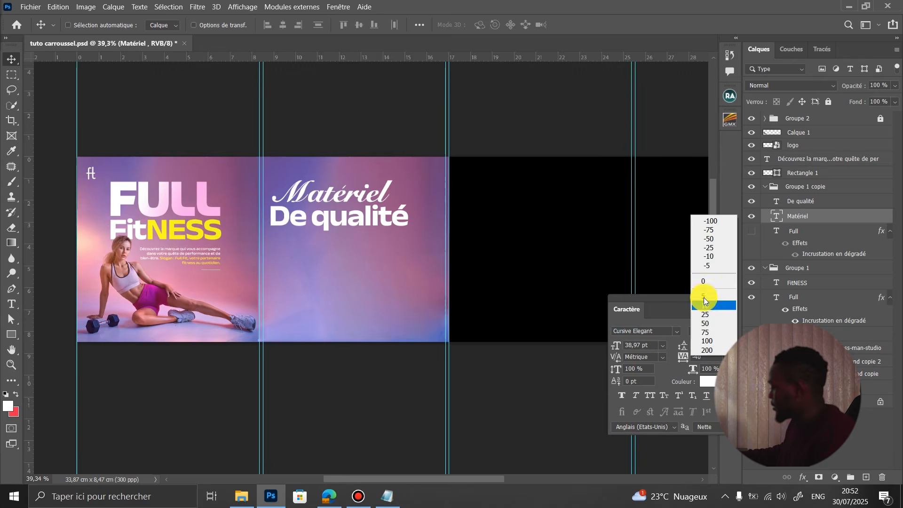
{"action": "left_click", "coordinate": [705, 271]}
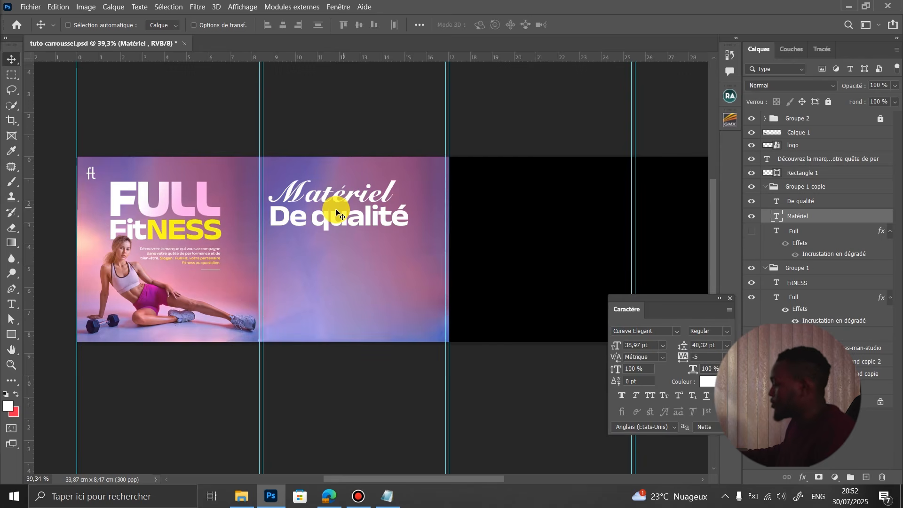
{"action": "scroll", "coordinate": [329, 220], "scroll_direction": "up", "scroll_amount": 2}
{"action": "left_click_drag", "start_coordinate": [328, 199], "coordinate": [339, 198]}
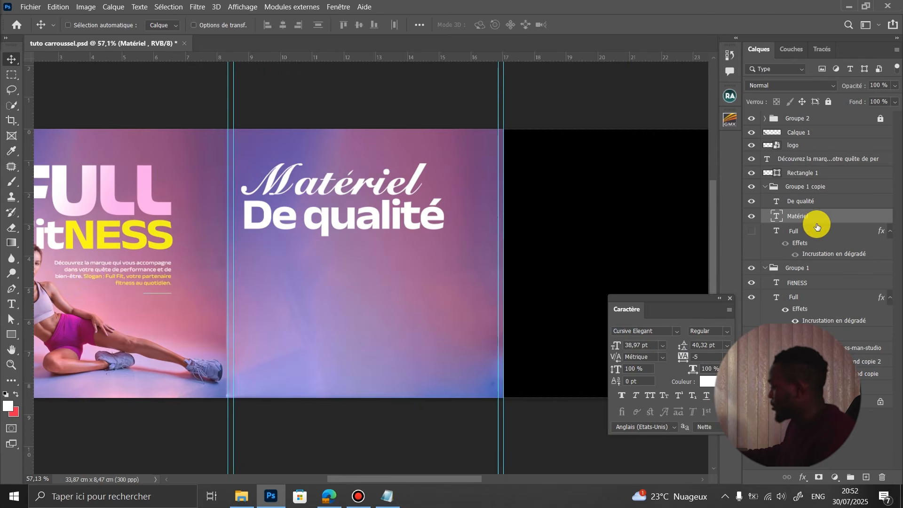
Scale down the Groupe 1 copie title group with Free Transform and centre it near the top of the second slide.
{"action": "left_click", "coordinate": [799, 193]}
{"action": "left_click", "coordinate": [753, 187]}
{"action": "left_click", "coordinate": [753, 188]}
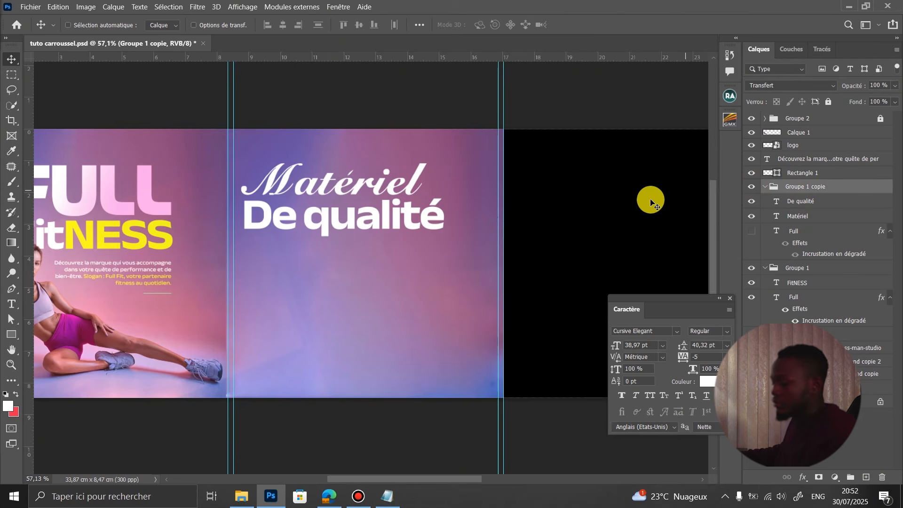
{"action": "key", "text": "ctrl"}
{"action": "key", "text": "ctrl+t"}
{"action": "left_click_drag", "start_coordinate": [471, 295], "coordinate": [375, 274]}
{"action": "left_click_drag", "start_coordinate": [315, 225], "coordinate": [363, 217]}
{"action": "left_click_drag", "start_coordinate": [442, 203], "coordinate": [466, 203]}
{"action": "left_click_drag", "start_coordinate": [408, 201], "coordinate": [367, 202]}
{"action": "scroll", "coordinate": [393, 205], "scroll_direction": "down", "scroll_amount": 4}
{"action": "key", "text": "Return"}
{"action": "scroll", "coordinate": [370, 200], "scroll_direction": "up", "scroll_amount": 1}
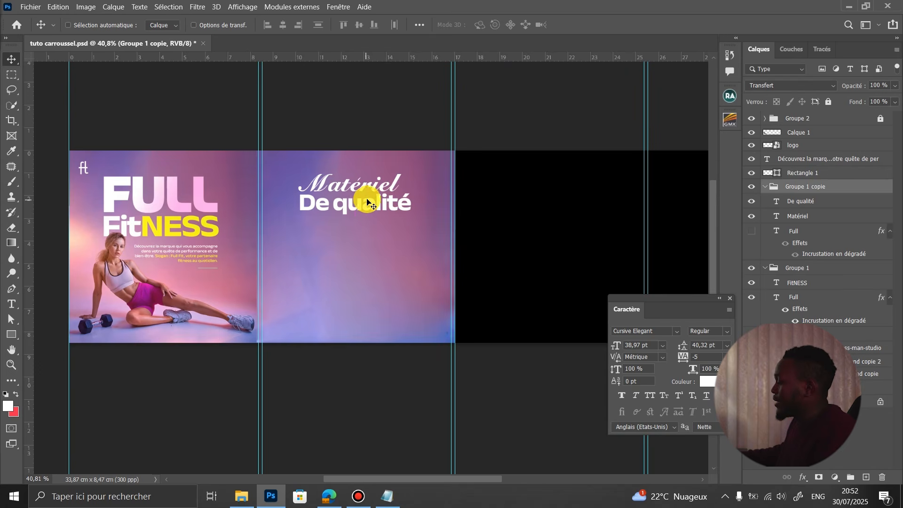
Recolour the De qualité text with the yellow f8f91c sampled from NESS on the first slide.
{"action": "left_click", "coordinate": [798, 210]}
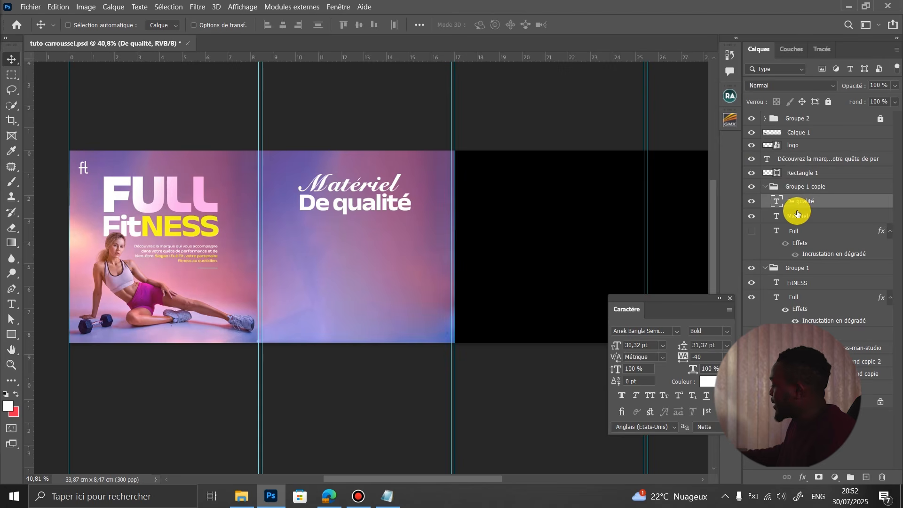
{"action": "left_click", "coordinate": [707, 382]}
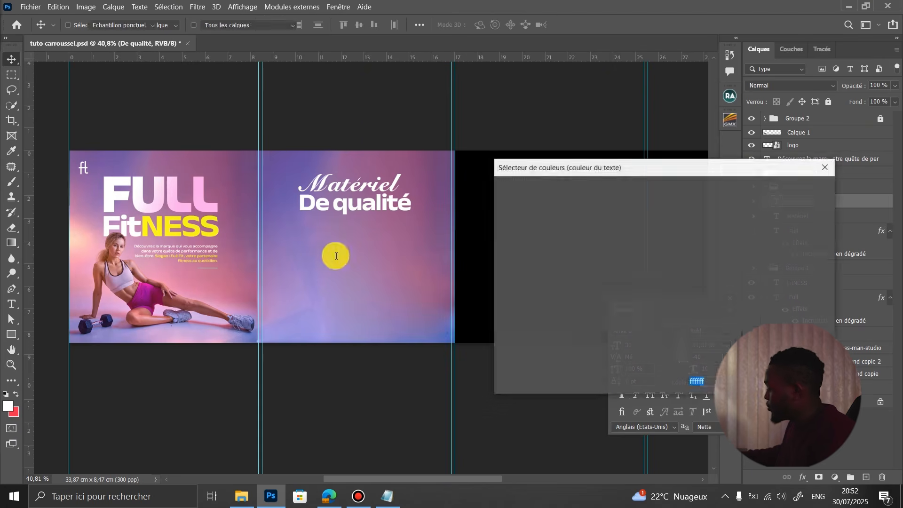
{"action": "left_click", "coordinate": [196, 232]}
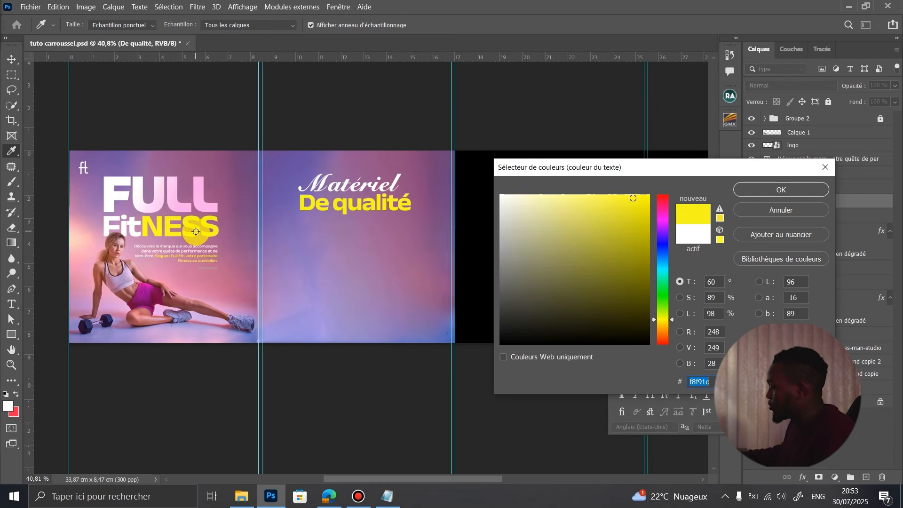
{"action": "left_click", "coordinate": [779, 190]}
Copy the layer style of the first slide's Full text and paste it onto the Matériel text layer.
{"action": "left_click", "coordinate": [214, 193], "text": "ctrl"}
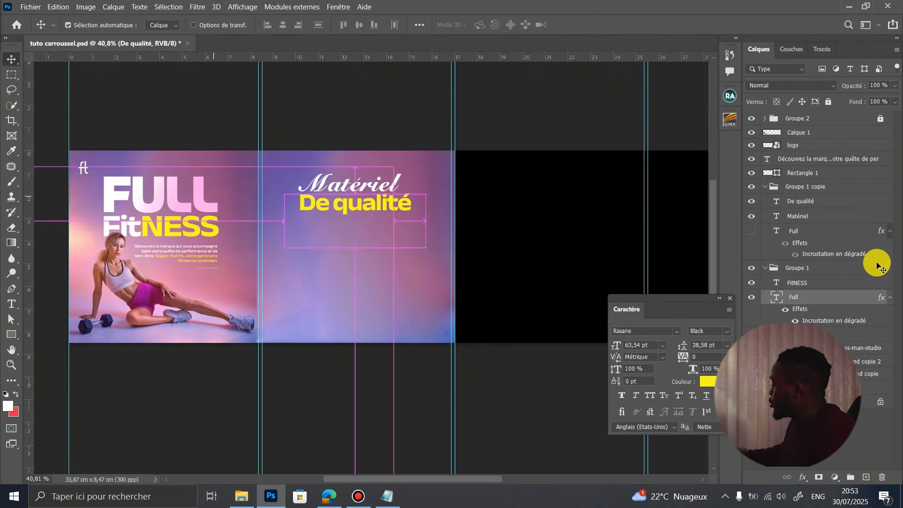
{"action": "right_click", "coordinate": [817, 298]}
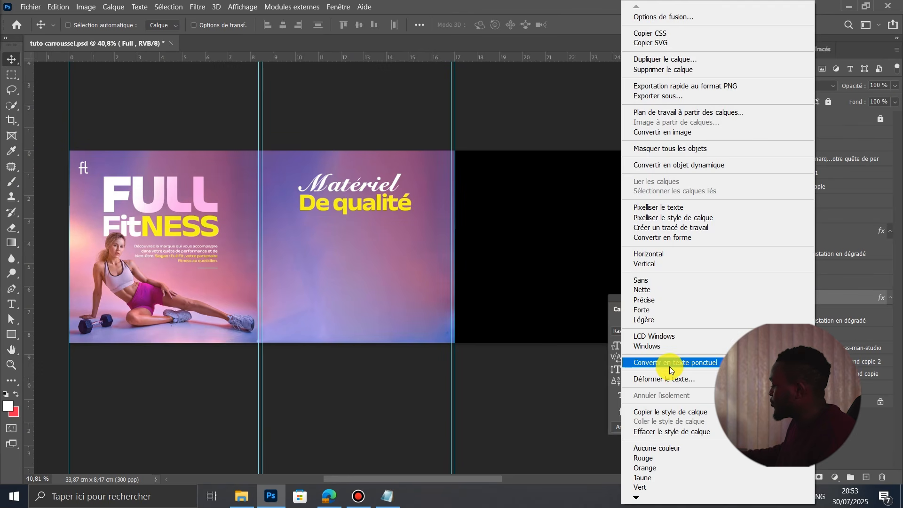
{"action": "left_click", "coordinate": [678, 412]}
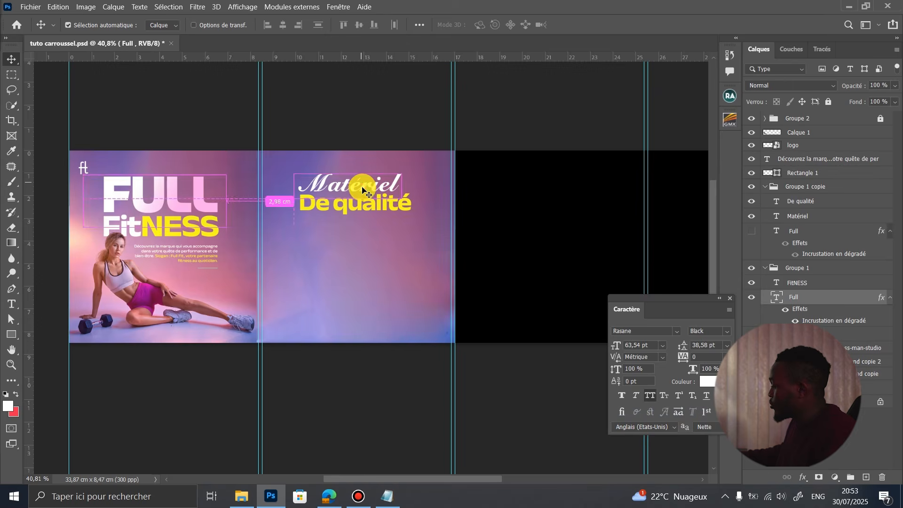
{"action": "left_click", "coordinate": [359, 182], "text": "ctrl"}
{"action": "right_click", "coordinate": [800, 214]}
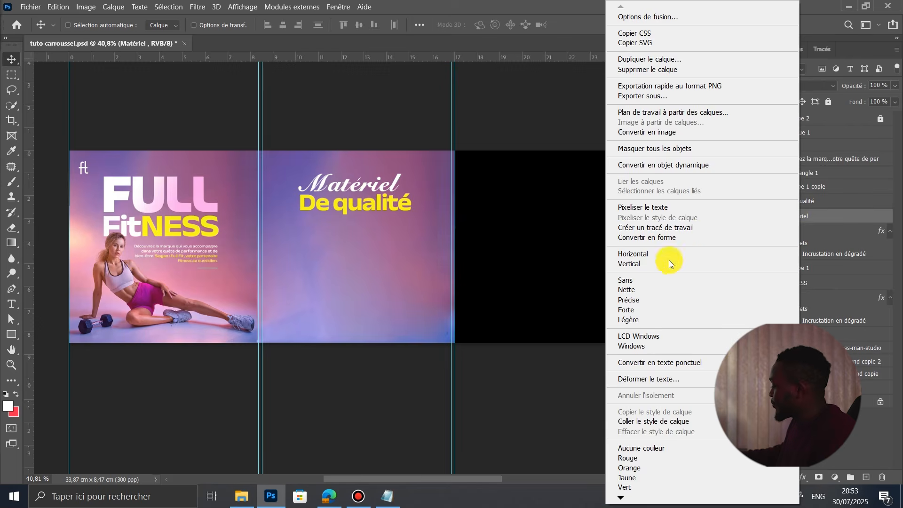
{"action": "left_click", "coordinate": [658, 408]}
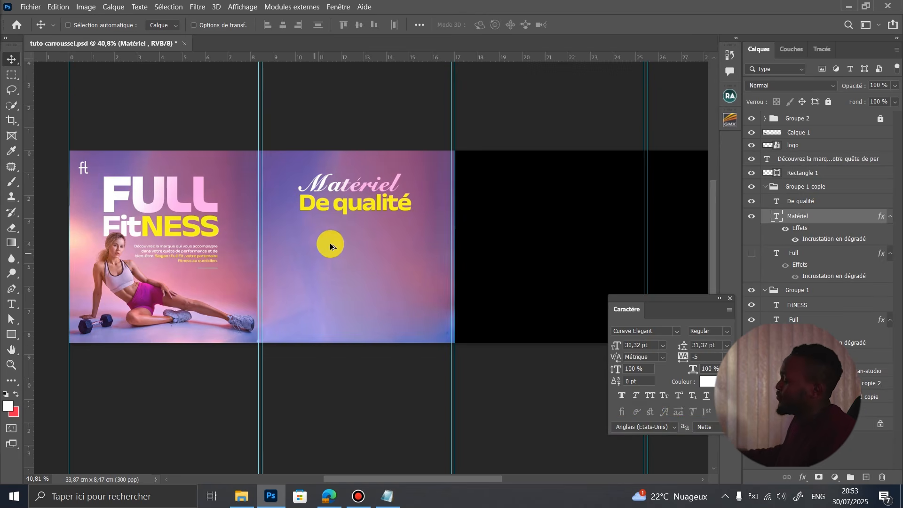
Try hiding the second slide's purple background image against the black canvas, and undo the hiding.
{"action": "scroll", "coordinate": [330, 243], "scroll_direction": "up", "scroll_amount": 2}
{"action": "scroll", "coordinate": [342, 189], "scroll_direction": "down", "scroll_amount": 3}
{"action": "scroll", "coordinate": [330, 192], "scroll_direction": "up", "scroll_amount": 2}
{"action": "left_click", "coordinate": [357, 264], "text": "ctrl"}
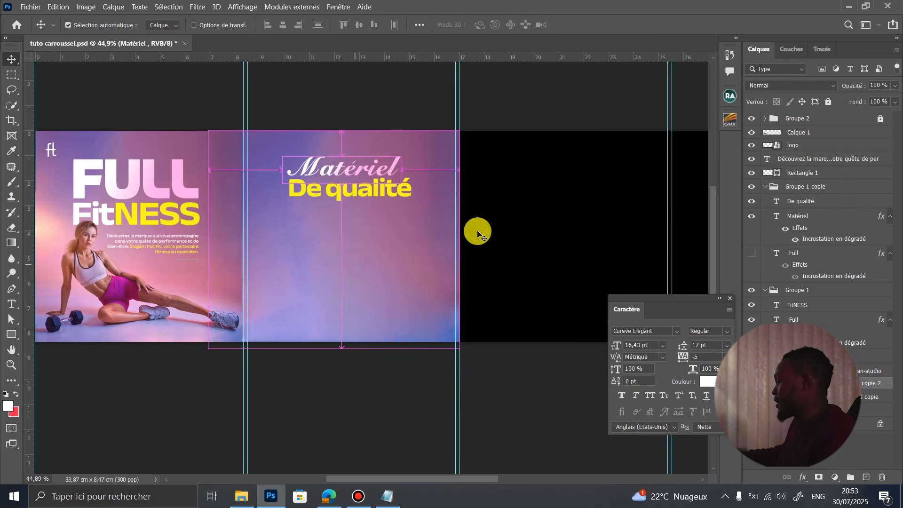
{"action": "left_click", "coordinate": [752, 384]}
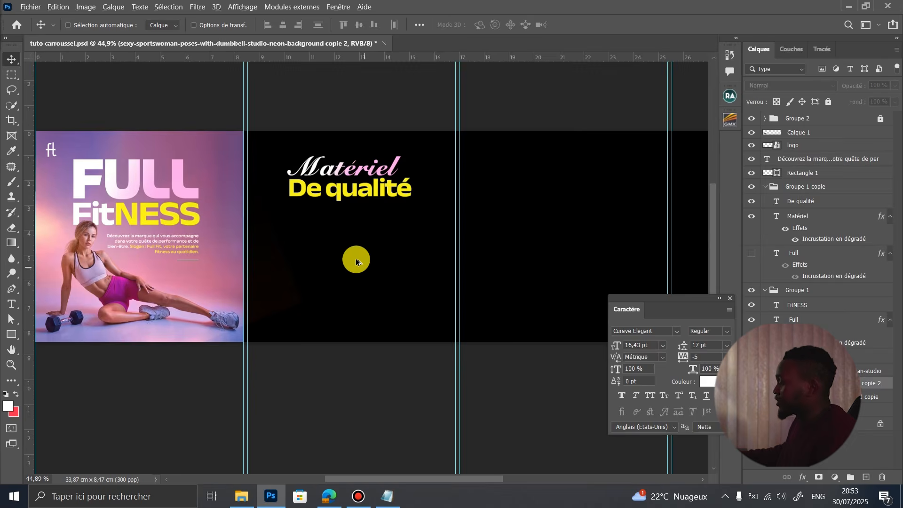
{"action": "scroll", "coordinate": [359, 208], "scroll_direction": "up", "scroll_amount": 4}
{"action": "scroll", "coordinate": [297, 196], "scroll_direction": "down", "scroll_amount": 6}
{"action": "scroll", "coordinate": [288, 196], "scroll_direction": "up", "scroll_amount": 2}
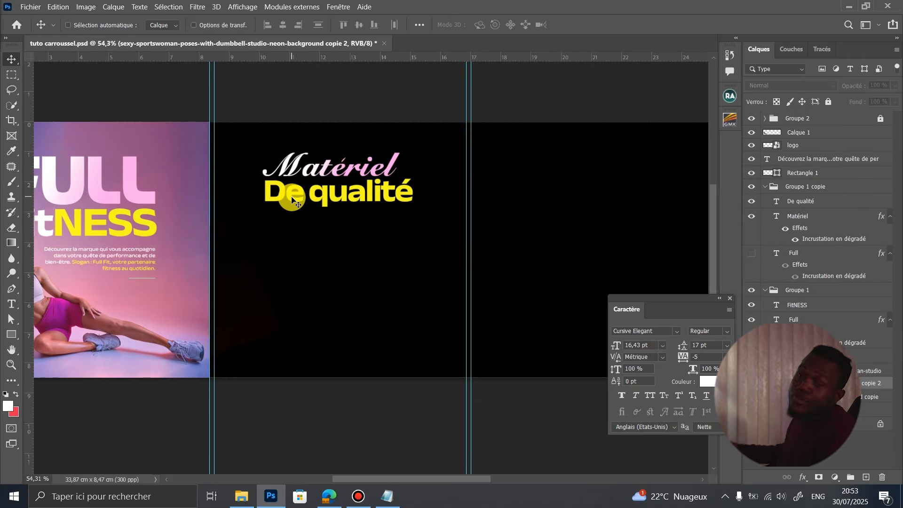
{"action": "key", "text": "ctrl"}
{"action": "key", "text": "ctrl+z"}
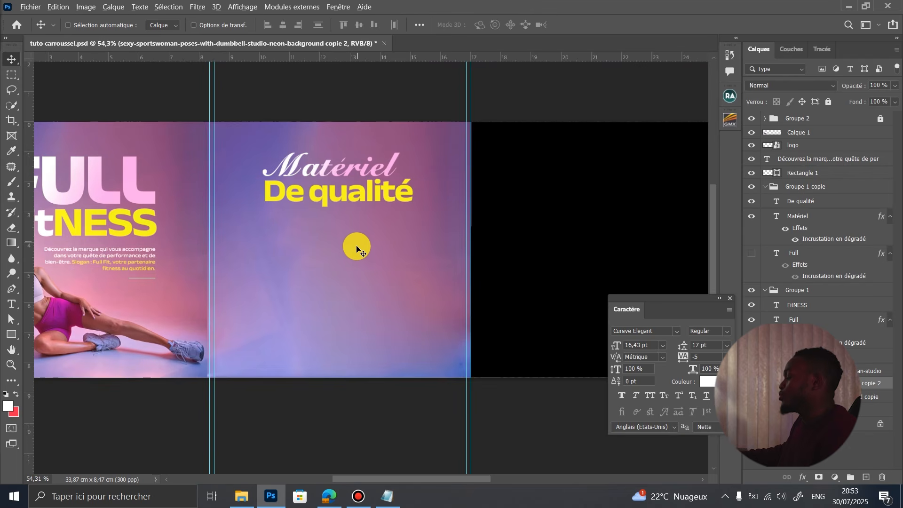
Hide the second slide's background image layer, the one ending in copie 2, to leave the title on black.
{"action": "scroll", "coordinate": [361, 236], "scroll_direction": "down", "scroll_amount": 3}
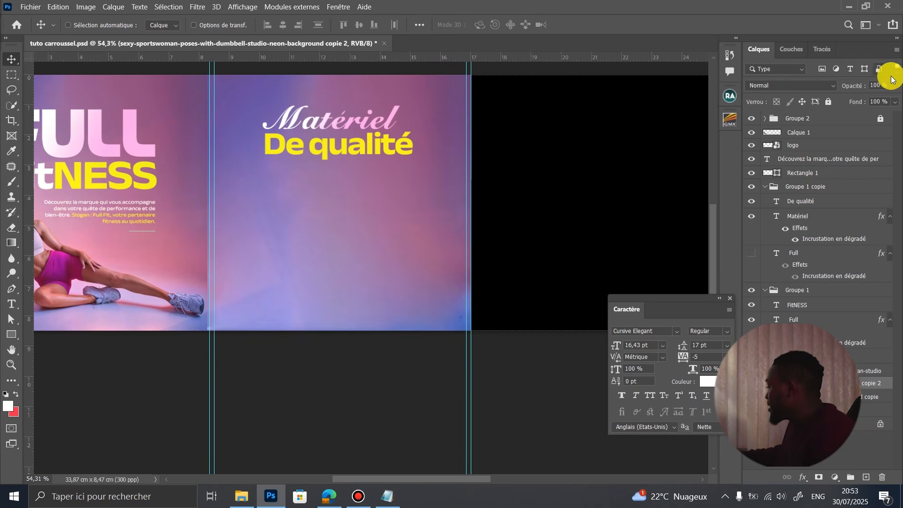
{"action": "left_click_drag", "start_coordinate": [862, 99], "coordinate": [899, 134]}
{"action": "left_click", "coordinate": [752, 383]}
{"action": "scroll", "coordinate": [377, 235], "scroll_direction": "down", "scroll_amount": 4}
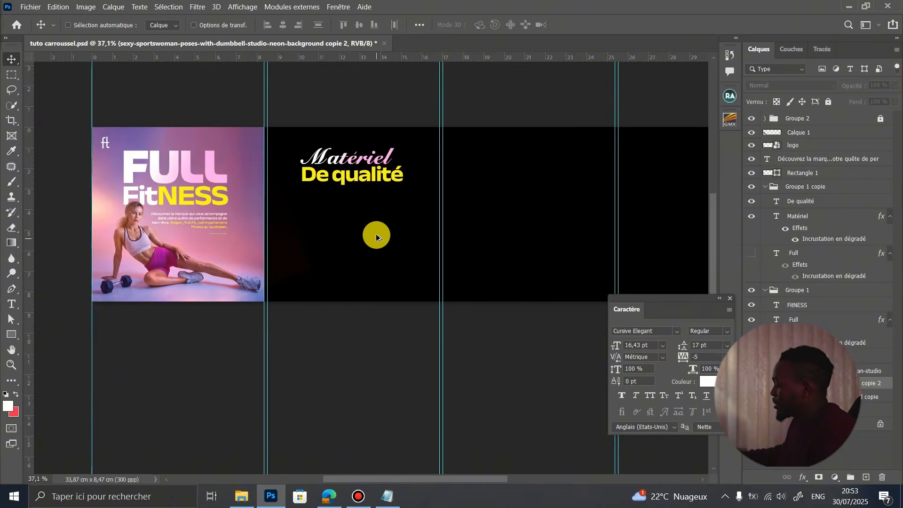
{"action": "scroll", "coordinate": [391, 191], "scroll_direction": "up", "scroll_amount": 4}
{"action": "scroll", "coordinate": [280, 184], "scroll_direction": "down", "scroll_amount": 3}
{"action": "scroll", "coordinate": [207, 305], "scroll_direction": "up", "scroll_amount": 2}
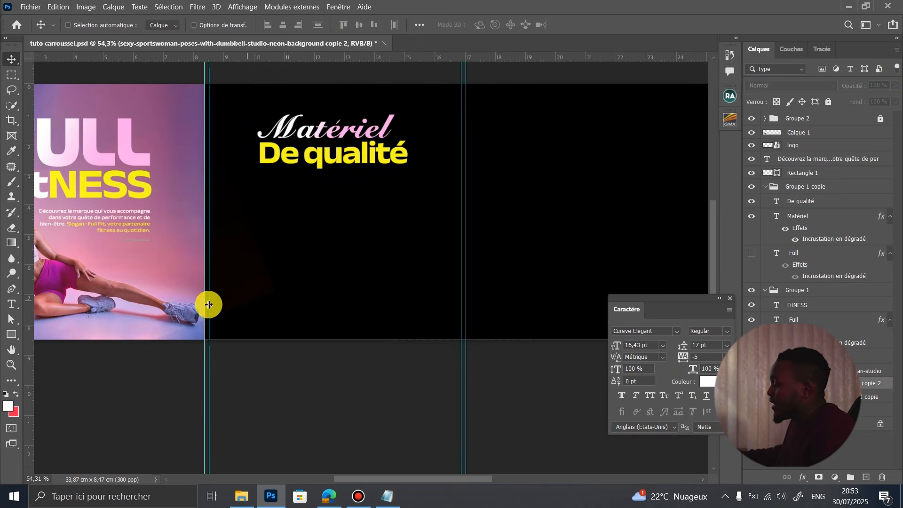
{"action": "scroll", "coordinate": [145, 212], "scroll_direction": "down", "scroll_amount": 3}
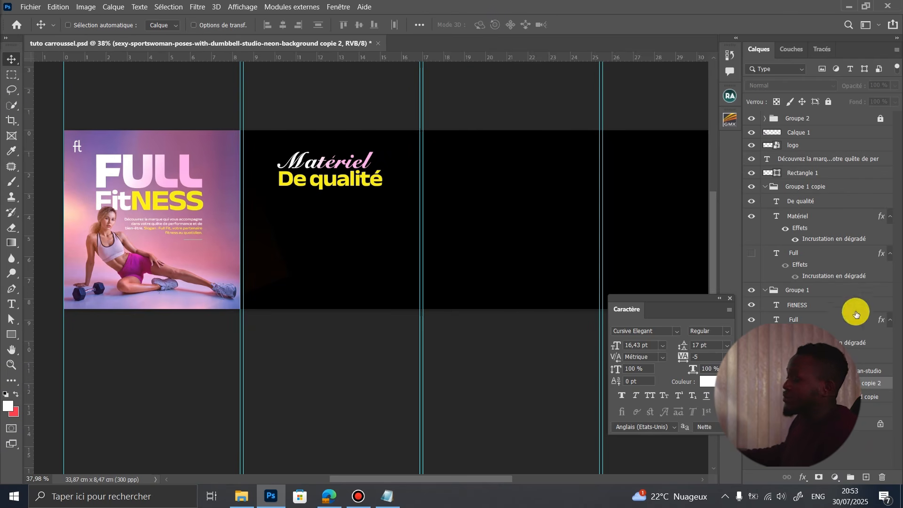
Add a new empty layer and set the foreground colour to a purple based on the first slide's background.
{"action": "left_click", "coordinate": [864, 479]}
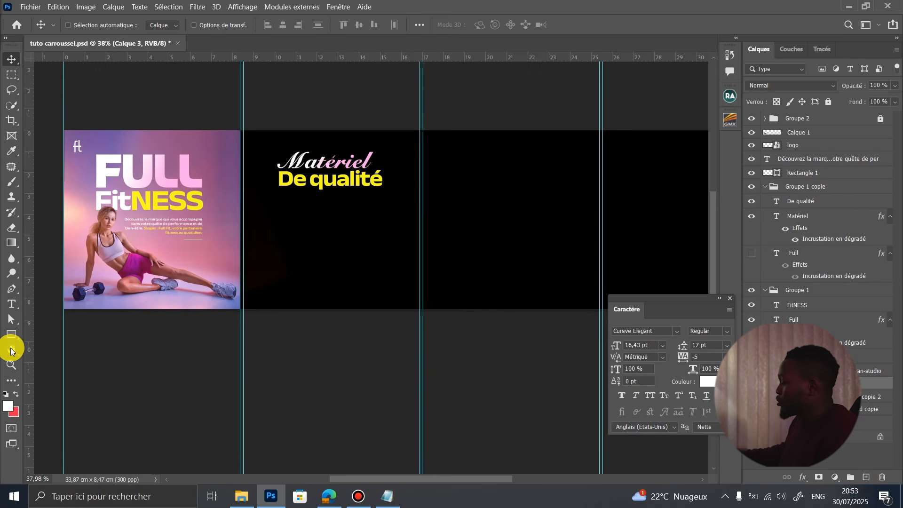
{"action": "left_click", "coordinate": [8, 405]}
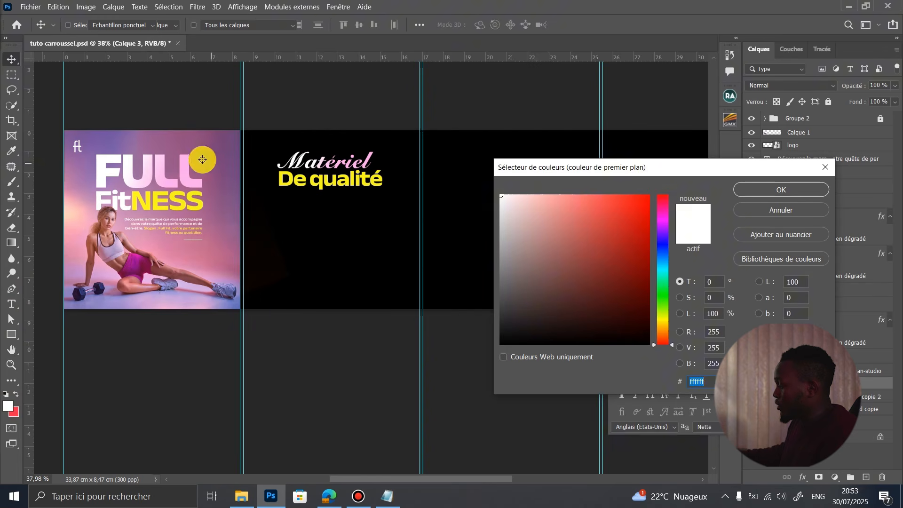
{"action": "left_click", "coordinate": [105, 141]}
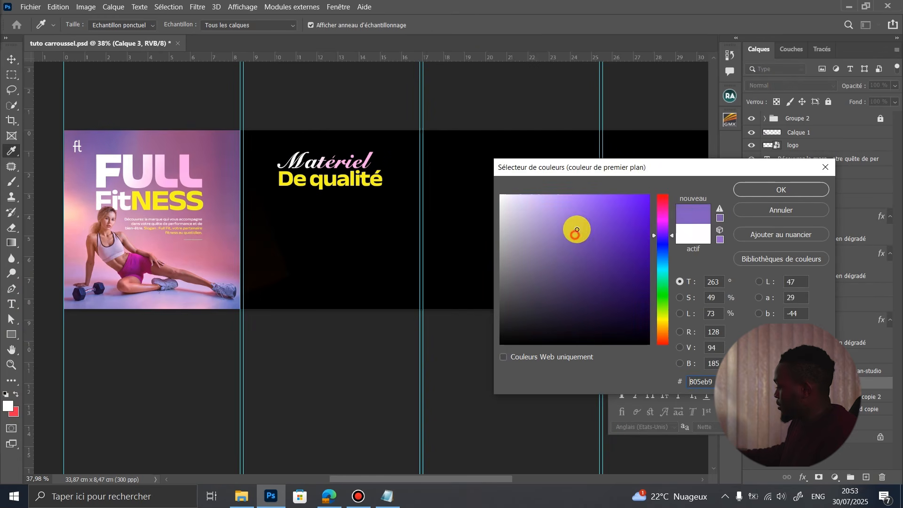
{"action": "left_click", "coordinate": [755, 190]}
{"action": "key", "text": "v"}
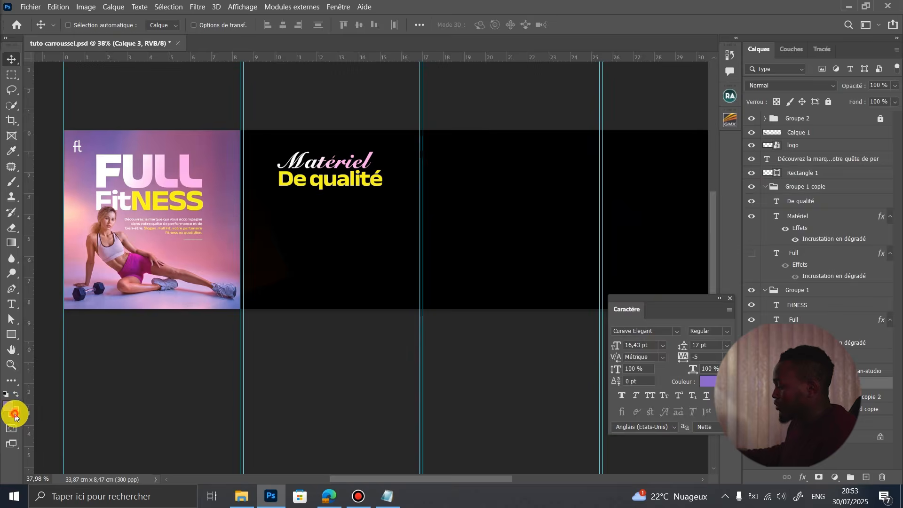
Set the background colour to pink ff8ee1, starting from a colour sampled on the first slide's FULL text.
{"action": "left_click", "coordinate": [14, 416]}
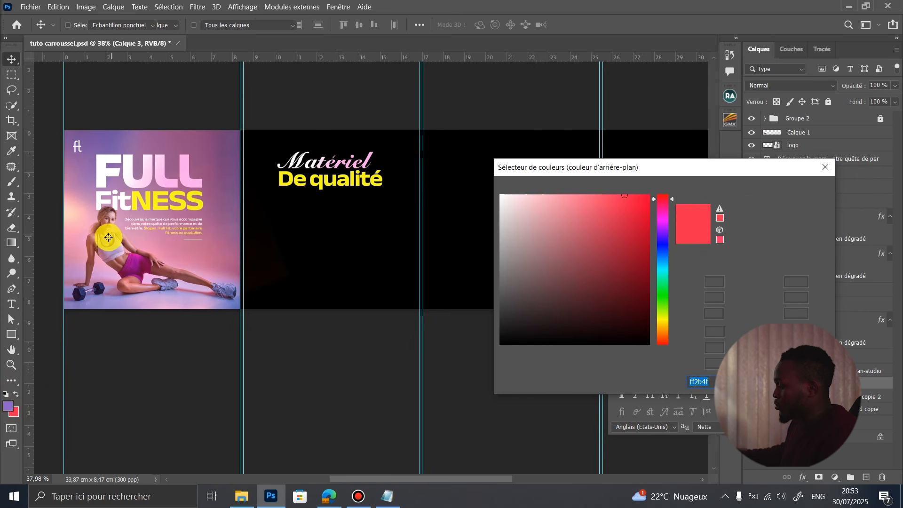
{"action": "left_click", "coordinate": [139, 262]}
{"action": "left_click_drag", "start_coordinate": [593, 236], "coordinate": [569, 211]}
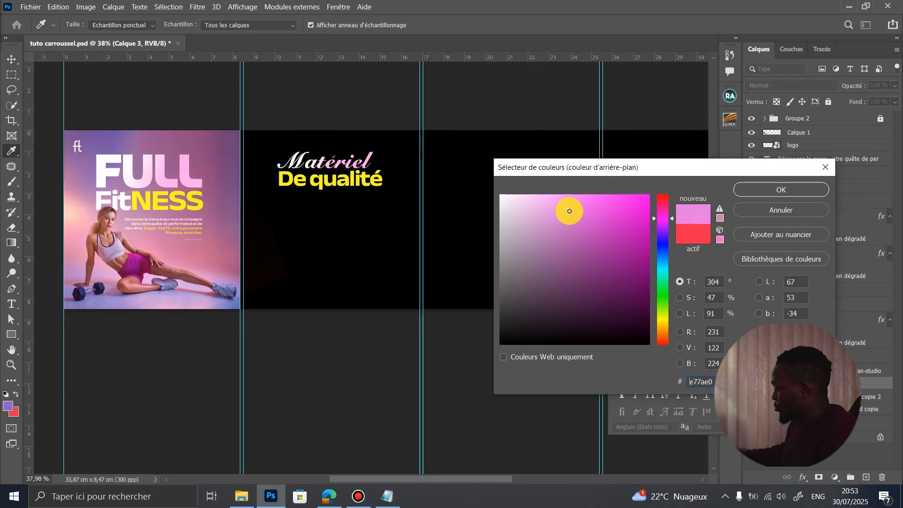
{"action": "left_click", "coordinate": [187, 184]}
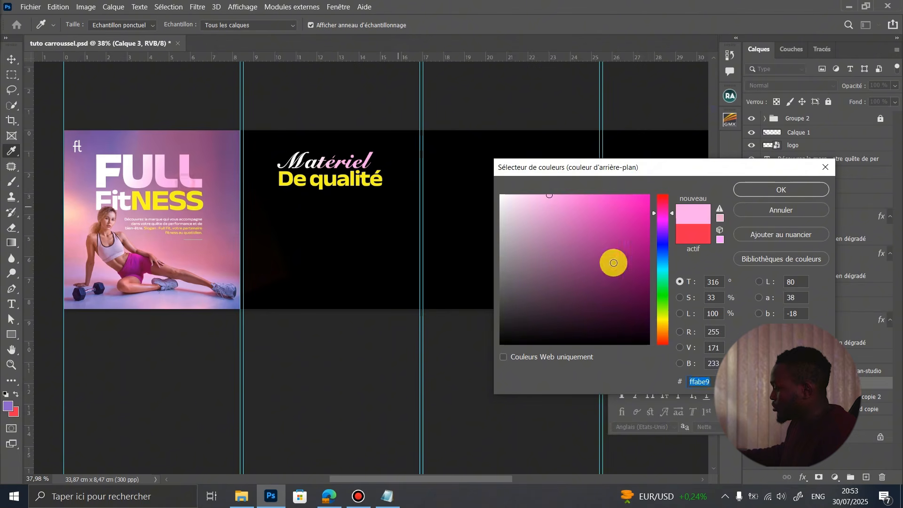
{"action": "left_click_drag", "start_coordinate": [548, 208], "coordinate": [566, 182]}
{"action": "left_click", "coordinate": [806, 191]}
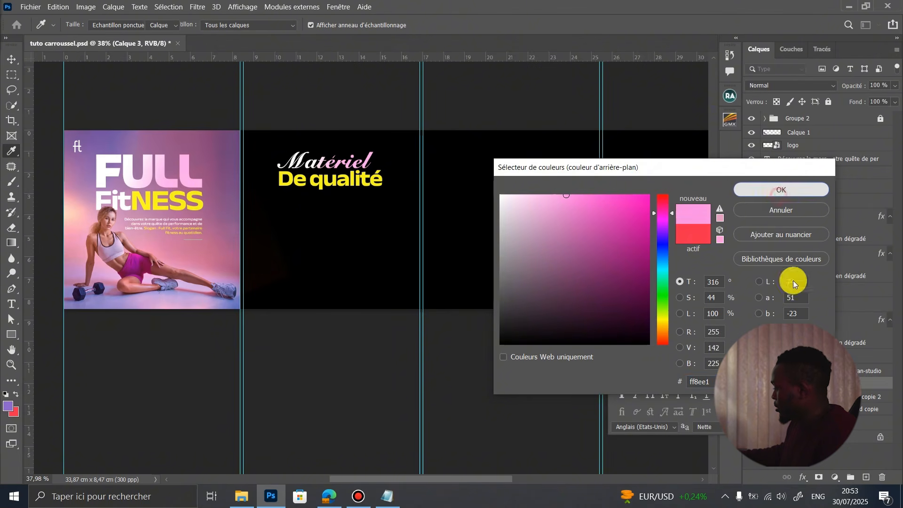
Paint a soft purple glow with a 1255 px brush behind the second slide's title and move it along the upper edge.
{"action": "left_click", "coordinate": [14, 180]}
{"action": "left_click_drag", "start_coordinate": [295, 206], "coordinate": [318, 205]}
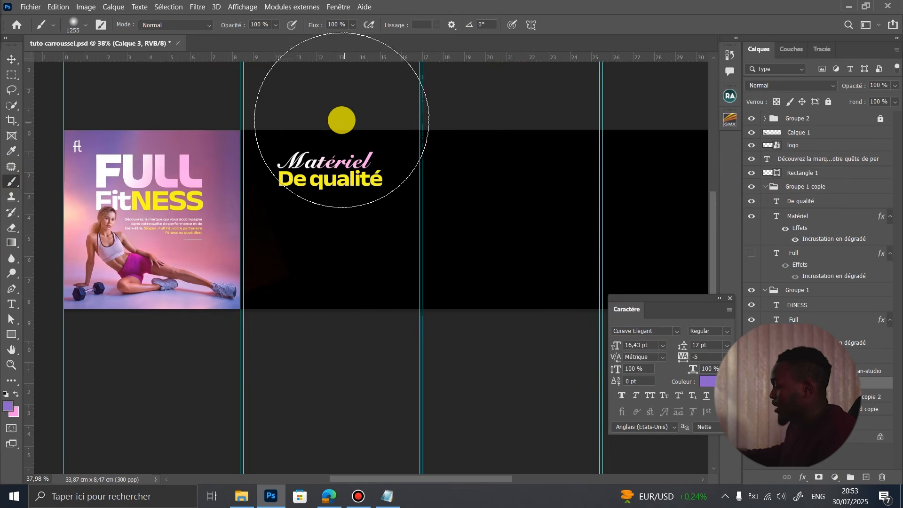
{"action": "left_click", "coordinate": [342, 121]}
{"action": "left_click", "coordinate": [12, 60]}
{"action": "left_click_drag", "start_coordinate": [315, 183], "coordinate": [320, 154]}
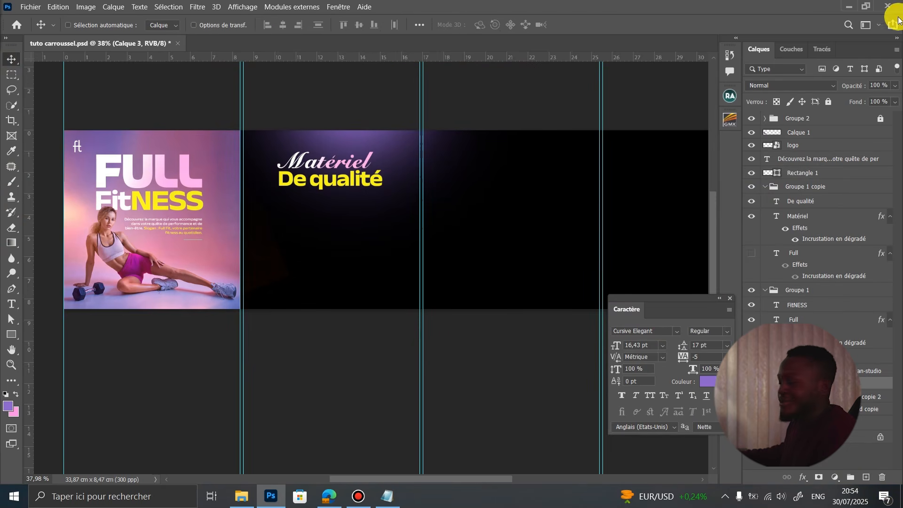
Set the purple glow layer's opacity to 90% and add a new empty layer above it.
{"action": "mouse_move", "coordinate": [878, 102]}
{"action": "left_mouse_down"}
{"action": "mouse_move", "coordinate": [817, 103]}
{"action": "mouse_move", "coordinate": [888, 101]}
{"action": "left_mouse_up"}
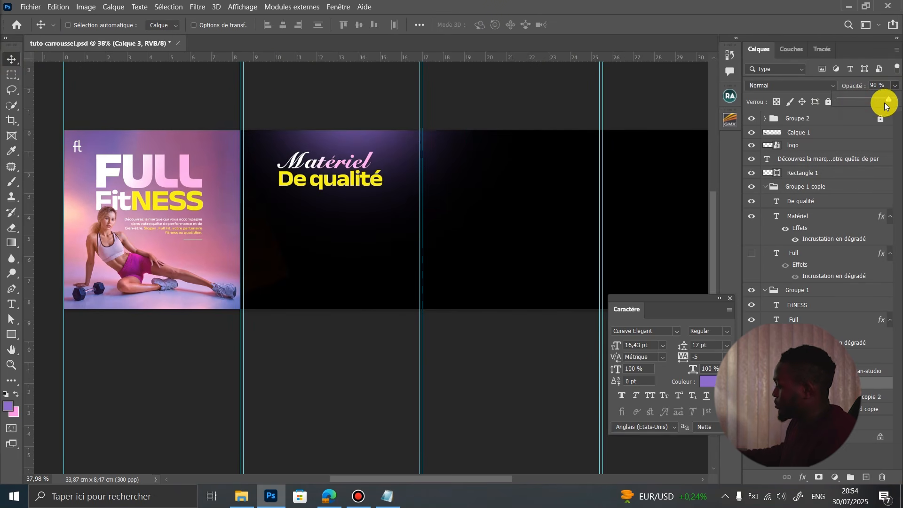
{"action": "scroll", "coordinate": [351, 254], "scroll_direction": "down", "scroll_amount": 2}
{"action": "scroll", "coordinate": [354, 245], "scroll_direction": "up", "scroll_amount": 2}
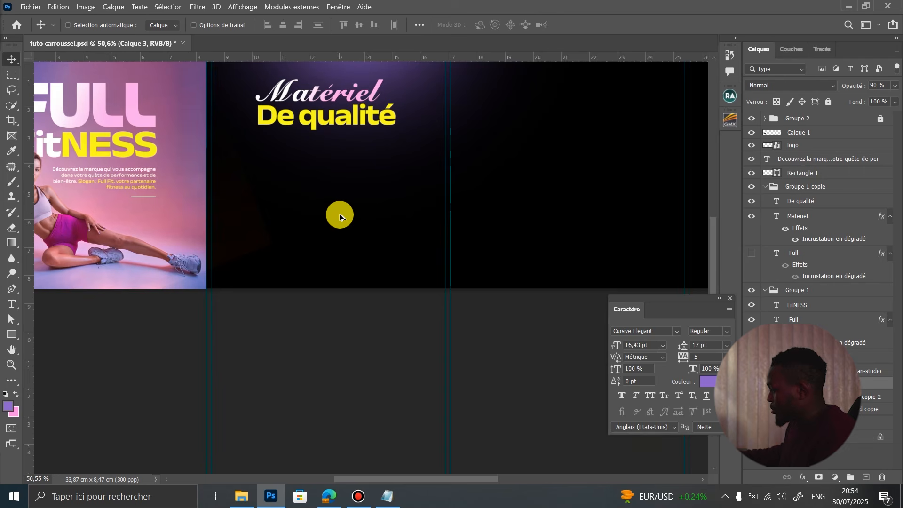
{"action": "left_click", "coordinate": [862, 478]}
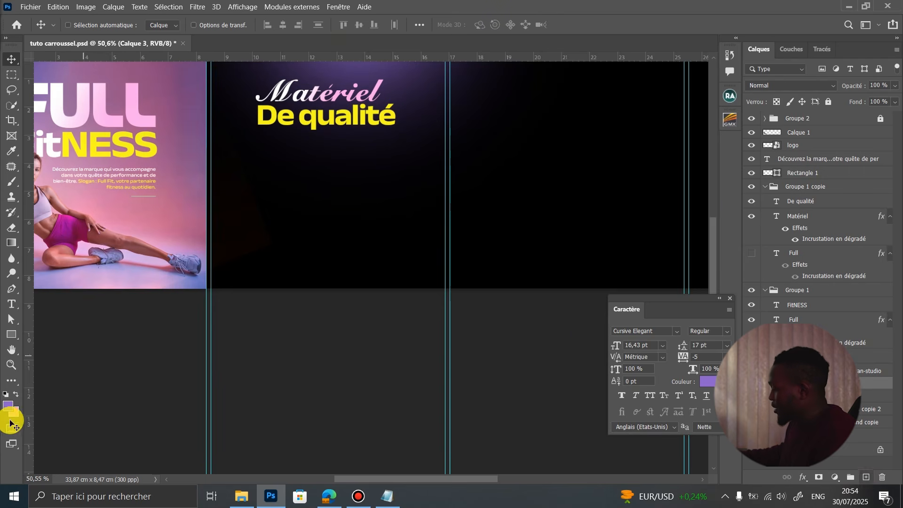
Set the foreground colour to pink ff79dc.
{"action": "left_click", "coordinate": [12, 406]}
{"action": "left_click", "coordinate": [579, 201]}
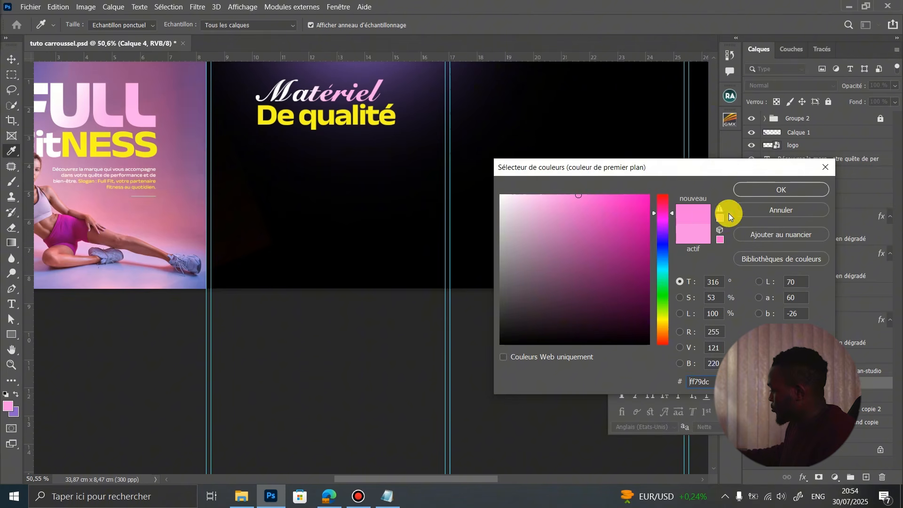
{"action": "left_click", "coordinate": [750, 190]}
Paint a soft pink glow with a 1255 px brush along the second slide's lower edge.
{"action": "left_click", "coordinate": [12, 182]}
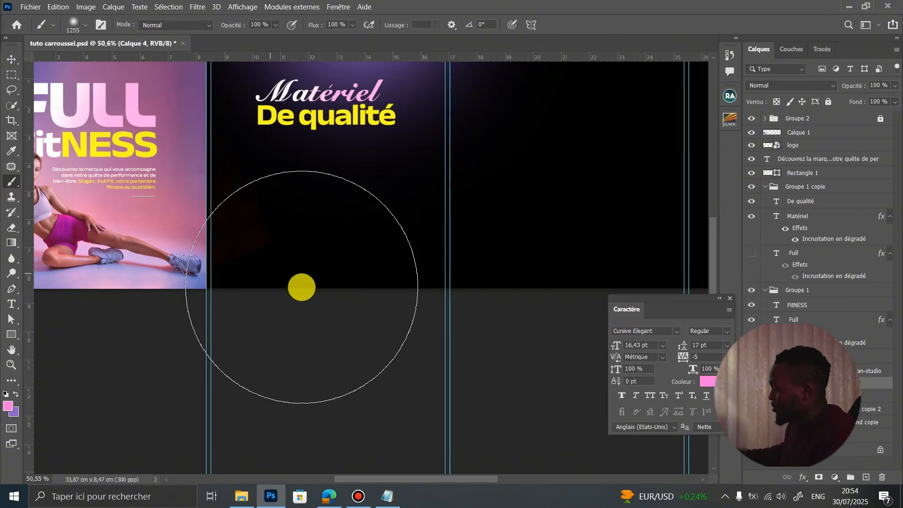
{"action": "left_click_drag", "start_coordinate": [315, 306], "coordinate": [278, 313]}
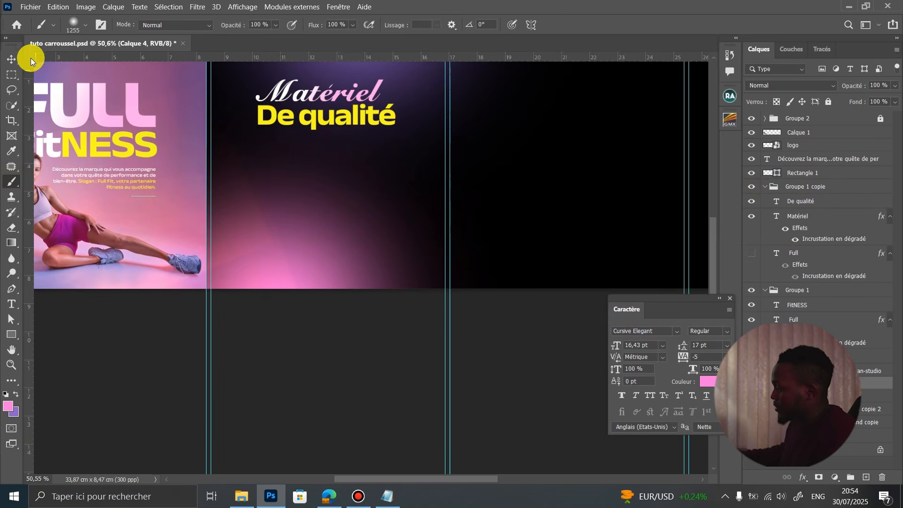
{"action": "left_click", "coordinate": [11, 59]}
{"action": "scroll", "coordinate": [376, 215], "scroll_direction": "down", "scroll_amount": 3}
{"action": "scroll", "coordinate": [377, 214], "scroll_direction": "up", "scroll_amount": 2}
{"action": "left_click_drag", "start_coordinate": [365, 214], "coordinate": [362, 239]}
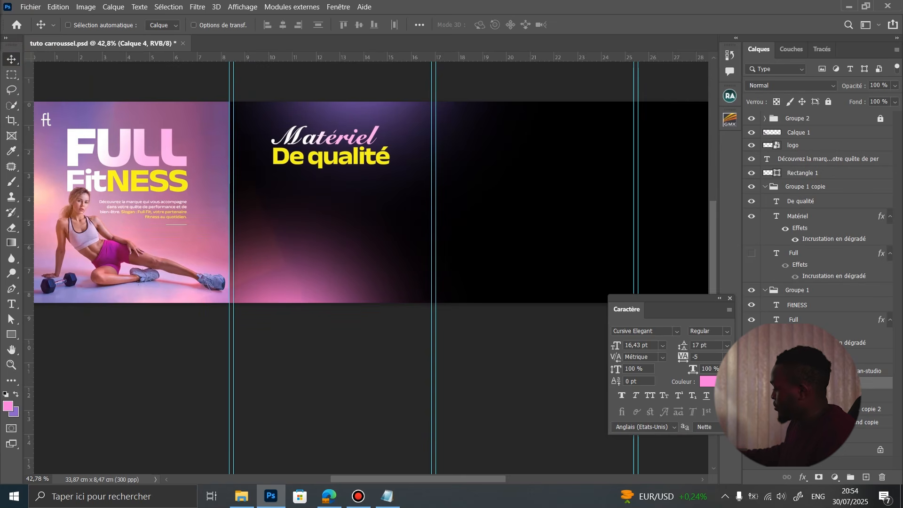
Set the pink glow layer's opacity to 51%.
{"action": "left_click", "coordinate": [752, 371]}
{"action": "left_click", "coordinate": [752, 372]}
{"action": "scroll", "coordinate": [283, 278], "scroll_direction": "down", "scroll_amount": 2}
{"action": "scroll", "coordinate": [403, 266], "scroll_direction": "up", "scroll_amount": 2}
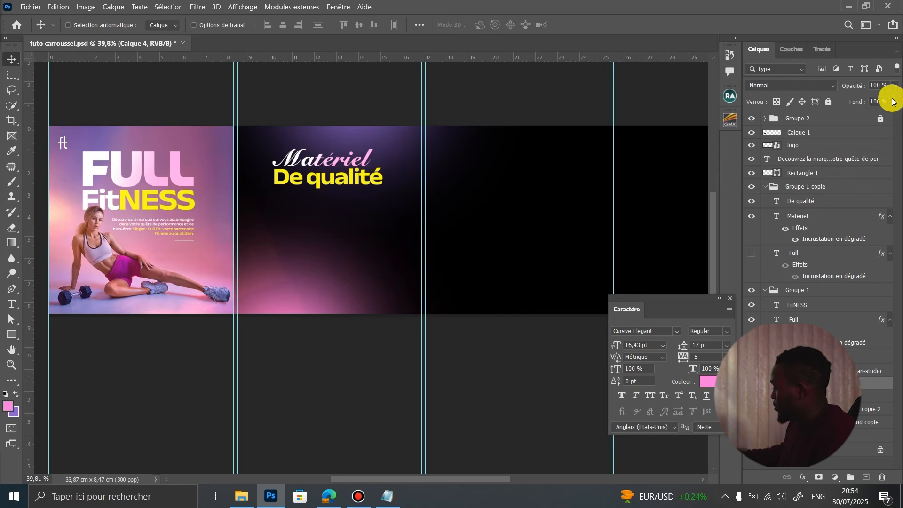
{"action": "left_click_drag", "start_coordinate": [870, 104], "coordinate": [866, 100]}
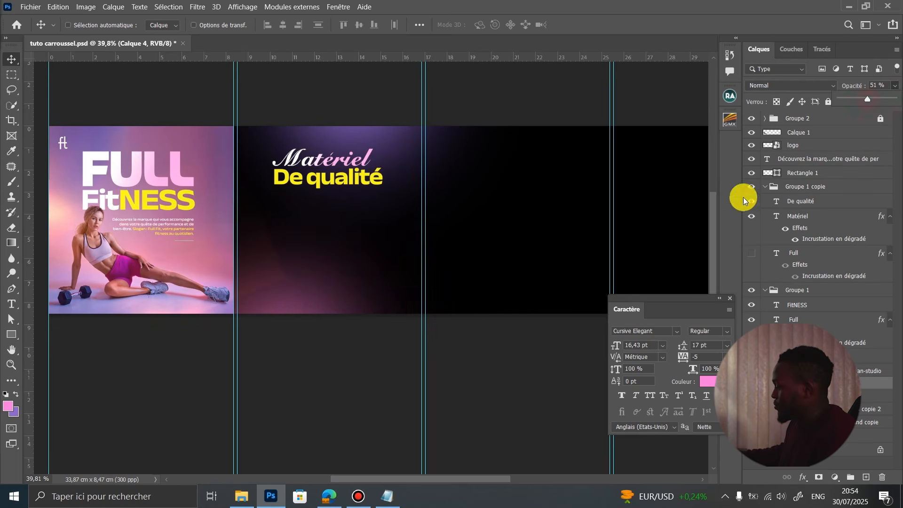
Move the pink glow to the second slide's lower-left corner and the purple glow to its upper-right corner.
{"action": "left_click_drag", "start_coordinate": [309, 289], "coordinate": [437, 293]}
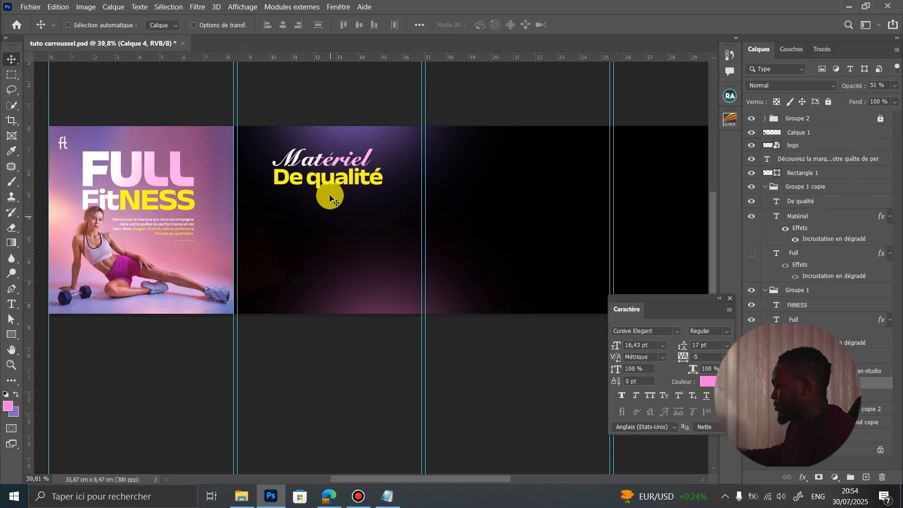
{"action": "left_click_drag", "start_coordinate": [386, 144], "coordinate": [309, 121]}
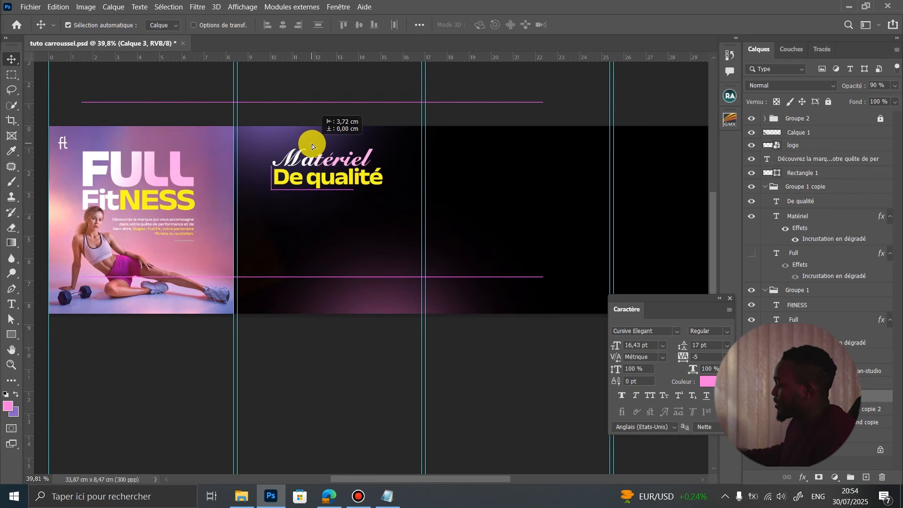
{"action": "left_click_drag", "start_coordinate": [387, 297], "coordinate": [279, 305]}
{"action": "left_click", "coordinate": [280, 145]}
{"action": "left_click_drag", "start_coordinate": [280, 144], "coordinate": [407, 140]}
{"action": "left_click", "coordinate": [351, 180]}
{"action": "scroll", "coordinate": [351, 180], "scroll_direction": "up", "scroll_amount": 2}
{"action": "scroll", "coordinate": [324, 149], "scroll_direction": "down", "scroll_amount": 1}
{"action": "scroll", "coordinate": [351, 152], "scroll_direction": "up", "scroll_amount": 2}
{"action": "scroll", "coordinate": [357, 161], "scroll_direction": "down", "scroll_amount": 1}
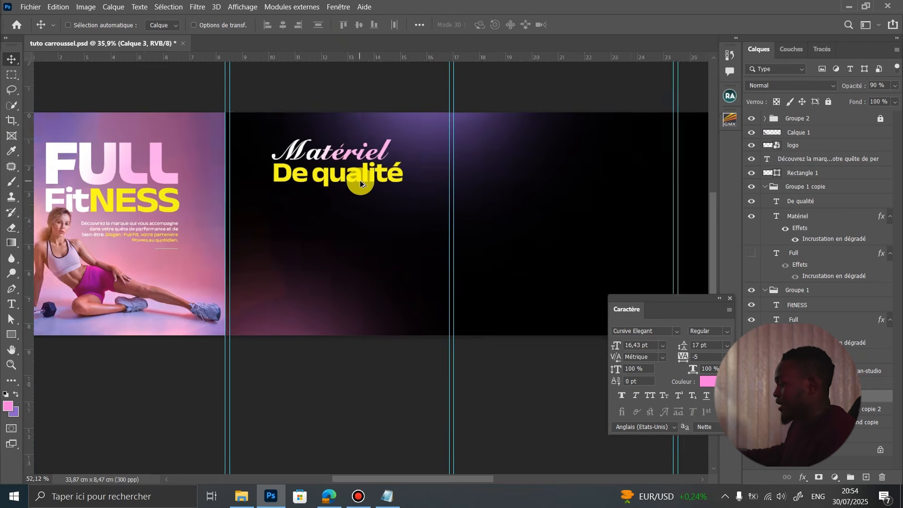
{"action": "scroll", "coordinate": [351, 181], "scroll_direction": "up", "scroll_amount": 2}
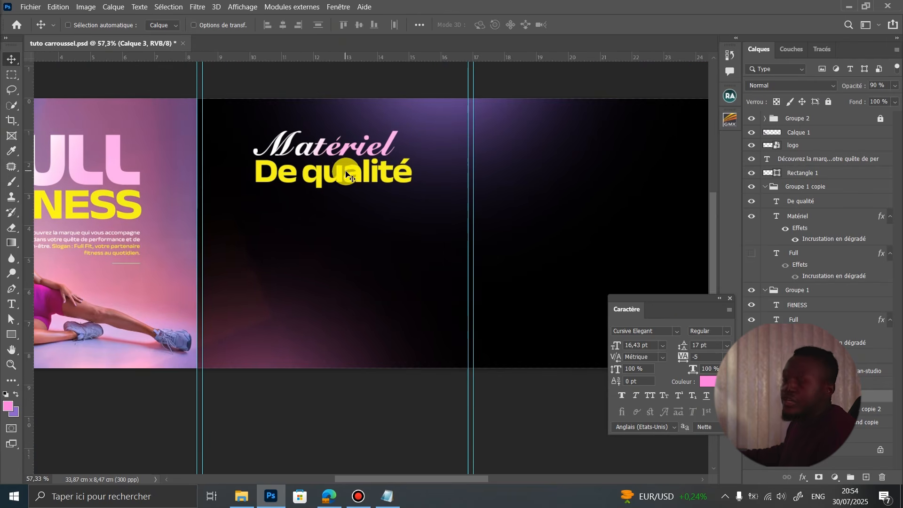
Place the top-view-perfectly-ordered-fitness-items image from the fitness carroussel folder over the second slide, covering its full height.
{"action": "left_click", "coordinate": [242, 497]}
{"action": "left_click", "coordinate": [10, 92]}
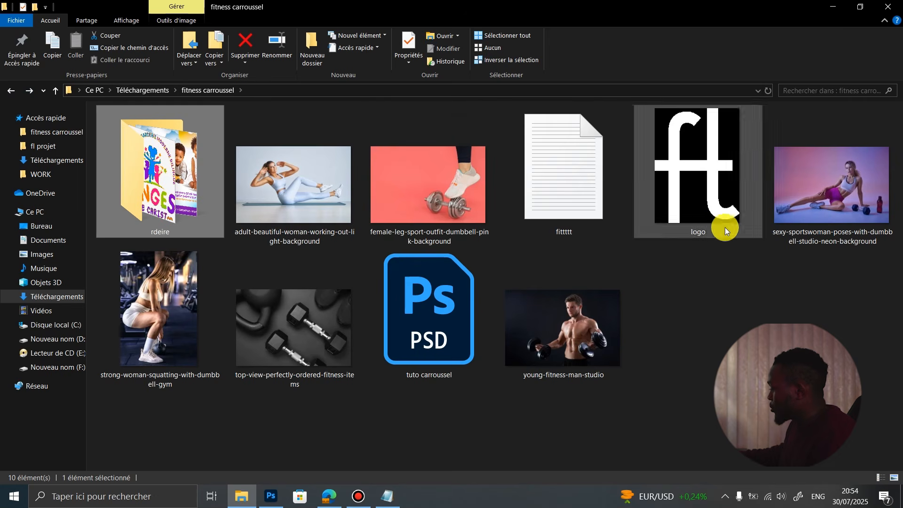
{"action": "left_click", "coordinate": [321, 381]}
{"action": "left_click_drag", "start_coordinate": [312, 321], "coordinate": [327, 300]}
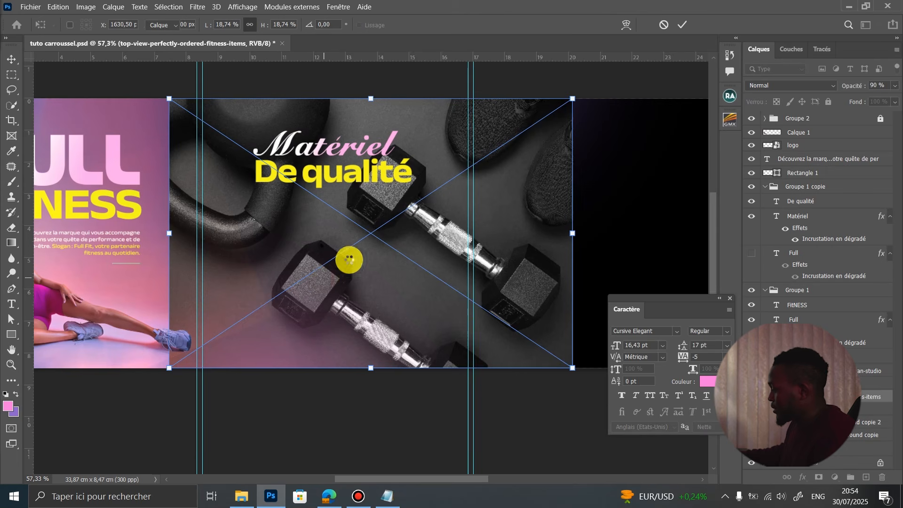
{"action": "key", "text": "Return"}
{"action": "mouse_move", "coordinate": [377, 242]}
{"action": "left_mouse_down"}
{"action": "mouse_move", "coordinate": [330, 245]}
{"action": "mouse_move", "coordinate": [369, 247]}
{"action": "left_mouse_up"}
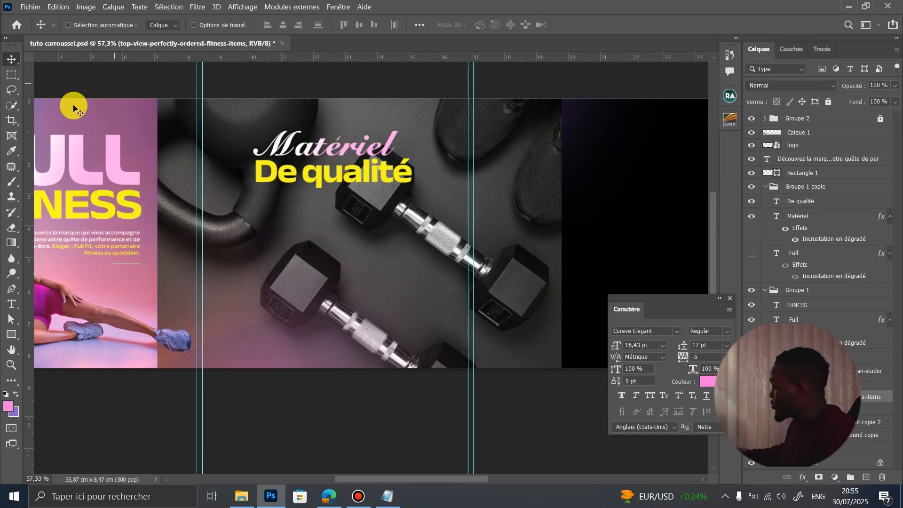
Mask the dumbbell image so that it covers only the second slide's area between the guides.
{"action": "left_click", "coordinate": [13, 75]}
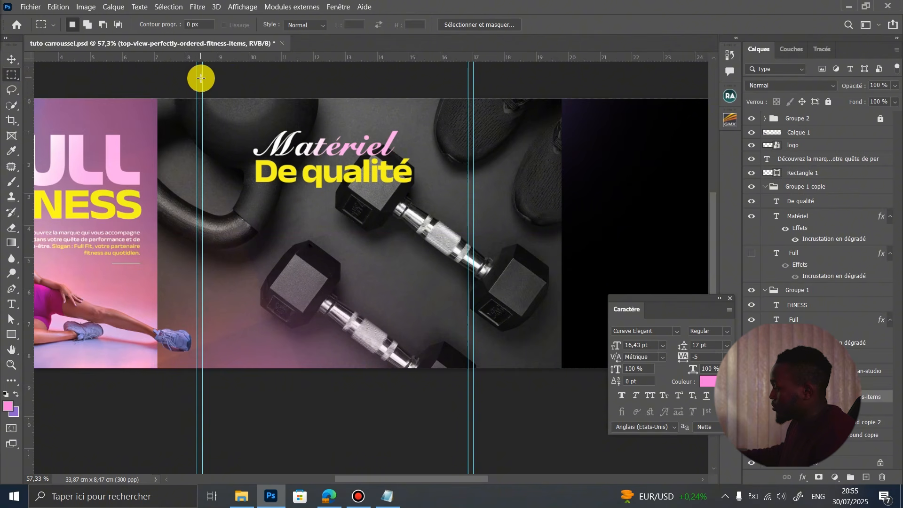
{"action": "left_click_drag", "start_coordinate": [196, 76], "coordinate": [475, 448]}
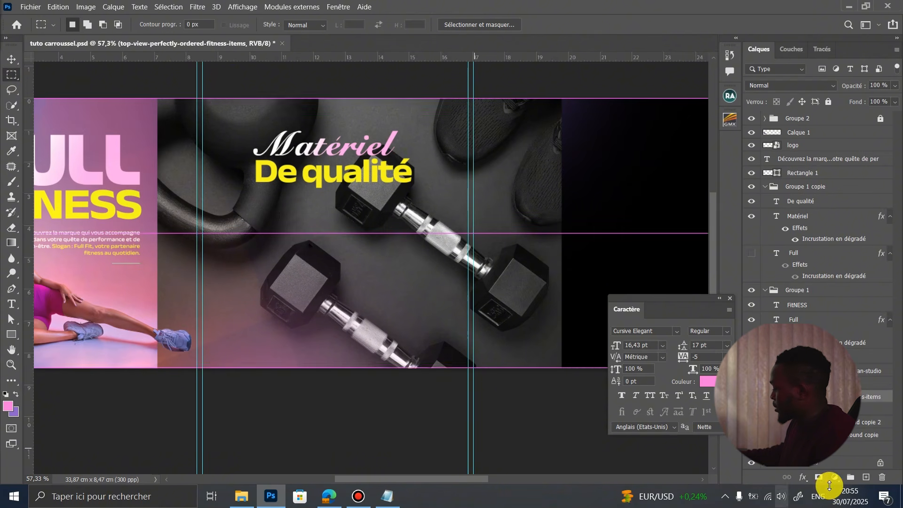
{"action": "left_click", "coordinate": [819, 478]}
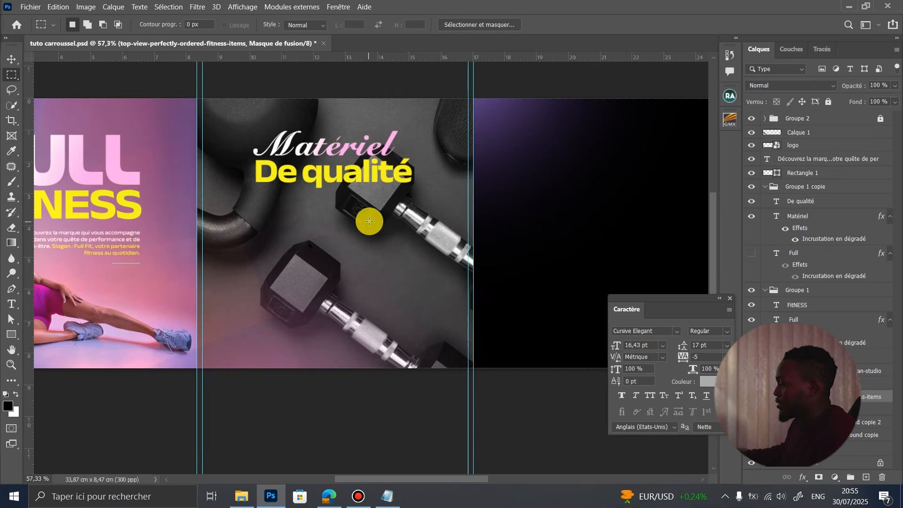
{"action": "scroll", "coordinate": [369, 220], "scroll_direction": "down", "scroll_amount": 5}
{"action": "scroll", "coordinate": [359, 204], "scroll_direction": "up", "scroll_amount": 4}
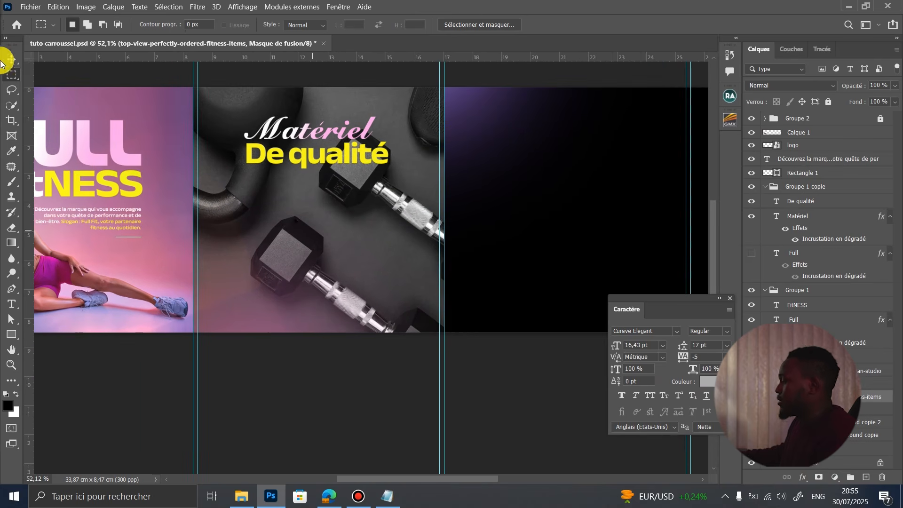
Set the dumbbell image layer's opacity to 25% and move it beneath the glow layers and the "copie 2" layer.
{"action": "left_click", "coordinate": [12, 58]}
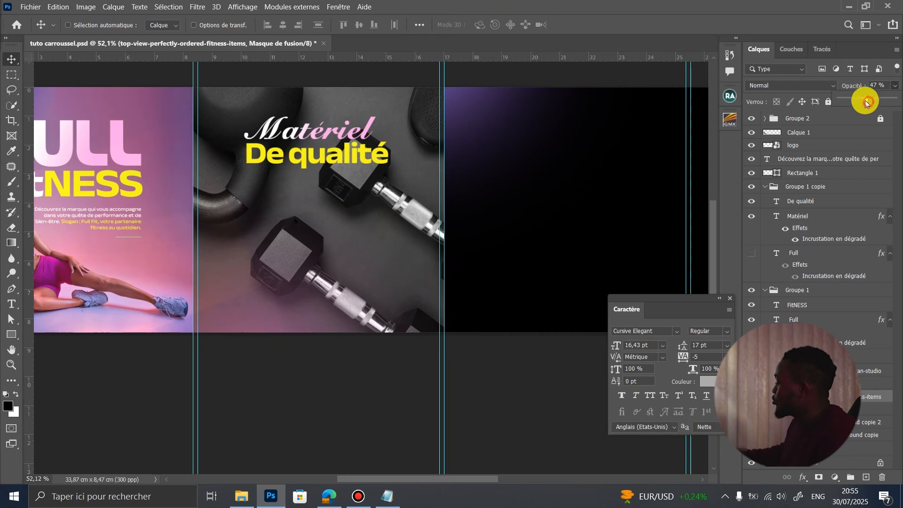
{"action": "left_click_drag", "start_coordinate": [859, 101], "coordinate": [856, 101]}
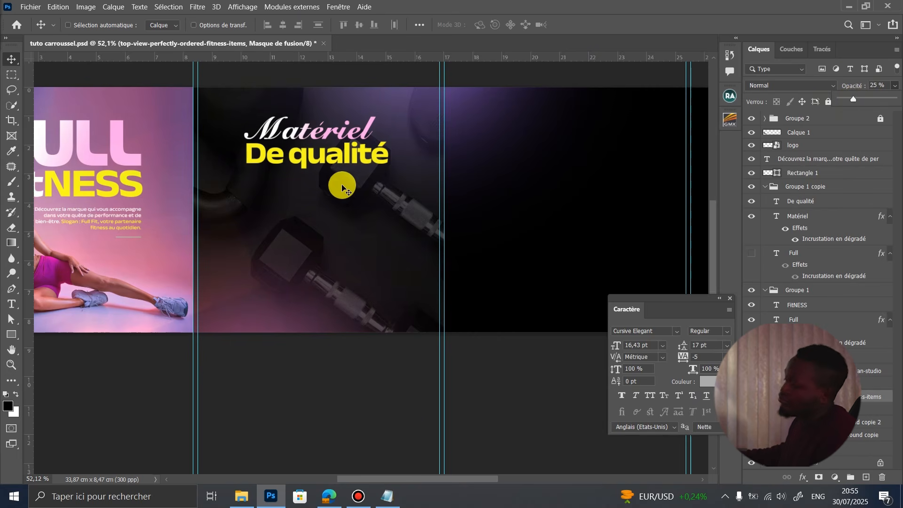
{"action": "scroll", "coordinate": [324, 188], "scroll_direction": "up", "scroll_amount": 2}
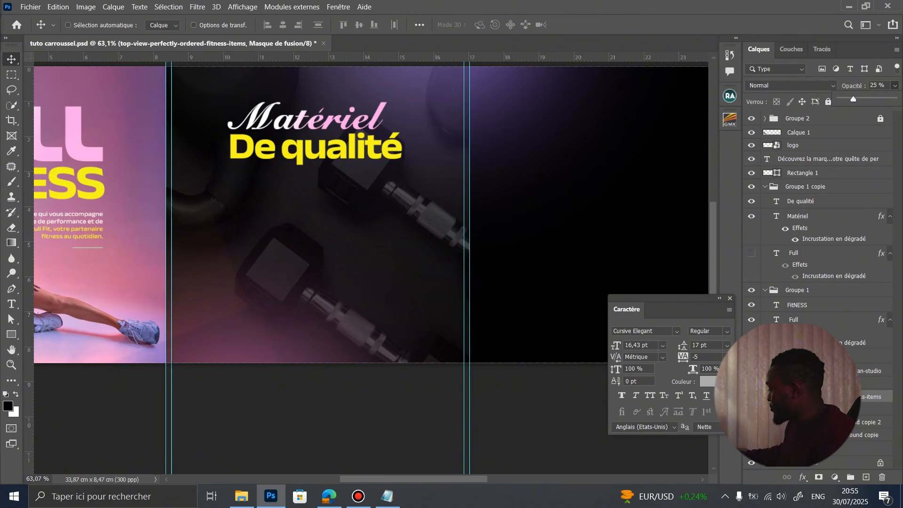
{"action": "left_click_drag", "start_coordinate": [795, 409], "coordinate": [795, 427]}
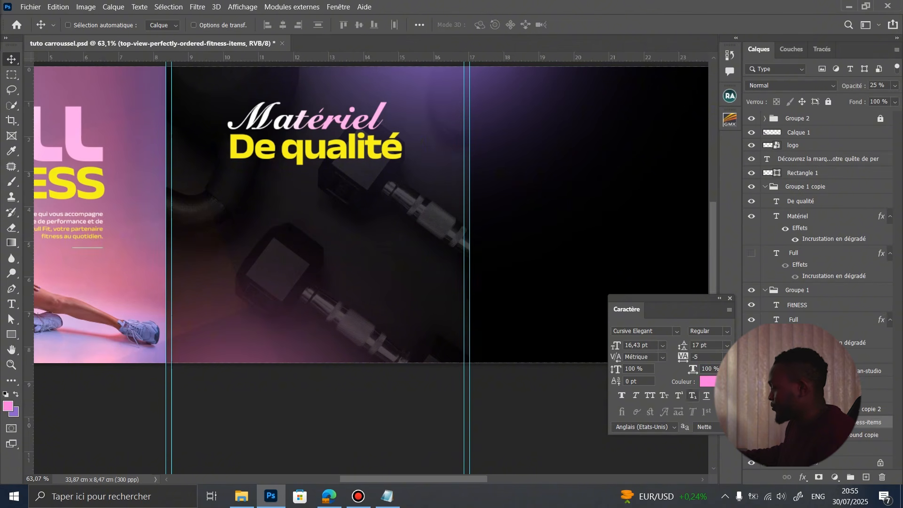
{"action": "scroll", "coordinate": [337, 150], "scroll_direction": "down", "scroll_amount": 1}
{"action": "scroll", "coordinate": [336, 149], "scroll_direction": "up", "scroll_amount": 1}
{"action": "scroll", "coordinate": [336, 149], "scroll_direction": "down", "scroll_amount": 2}
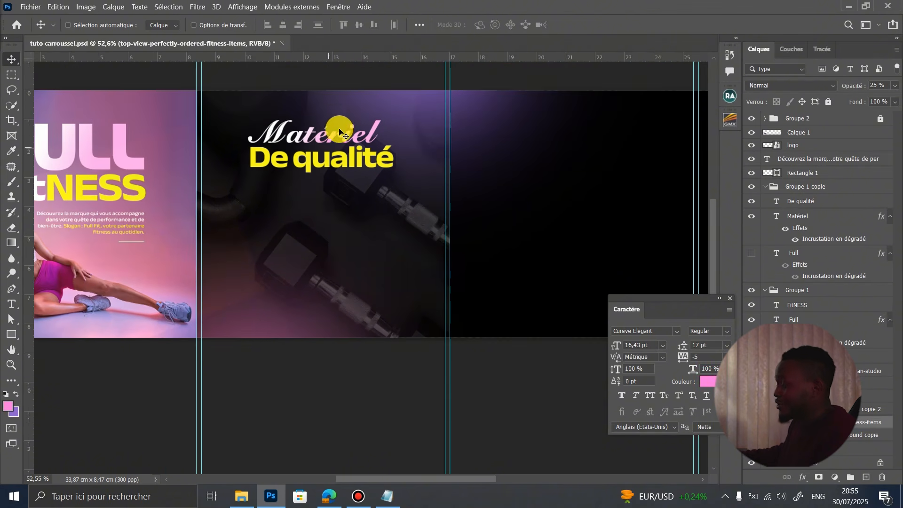
{"action": "scroll", "coordinate": [332, 117], "scroll_direction": "up", "scroll_amount": 2}
{"action": "left_click", "coordinate": [385, 121], "text": "ctrl"}
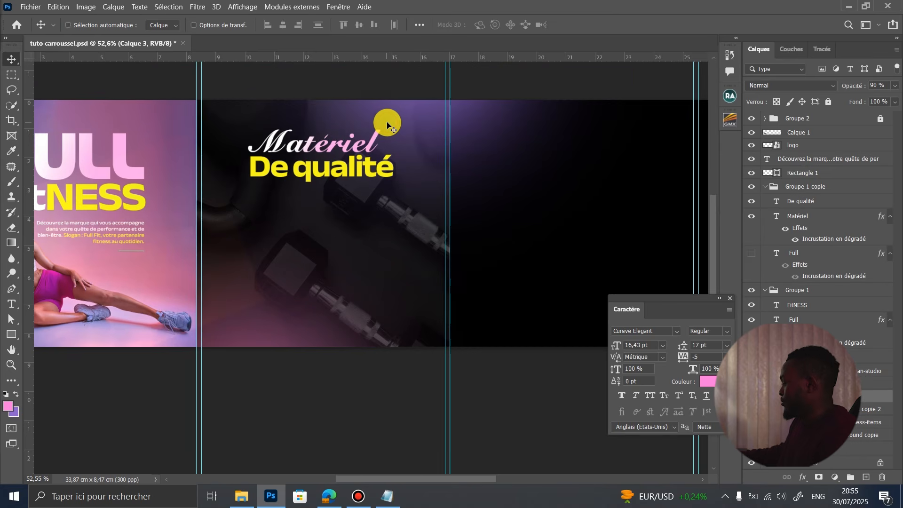
{"action": "key", "text": "ctrl+t"}
{"action": "left_click_drag", "start_coordinate": [373, 298], "coordinate": [304, 306]}
{"action": "left_click", "coordinate": [657, 24]}
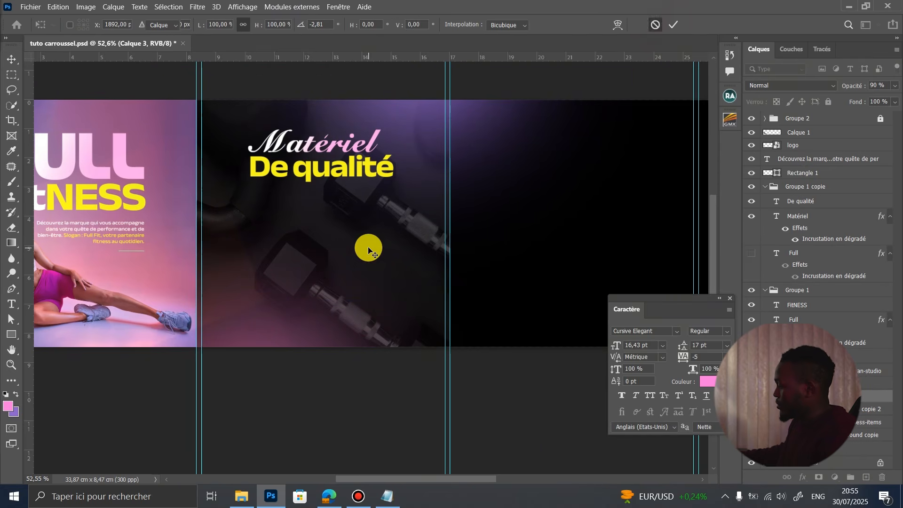
{"action": "left_click_drag", "start_coordinate": [291, 231], "coordinate": [292, 202]}
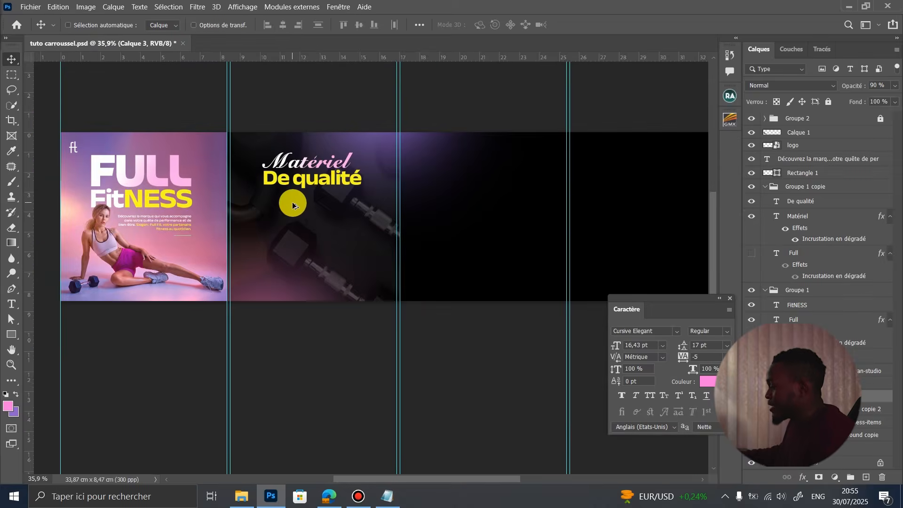
Copy the Page 2 sentence "Des équipements robustes et innovants pour tous vos entraînements, du débutant au pro." from the fitttttt notes in Notepad.
{"action": "left_click", "coordinate": [381, 498]}
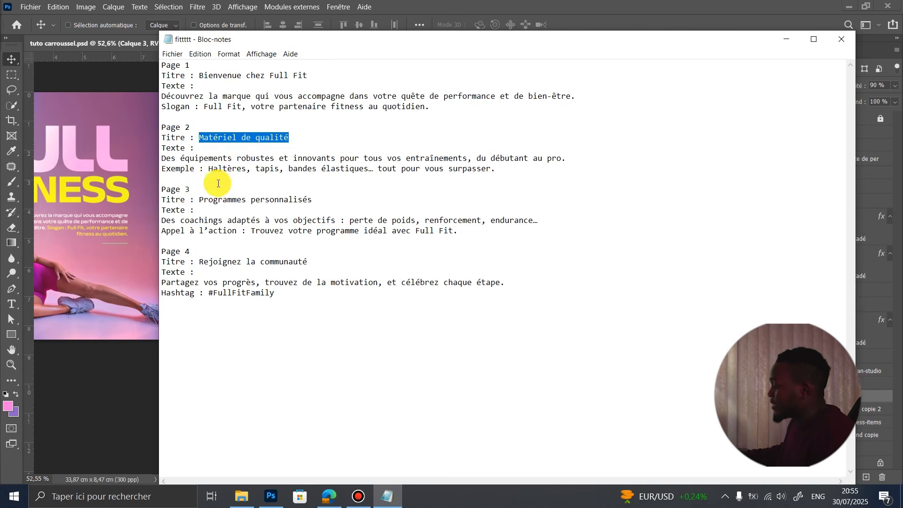
{"action": "left_click", "coordinate": [203, 168]}
{"action": "left_click_drag", "start_coordinate": [163, 155], "coordinate": [578, 157]}
{"action": "key", "text": "ctrl+c"}
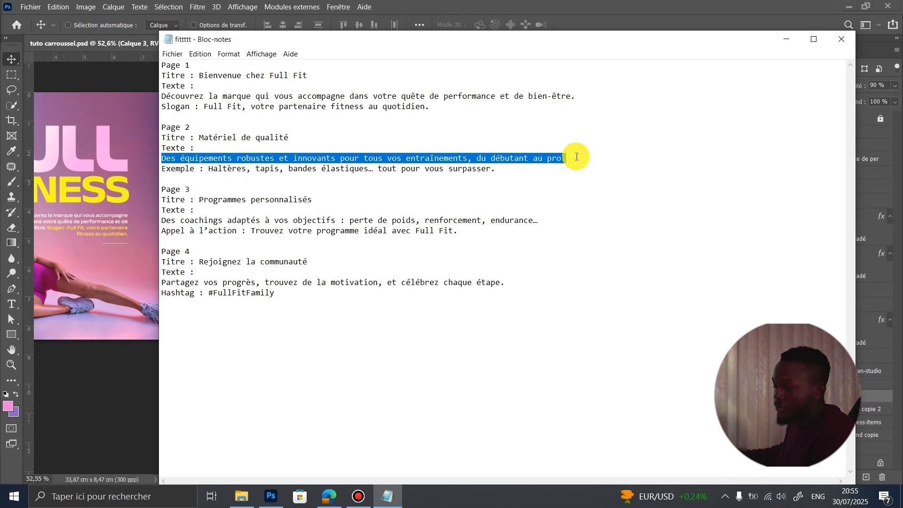
Switch back to Photoshop and duplicate the first slide's description paragraph beneath the second slide's title.
{"action": "left_click", "coordinate": [271, 496]}
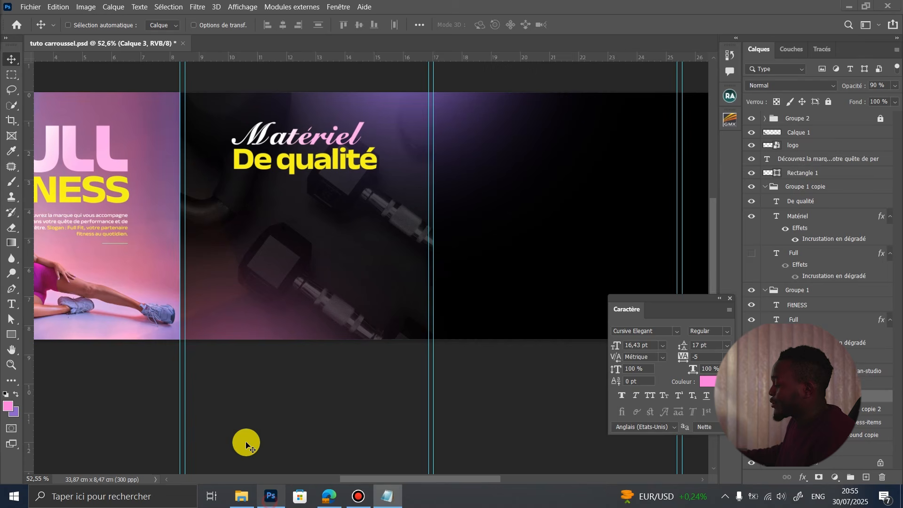
{"action": "left_click", "coordinate": [106, 224], "text": "ctrl"}
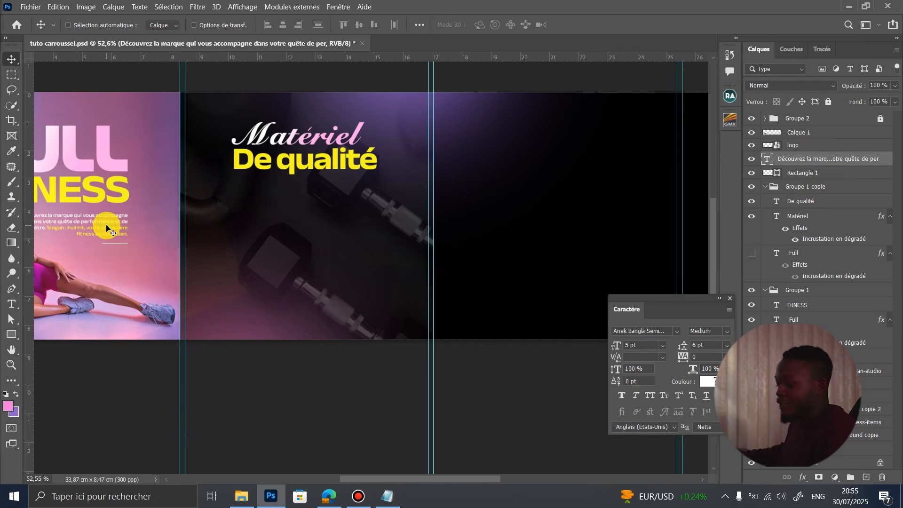
{"action": "left_click_drag", "start_coordinate": [97, 232], "coordinate": [415, 210]}
Replace the duplicated paragraph with the copied "Des équipements robustes…" sentence, centred in a text box widened to the title's right end.
{"action": "key", "text": "Return"}
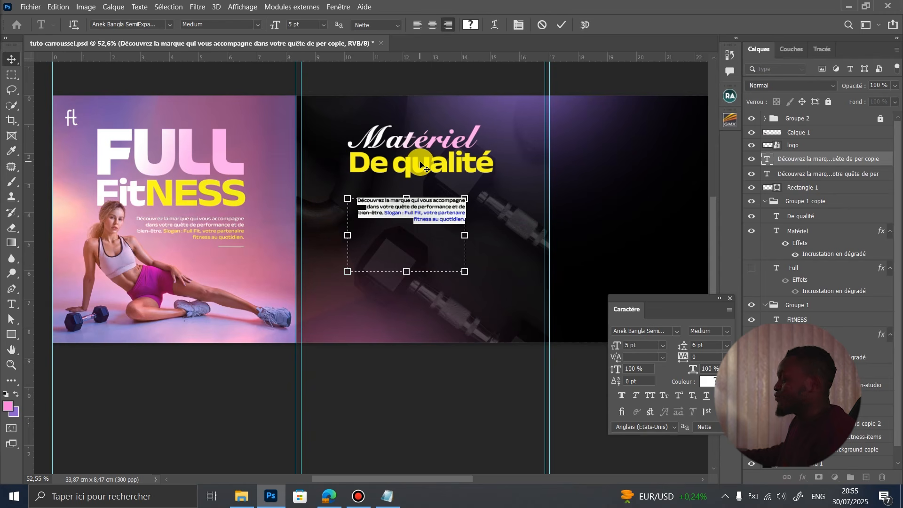
{"action": "left_click", "coordinate": [432, 25]}
{"action": "key", "text": "ctrl+v"}
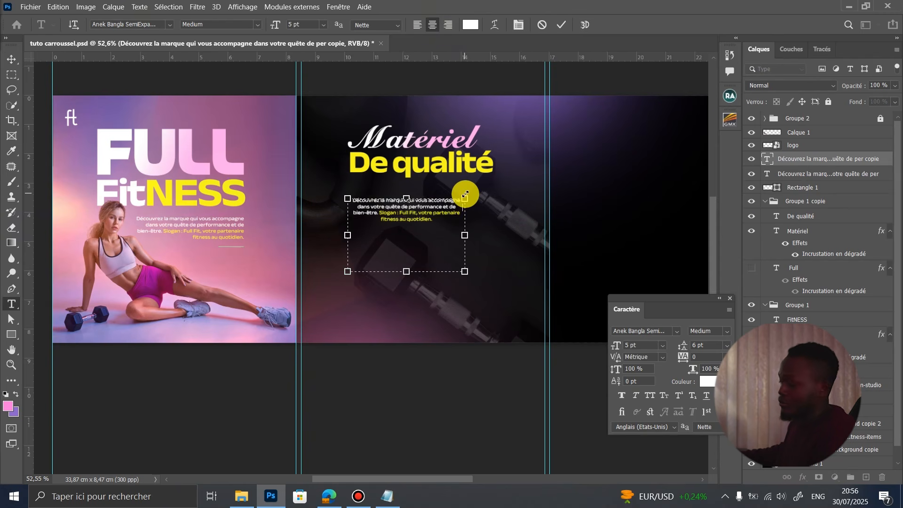
{"action": "left_click_drag", "start_coordinate": [467, 231], "coordinate": [494, 234]}
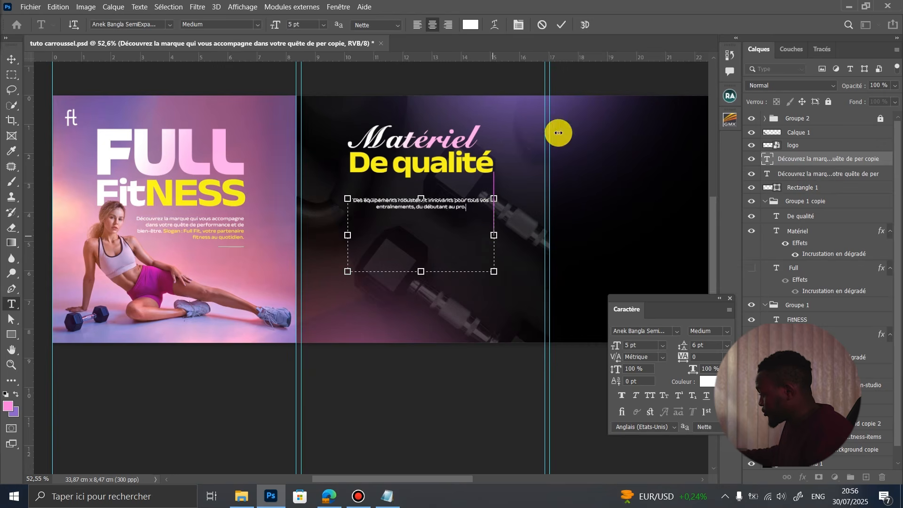
{"action": "left_click", "coordinate": [561, 25]}
Set the second slide's description text to a 9 pt font size with 10 pt leading.
{"action": "left_click", "coordinate": [631, 345]}
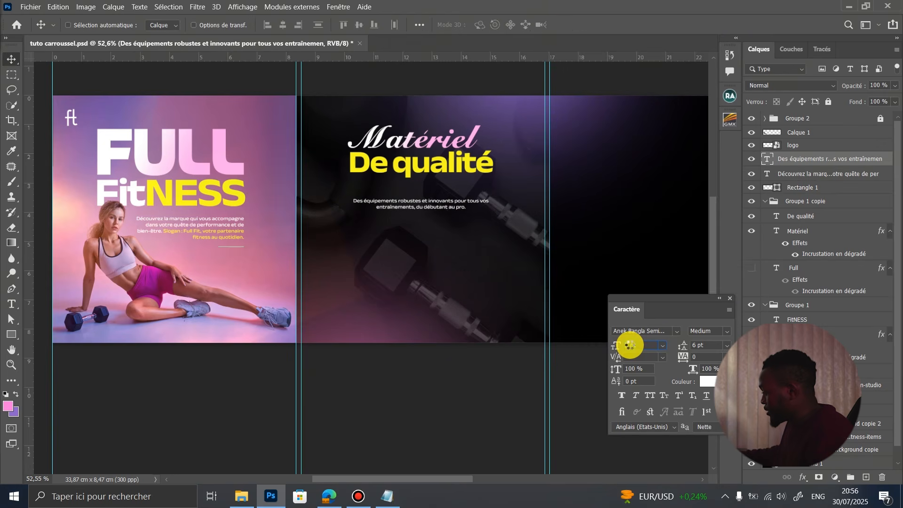
{"action": "scroll", "coordinate": [630, 345], "scroll_direction": "up", "scroll_amount": 4}
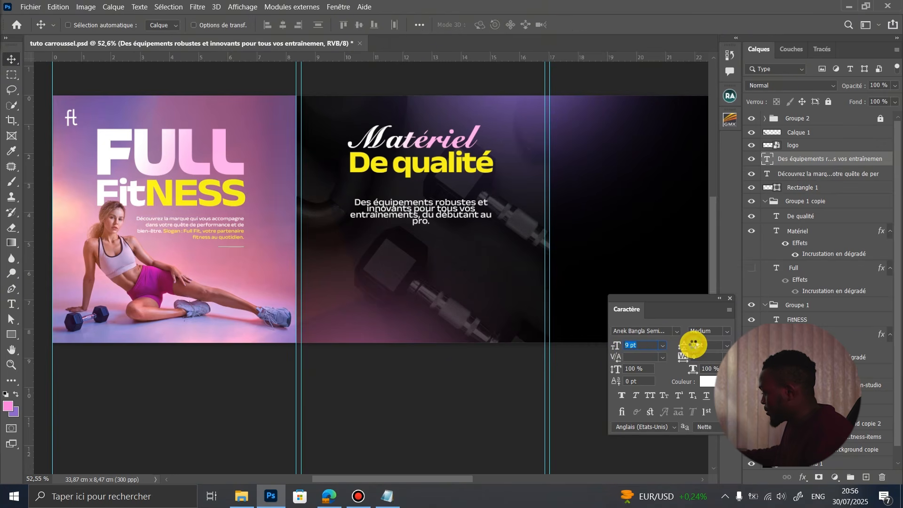
{"action": "scroll", "coordinate": [694, 345], "scroll_direction": "up", "scroll_amount": 4}
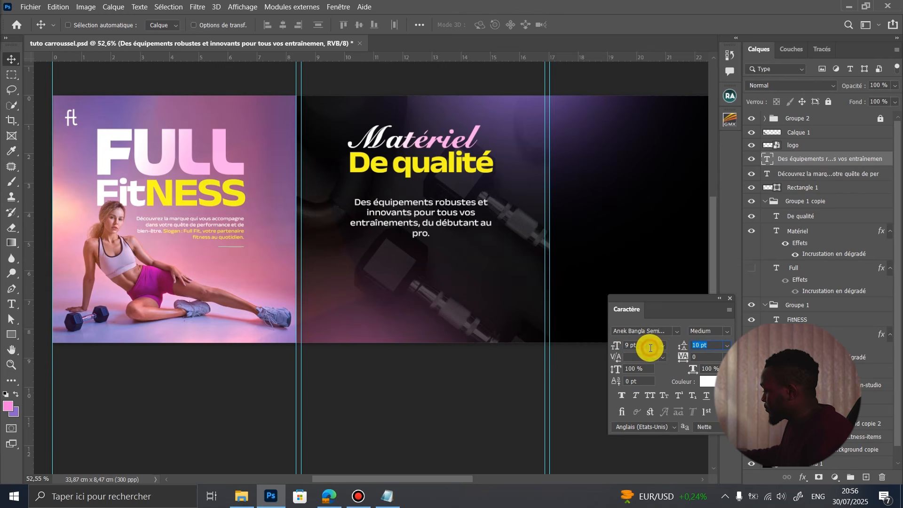
Set the second slide's description text to a 10 pt font size with 9 pt leading.
{"action": "scroll", "coordinate": [651, 348], "scroll_direction": "down", "scroll_amount": 1}
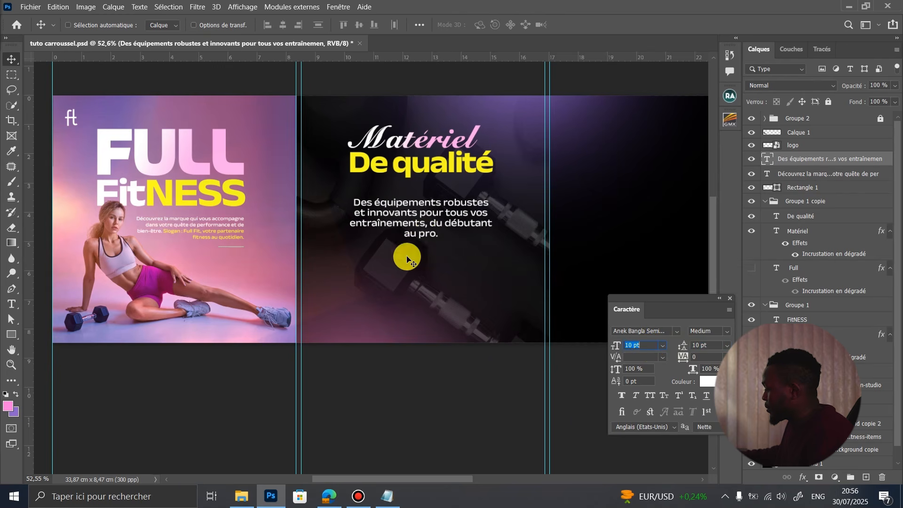
{"action": "mouse_move", "coordinate": [423, 228]}
{"action": "left_mouse_down"}
{"action": "mouse_move", "coordinate": [419, 212]}
{"action": "mouse_move", "coordinate": [423, 219]}
{"action": "left_mouse_up"}
{"action": "key", "text": "ctrl+z"}
{"action": "key", "text": "t"}
{"action": "left_click", "coordinate": [421, 208]}
{"action": "key", "text": "ctrl+a"}
{"action": "scroll", "coordinate": [702, 347], "scroll_direction": "down", "scroll_amount": 2}
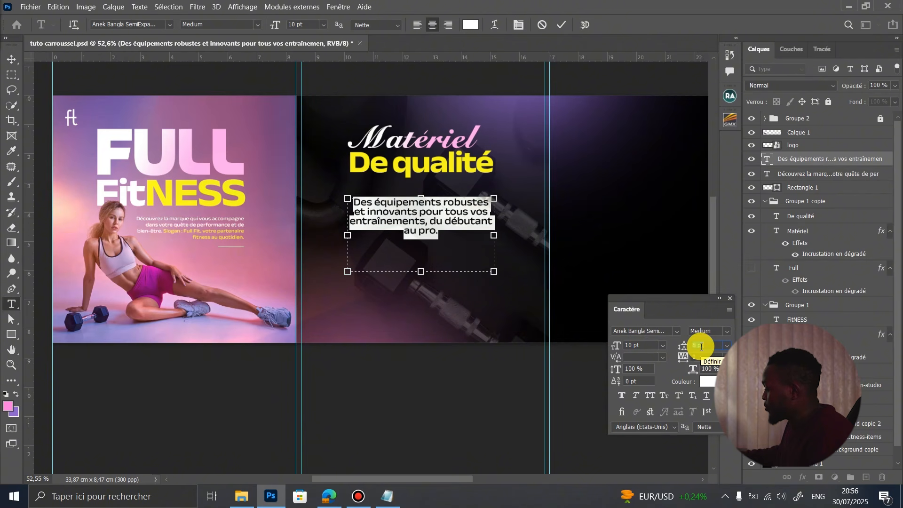
Widen the description's text box, reduce its font size to 8 pt and move it up closer beneath the title.
{"action": "left_click_drag", "start_coordinate": [498, 239], "coordinate": [535, 250]}
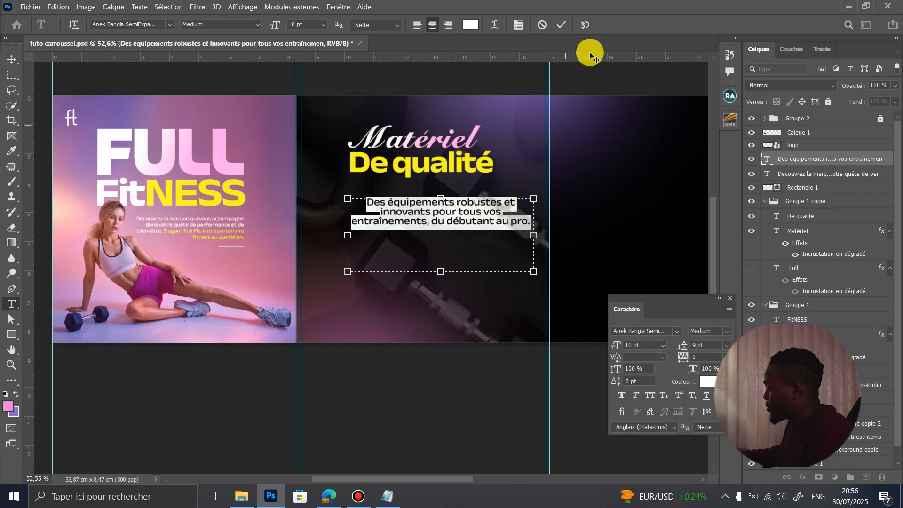
{"action": "left_click", "coordinate": [560, 26]}
{"action": "key", "text": "v"}
{"action": "left_click_drag", "start_coordinate": [454, 218], "coordinate": [436, 210]}
{"action": "key", "text": "Return"}
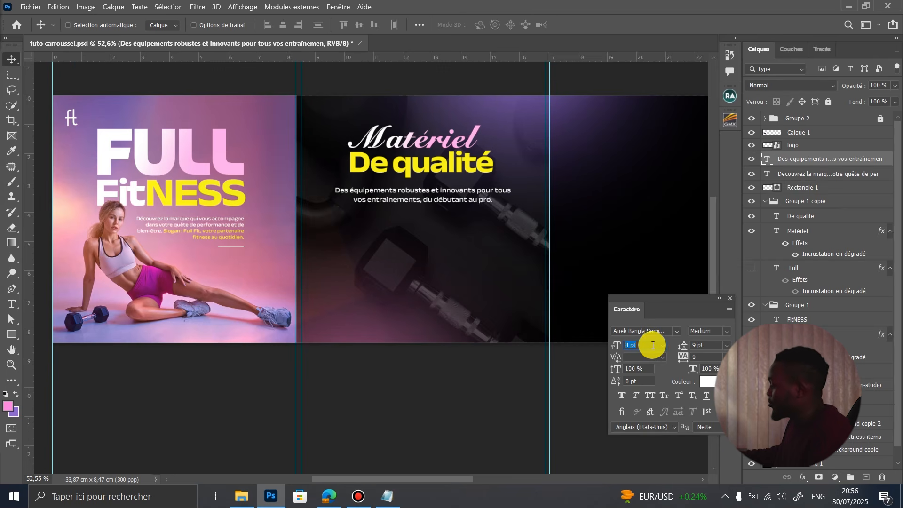
Narrow the description's text box to about 5.03 cm and centre it beneath the "De qualité" title.
{"action": "double_click", "coordinate": [511, 200]}
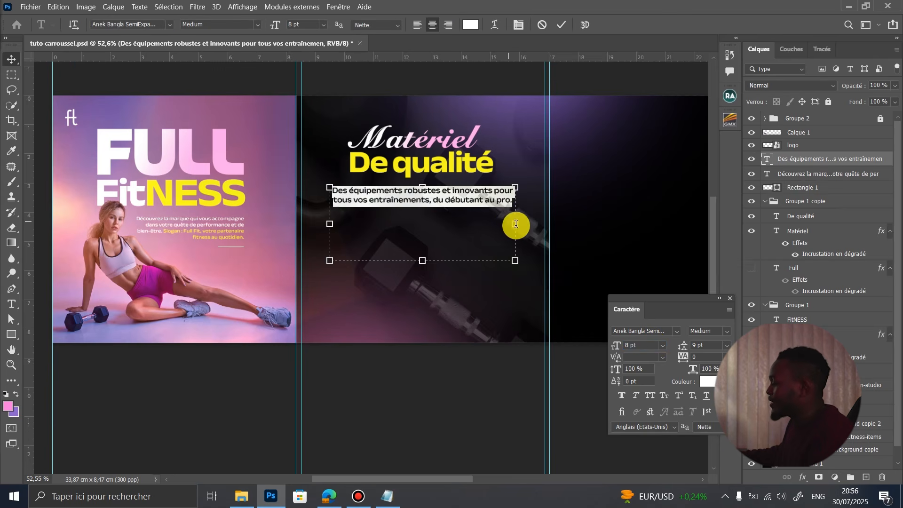
{"action": "left_click_drag", "start_coordinate": [514, 224], "coordinate": [478, 222]}
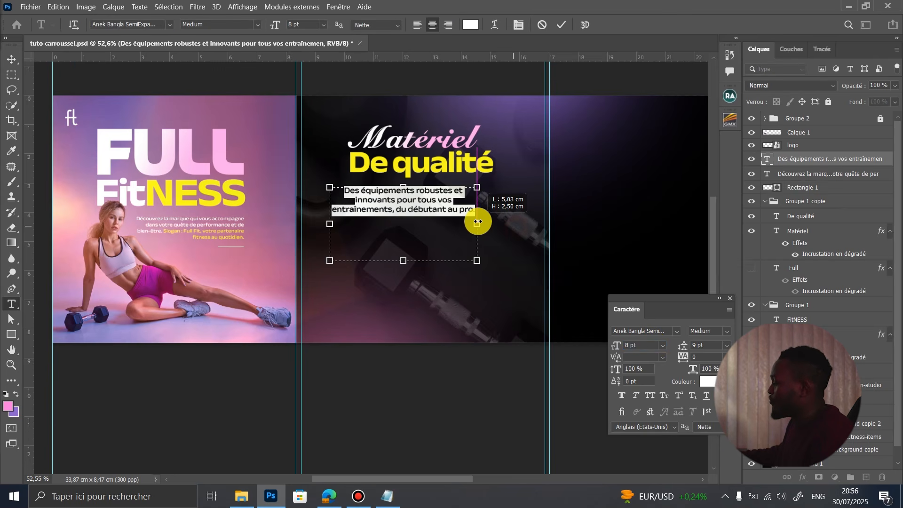
{"action": "left_click", "coordinate": [561, 25]}
{"action": "key", "text": "v"}
{"action": "left_click_drag", "start_coordinate": [405, 201], "coordinate": [428, 210]}
Recolour the words "pour tous vos entraînements" in the description with the light pink sampled from the "Matériel" title.
{"action": "double_click", "coordinate": [415, 196]}
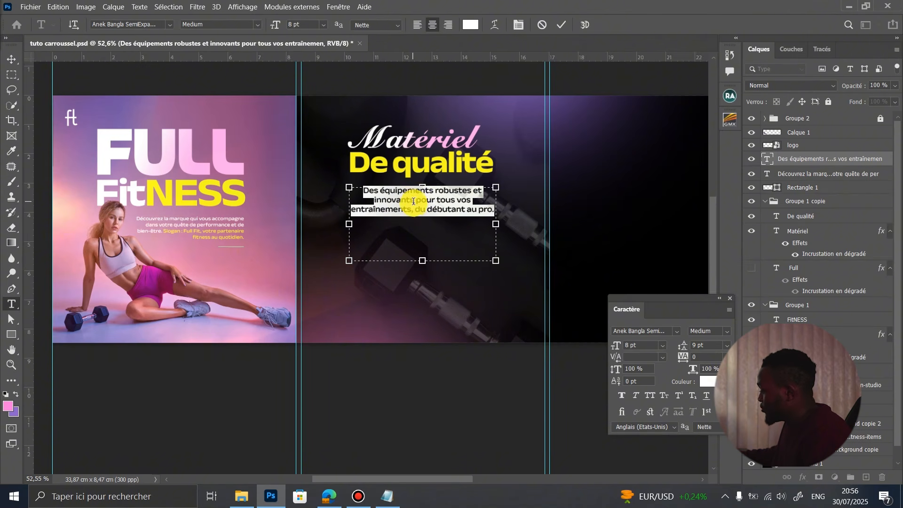
{"action": "left_click_drag", "start_coordinate": [417, 201], "coordinate": [414, 213]}
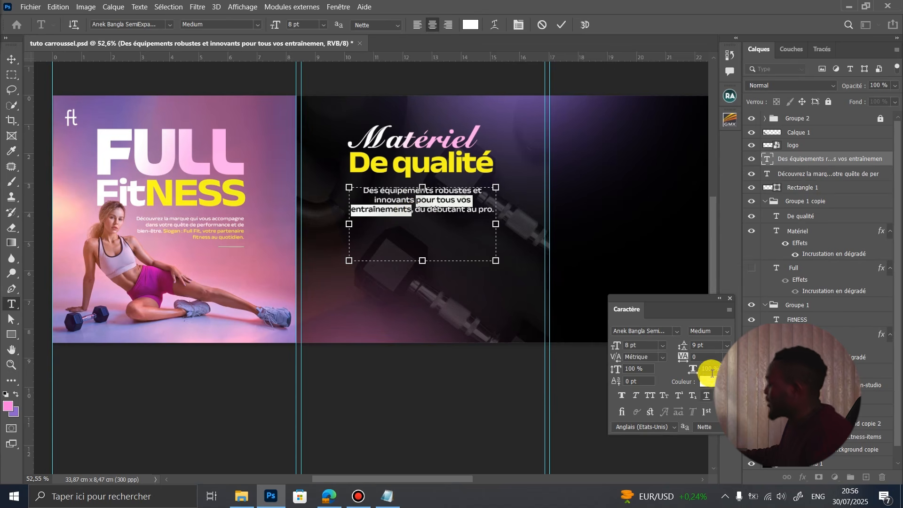
{"action": "left_click", "coordinate": [707, 381]}
{"action": "left_click", "coordinate": [428, 162]}
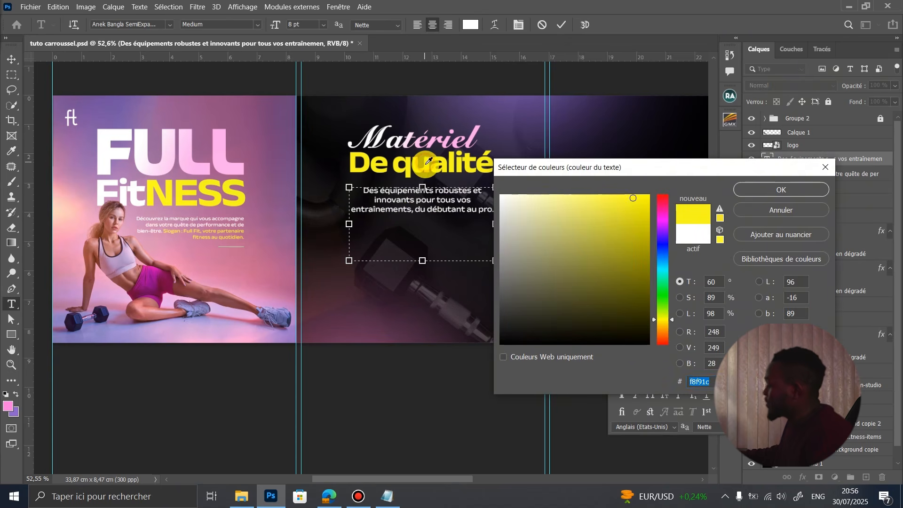
{"action": "left_click", "coordinate": [435, 140]}
{"action": "left_click", "coordinate": [754, 186]}
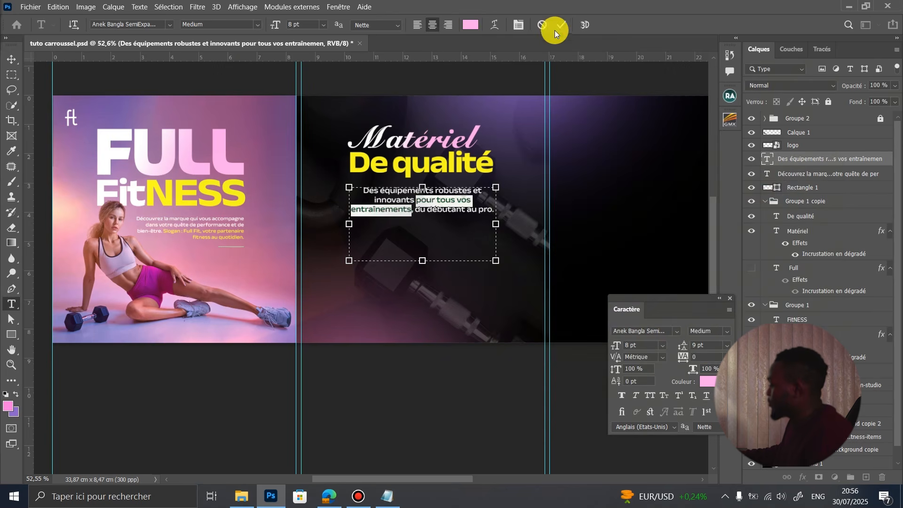
{"action": "left_click", "coordinate": [560, 25]}
{"action": "key", "text": "v"}
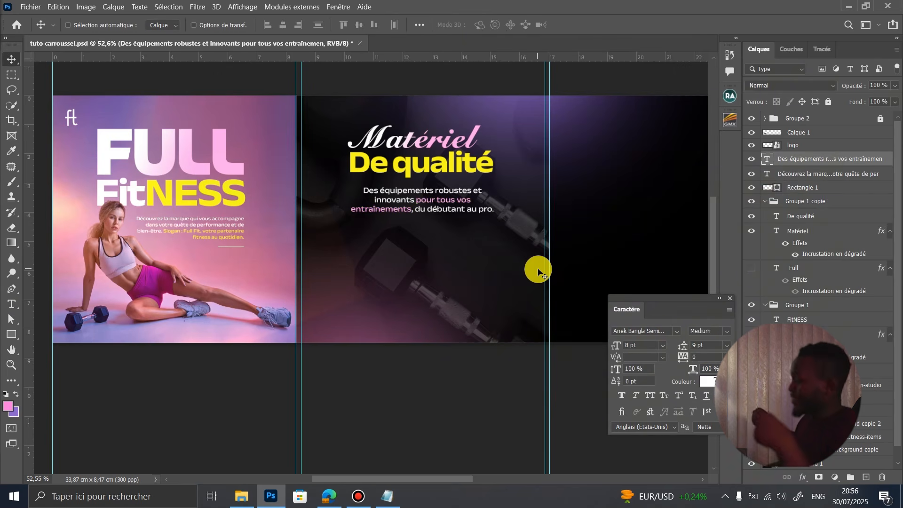
Set the dumbbell photo layer's opacity to 30%.
{"action": "left_click", "coordinate": [846, 441]}
{"action": "left_click", "coordinate": [895, 85]}
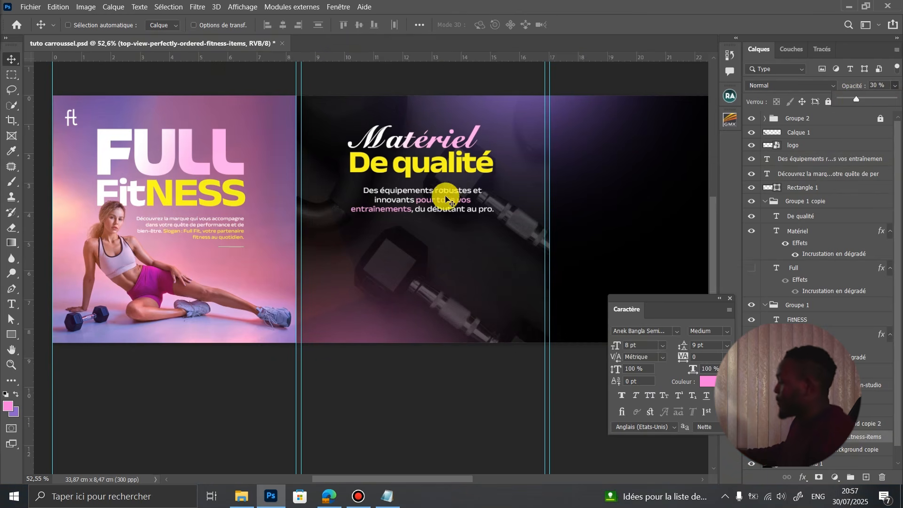
{"action": "mouse_move", "coordinate": [426, 204]}
{"action": "left_mouse_down"}
{"action": "mouse_move", "coordinate": [424, 192]}
{"action": "mouse_move", "coordinate": [418, 253]}
{"action": "mouse_move", "coordinate": [409, 202]}
{"action": "left_mouse_up"}
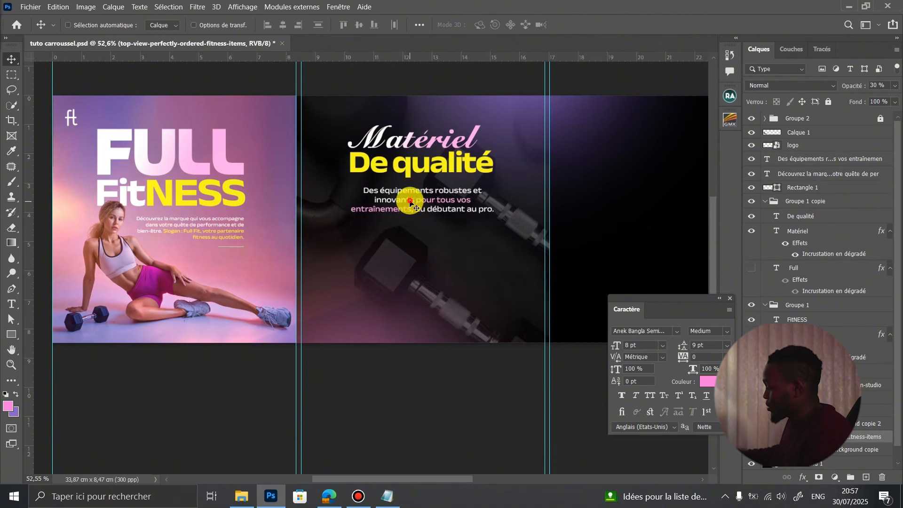
Left-align the second slide's description text and move it down near the slide's lower edge.
{"action": "left_click", "coordinate": [410, 203], "text": "ctrl"}
{"action": "double_click", "coordinate": [410, 203]}
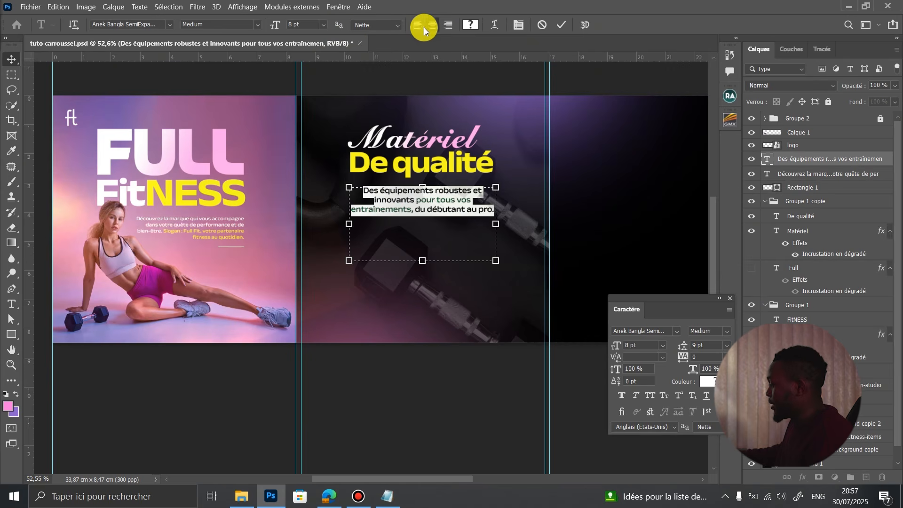
{"action": "left_click", "coordinate": [418, 25]}
{"action": "left_click", "coordinate": [554, 27]}
{"action": "key", "text": "v"}
{"action": "left_click_drag", "start_coordinate": [401, 199], "coordinate": [439, 308]}
Right-align the description text and shift it toward the second slide's lower-right corner.
{"action": "key", "text": "t"}
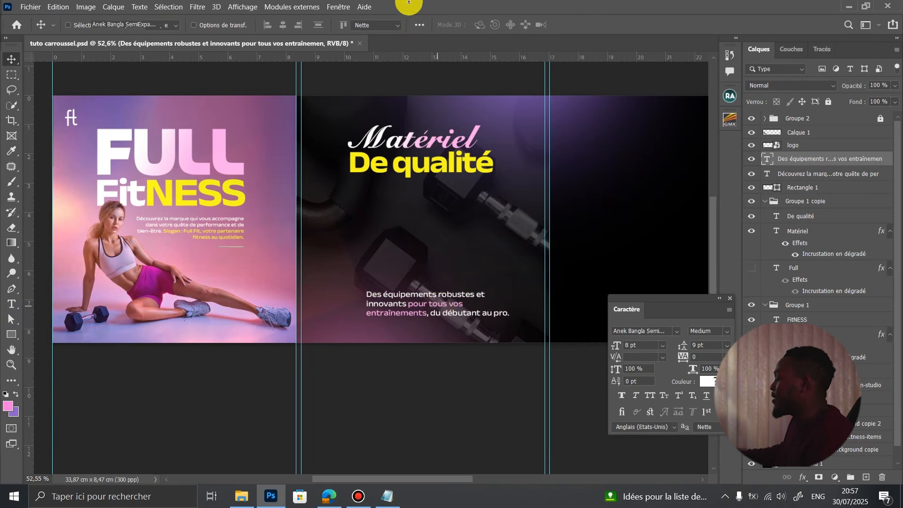
{"action": "key", "text": "Return"}
{"action": "left_click", "coordinate": [447, 26]}
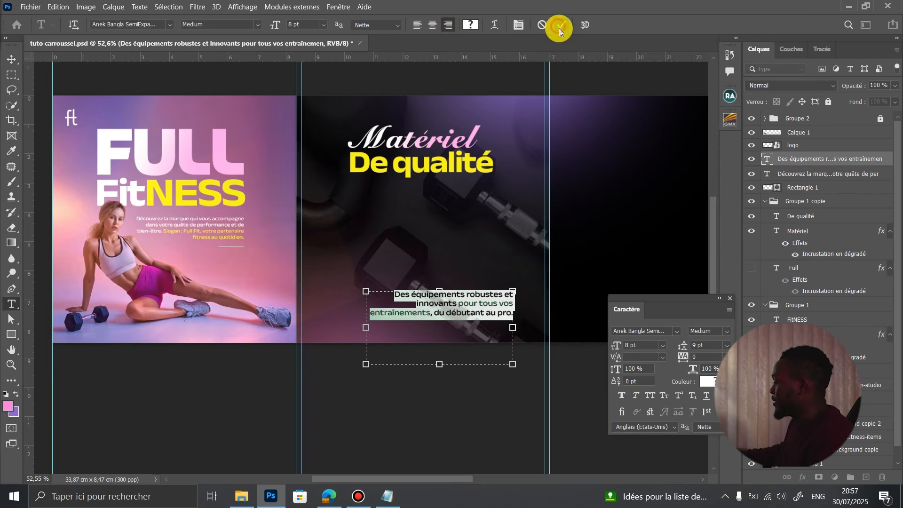
{"action": "left_click", "coordinate": [562, 25]}
{"action": "key", "text": "v"}
{"action": "left_click_drag", "start_coordinate": [490, 305], "coordinate": [503, 306]}
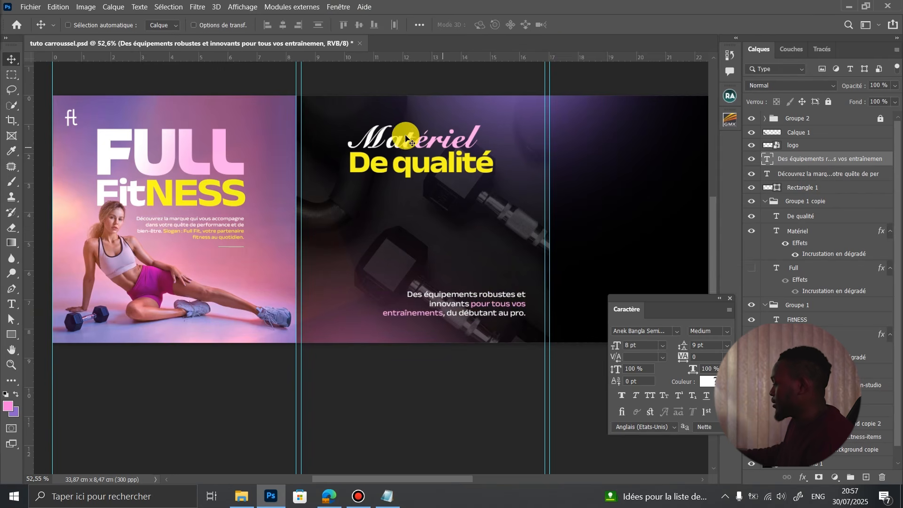
Move the whole "Matériel De qualité" title group to the second slide's upper-left corner.
{"action": "left_click", "coordinate": [402, 137], "text": "ctrl"}
{"action": "left_click", "coordinate": [768, 202]}
{"action": "left_click_drag", "start_coordinate": [472, 166], "coordinate": [441, 162]}
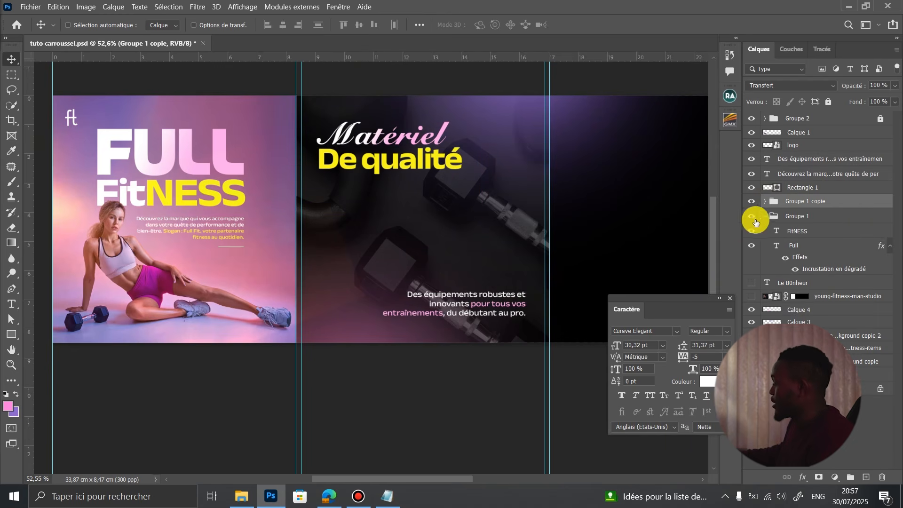
Add a linear black-to-transparent gradient fill layer at 90° above the neon background copie 2 layer.
{"action": "left_click", "coordinate": [865, 335]}
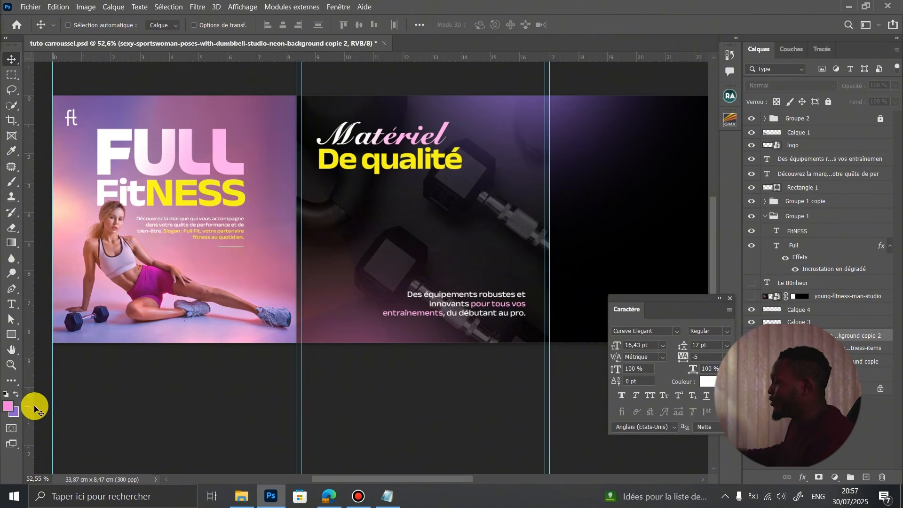
{"action": "left_click", "coordinate": [8, 408]}
{"action": "left_click_drag", "start_coordinate": [585, 256], "coordinate": [748, 362]}
{"action": "left_click", "coordinate": [764, 190]}
{"action": "left_click", "coordinate": [836, 477]}
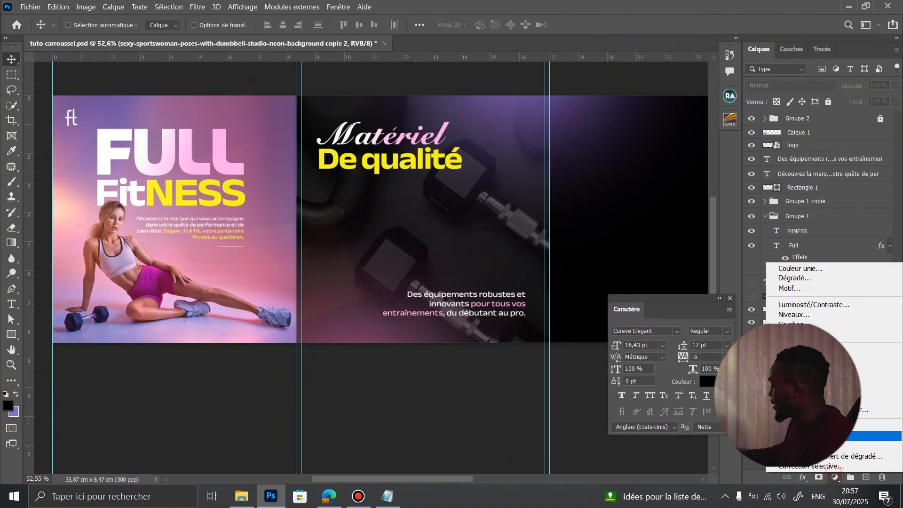
{"action": "left_click", "coordinate": [799, 278]}
{"action": "left_click", "coordinate": [866, 181]}
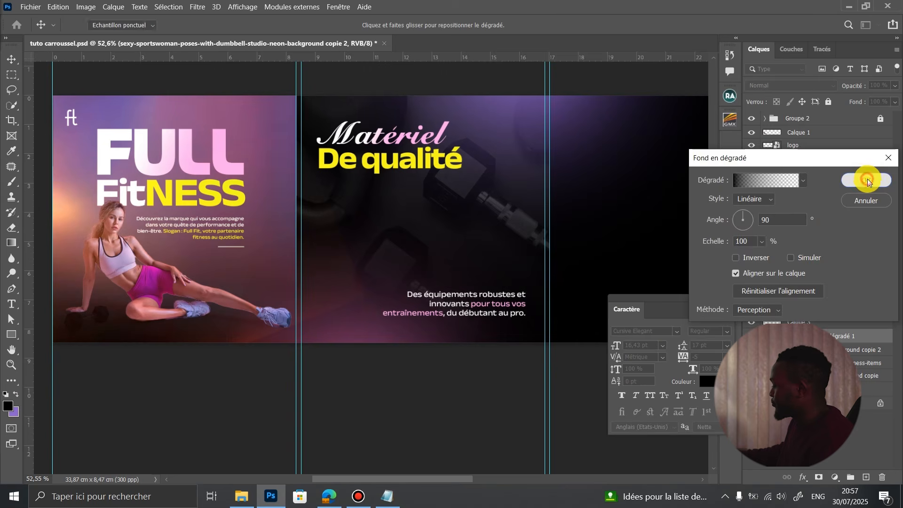
Convert the gradient fill to a smart object and resize it to cover only the lower part of the second slide.
{"action": "right_click", "coordinate": [818, 336]}
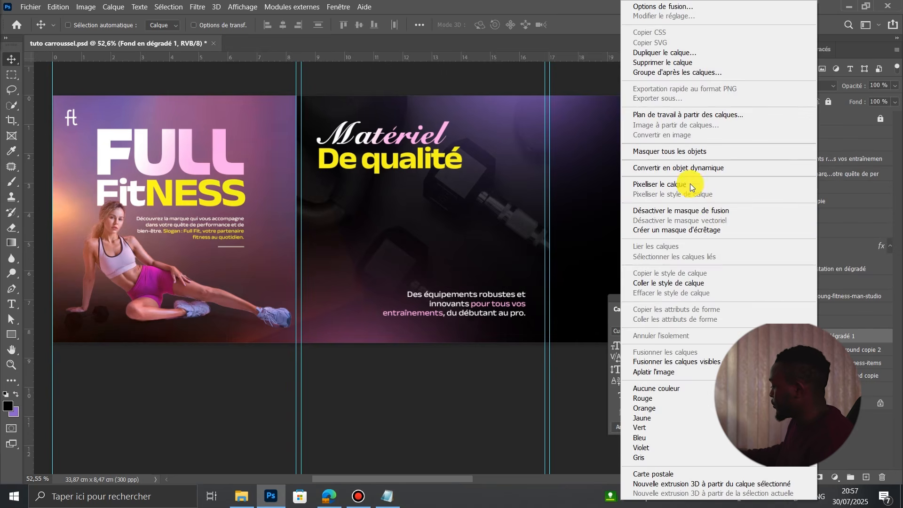
{"action": "left_click", "coordinate": [682, 168]}
{"action": "key", "text": "ctrl+t"}
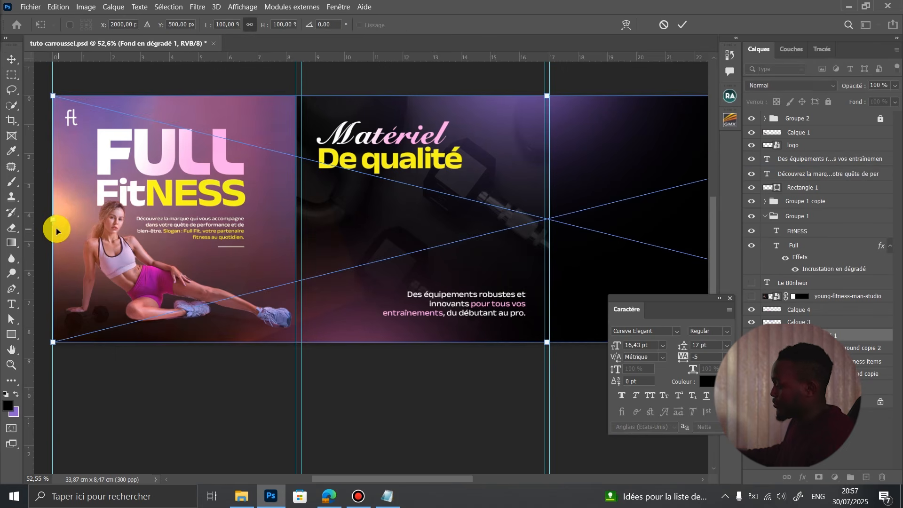
{"action": "left_click_drag", "start_coordinate": [53, 219], "coordinate": [295, 255]}
{"action": "scroll", "coordinate": [133, 250], "scroll_direction": "down", "scroll_amount": 2}
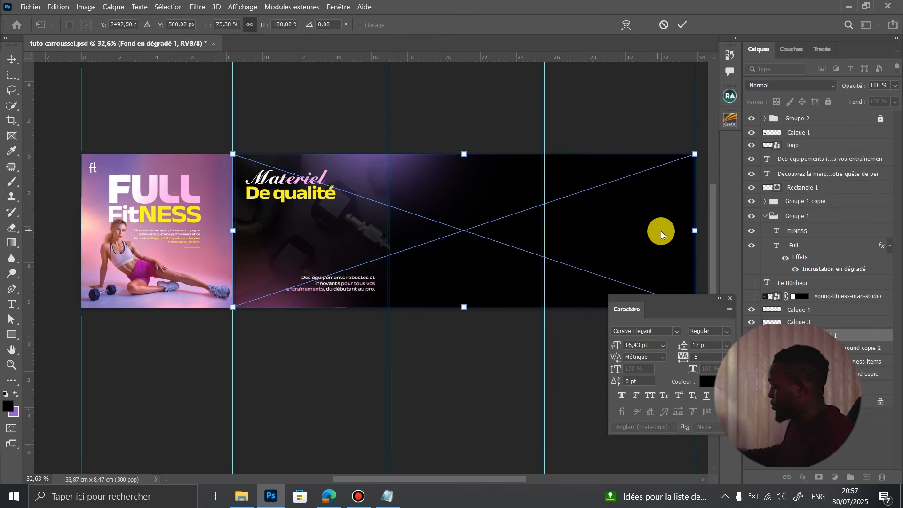
{"action": "left_click_drag", "start_coordinate": [693, 230], "coordinate": [385, 219]}
{"action": "left_click_drag", "start_coordinate": [311, 154], "coordinate": [304, 217]}
{"action": "key", "text": "Return"}
Set the opacity of the dumbbell photo layer behind the second slide to 28%.
{"action": "scroll", "coordinate": [305, 278], "scroll_direction": "up", "scroll_amount": 3}
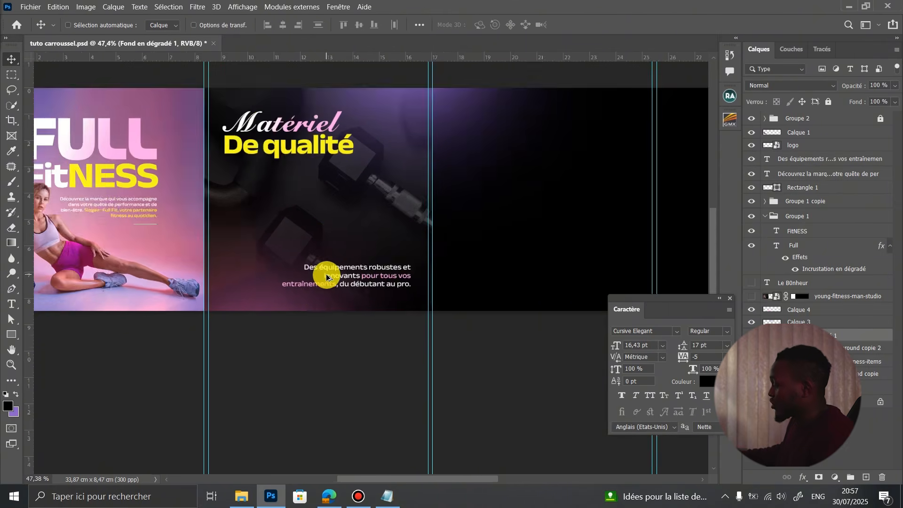
{"action": "scroll", "coordinate": [327, 277], "scroll_direction": "up", "scroll_amount": 2}
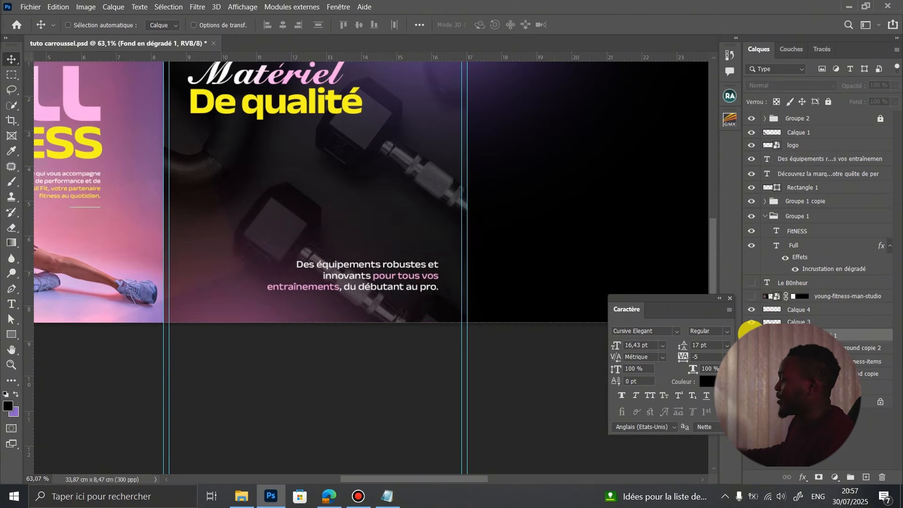
{"action": "scroll", "coordinate": [217, 323], "scroll_direction": "down", "scroll_amount": 2}
{"action": "scroll", "coordinate": [292, 221], "scroll_direction": "up", "scroll_amount": 2}
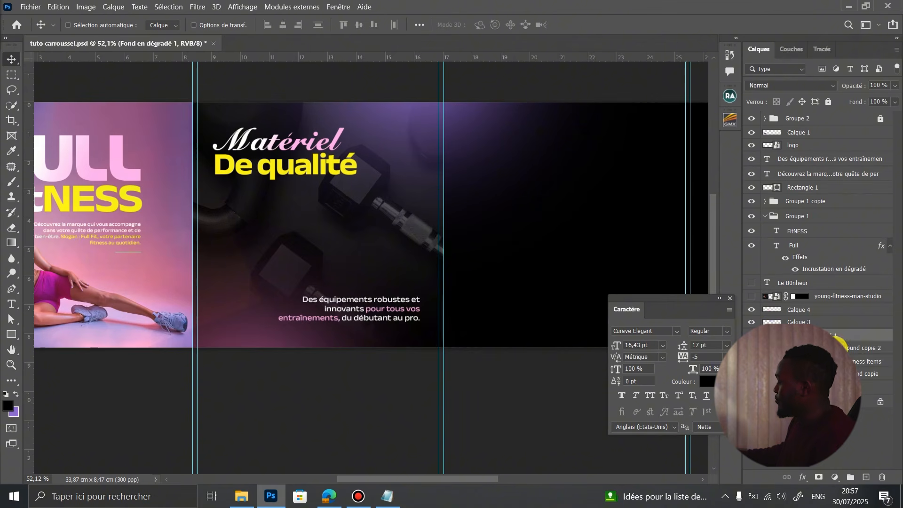
{"action": "left_click", "coordinate": [828, 362]}
{"action": "left_click", "coordinate": [895, 85]}
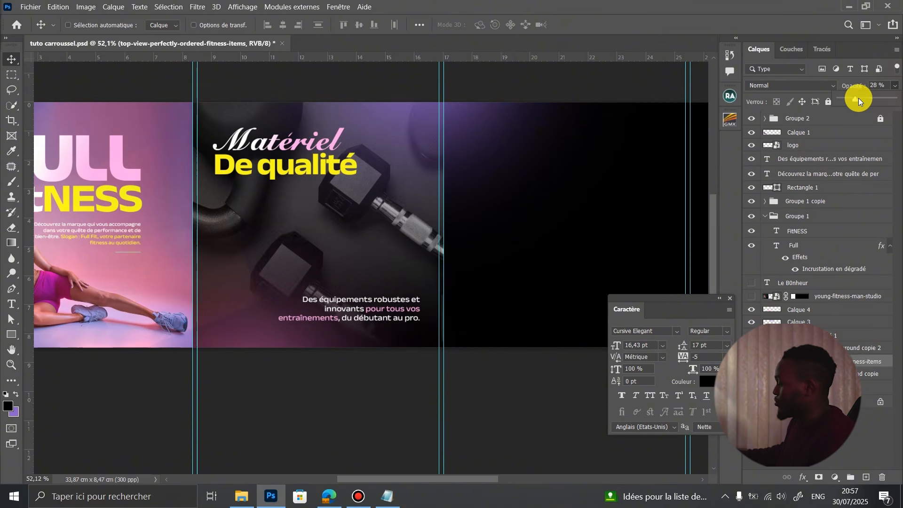
{"action": "scroll", "coordinate": [327, 177], "scroll_direction": "down", "scroll_amount": 2}
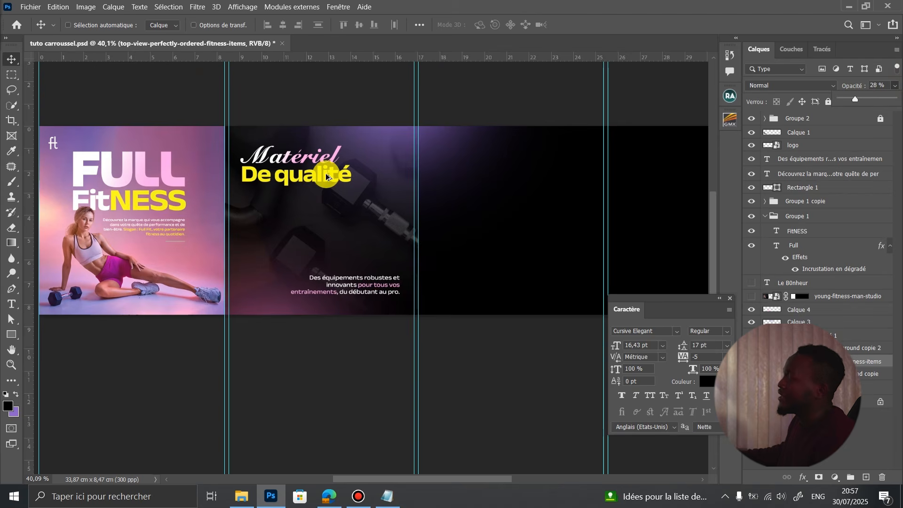
Change the "Matériel" title's font to Anek Bangla SemiExpanded Regular and compare it with the previous font.
{"action": "left_click", "coordinate": [292, 164]}
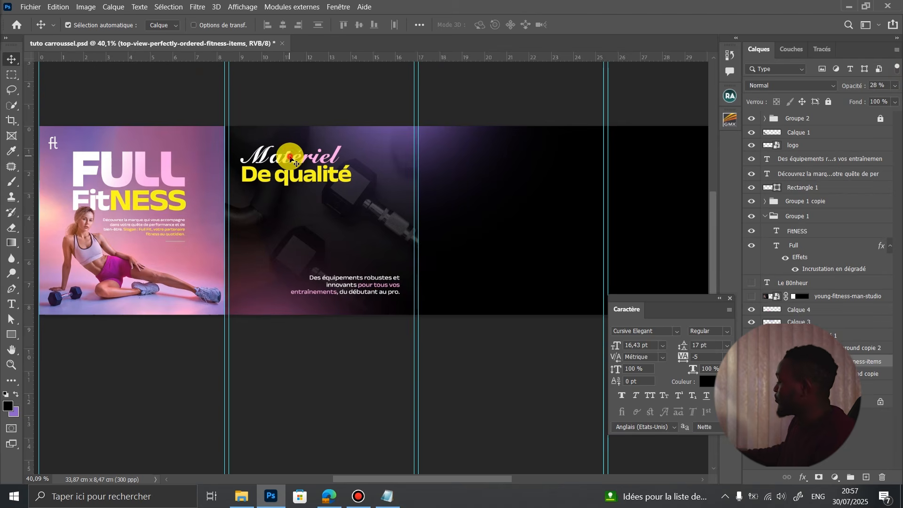
{"action": "left_click", "coordinate": [296, 163]}
{"action": "left_click", "coordinate": [677, 331]}
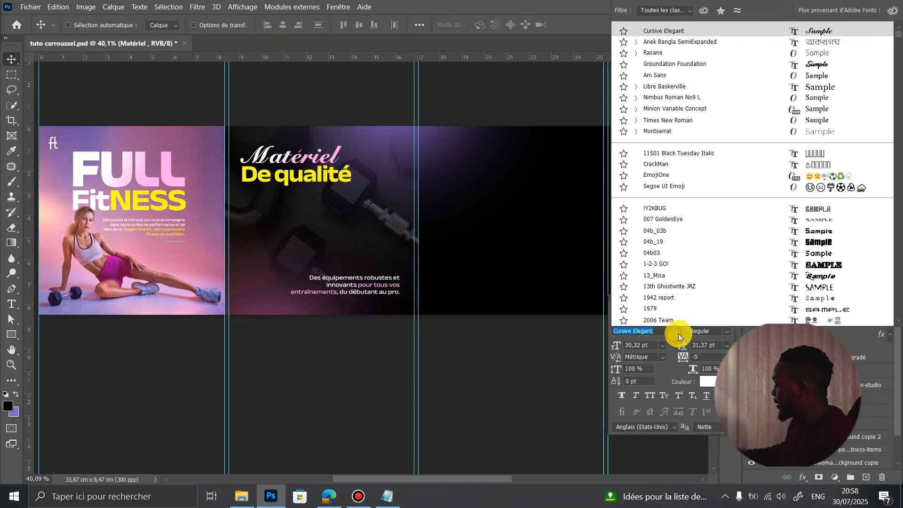
{"action": "left_click", "coordinate": [821, 44]}
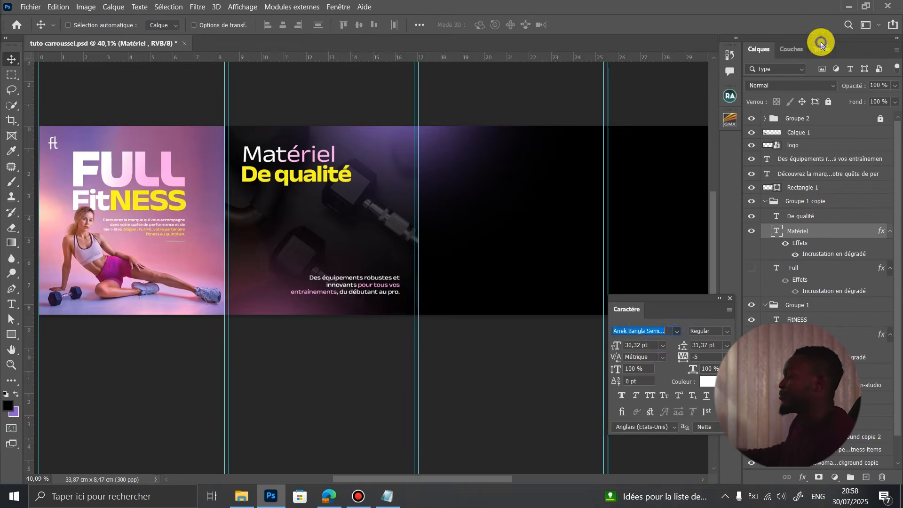
{"action": "scroll", "coordinate": [361, 150], "scroll_direction": "up", "scroll_amount": 1}
{"action": "scroll", "coordinate": [230, 167], "scroll_direction": "down", "scroll_amount": 1}
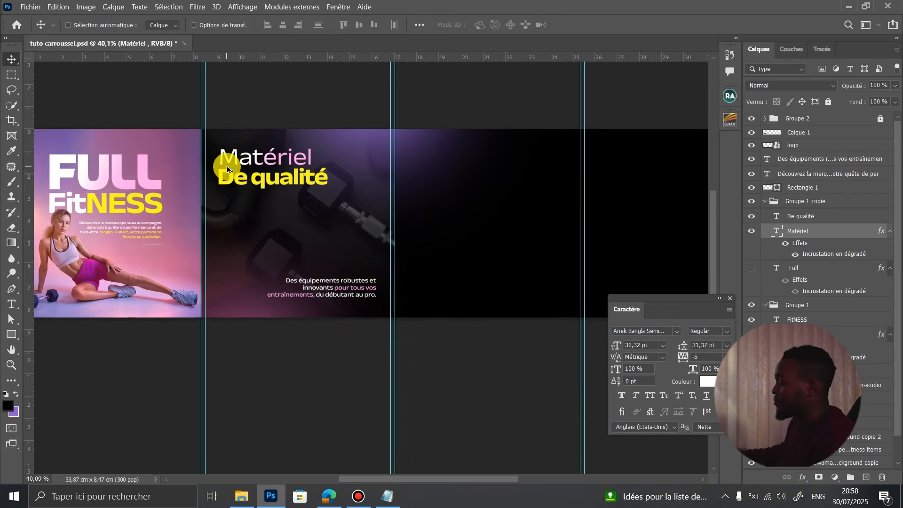
{"action": "scroll", "coordinate": [250, 185], "scroll_direction": "down", "scroll_amount": 1}
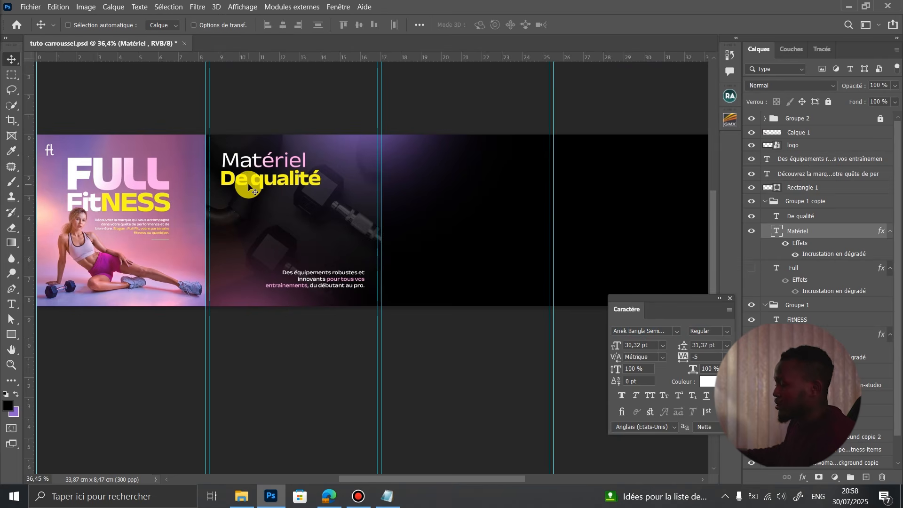
{"action": "key", "text": "ctrl+z"}
{"action": "key", "text": "ctrl+shift+z"}
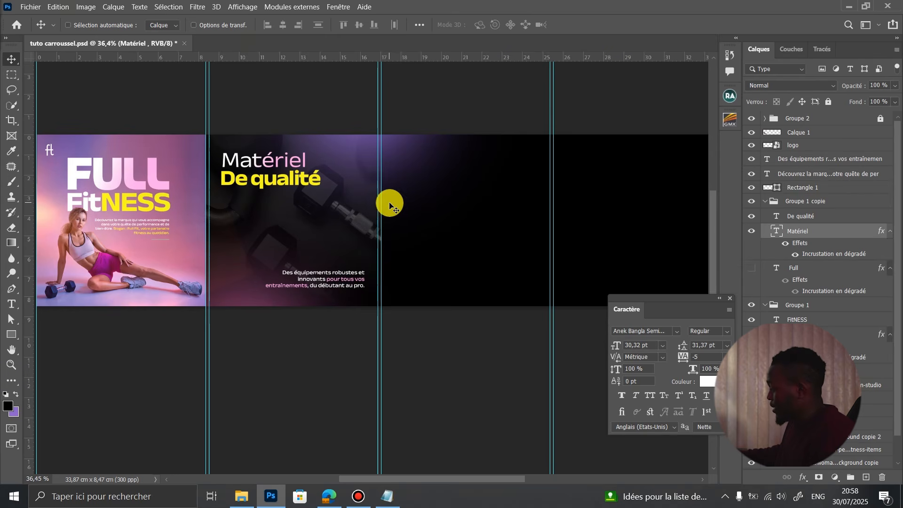
Duplicate the thin divider line from the first slide and place it right-aligned under the second slide's description text.
{"action": "scroll", "coordinate": [284, 207], "scroll_direction": "up", "scroll_amount": 2}
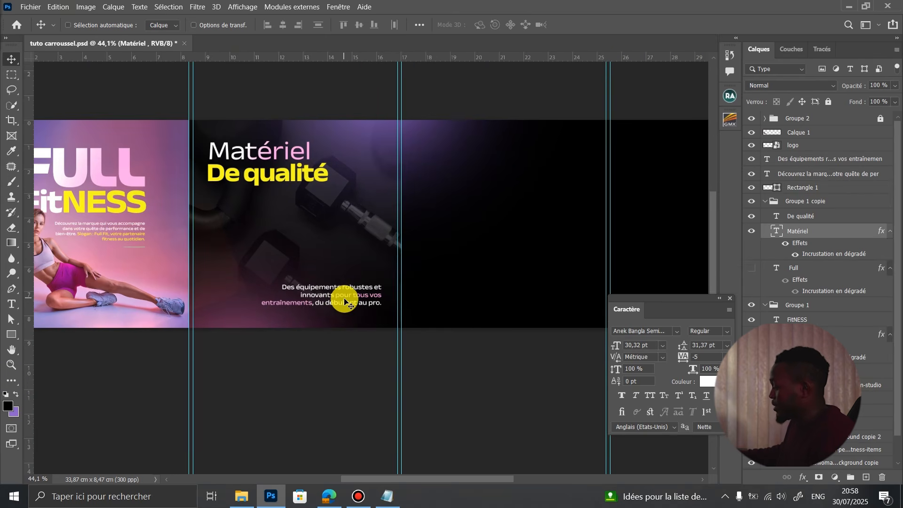
{"action": "scroll", "coordinate": [137, 254], "scroll_direction": "up", "scroll_amount": 5}
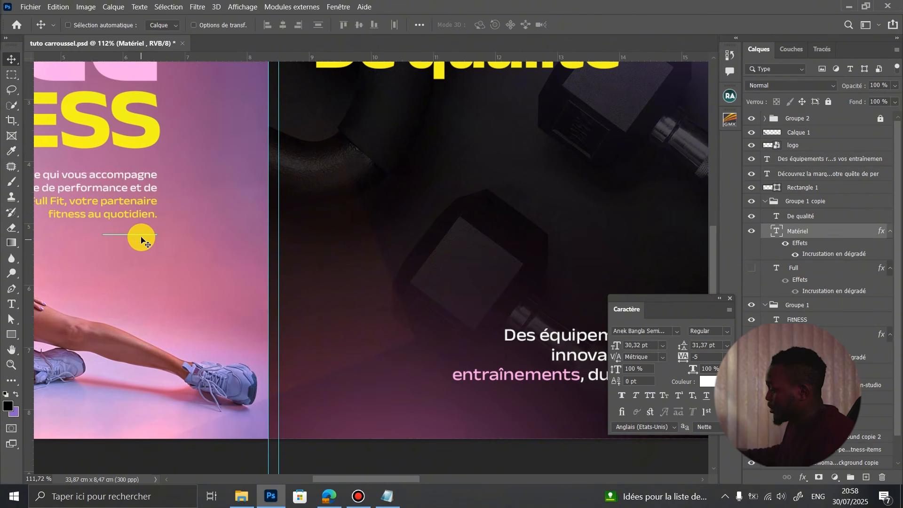
{"action": "left_click_drag", "start_coordinate": [143, 235], "coordinate": [460, 378]}
{"action": "left_click_drag", "start_coordinate": [460, 379], "coordinate": [512, 366]}
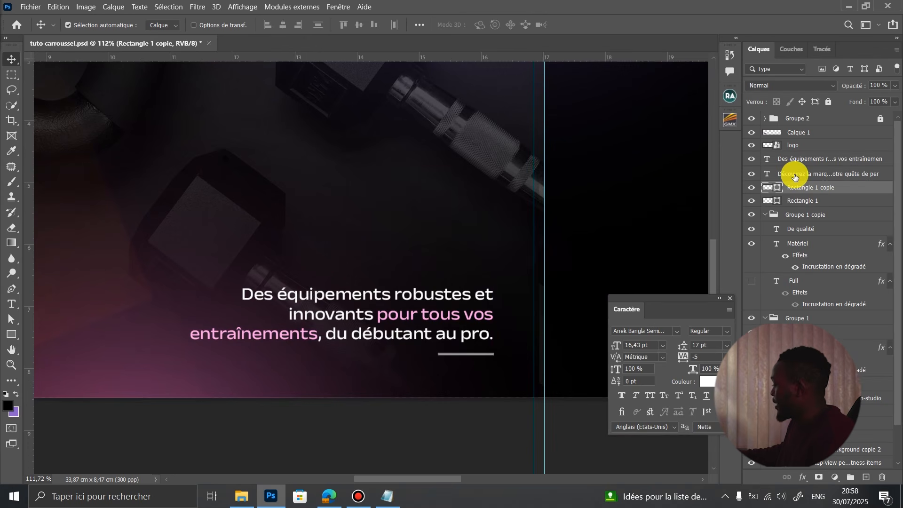
Move the second slide's description text and its divider line together slightly up and inward from the slide's edge.
{"action": "left_click", "coordinate": [791, 159], "text": "ctrl"}
{"action": "scroll", "coordinate": [513, 314], "scroll_direction": "down", "scroll_amount": 5}
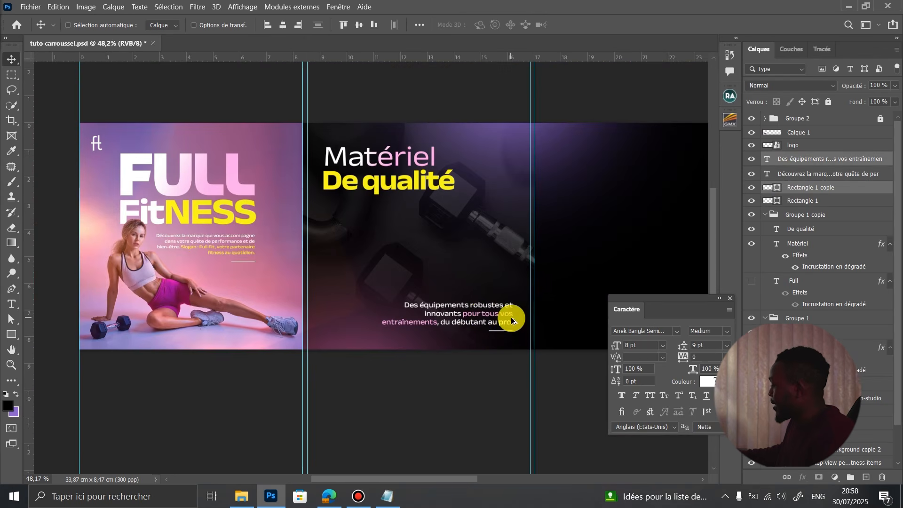
{"action": "mouse_move", "coordinate": [486, 309]}
{"action": "left_mouse_down"}
{"action": "mouse_move", "coordinate": [475, 296]}
{"action": "mouse_move", "coordinate": [479, 310]}
{"action": "left_mouse_up"}
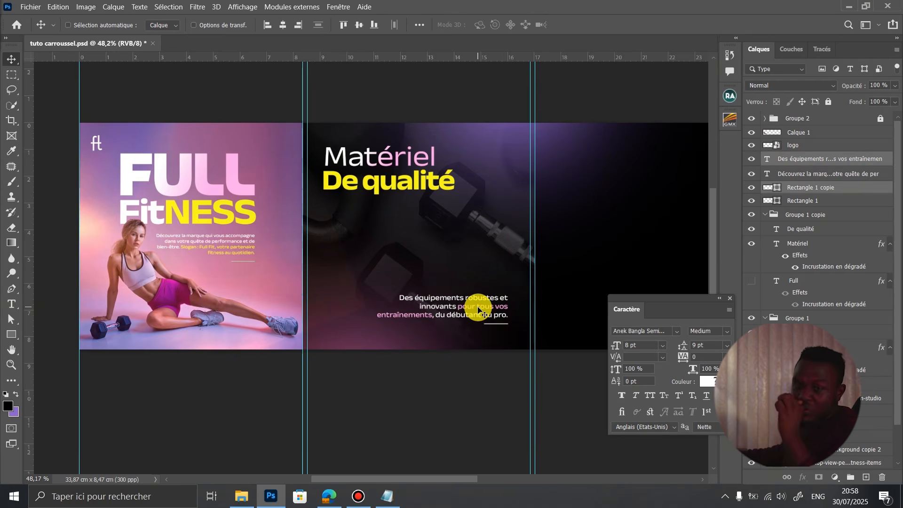
Adjust the purple glow layer spanning the second and third slides, shifting it slightly and setting its opacity to 100%.
{"action": "scroll", "coordinate": [193, 277], "scroll_direction": "down", "scroll_amount": 2}
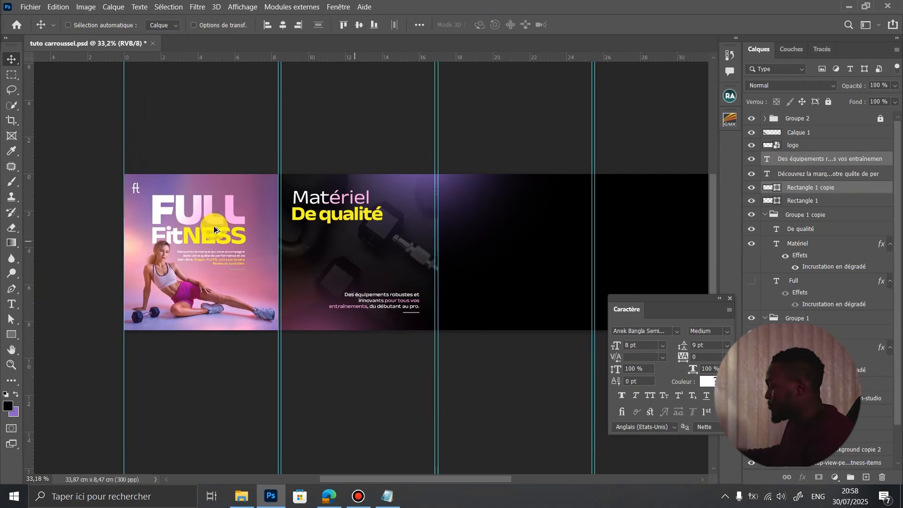
{"action": "scroll", "coordinate": [471, 247], "scroll_direction": "up", "scroll_amount": 3}
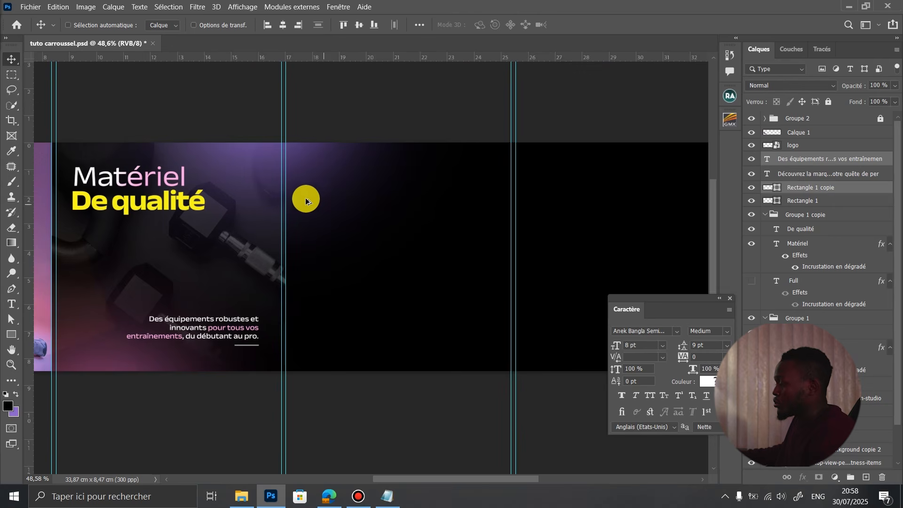
{"action": "mouse_move", "coordinate": [315, 179]}
{"action": "left_mouse_down"}
{"action": "mouse_move", "coordinate": [306, 171]}
{"action": "mouse_move", "coordinate": [329, 178]}
{"action": "mouse_move", "coordinate": [317, 186]}
{"action": "left_mouse_up"}
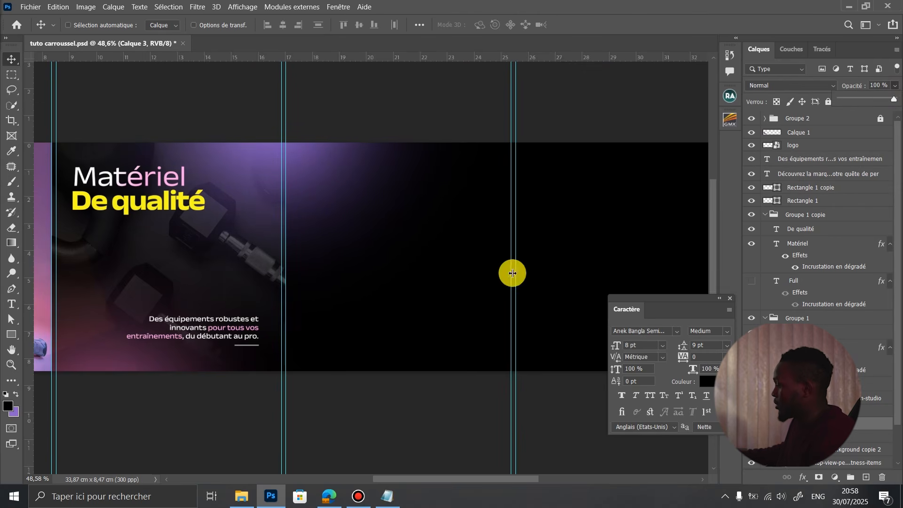
Place the strong-woman-squatting-with-dumbbell-gym photo into the carousel against the third slide's starting edge.
{"action": "left_click", "coordinate": [388, 495]}
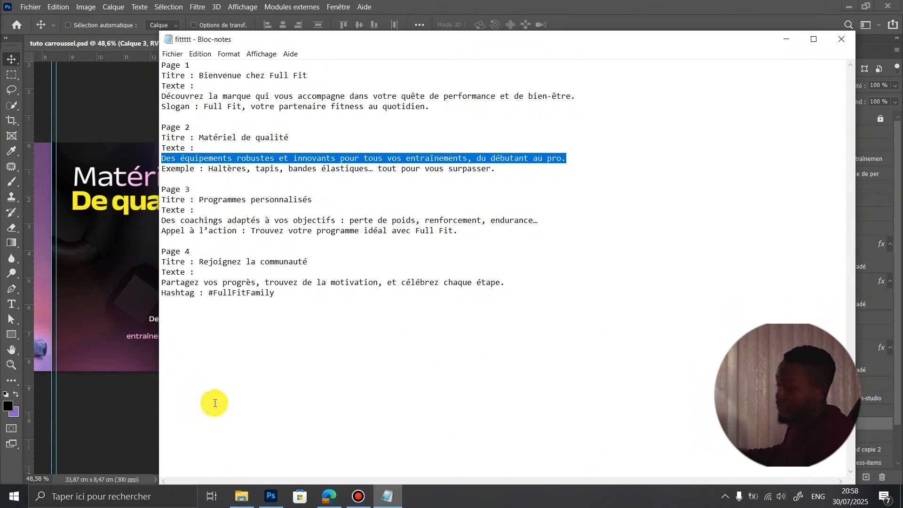
{"action": "left_click", "coordinate": [241, 496]}
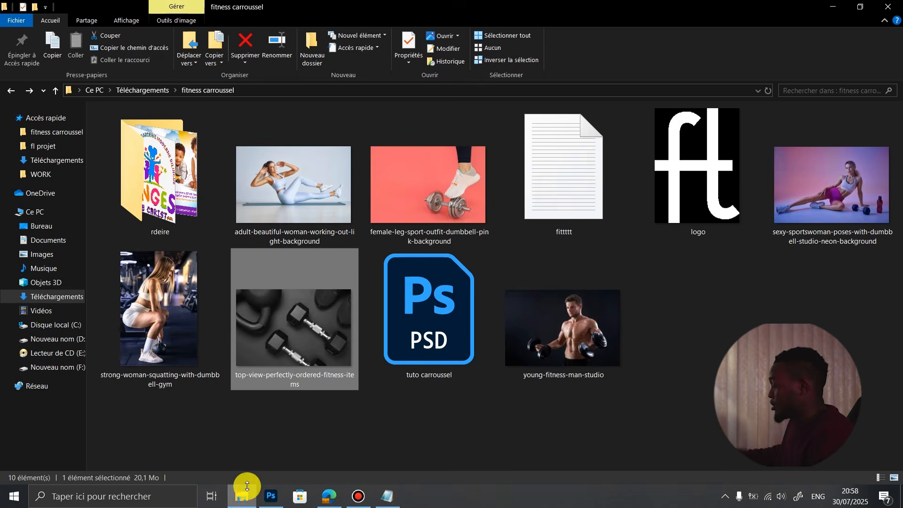
{"action": "left_click", "coordinate": [692, 334]}
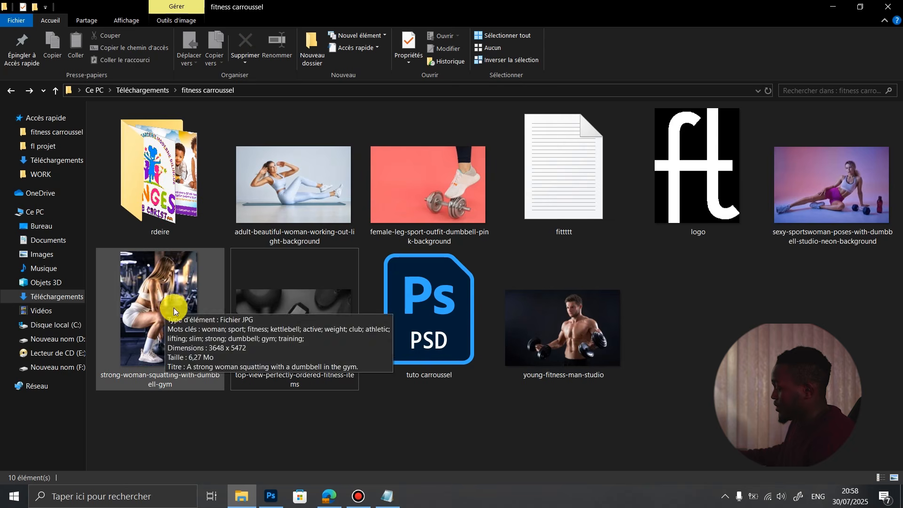
{"action": "left_click_drag", "start_coordinate": [157, 295], "coordinate": [363, 296]}
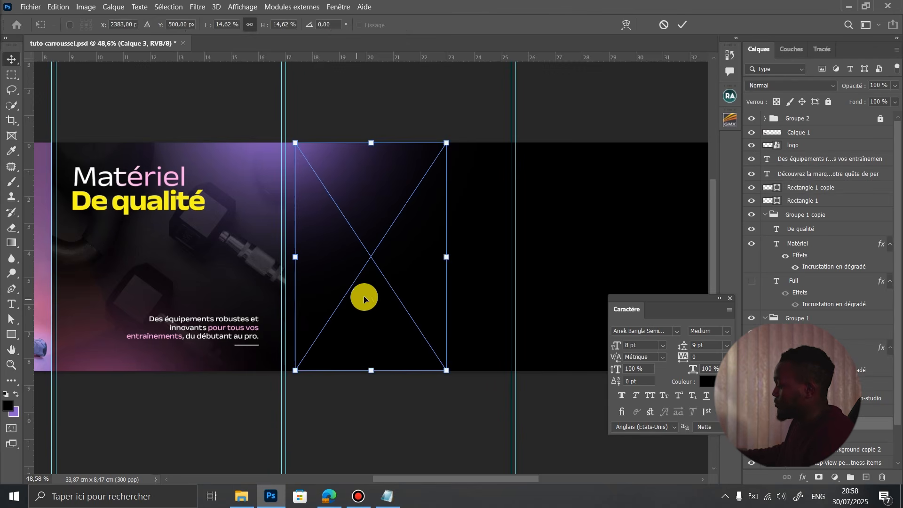
{"action": "left_click_drag", "start_coordinate": [408, 268], "coordinate": [376, 256]}
{"action": "key", "text": "Return"}
Enlarge the squatting woman photo to fill the full width of the third slide, framing her torso, legs and kettlebell.
{"action": "scroll", "coordinate": [347, 256], "scroll_direction": "down", "scroll_amount": 3}
{"action": "scroll", "coordinate": [397, 286], "scroll_direction": "up", "scroll_amount": 4}
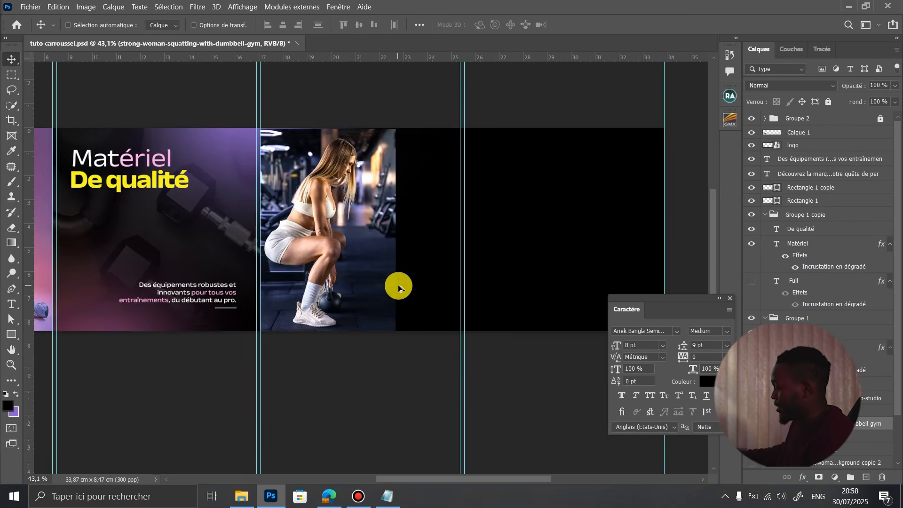
{"action": "scroll", "coordinate": [459, 238], "scroll_direction": "up", "scroll_amount": 1}
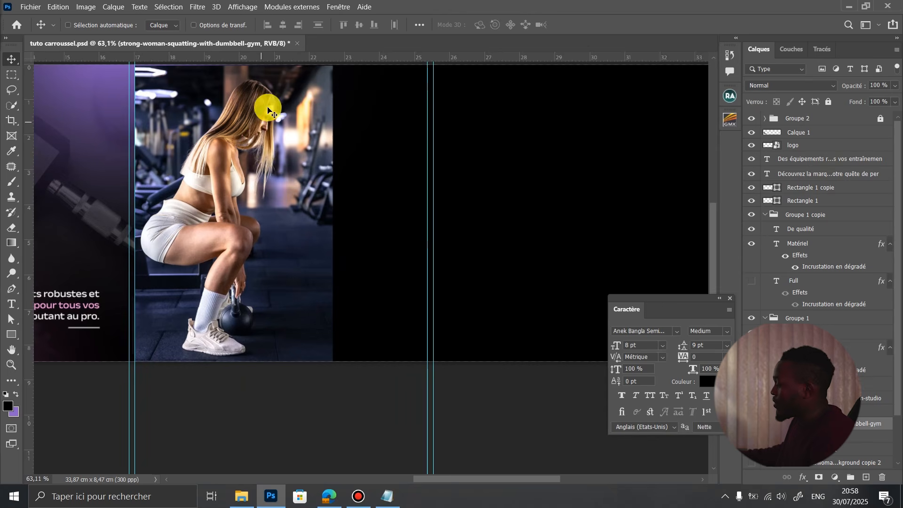
{"action": "scroll", "coordinate": [311, 215], "scroll_direction": "down", "scroll_amount": 1}
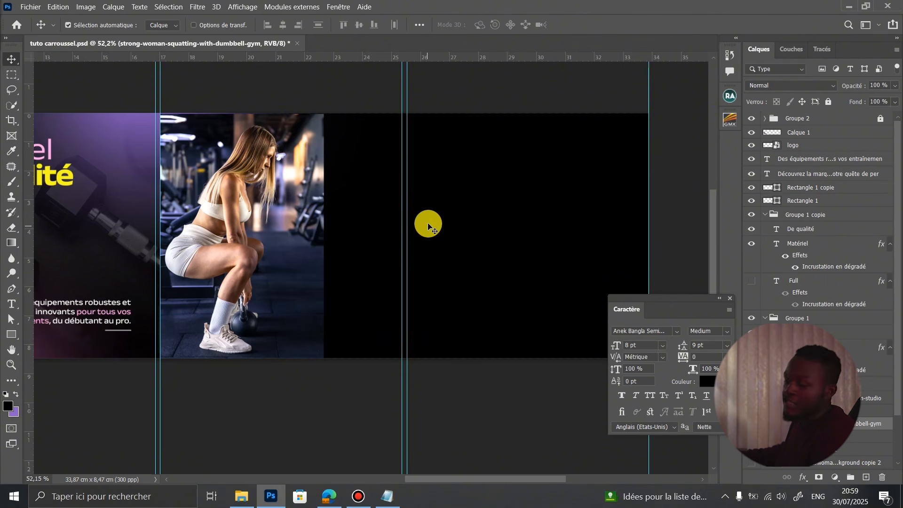
{"action": "key", "text": "ctrl+t"}
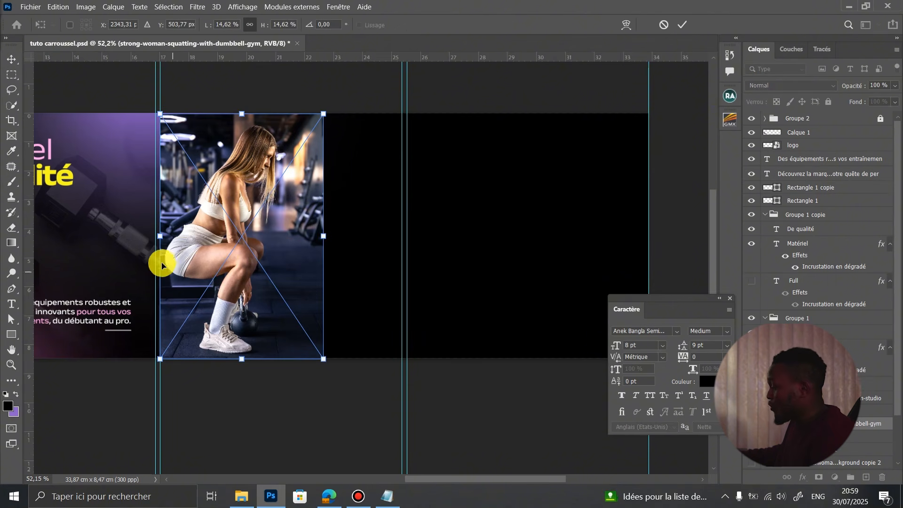
{"action": "left_click_drag", "start_coordinate": [324, 236], "coordinate": [411, 256]}
{"action": "left_click_drag", "start_coordinate": [317, 276], "coordinate": [314, 226]}
{"action": "left_click_drag", "start_coordinate": [399, 174], "coordinate": [407, 177]}
{"action": "key", "text": "Return"}
{"action": "mouse_move", "coordinate": [329, 255]}
{"action": "left_mouse_down"}
{"action": "mouse_move", "coordinate": [333, 237]}
{"action": "mouse_move", "coordinate": [333, 250]}
{"action": "left_mouse_up"}
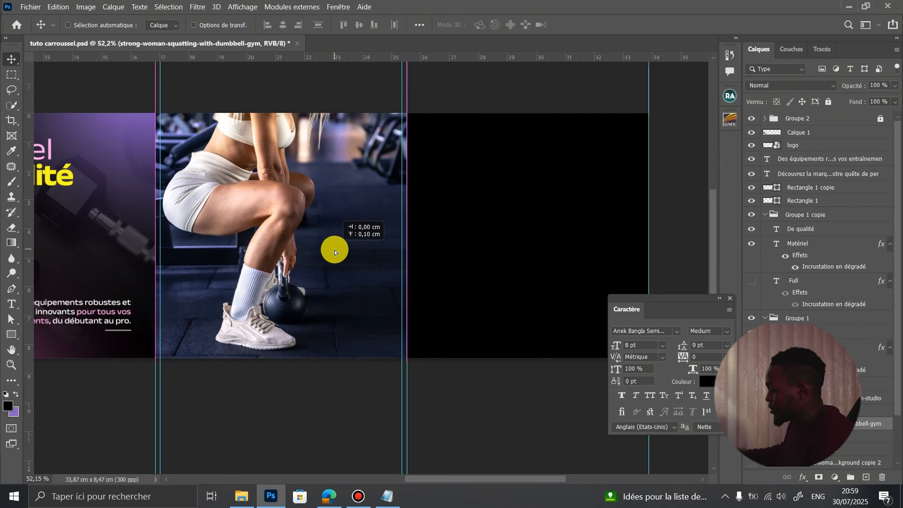
Duplicate the second slide's pink glow layer and move the copy over the lower corner of the third slide's photo.
{"action": "left_click", "coordinate": [100, 350], "text": "ctrl"}
{"action": "left_click_drag", "start_coordinate": [100, 339], "coordinate": [181, 341]}
{"action": "key", "text": "ctrl"}
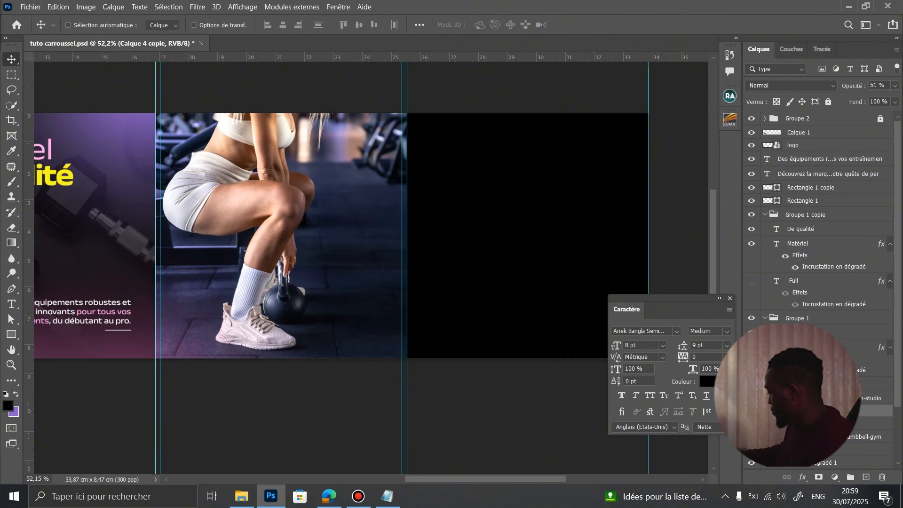
Duplicate the second slide's black gradient layer and position the copy over the lower part of the third slide's photo.
{"action": "left_click", "coordinate": [821, 437]}
{"action": "scroll", "coordinate": [821, 437], "scroll_direction": "down", "scroll_amount": 4}
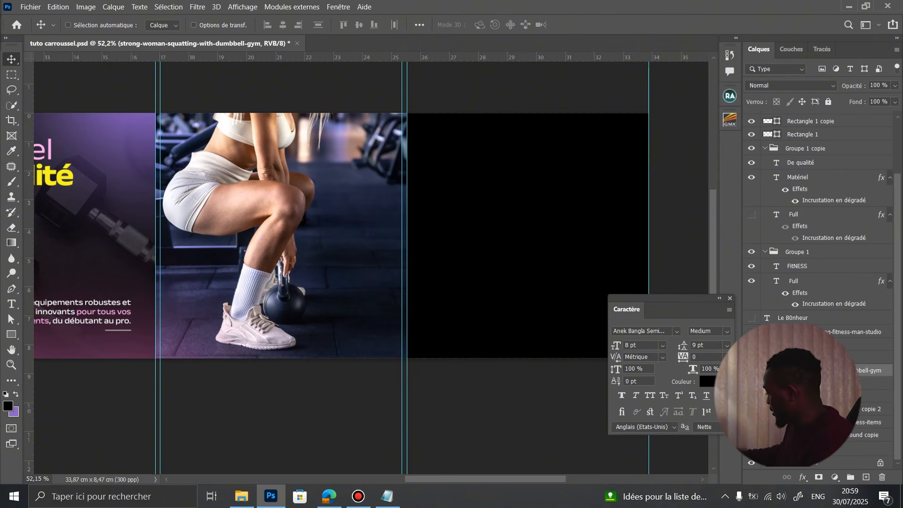
{"action": "left_click", "coordinate": [821, 396]}
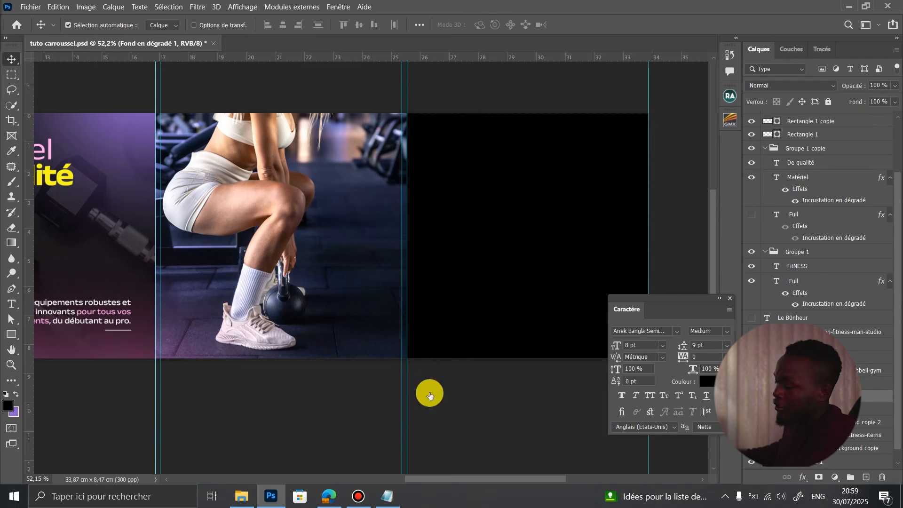
{"action": "key", "text": "ctrl+j"}
{"action": "left_click_drag", "start_coordinate": [99, 303], "coordinate": [338, 329]}
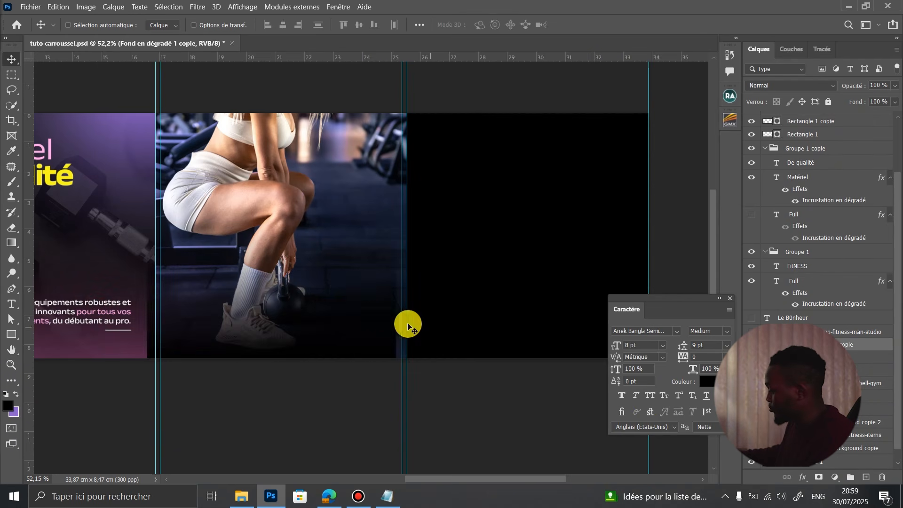
{"action": "left_click_drag", "start_coordinate": [319, 312], "coordinate": [320, 316]}
Move the Calque 4 copie pink glow above the copied black gradient in the layer stack.
{"action": "left_click", "coordinate": [751, 357]}
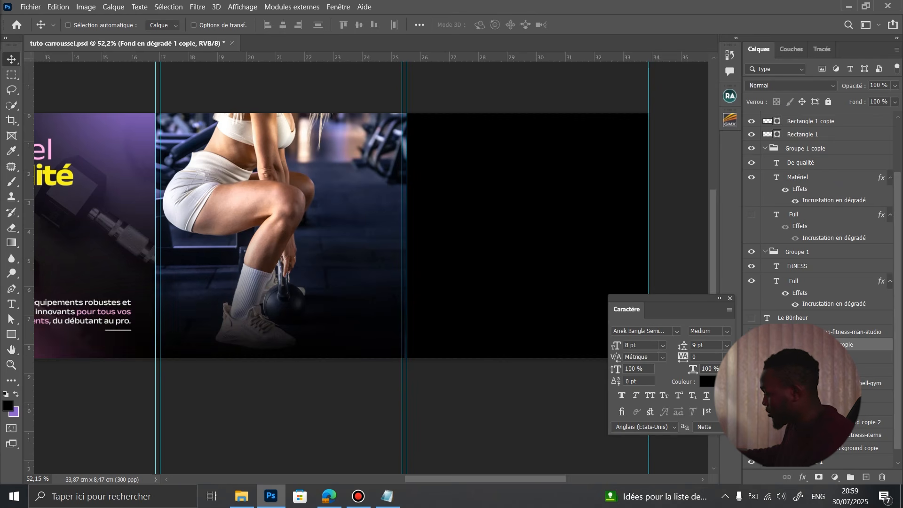
{"action": "left_click", "coordinate": [752, 358]}
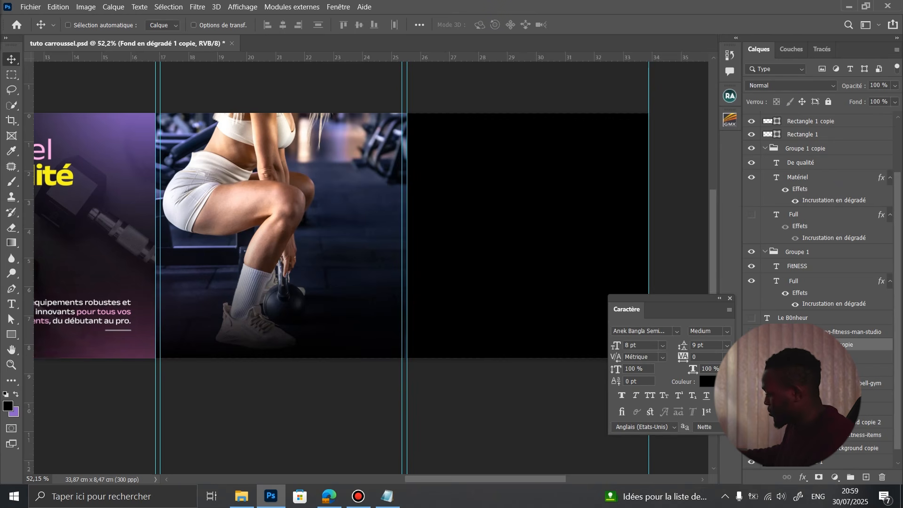
{"action": "left_click", "coordinate": [752, 345]}
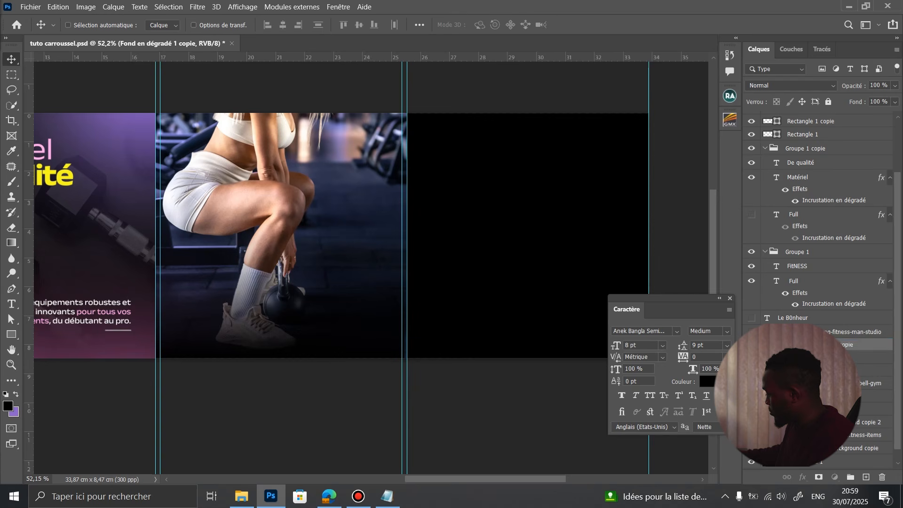
{"action": "left_click_drag", "start_coordinate": [804, 358], "coordinate": [804, 339]}
{"action": "scroll", "coordinate": [316, 260], "scroll_direction": "down", "scroll_amount": 5}
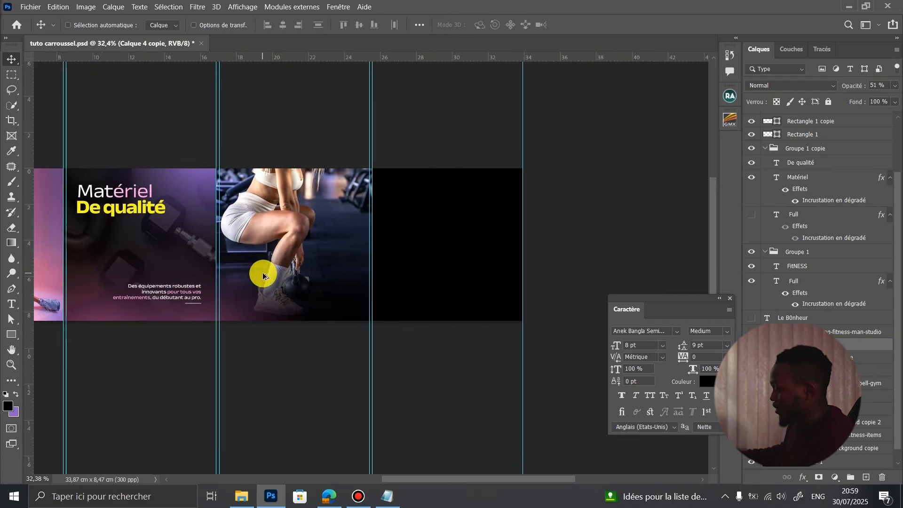
{"action": "scroll", "coordinate": [263, 276], "scroll_direction": "up", "scroll_amount": 4}
{"action": "key", "text": "ctrl"}
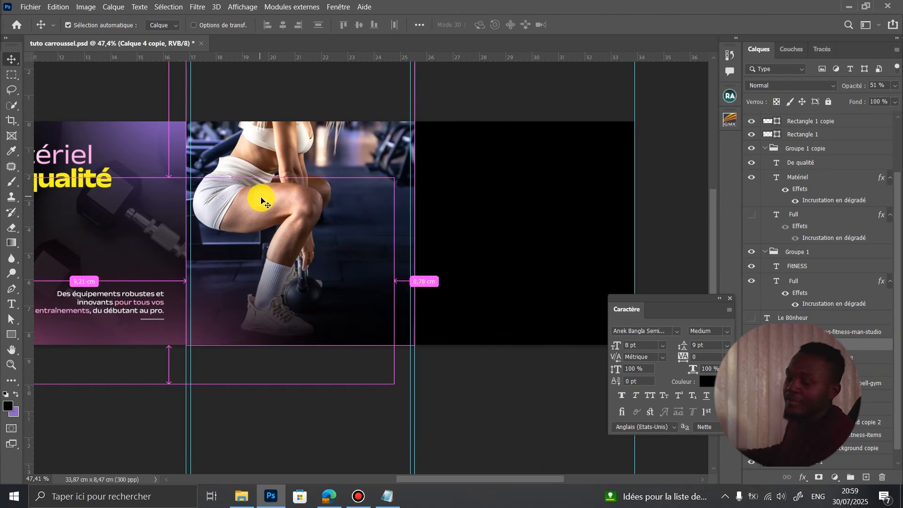
Try the default Black & White adjustment on the squatting woman photo and undo it.
{"action": "scroll", "coordinate": [306, 244], "scroll_direction": "down", "scroll_amount": 4}
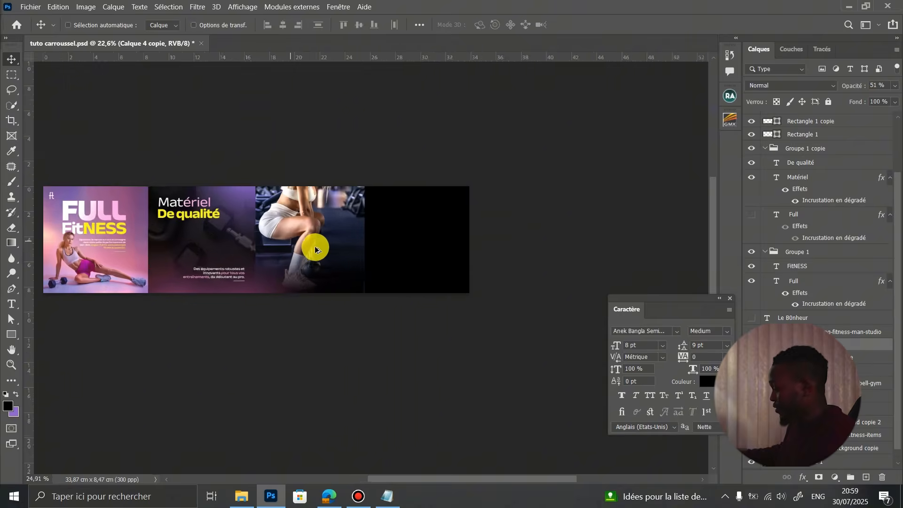
{"action": "scroll", "coordinate": [258, 208], "scroll_direction": "up", "scroll_amount": 6}
{"action": "left_click", "coordinate": [273, 209], "text": "ctrl"}
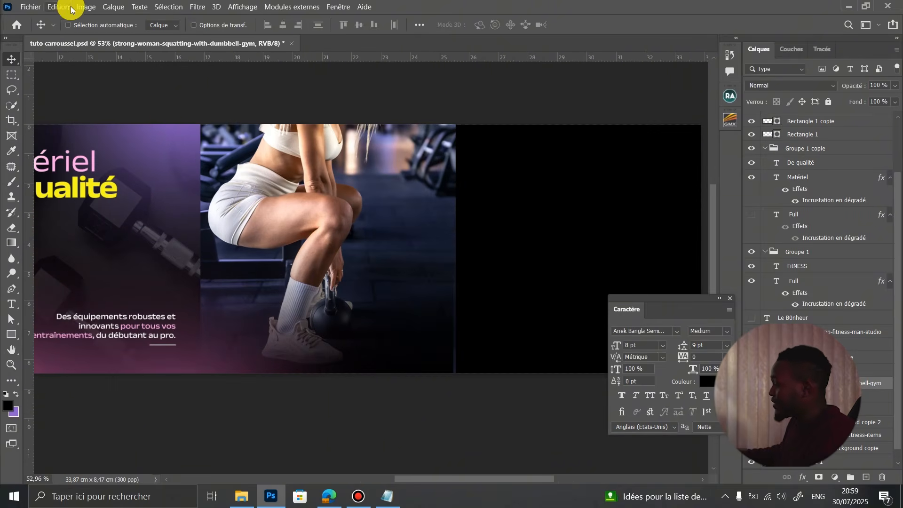
{"action": "left_click", "coordinate": [83, 7]}
{"action": "mouse_move", "coordinate": [207, 35]}
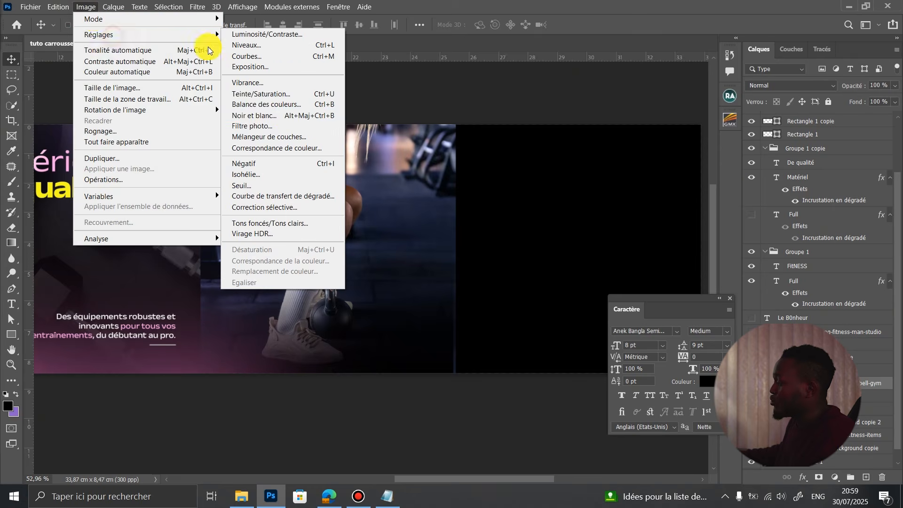
{"action": "left_click", "coordinate": [262, 116]}
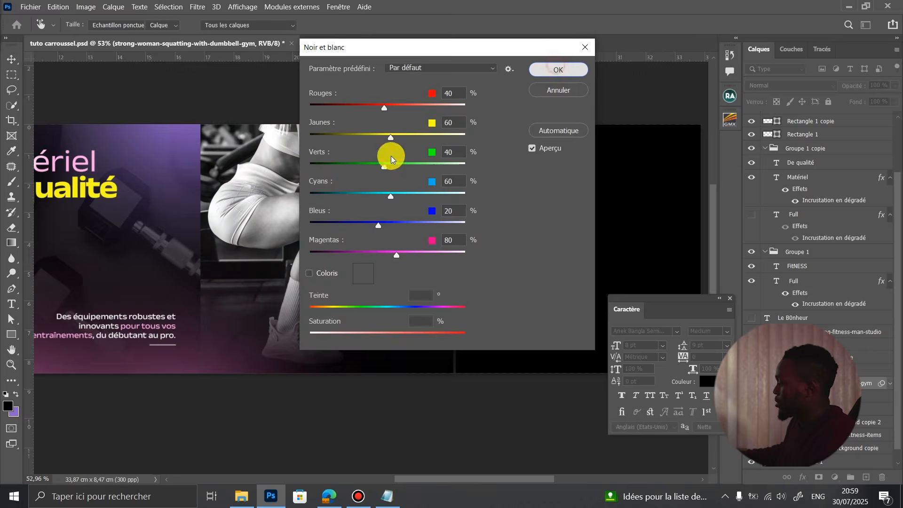
{"action": "scroll", "coordinate": [344, 248], "scroll_direction": "down", "scroll_amount": 4}
{"action": "scroll", "coordinate": [319, 230], "scroll_direction": "up", "scroll_amount": 3}
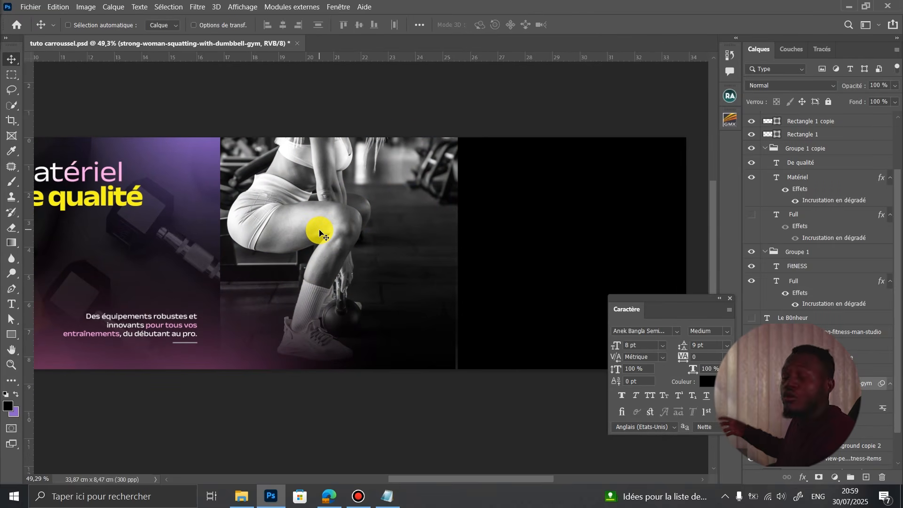
{"action": "key", "text": "ctrl+z"}
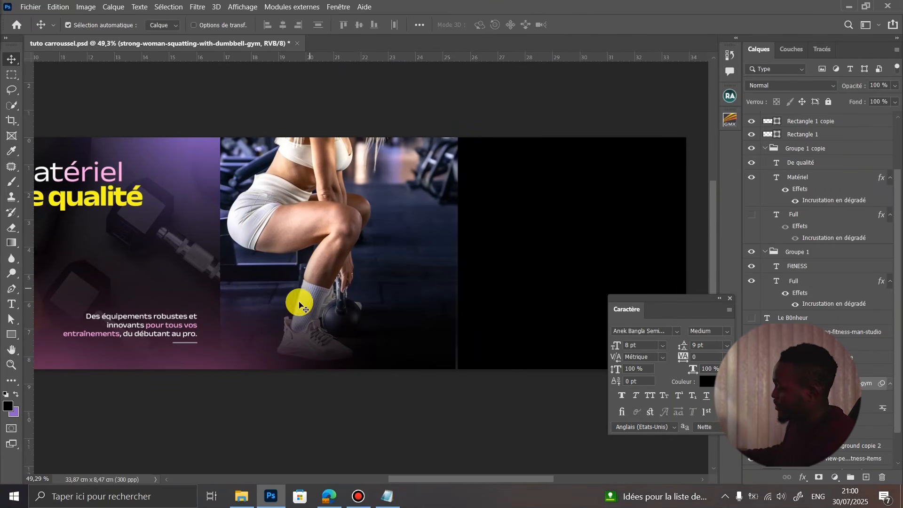
Enlarge the Calque 4 copie pink glow so that it spans the lower part of the third slide.
{"action": "left_click", "coordinate": [259, 344]}
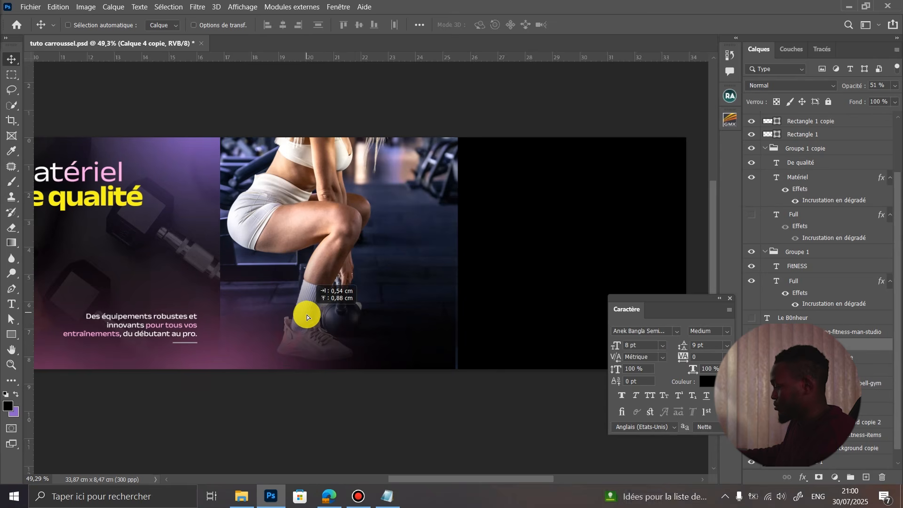
{"action": "key", "text": "ctrl+t"}
{"action": "left_click_drag", "start_coordinate": [461, 306], "coordinate": [588, 280]}
{"action": "mouse_move", "coordinate": [347, 318]}
{"action": "left_mouse_down"}
{"action": "mouse_move", "coordinate": [345, 286]}
{"action": "mouse_move", "coordinate": [346, 311]}
{"action": "left_mouse_up"}
{"action": "key", "text": "Return"}
{"action": "scroll", "coordinate": [305, 281], "scroll_direction": "down", "scroll_amount": 1}
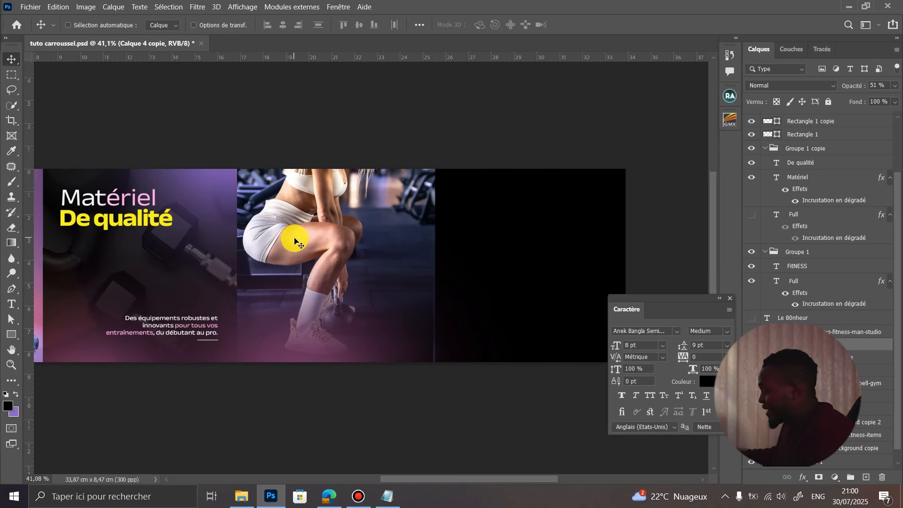
{"action": "left_click_drag", "start_coordinate": [290, 242], "coordinate": [339, 242]}
{"action": "scroll", "coordinate": [339, 243], "scroll_direction": "up", "scroll_amount": 1}
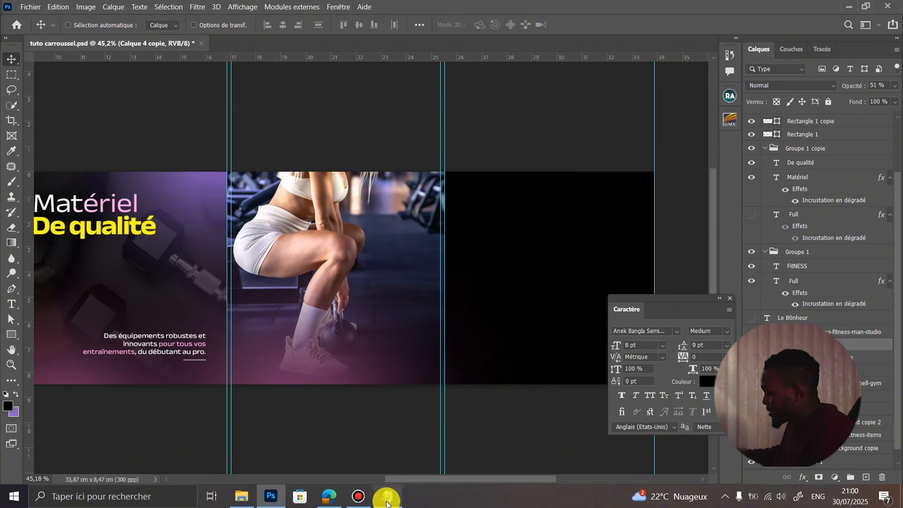
Copy the Page 3 title "Programmes personnalisés" from the fittttt notes in Notepad and return to the carousel in Photoshop.
{"action": "left_click", "coordinate": [386, 496]}
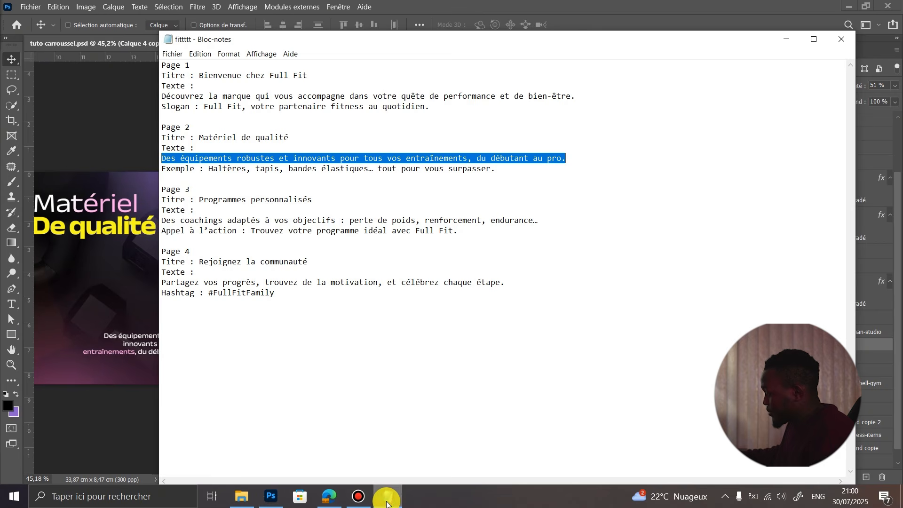
{"action": "left_click", "coordinate": [198, 185]}
{"action": "left_click_drag", "start_coordinate": [199, 199], "coordinate": [320, 199]}
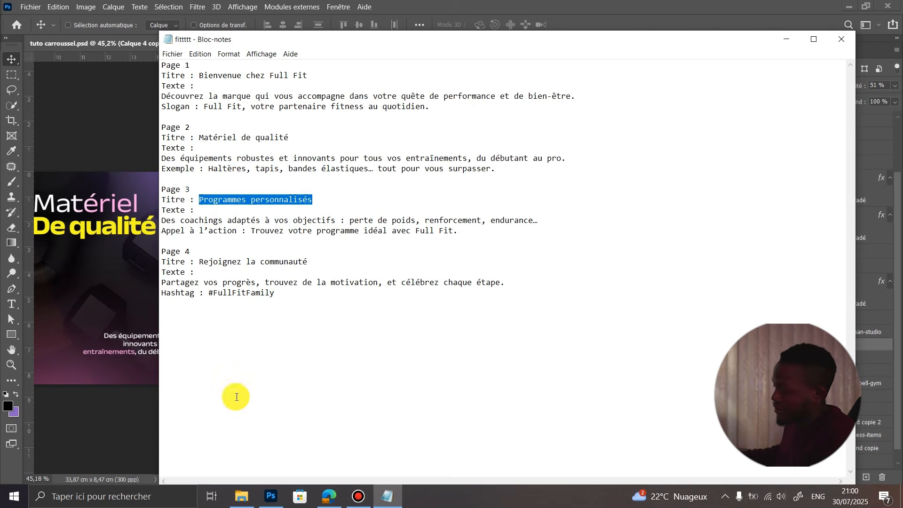
{"action": "left_click", "coordinate": [270, 499]}
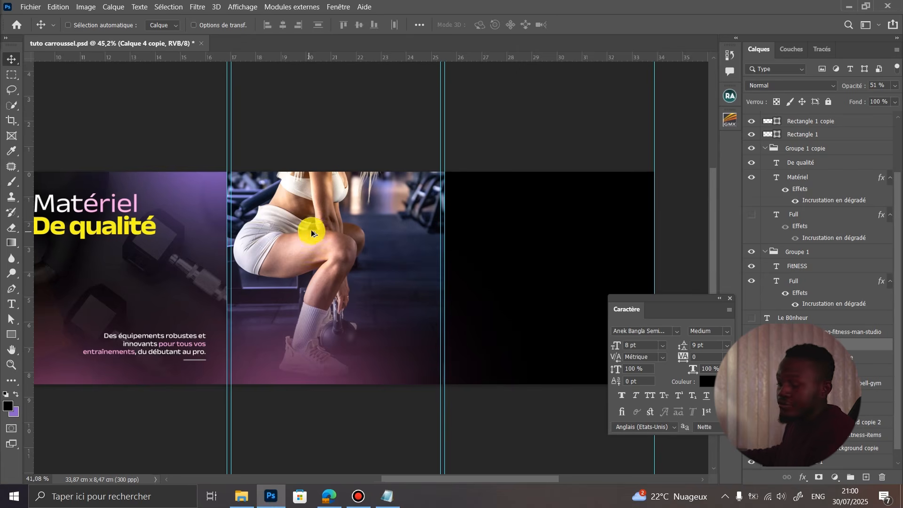
Duplicate the second slide's "Matériel" and "De qualité" text layers together onto the lower part of the third slide.
{"action": "scroll", "coordinate": [311, 232], "scroll_direction": "down", "scroll_amount": 3}
{"action": "scroll", "coordinate": [138, 210], "scroll_direction": "up", "scroll_amount": 2}
{"action": "left_click", "coordinate": [154, 234], "text": "ctrl"}
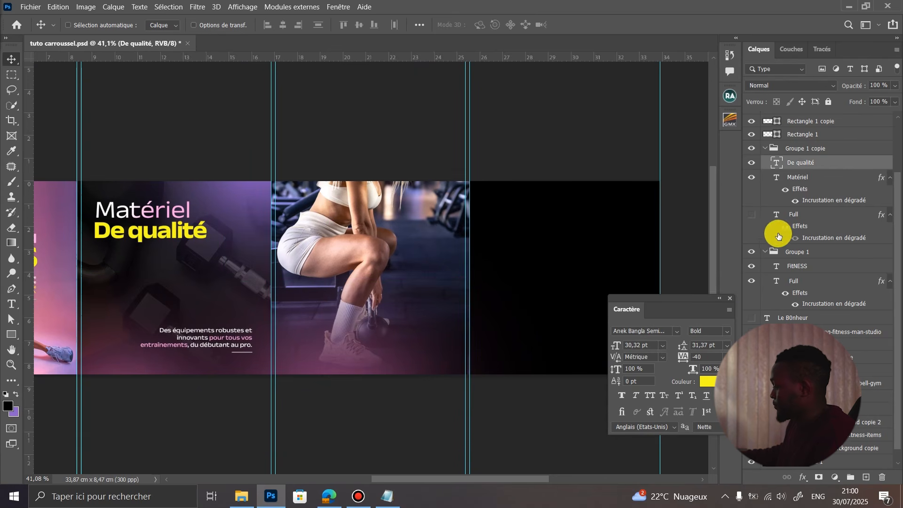
{"action": "left_click", "coordinate": [787, 183], "text": "shift"}
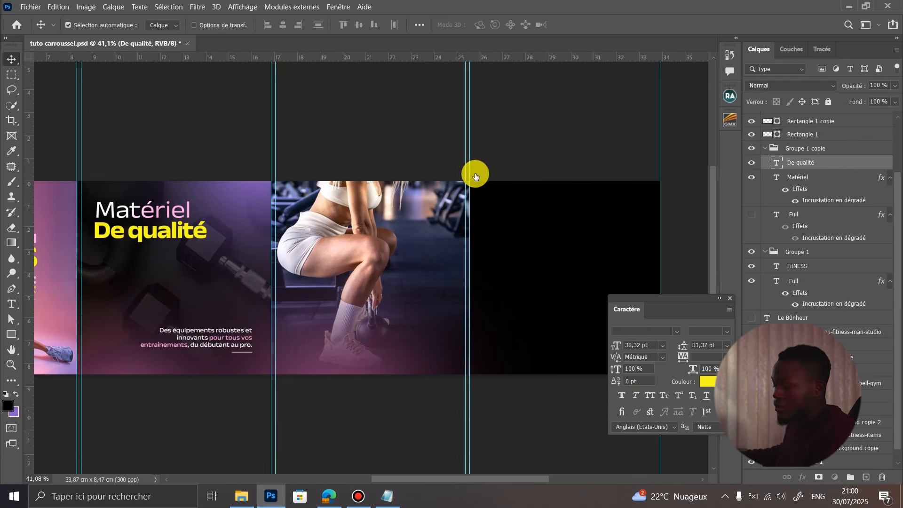
{"action": "left_click", "coordinate": [175, 210], "text": "shift"}
{"action": "left_click_drag", "start_coordinate": [133, 210], "coordinate": [371, 328]}
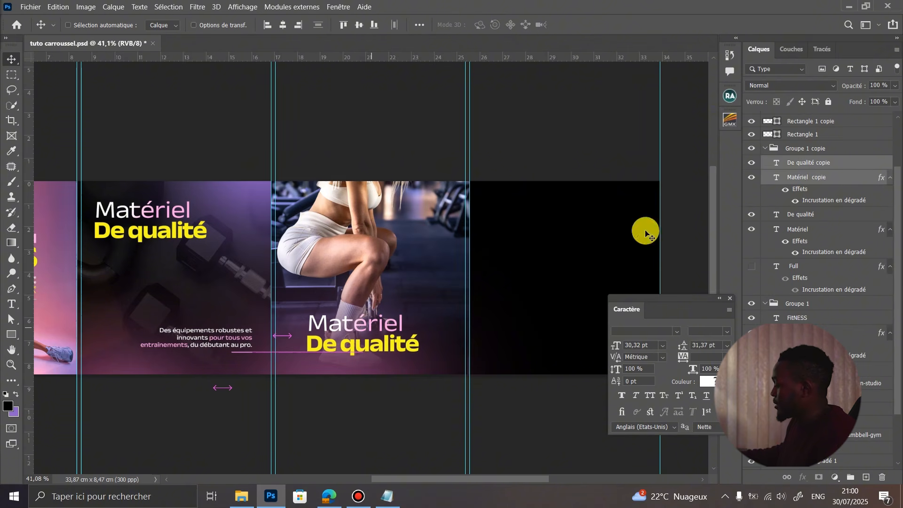
Replace the copied "Matériel" text with "Programmes personnalisés" and enlarge its text box to fit both words.
{"action": "left_click", "coordinate": [776, 168]}
{"action": "left_click", "coordinate": [771, 177]}
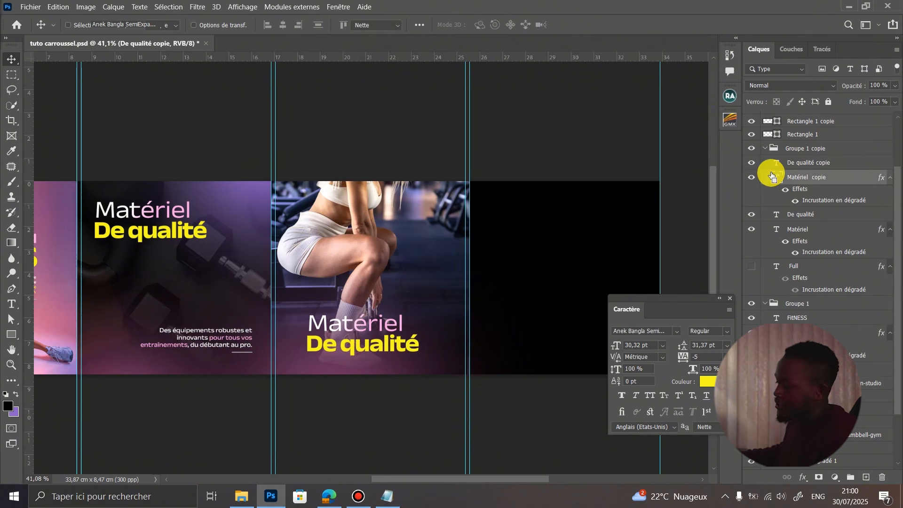
{"action": "double_click", "coordinate": [773, 177]}
{"action": "left_click", "coordinate": [400, 329]}
{"action": "key", "text": "ctrl+a"}
{"action": "type", "text": "Program"}
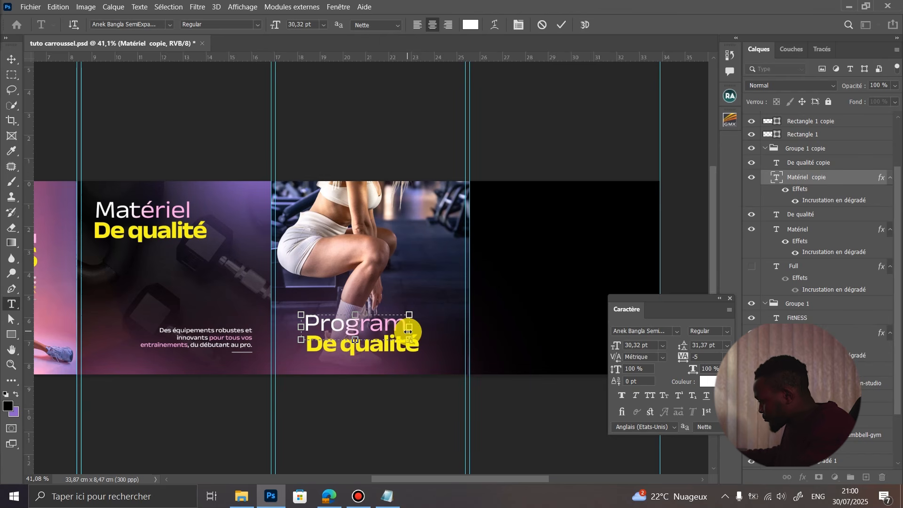
{"action": "left_click_drag", "start_coordinate": [409, 330], "coordinate": [569, 328]}
{"action": "type", "text": "mes"}
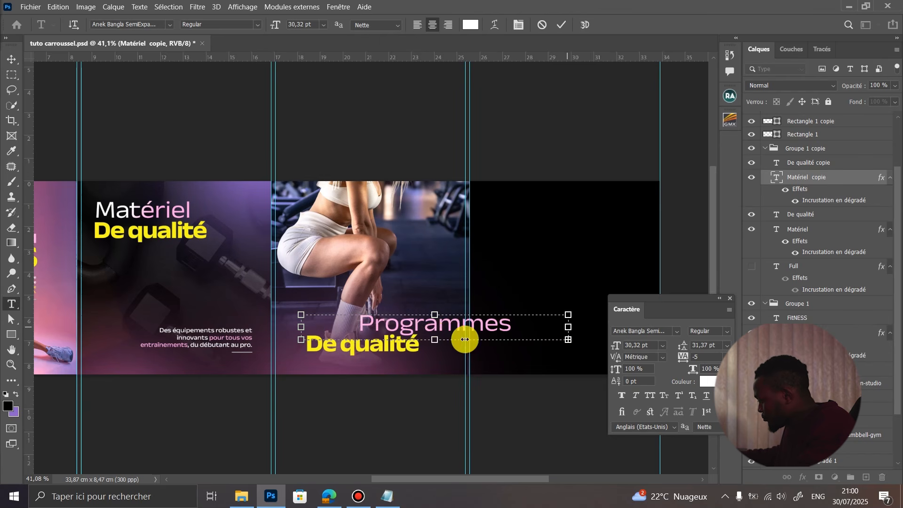
{"action": "left_click_drag", "start_coordinate": [439, 397], "coordinate": [438, 401]}
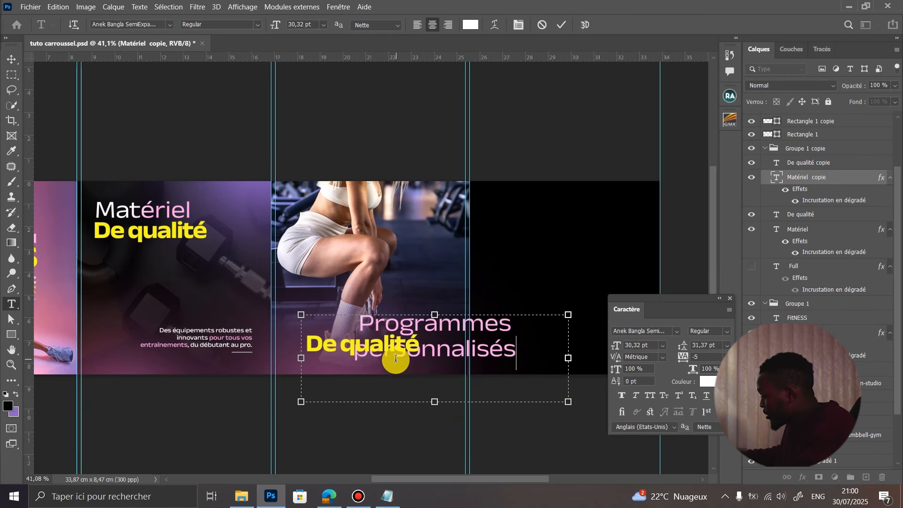
Remove "personnalisés" from the copied text layer and move the remaining "Programmes" above the copied "De qualité".
{"action": "left_click_drag", "start_coordinate": [353, 352], "coordinate": [538, 344]}
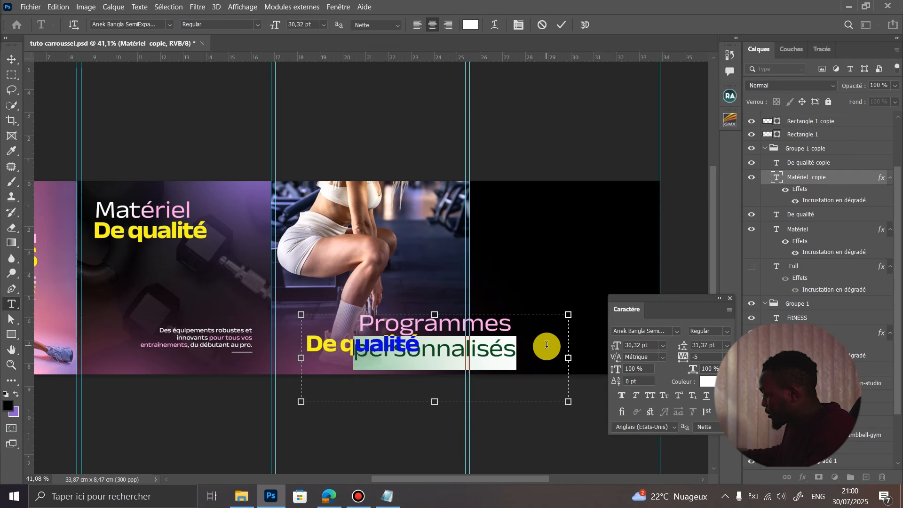
{"action": "key", "text": "ctrl+x"}
{"action": "left_click", "coordinate": [560, 25]}
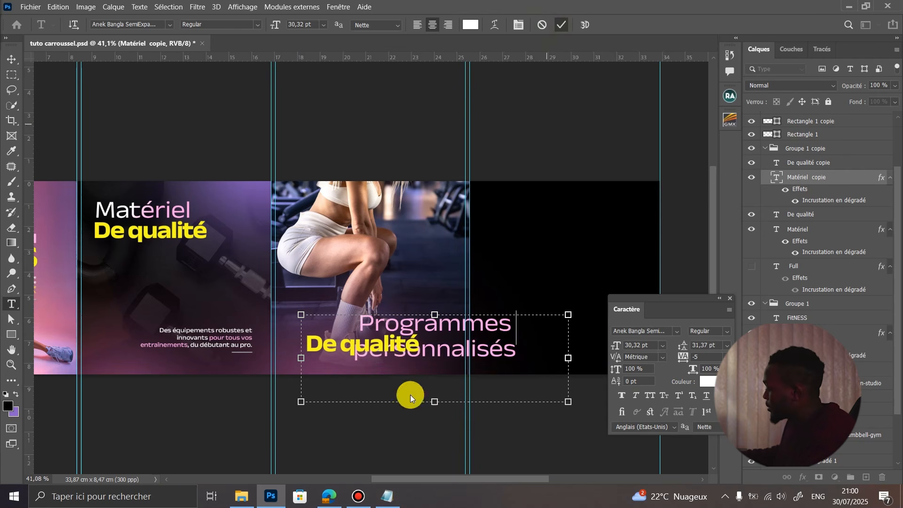
{"action": "key", "text": "v"}
{"action": "left_click_drag", "start_coordinate": [416, 326], "coordinate": [364, 325]}
Try a 43 pt font size on the "Programmes" text.
{"action": "left_click_drag", "start_coordinate": [596, 348], "coordinate": [596, 348]}
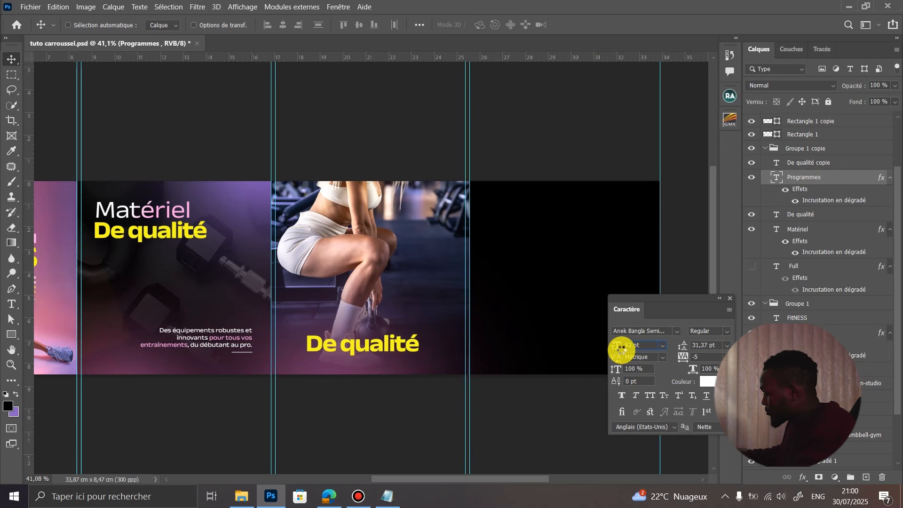
{"action": "type", "text": "43"}
{"action": "key", "text": "Return"}
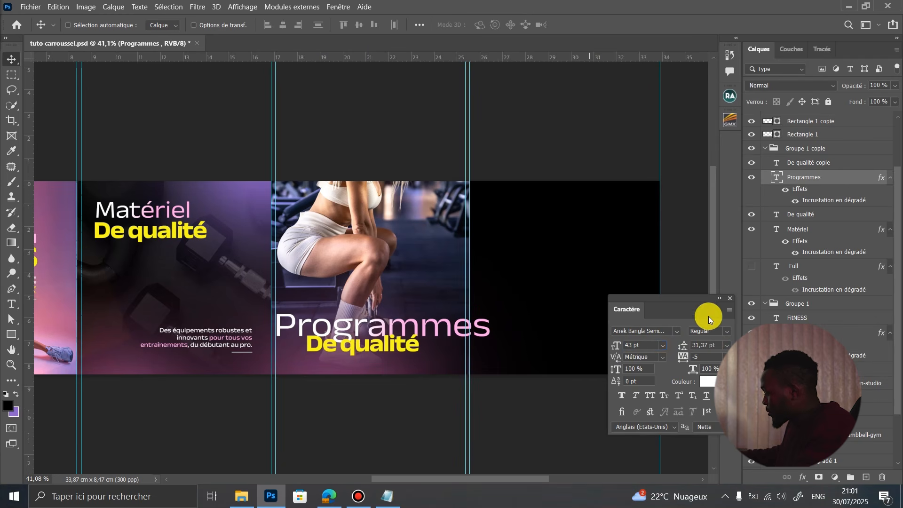
Set the "Programmes" text to 24 pt and place it just above the copied "De qualité" line.
{"action": "left_click", "coordinate": [663, 346]}
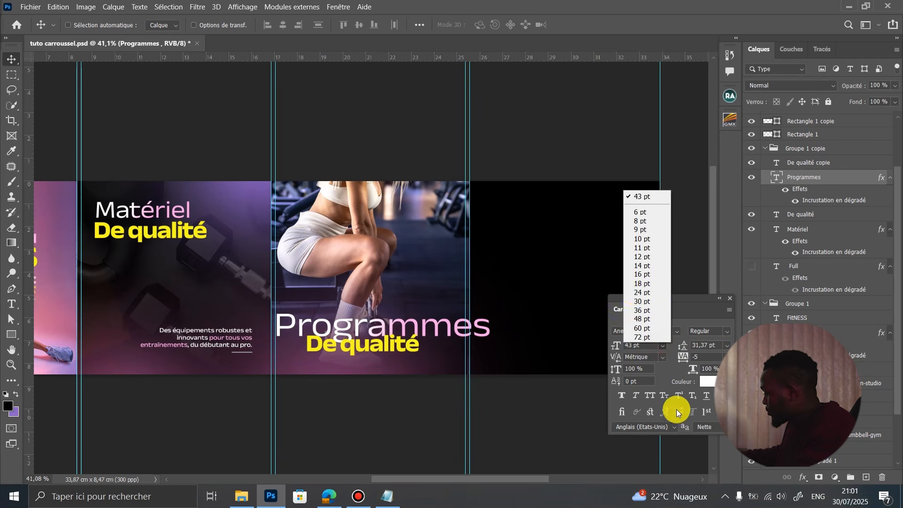
{"action": "left_click", "coordinate": [641, 293]}
{"action": "left_click_drag", "start_coordinate": [403, 323], "coordinate": [379, 326]}
Replace the third slide's "De qualité" text with "personnalisés" copied from the Notepad notes and widen its text box.
{"action": "left_click", "coordinate": [363, 349], "text": "ctrl"}
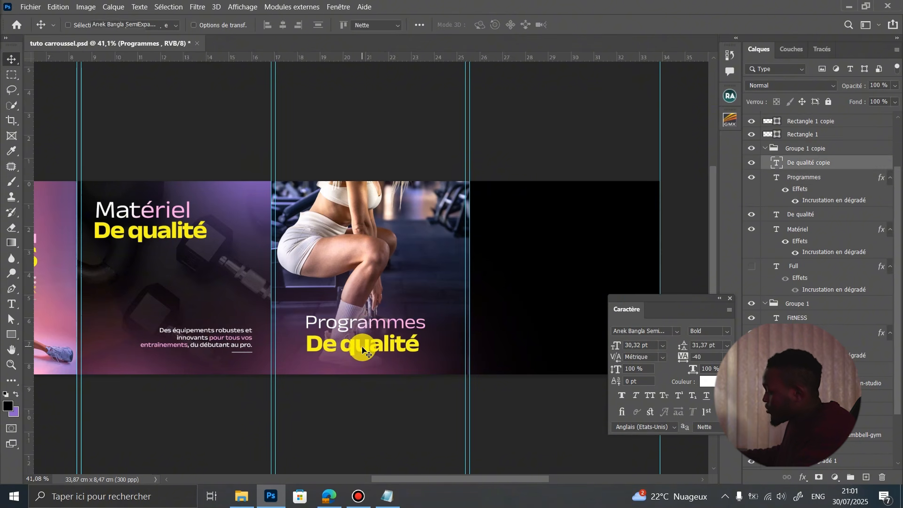
{"action": "double_click", "coordinate": [363, 350]}
{"action": "left_click", "coordinate": [388, 497]}
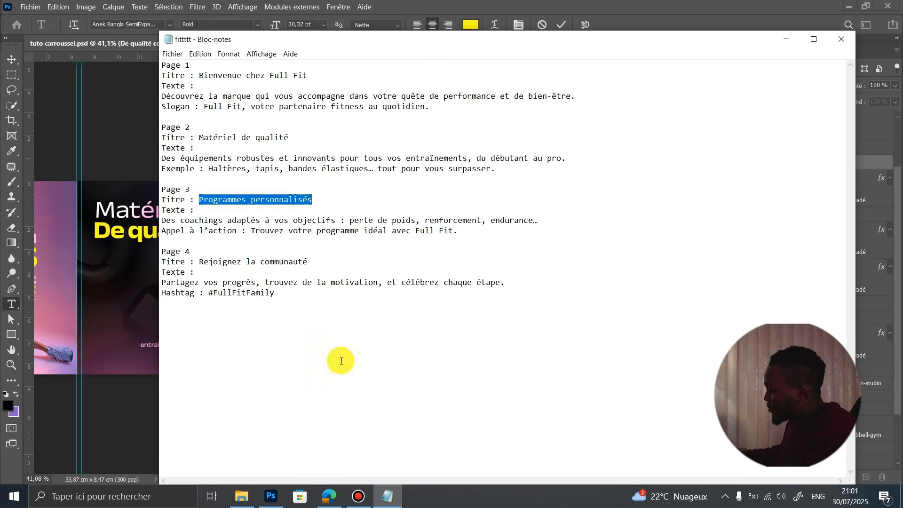
{"action": "double_click", "coordinate": [269, 199]}
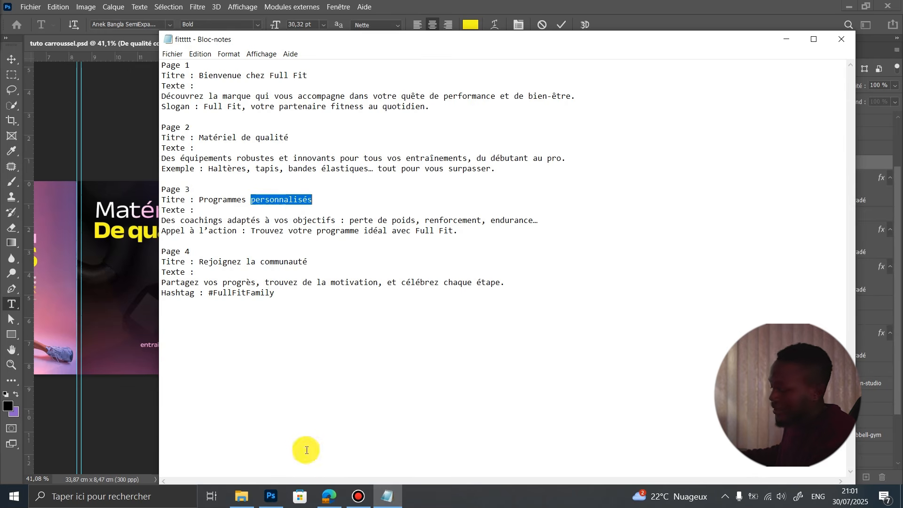
{"action": "left_click", "coordinate": [273, 496]}
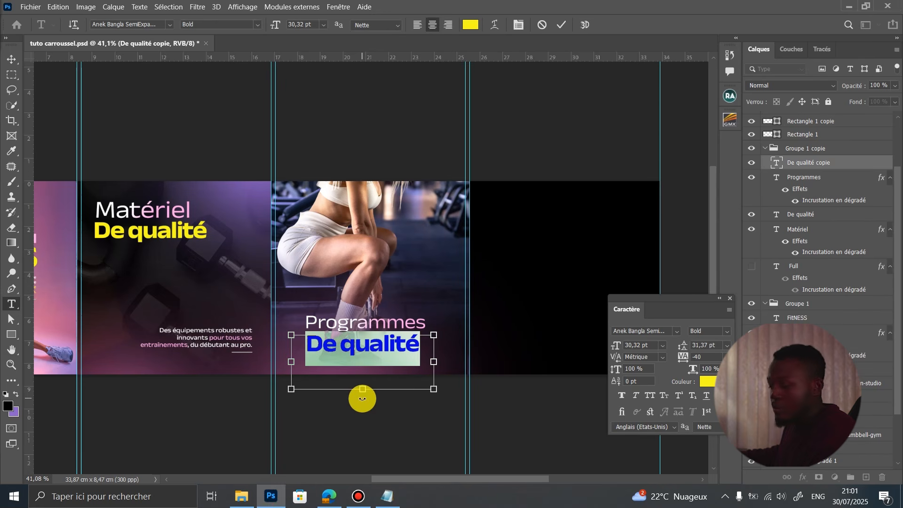
{"action": "key", "text": "ctrl+v"}
{"action": "left_click_drag", "start_coordinate": [435, 363], "coordinate": [470, 368]}
{"action": "left_click", "coordinate": [562, 25]}
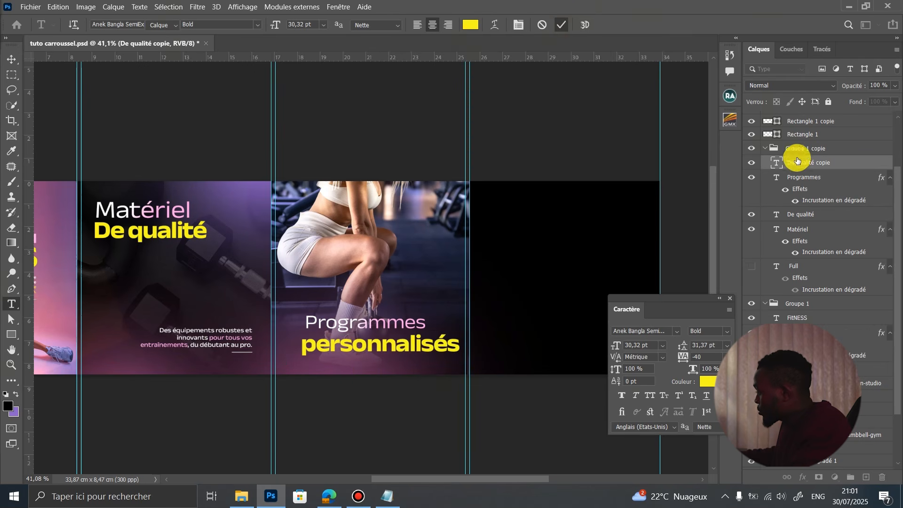
Align "Programmes" with the start of "personnalisés" just above it, and group the two title layers.
{"action": "key", "text": "v"}
{"action": "left_click_drag", "start_coordinate": [356, 329], "coordinate": [357, 332]}
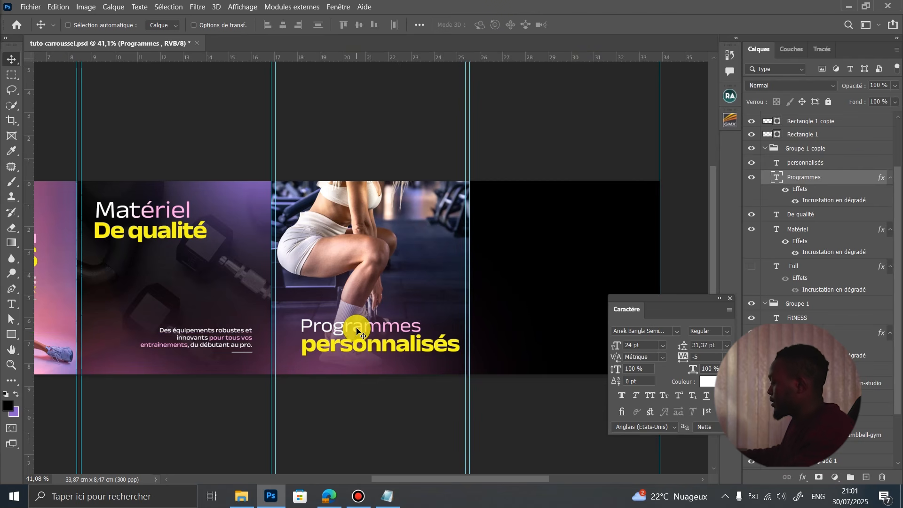
{"action": "left_click", "coordinate": [752, 148]}
{"action": "left_click", "coordinate": [752, 149]}
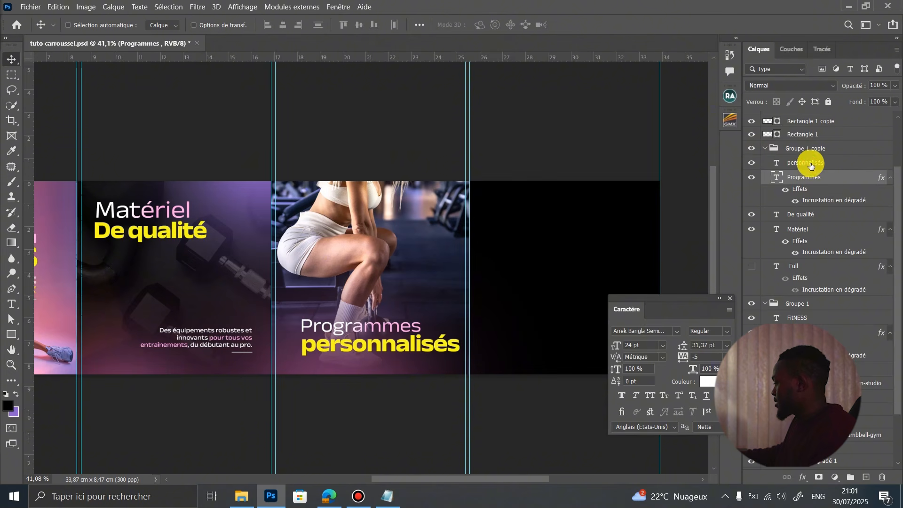
{"action": "key", "text": "alt+shift+bracketright"}
{"action": "key", "text": "ctrl+g"}
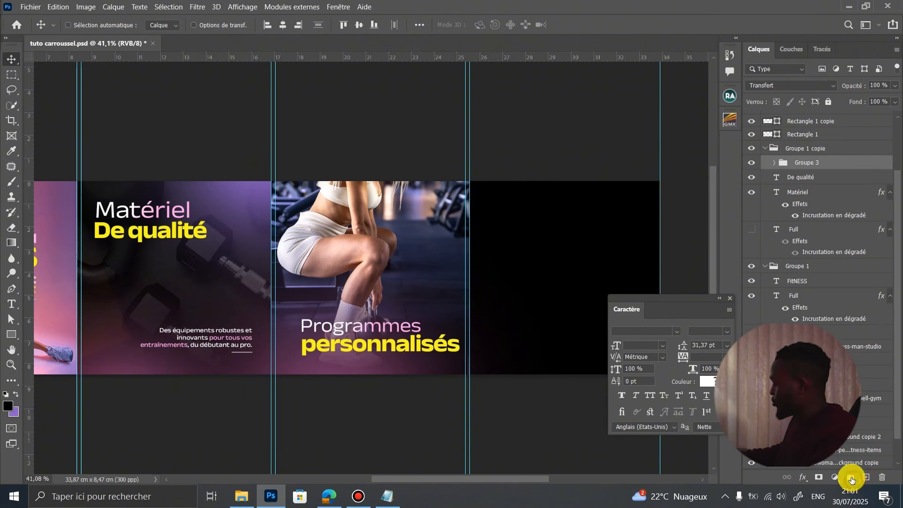
Try the third slide's title group smaller and rotated 90° clockwise beside the squatting woman.
{"action": "key", "text": "ctrl+t"}
{"action": "left_click_drag", "start_coordinate": [494, 405], "coordinate": [410, 378]}
{"action": "left_click_drag", "start_coordinate": [380, 348], "coordinate": [377, 339]}
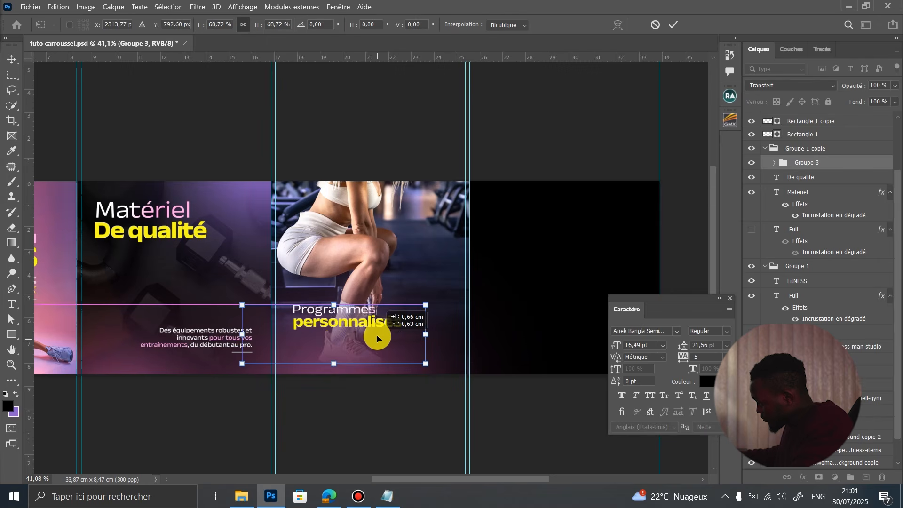
{"action": "right_click", "coordinate": [374, 331]}
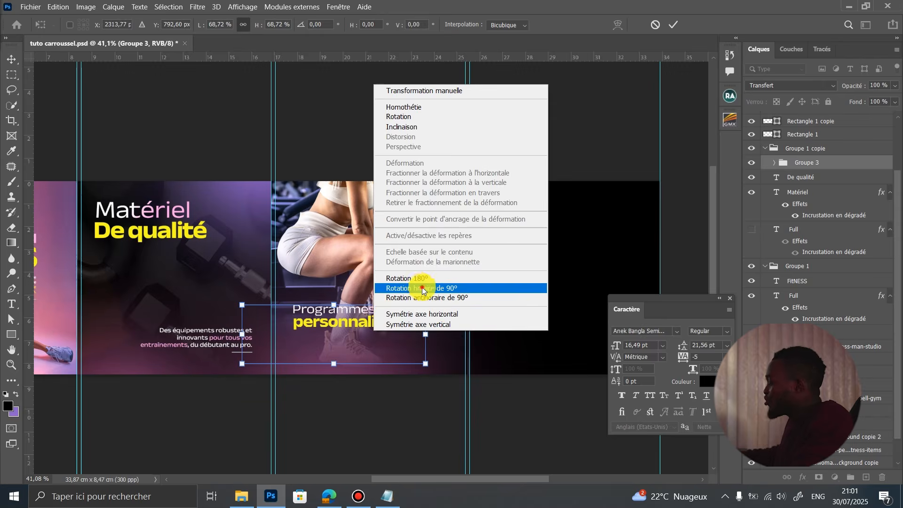
{"action": "left_click", "coordinate": [391, 289]}
{"action": "left_click_drag", "start_coordinate": [348, 323], "coordinate": [408, 253]}
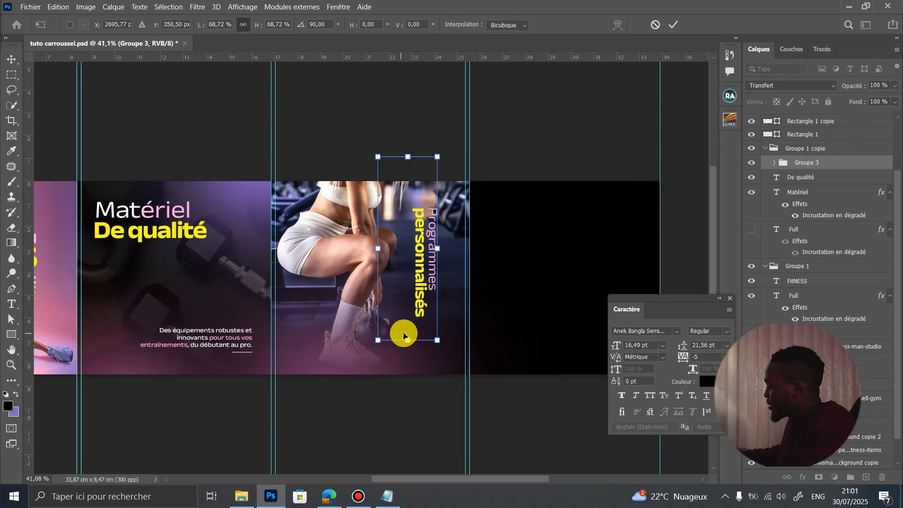
{"action": "left_click_drag", "start_coordinate": [412, 343], "coordinate": [274, 350]}
{"action": "key", "text": "Escape"}
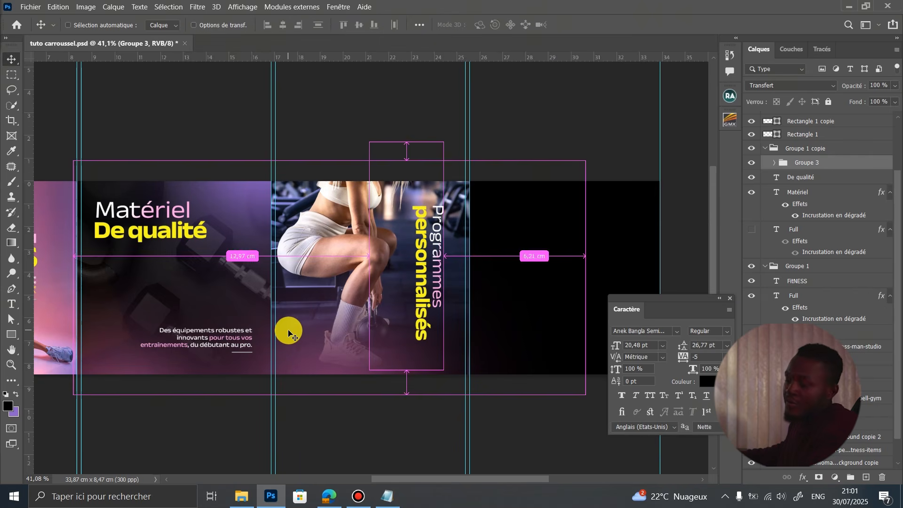
Scale the "Programmes personnalisés" group down to about 86 % and place it over the woman's lower legs.
{"action": "mouse_move", "coordinate": [377, 348]}
{"action": "left_mouse_down"}
{"action": "mouse_move", "coordinate": [370, 331]}
{"action": "mouse_move", "coordinate": [375, 336]}
{"action": "left_mouse_up"}
{"action": "key", "text": "ctrl+t"}
{"action": "left_click_drag", "start_coordinate": [492, 393], "coordinate": [456, 381]}
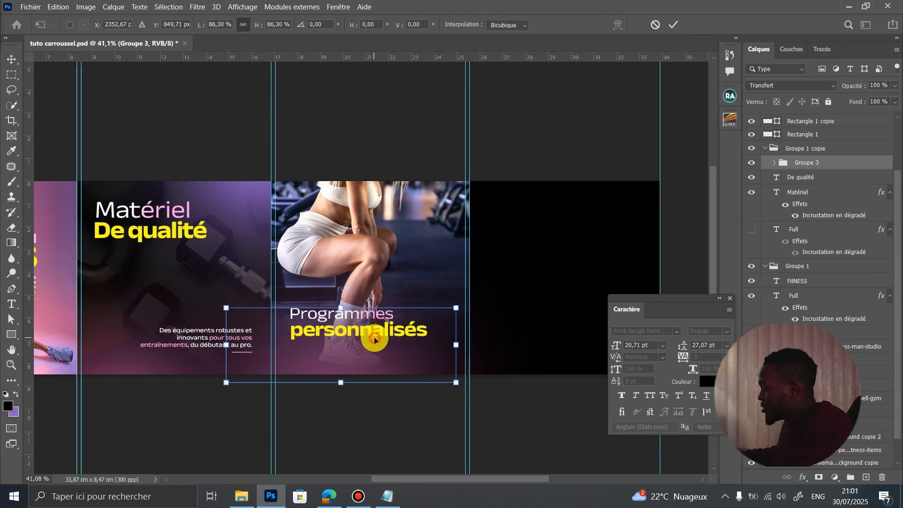
{"action": "scroll", "coordinate": [418, 286], "scroll_direction": "down", "scroll_amount": 2}
{"action": "key", "text": "Return"}
Shrink the second slide's "Matériel De qualité" title to about 28.6 pt and shift it slightly inward from the slide's edge.
{"action": "scroll", "coordinate": [418, 285], "scroll_direction": "down", "scroll_amount": 1}
{"action": "scroll", "coordinate": [252, 272], "scroll_direction": "up", "scroll_amount": 5}
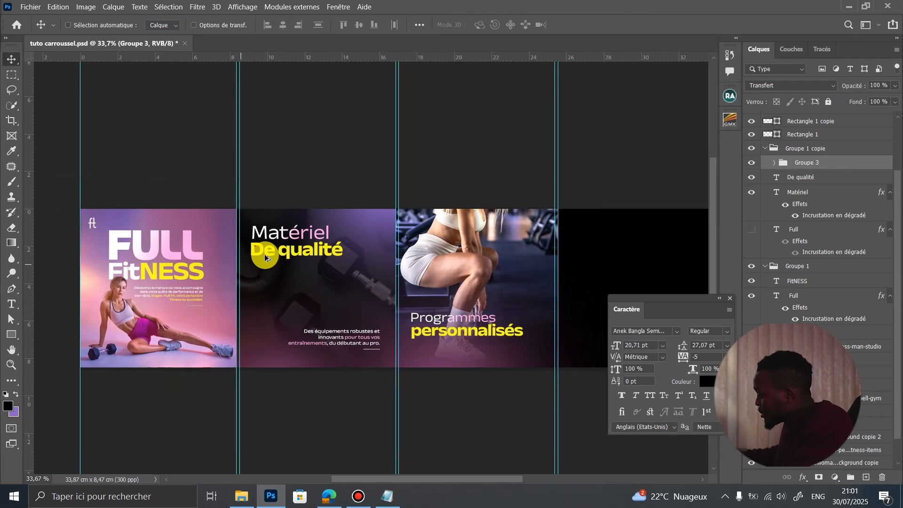
{"action": "left_click", "coordinate": [287, 245], "text": "ctrl"}
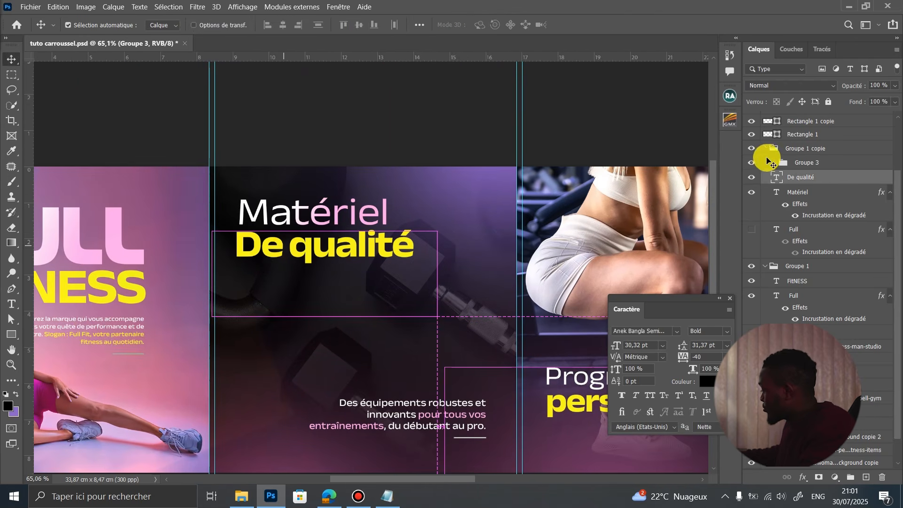
{"action": "left_click", "coordinate": [803, 193], "text": "shift"}
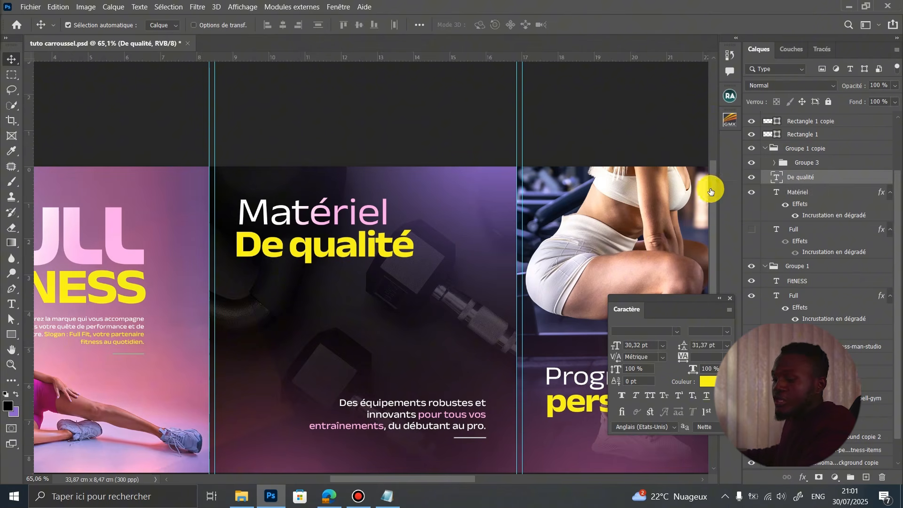
{"action": "key", "text": "ctrl+t"}
{"action": "left_click_drag", "start_coordinate": [435, 257], "coordinate": [425, 257]}
{"action": "key", "text": "Return"}
{"action": "left_click_drag", "start_coordinate": [307, 236], "coordinate": [311, 230]}
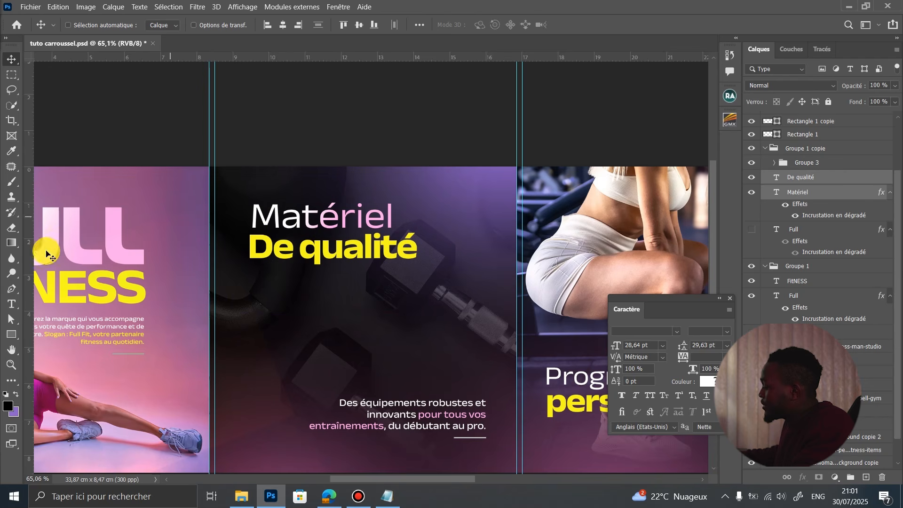
Draw a thin vertical bar about 7 × 223 px beside the "Matériel De qualité" title, with pink fill and no outline.
{"action": "key", "text": "u"}
{"action": "left_click_drag", "start_coordinate": [239, 171], "coordinate": [238, 239]}
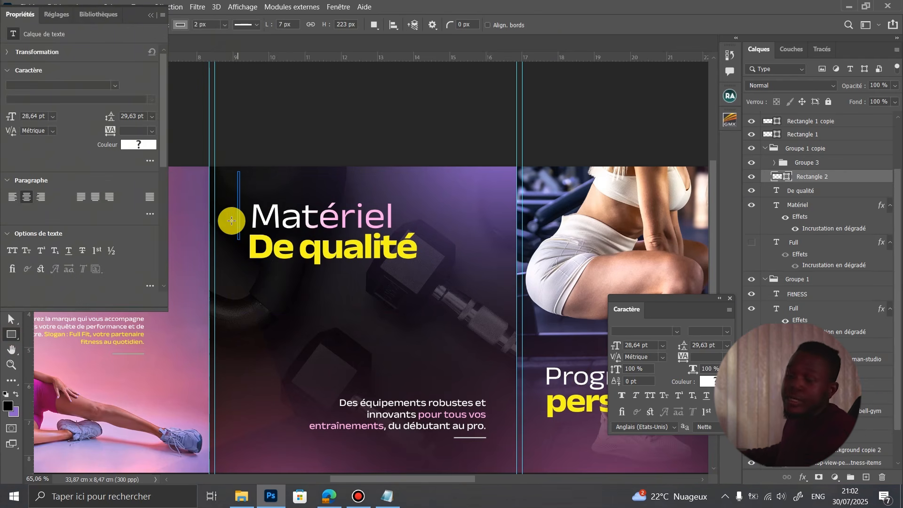
{"action": "left_click", "coordinate": [180, 24]}
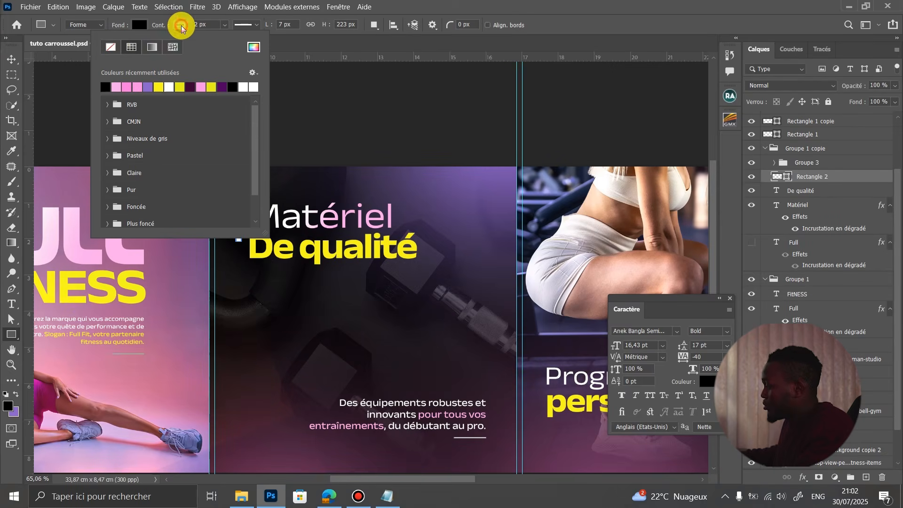
{"action": "left_click", "coordinate": [114, 49]}
{"action": "left_click", "coordinate": [137, 25]}
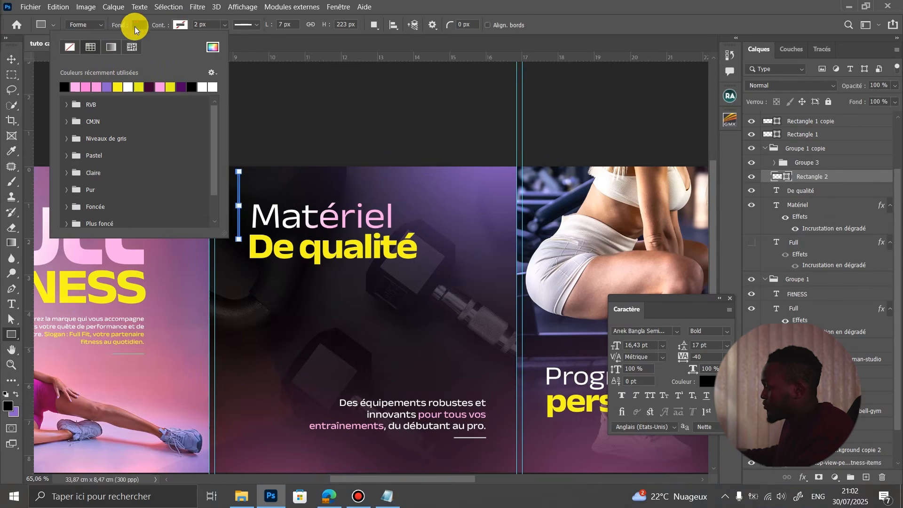
{"action": "left_click", "coordinate": [76, 86]}
Place the vertical bar just before the "Matériel De qualité" title and shorten it to match the height of both lines.
{"action": "left_click", "coordinate": [11, 59]}
{"action": "left_click_drag", "start_coordinate": [238, 182], "coordinate": [245, 212]}
{"action": "key", "text": "ctrl+t"}
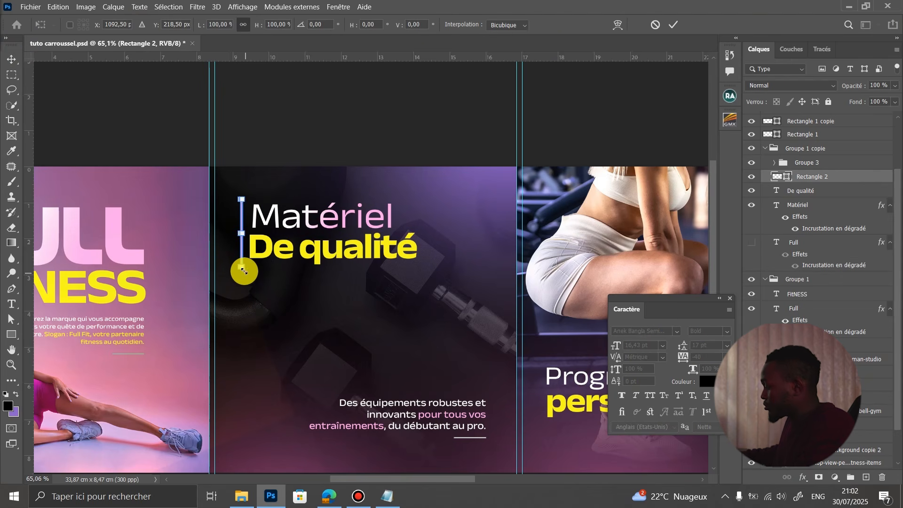
{"action": "left_click_drag", "start_coordinate": [244, 256], "coordinate": [244, 255]}
{"action": "left_click", "coordinate": [673, 24]}
{"action": "left_click_drag", "start_coordinate": [300, 181], "coordinate": [297, 177]}
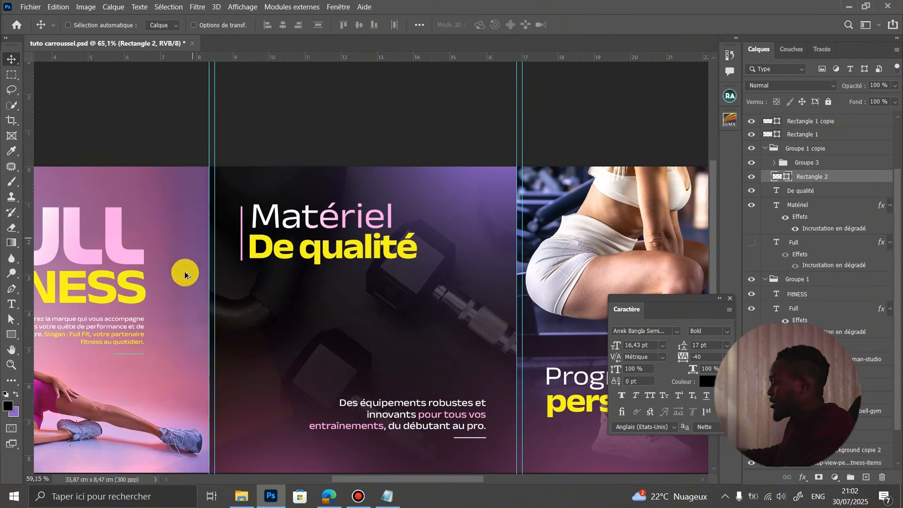
Recolor the vertical bar to near-white #fff9fd and copy it to the start of the third slide's "Programmes personnalisés" title.
{"action": "scroll", "coordinate": [141, 262], "scroll_direction": "down", "scroll_amount": 3}
{"action": "scroll", "coordinate": [433, 270], "scroll_direction": "up", "scroll_amount": 1}
{"action": "double_click", "coordinate": [789, 183]}
{"action": "left_click", "coordinate": [214, 238]}
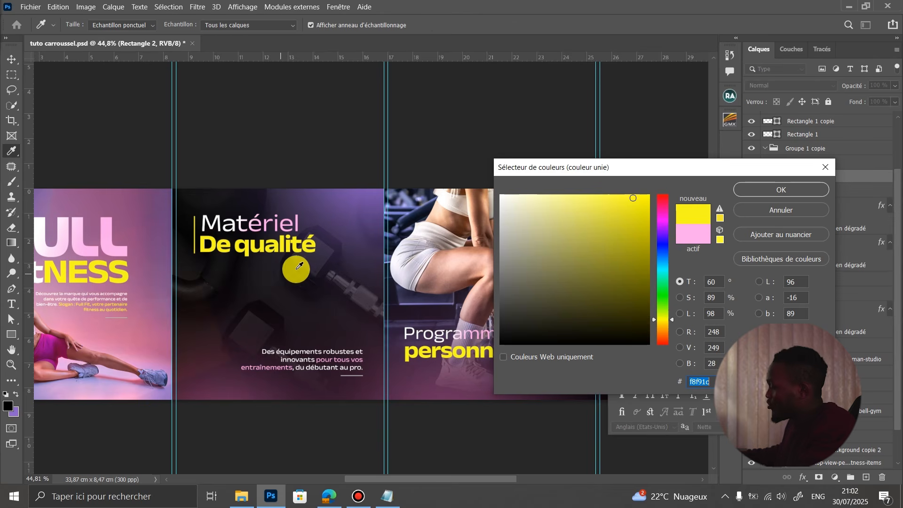
{"action": "left_click", "coordinate": [243, 217]}
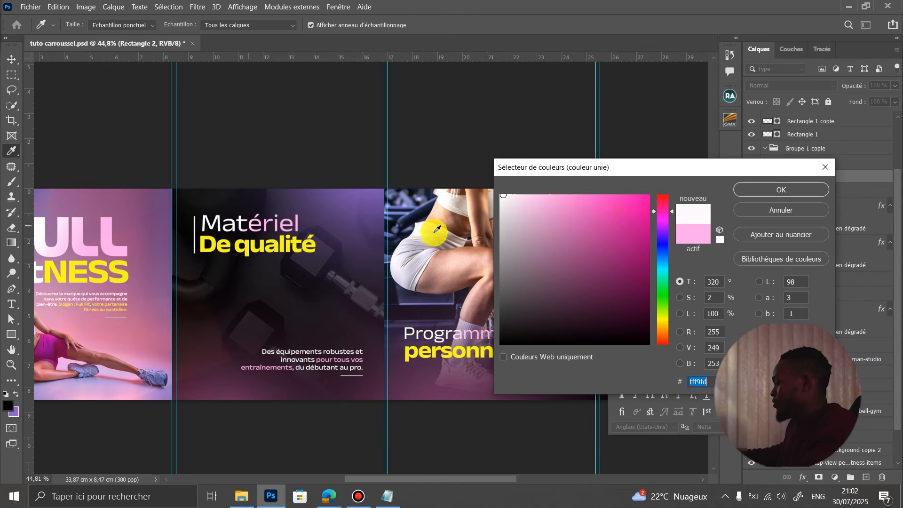
{"action": "left_click", "coordinate": [757, 193]}
{"action": "left_click_drag", "start_coordinate": [186, 253], "coordinate": [390, 338]}
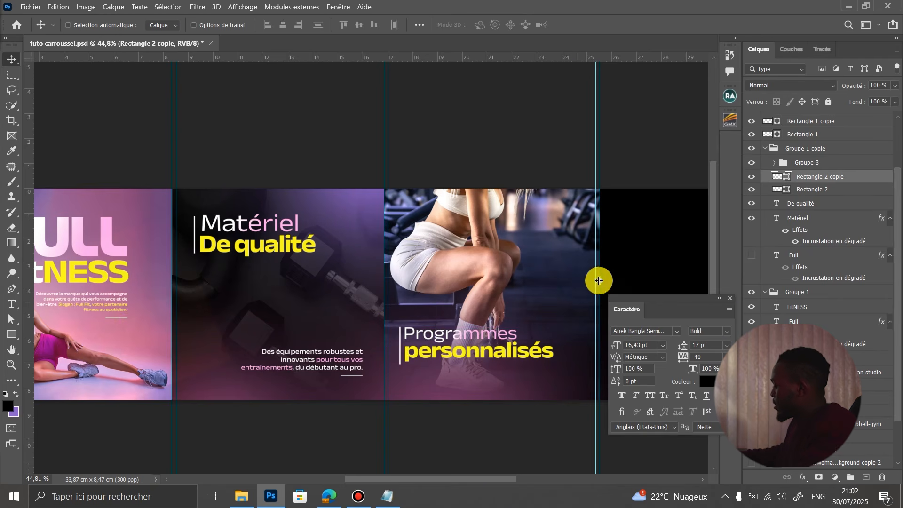
Raise the third slide's dark gradient fill over the woman's lower legs and duplicate it to deepen the shading.
{"action": "scroll", "coordinate": [819, 292], "scroll_direction": "down", "scroll_amount": 2}
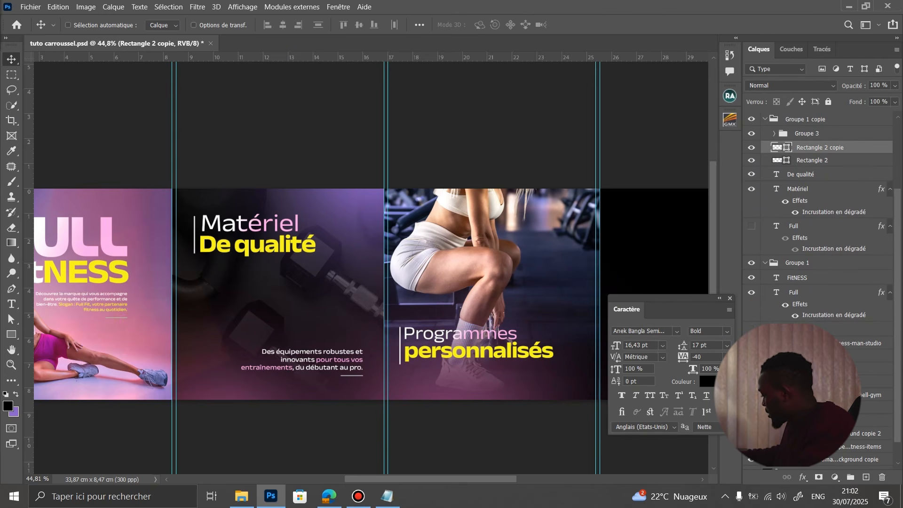
{"action": "left_click", "coordinate": [818, 369]}
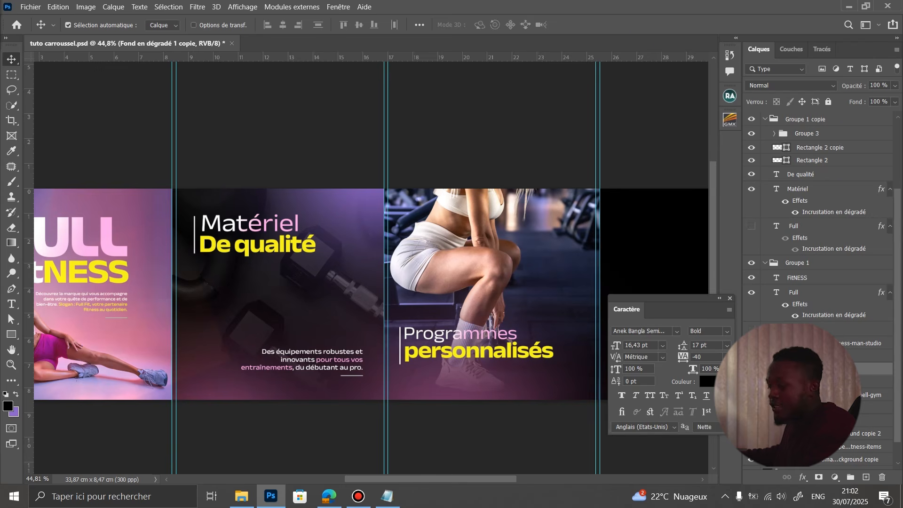
{"action": "key", "text": "ctrl+t"}
{"action": "left_click_drag", "start_coordinate": [491, 273], "coordinate": [485, 211]}
{"action": "key", "text": "Return"}
{"action": "key", "text": "ctrl+j"}
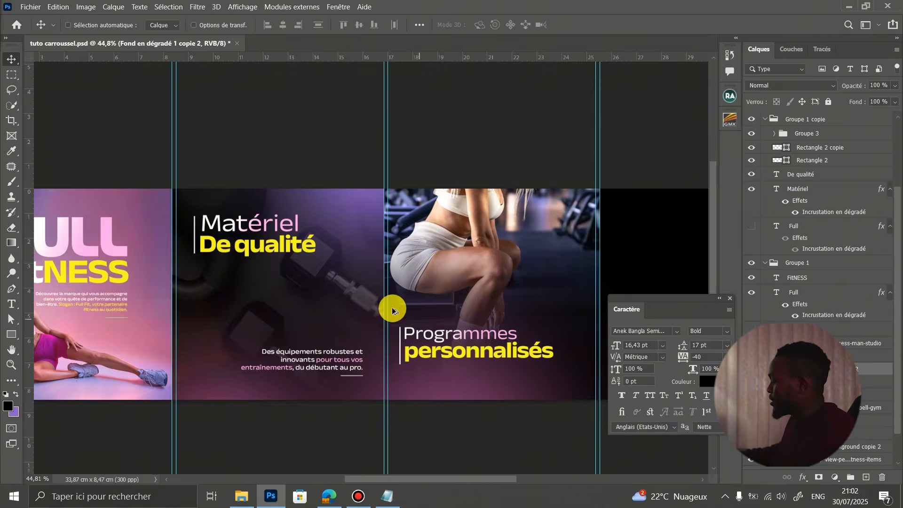
Copy the pink glow from the lower edge to the boundary between the third and fourth slides.
{"action": "scroll", "coordinate": [303, 331], "scroll_direction": "down", "scroll_amount": 5}
{"action": "scroll", "coordinate": [521, 345], "scroll_direction": "up", "scroll_amount": 4}
{"action": "scroll", "coordinate": [400, 350], "scroll_direction": "up", "scroll_amount": 2}
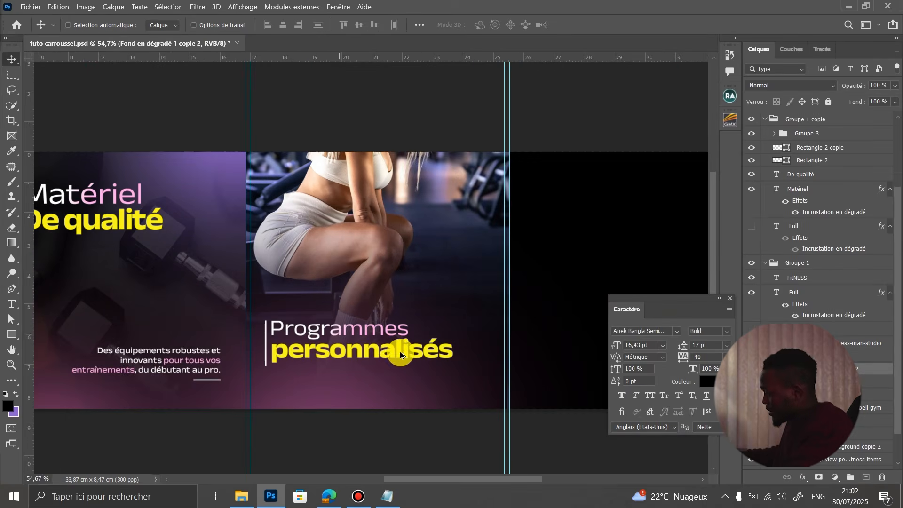
{"action": "left_click", "coordinate": [350, 390], "text": "ctrl"}
{"action": "left_click_drag", "start_coordinate": [366, 389], "coordinate": [597, 363]}
{"action": "scroll", "coordinate": [414, 334], "scroll_direction": "down", "scroll_amount": 2}
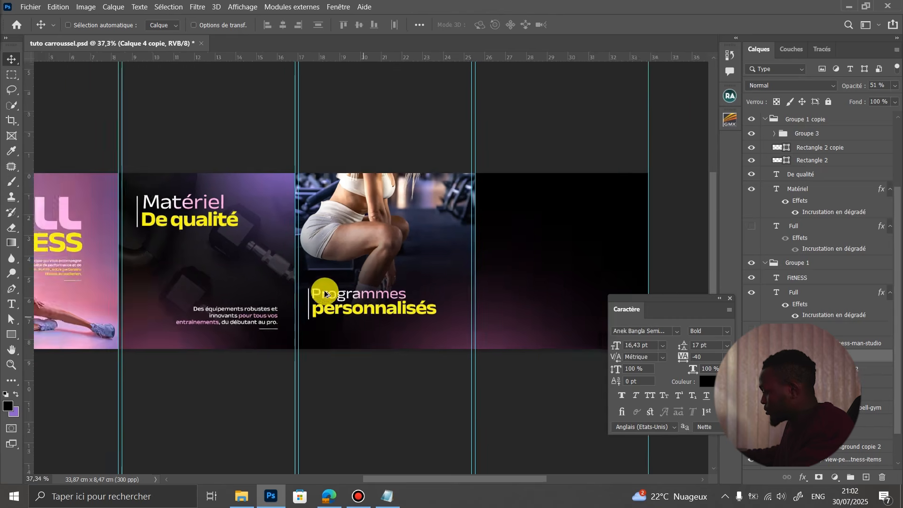
Copy the second slide's purple glow to the boundary of the third and fourth slides, flip it vertically and align it with the lower edge.
{"action": "scroll", "coordinate": [325, 294], "scroll_direction": "up", "scroll_amount": 1}
{"action": "left_click", "coordinate": [261, 194], "text": "ctrl"}
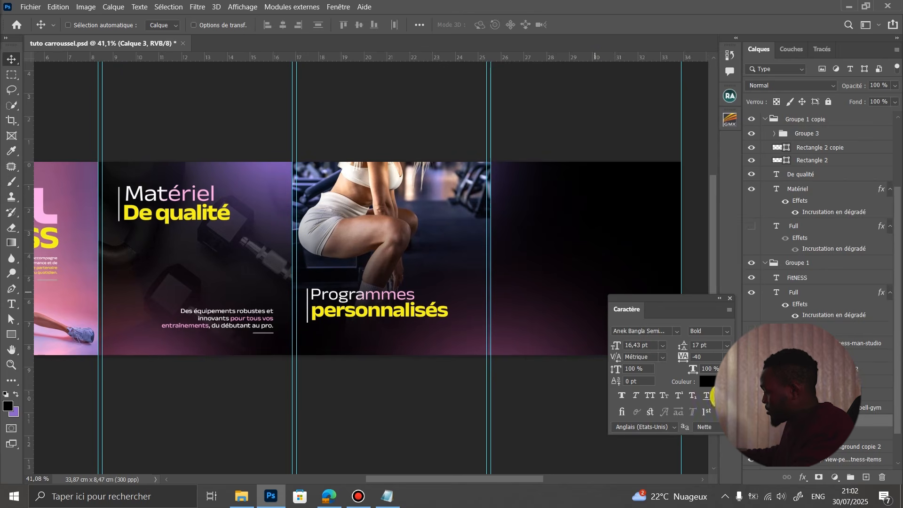
{"action": "left_click_drag", "start_coordinate": [376, 203], "coordinate": [470, 223]}
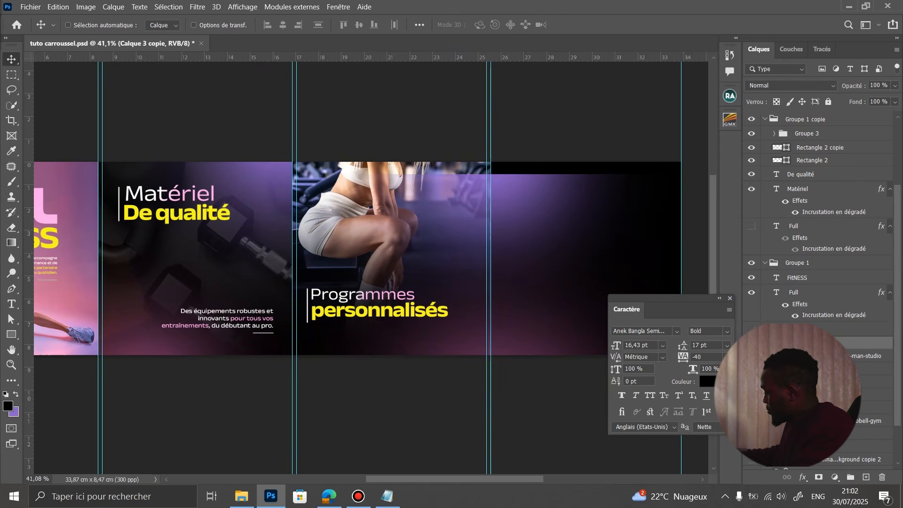
{"action": "left_click", "coordinate": [483, 298]}
{"action": "key", "text": "ctrl+t"}
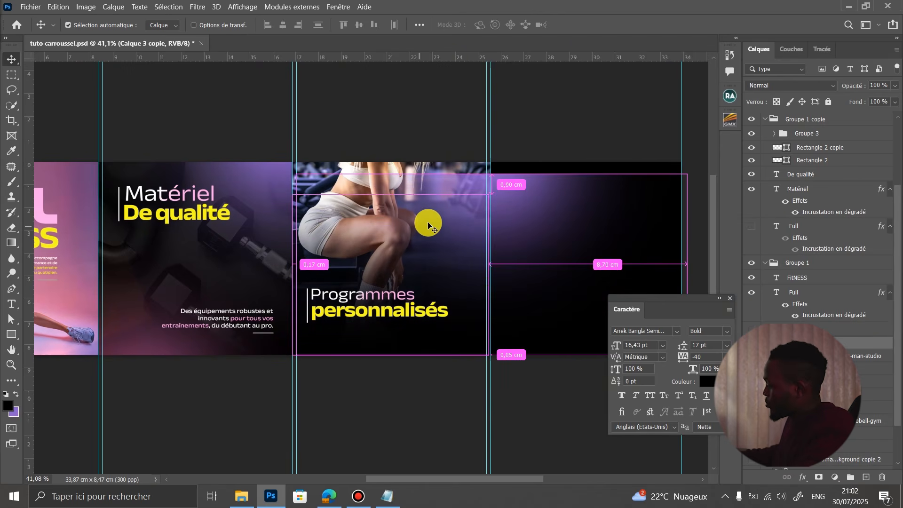
{"action": "right_click", "coordinate": [429, 223]}
{"action": "left_click", "coordinate": [486, 464]}
{"action": "left_click_drag", "start_coordinate": [433, 284], "coordinate": [419, 294]}
{"action": "key", "text": "Return"}
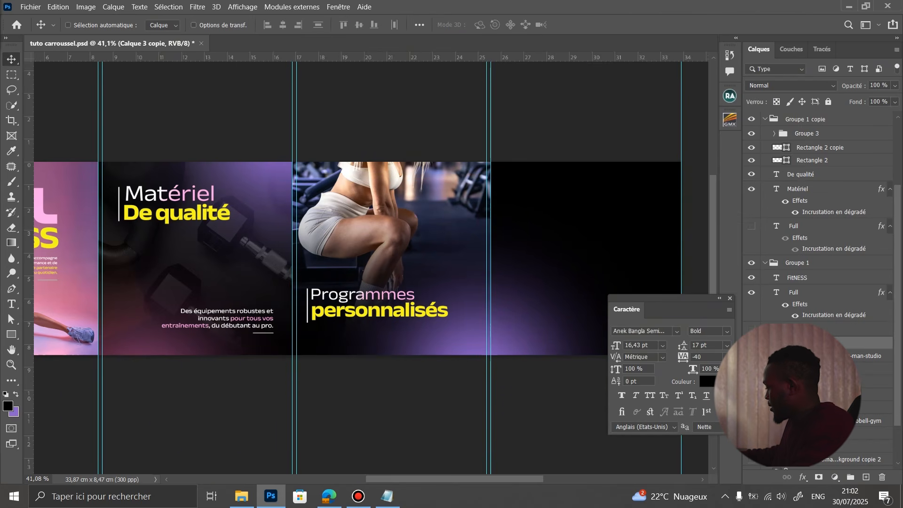
Flip the copied pink glow vertically and move it to the upper edge where the third and fourth slides meet.
{"action": "key", "text": "ctrl+j"}
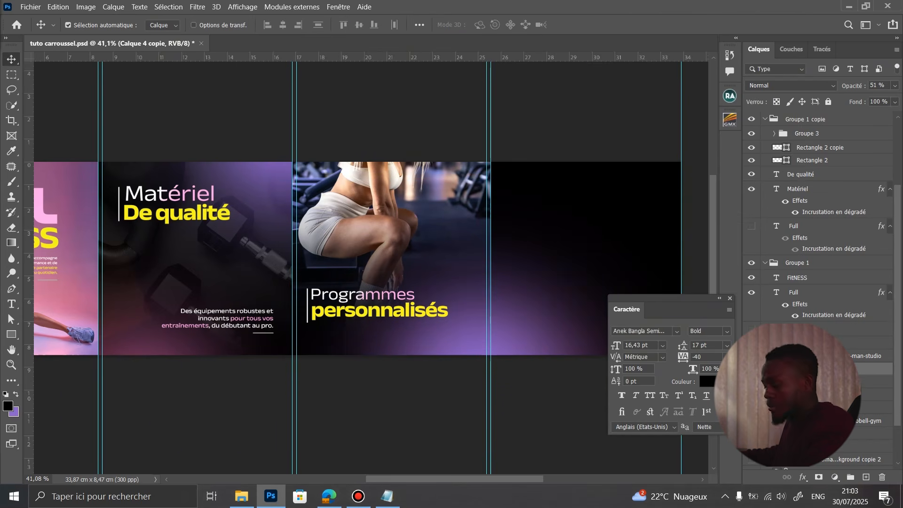
{"action": "key", "text": "ctrl+t"}
{"action": "right_click", "coordinate": [409, 289]}
{"action": "left_click", "coordinate": [462, 292]}
{"action": "left_click_drag", "start_coordinate": [436, 334], "coordinate": [367, 301]}
{"action": "key", "text": "Return"}
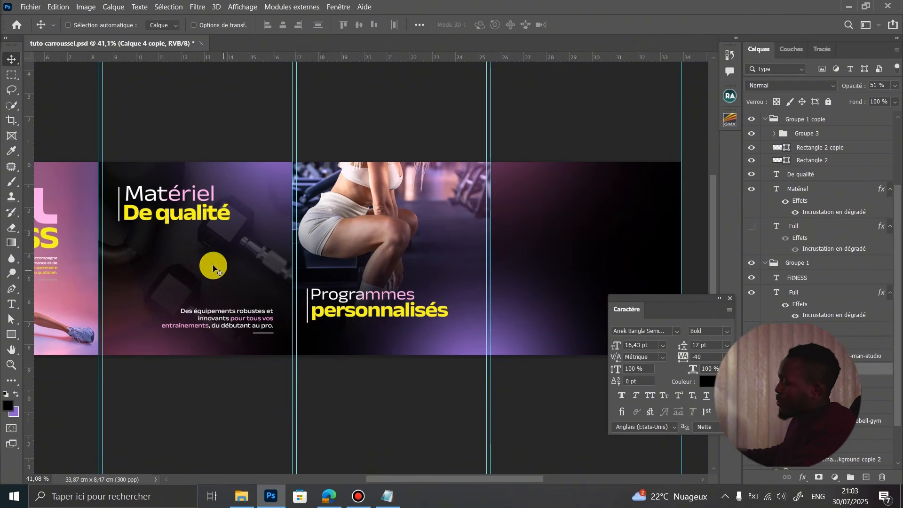
Switch to the Bloc-notes file and copy page 3's line "Des coachings adaptés à vos objectifs : perte de poids, renforcement, endurance…".
{"action": "scroll", "coordinate": [213, 268], "scroll_direction": "down", "scroll_amount": 1}
{"action": "left_click", "coordinate": [388, 498]}
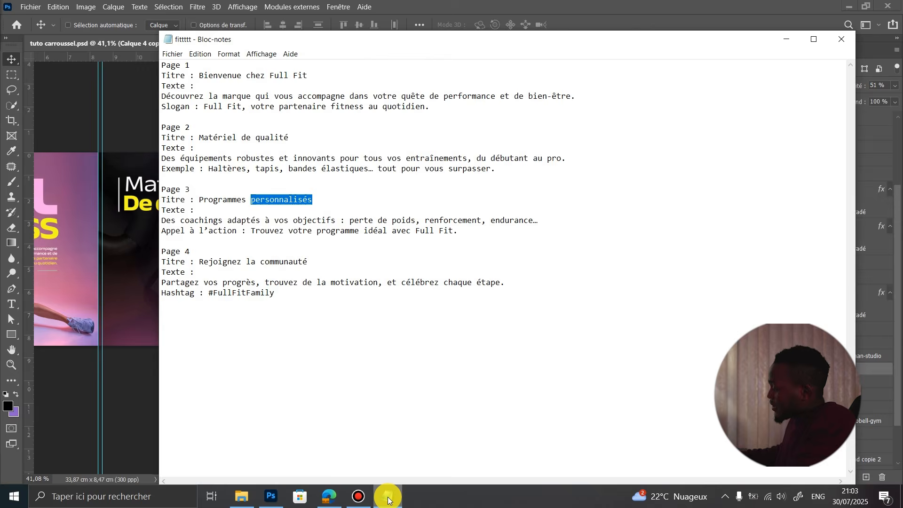
{"action": "left_click", "coordinate": [387, 498]}
{"action": "left_click", "coordinate": [388, 497]}
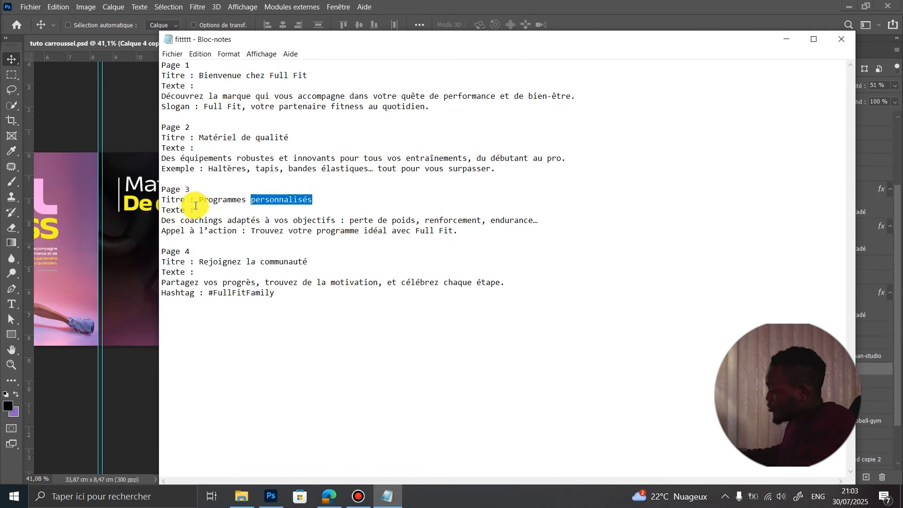
{"action": "left_click_drag", "start_coordinate": [164, 220], "coordinate": [548, 220]}
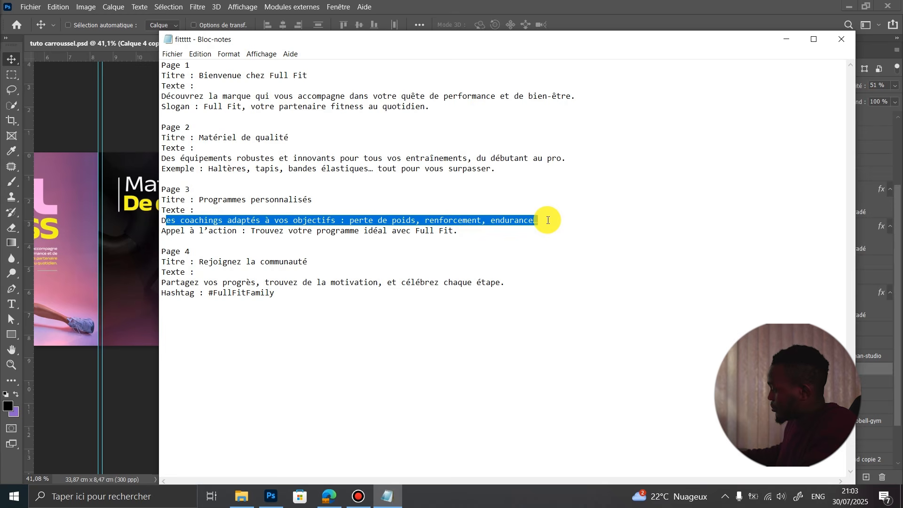
Back in Photoshop, copy the second slide's body text under the "Programmes personnalisés" title and replace its wording with the copied line.
{"action": "left_click", "coordinate": [272, 495]}
{"action": "key", "text": "ctrl"}
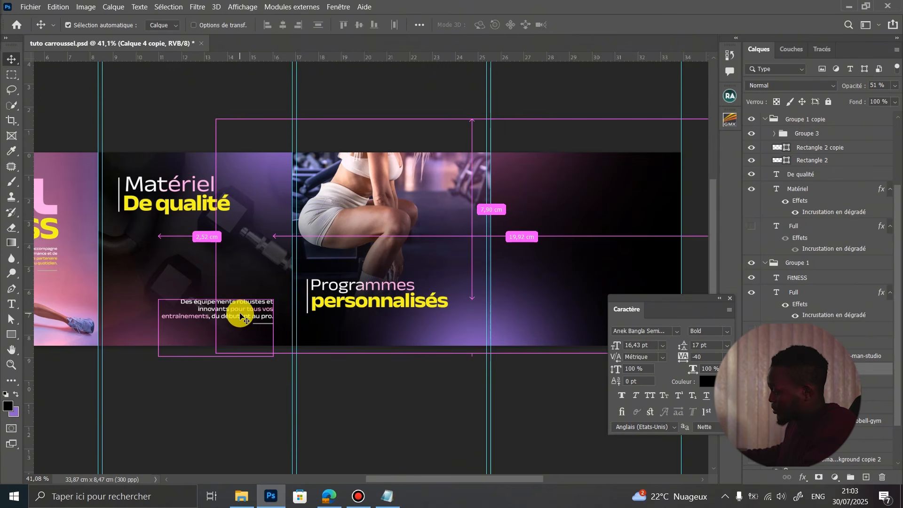
{"action": "left_click_drag", "start_coordinate": [234, 311], "coordinate": [398, 326]}
{"action": "double_click", "coordinate": [398, 320]}
{"action": "type", "text": "Des coachings adaptés à vos objectifs : perte de poids, renforcement, endurance..."}
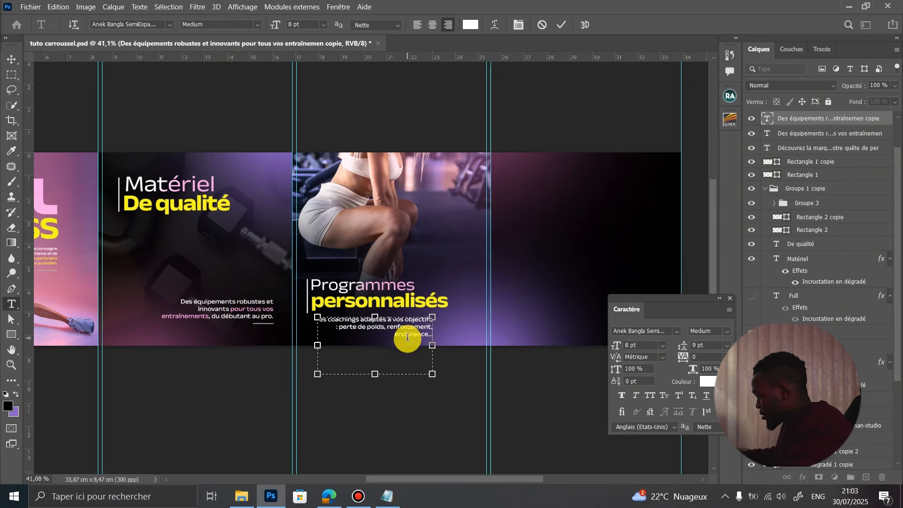
{"action": "left_click", "coordinate": [559, 26]}
Move the coaching text beside the woman's knees and narrow its text box so it wraps over six lines.
{"action": "key", "text": "v"}
{"action": "left_click_drag", "start_coordinate": [410, 336], "coordinate": [451, 210]}
{"action": "double_click", "coordinate": [371, 215]}
{"action": "left_click_drag", "start_coordinate": [368, 222], "coordinate": [443, 267]}
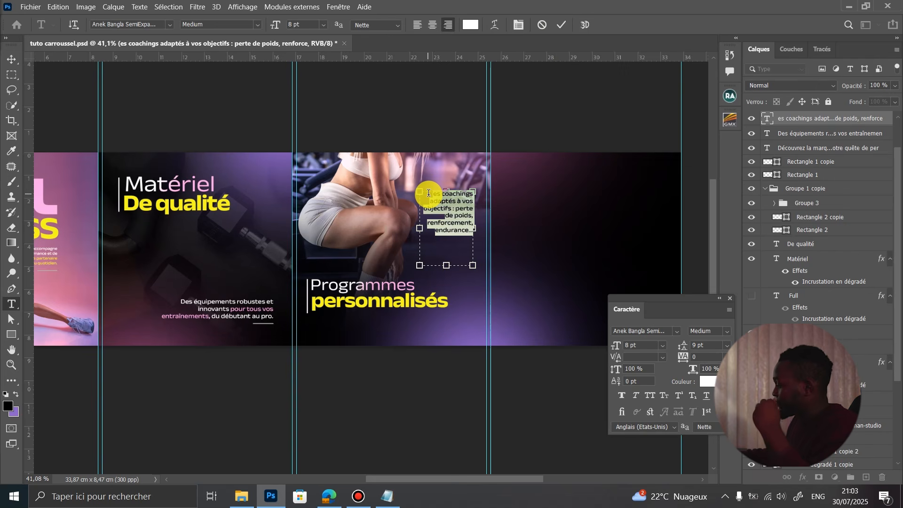
Restore the missing "D" of "Des coachings" and set the text to 9 pt with 10 pt leading.
{"action": "left_click", "coordinate": [438, 213]}
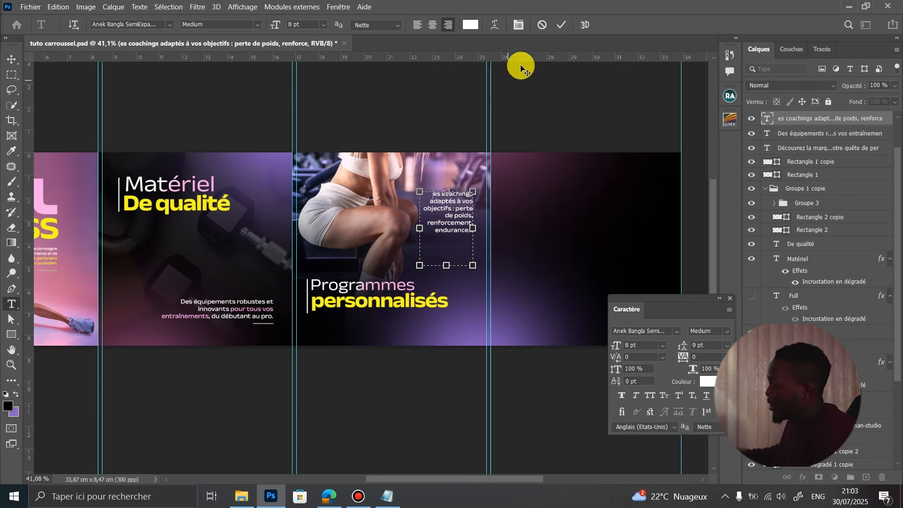
{"action": "key", "text": "Escape"}
{"action": "key", "text": "v"}
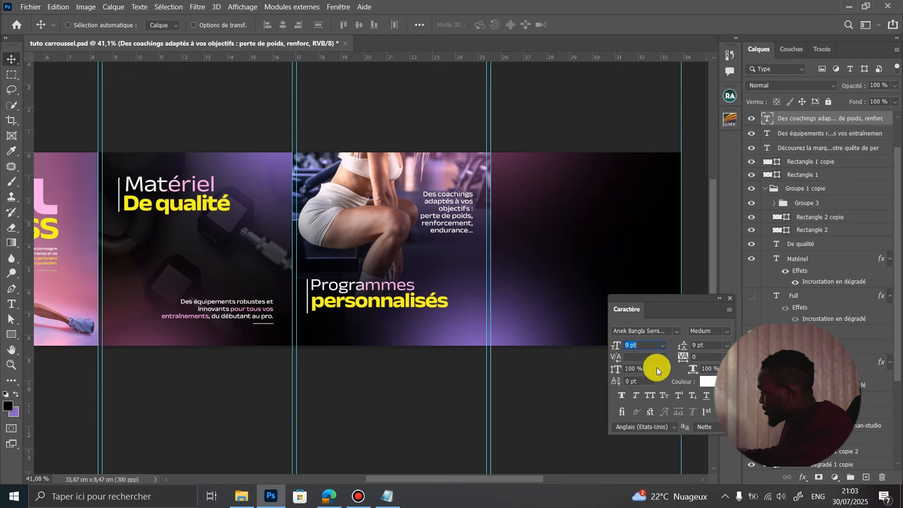
{"action": "double_click", "coordinate": [454, 212]}
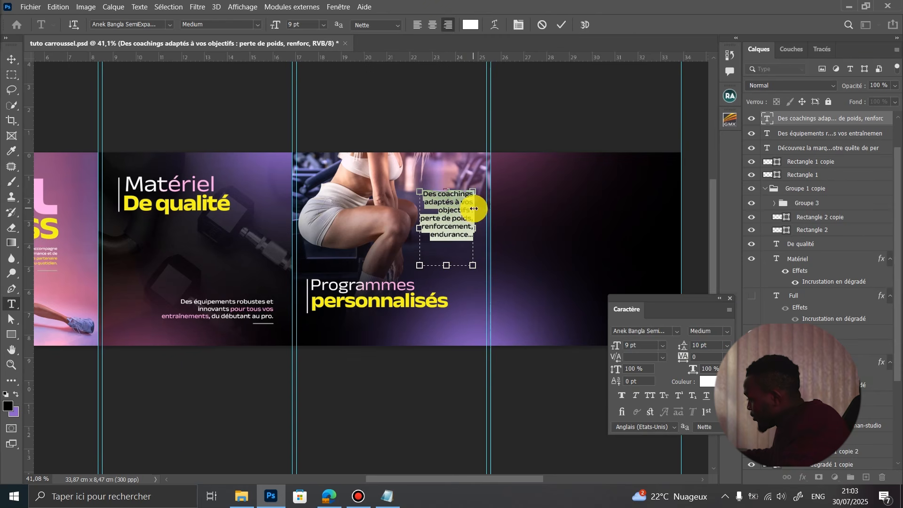
Color "Des coachings adaptés à vos objectifs :" in the title's yellow #f8f91c and move the text block slightly lower.
{"action": "left_click_drag", "start_coordinate": [427, 196], "coordinate": [476, 213]}
{"action": "left_click", "coordinate": [708, 381]}
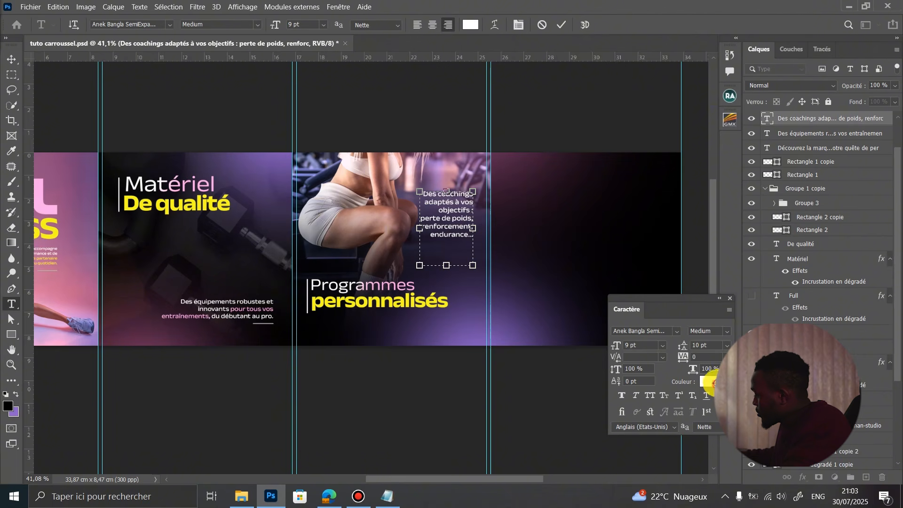
{"action": "left_click", "coordinate": [408, 301]}
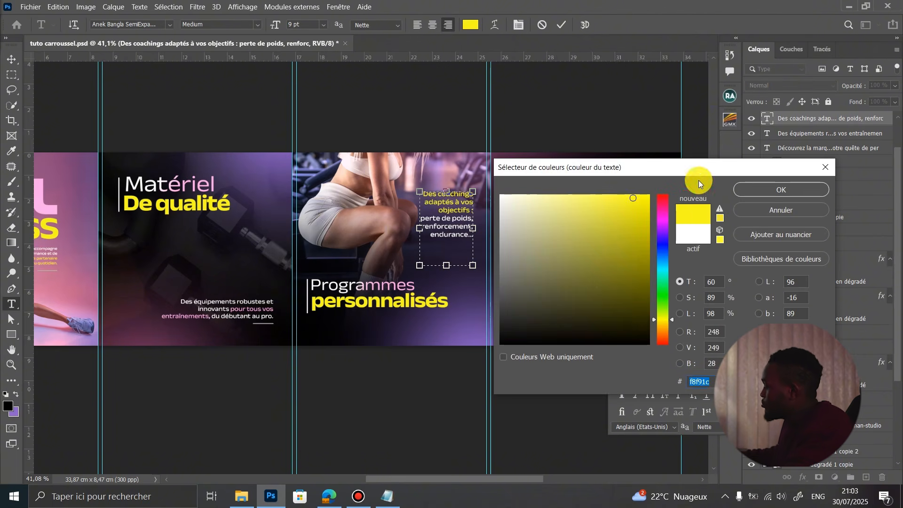
{"action": "left_click", "coordinate": [753, 189]}
{"action": "left_click", "coordinate": [561, 25]}
{"action": "key", "text": "v"}
{"action": "left_click_drag", "start_coordinate": [450, 213], "coordinate": [449, 230]}
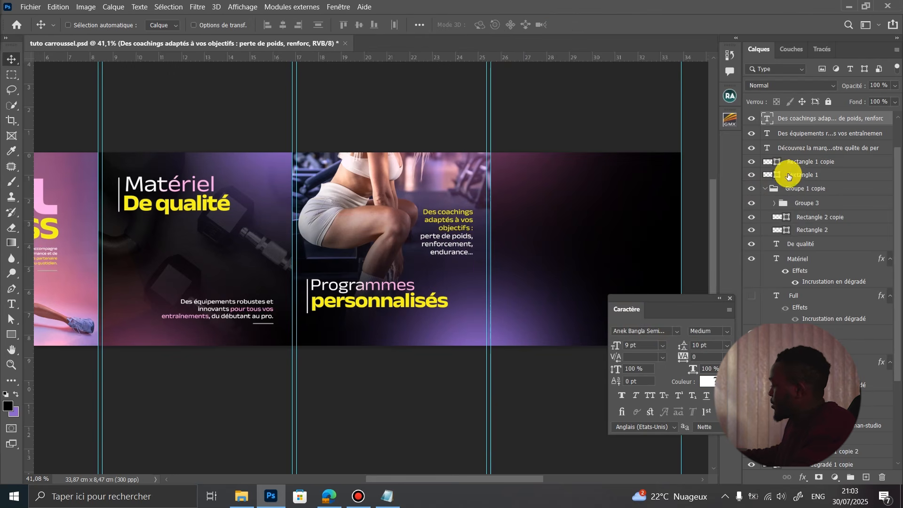
Put the third slide's vertical bar inside the "Programmes personnalisés" group and move the whole group slightly lower and inward.
{"action": "left_click_drag", "start_coordinate": [356, 287], "coordinate": [354, 298]}
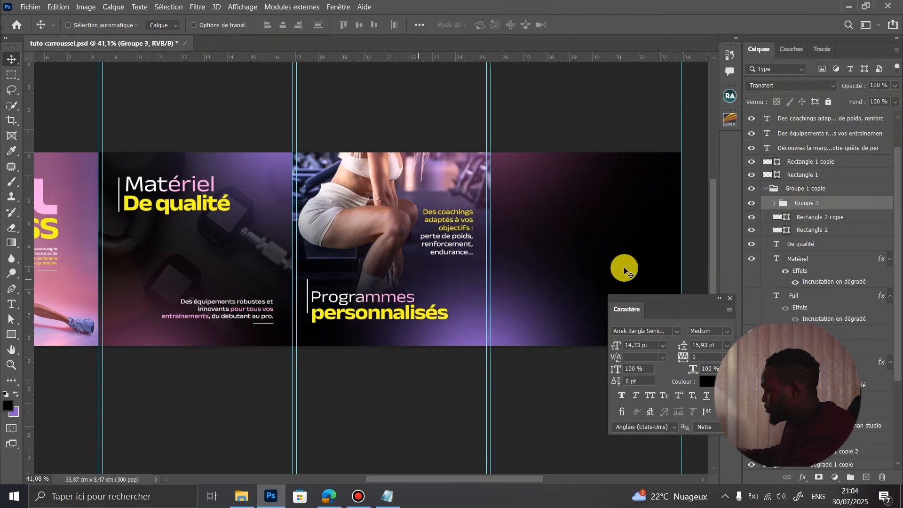
{"action": "key", "text": "ctrl+z"}
{"action": "left_click_drag", "start_coordinate": [800, 217], "coordinate": [800, 202]}
{"action": "left_click_drag", "start_coordinate": [364, 290], "coordinate": [368, 307]}
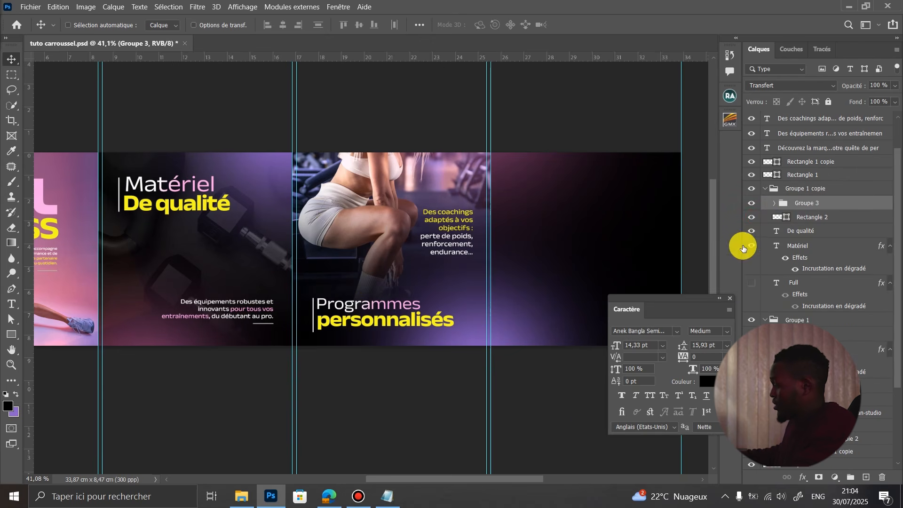
Copy the short line from under the second slide's body text to beneath the third slide's coaching text.
{"action": "left_click", "coordinate": [801, 165]}
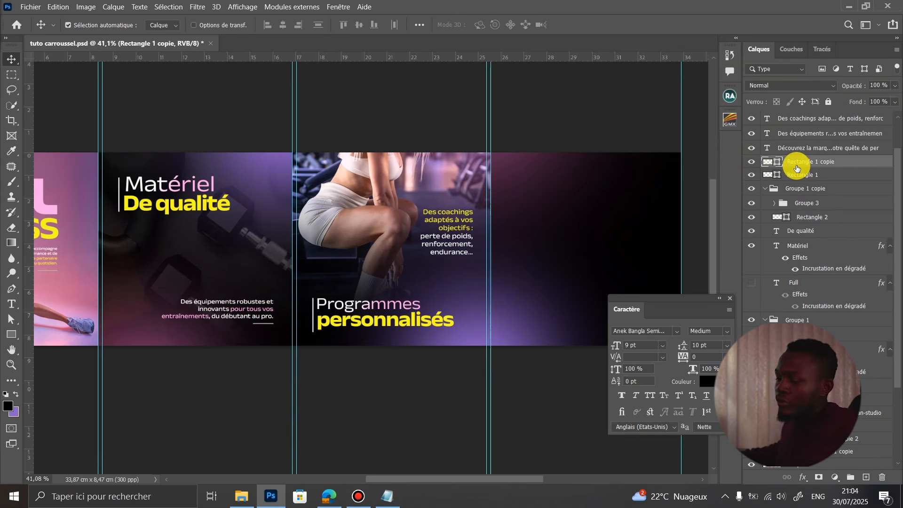
{"action": "left_click_drag", "start_coordinate": [230, 320], "coordinate": [426, 255]}
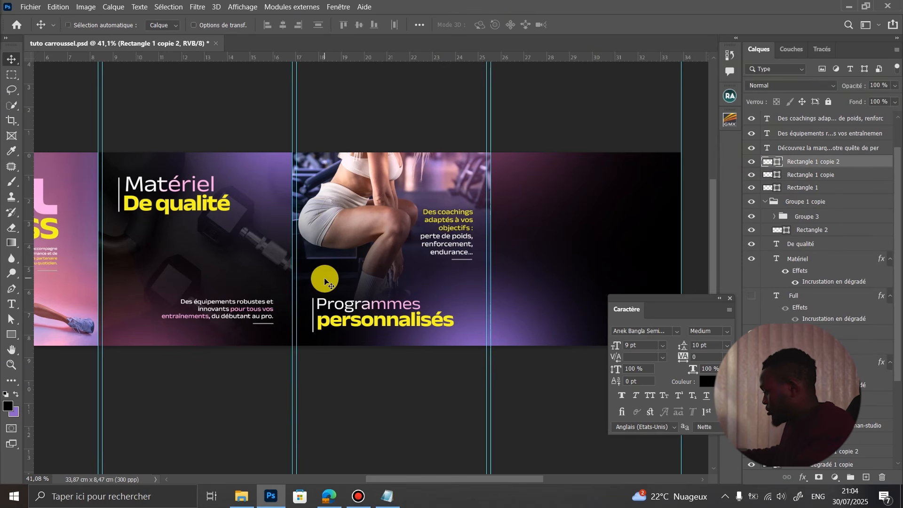
{"action": "left_click", "coordinate": [359, 495]}
{"action": "left_click", "coordinate": [630, 148]}
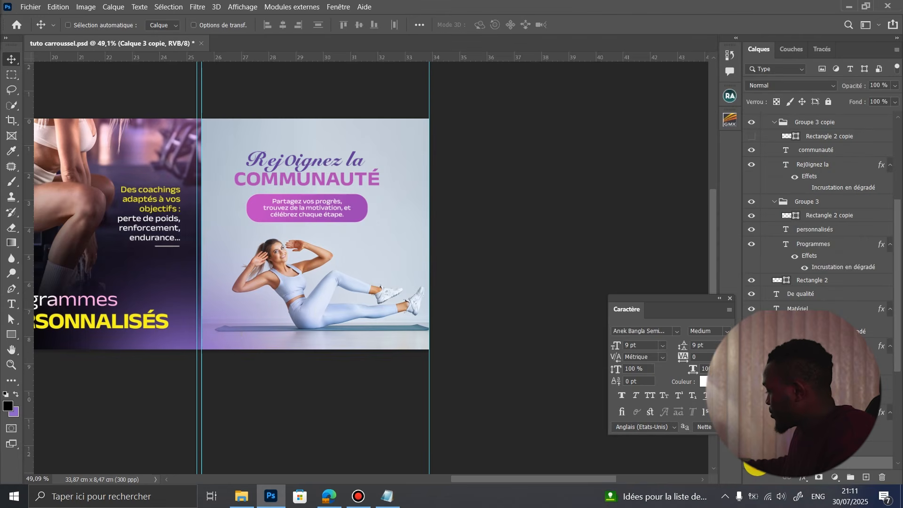
Set the purple glow between the third and fourth slides to the Lumière linéaire blend mode, comparing it with Normal.
{"action": "left_click", "coordinate": [755, 463]}
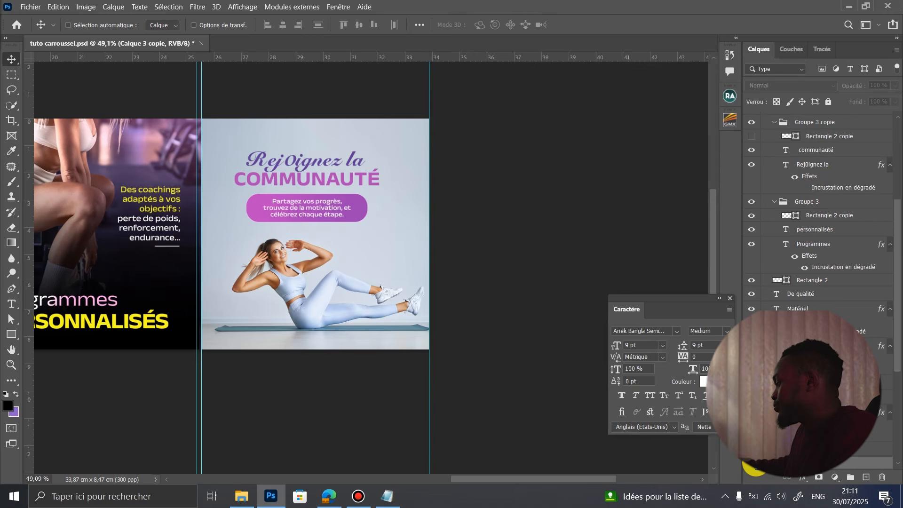
{"action": "left_click", "coordinate": [756, 463]}
{"action": "left_click_drag", "start_coordinate": [226, 338], "coordinate": [242, 316]}
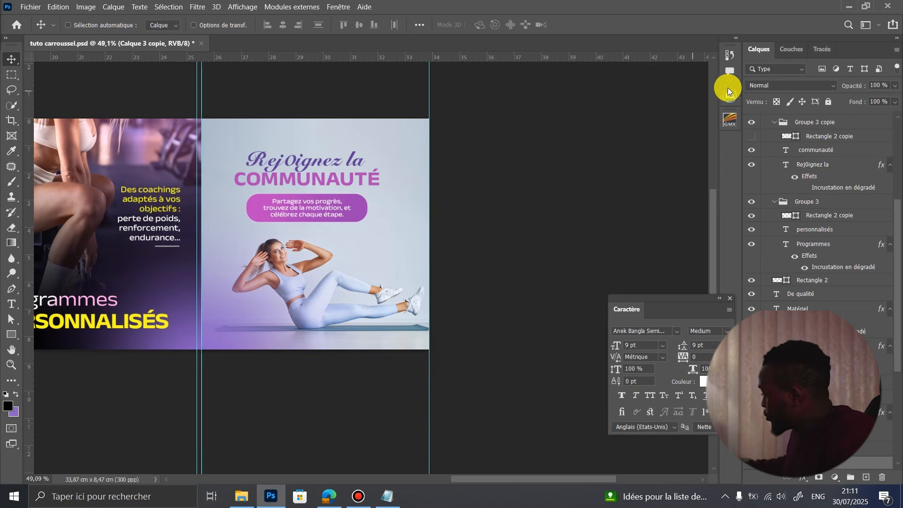
{"action": "left_click", "coordinate": [782, 85]}
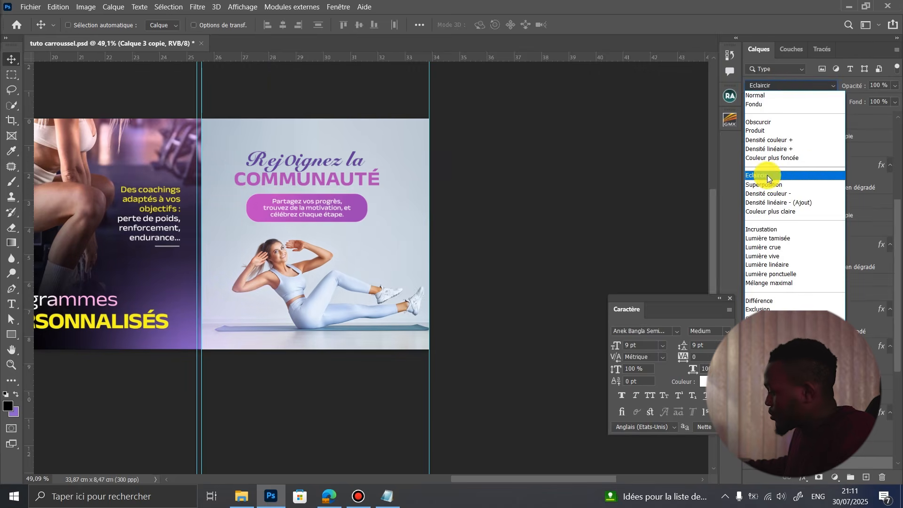
{"action": "left_click", "coordinate": [775, 265]}
{"action": "scroll", "coordinate": [474, 238], "scroll_direction": "down", "scroll_amount": 2}
{"action": "scroll", "coordinate": [458, 262], "scroll_direction": "up", "scroll_amount": 1}
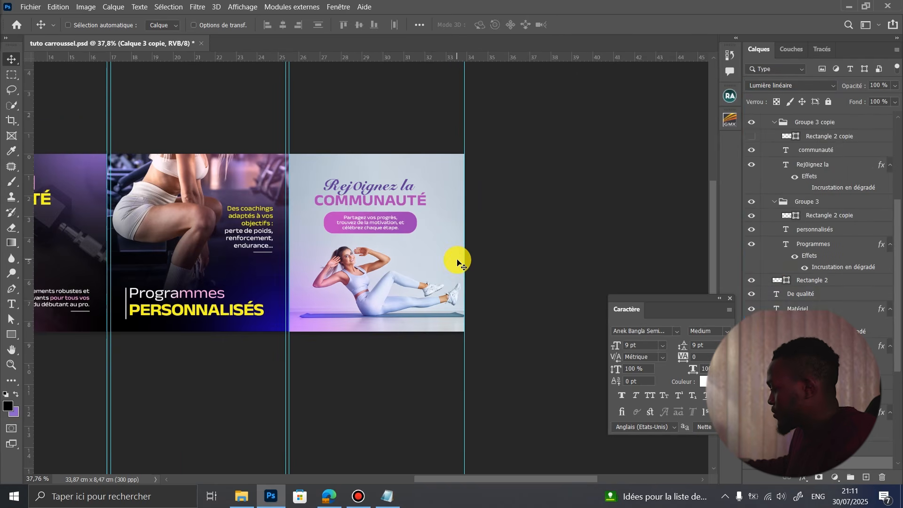
{"action": "key", "text": "ctrl+z"}
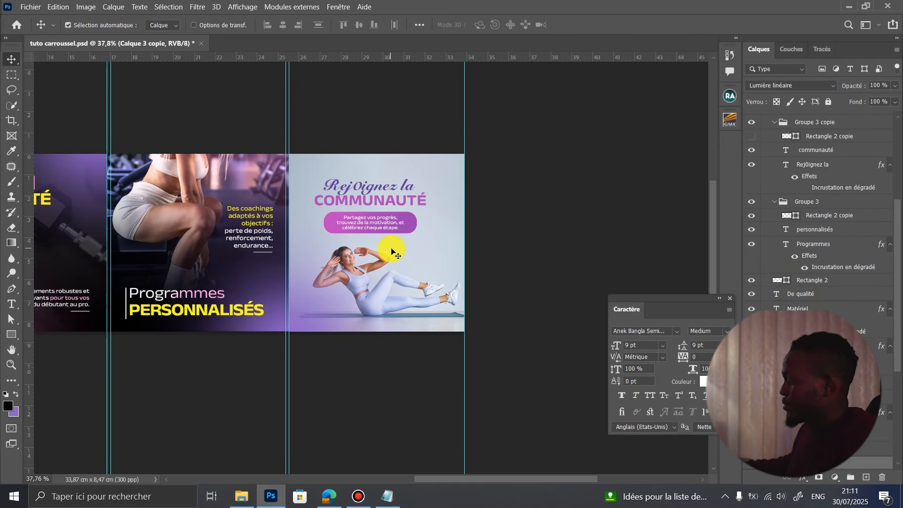
{"action": "scroll", "coordinate": [228, 256], "scroll_direction": "up", "scroll_amount": 3}
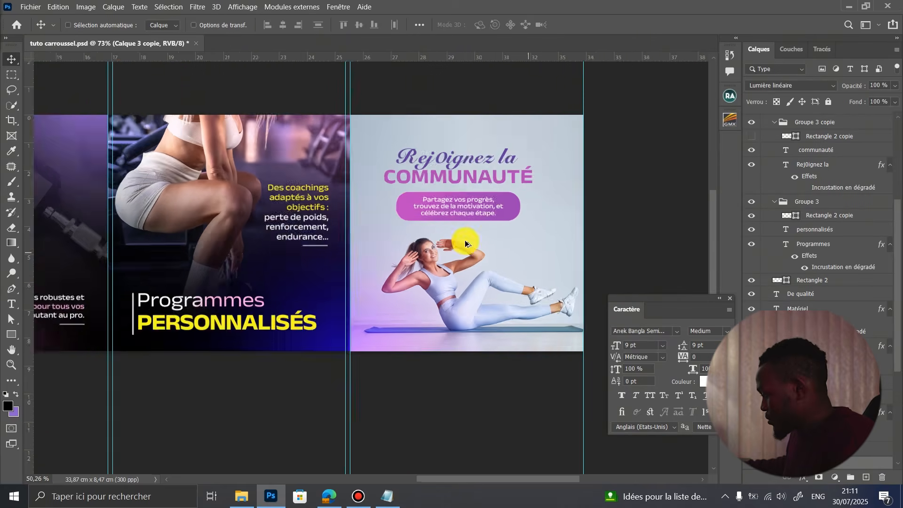
{"action": "key", "text": "ctrl+z"}
{"action": "scroll", "coordinate": [466, 243], "scroll_direction": "down", "scroll_amount": 3}
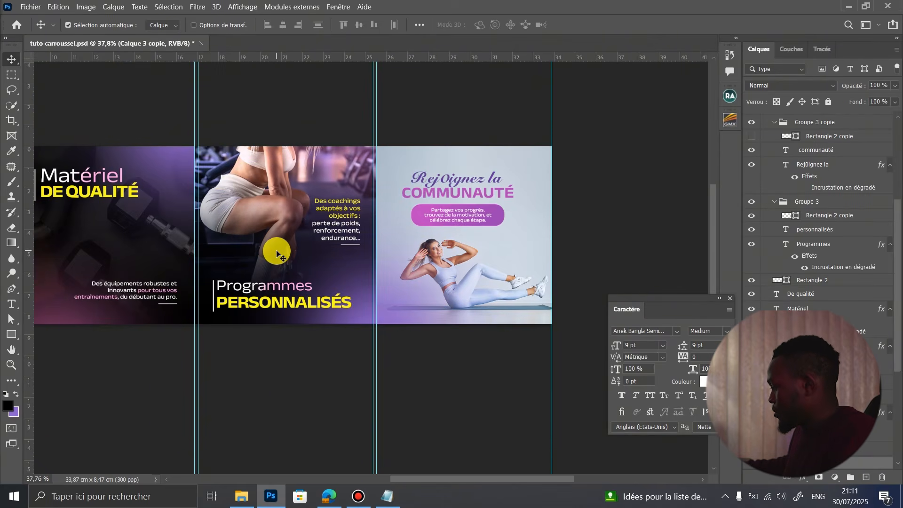
{"action": "key", "text": "shift+alt+j"}
Review the carousel from the first slide to the fourth, overall and close up on the titles and glows.
{"action": "scroll", "coordinate": [431, 247], "scroll_direction": "down", "scroll_amount": 3}
{"action": "scroll", "coordinate": [389, 258], "scroll_direction": "up", "scroll_amount": 5}
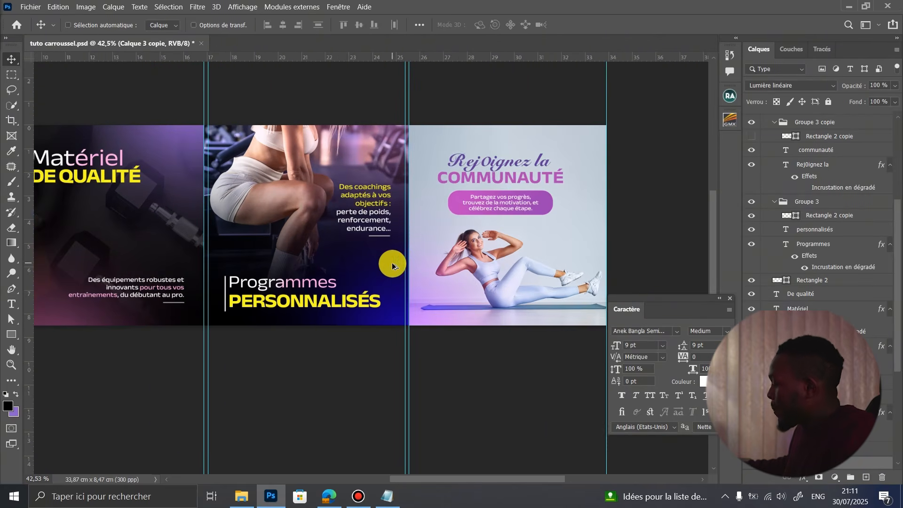
{"action": "scroll", "coordinate": [410, 245], "scroll_direction": "down", "scroll_amount": 4}
{"action": "scroll", "coordinate": [451, 222], "scroll_direction": "up", "scroll_amount": 5}
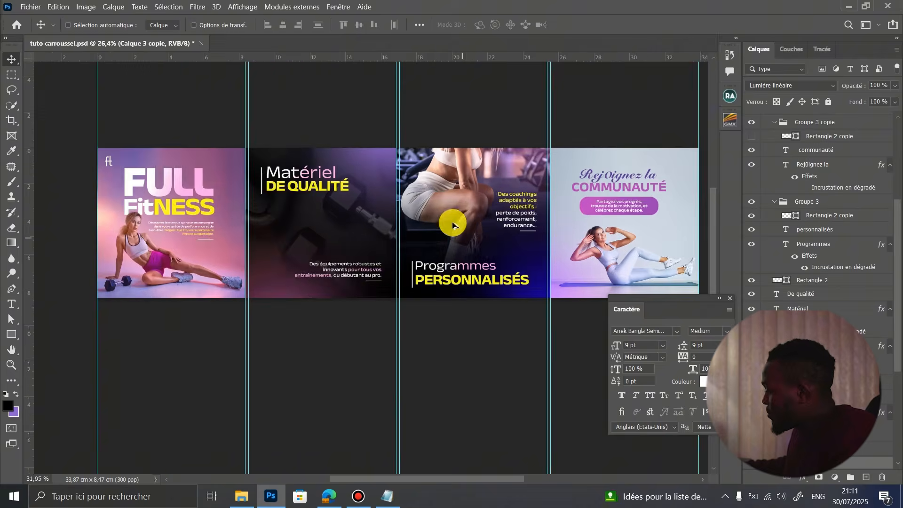
{"action": "scroll", "coordinate": [212, 244], "scroll_direction": "down", "scroll_amount": 4}
{"action": "scroll", "coordinate": [238, 226], "scroll_direction": "up", "scroll_amount": 4}
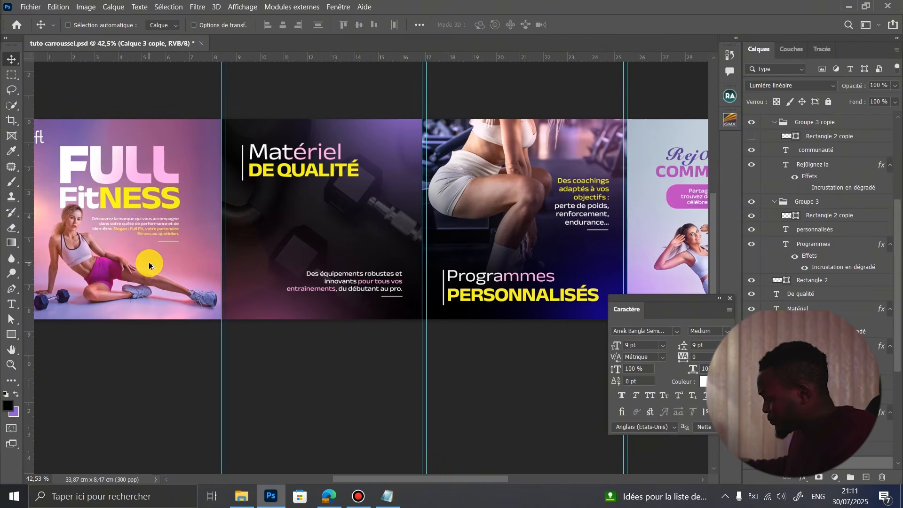
{"action": "scroll", "coordinate": [222, 244], "scroll_direction": "down", "scroll_amount": 3}
{"action": "scroll", "coordinate": [301, 177], "scroll_direction": "up", "scroll_amount": 3}
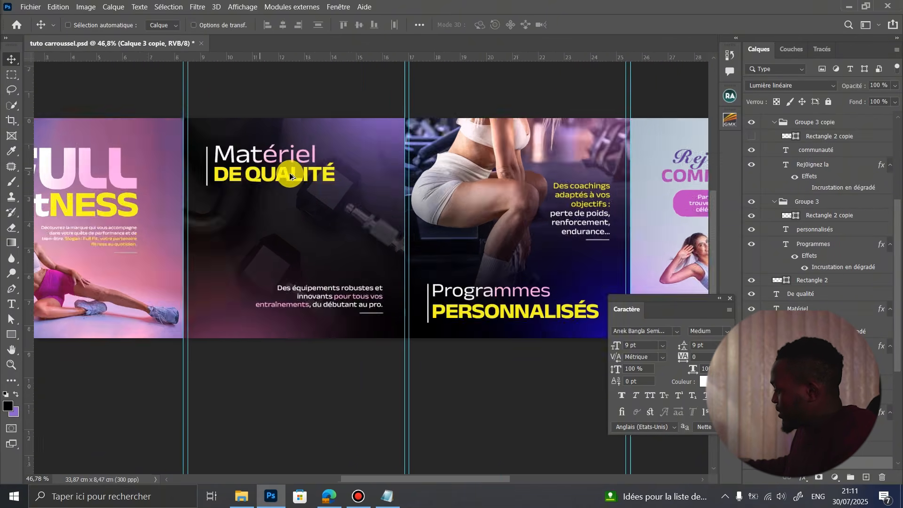
{"action": "scroll", "coordinate": [289, 174], "scroll_direction": "down", "scroll_amount": 4}
{"action": "scroll", "coordinate": [118, 208], "scroll_direction": "up", "scroll_amount": 5}
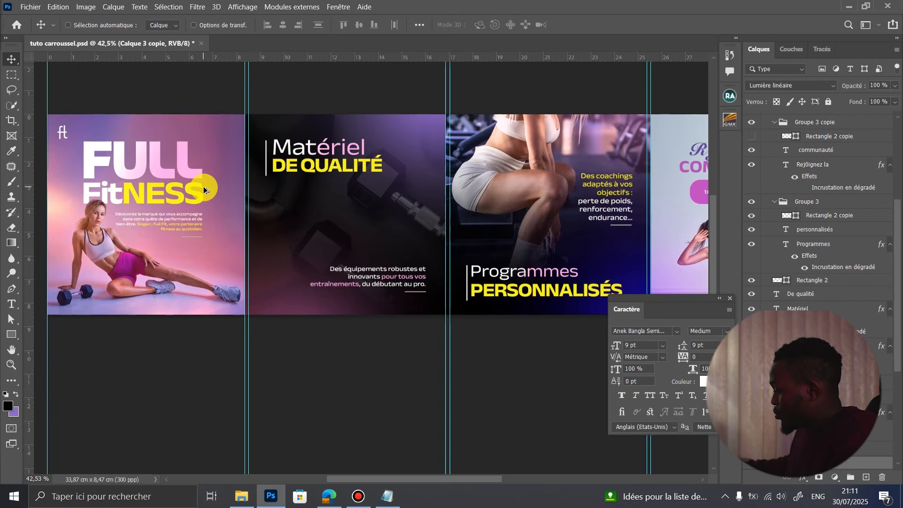
{"action": "scroll", "coordinate": [380, 168], "scroll_direction": "up", "scroll_amount": 2}
{"action": "scroll", "coordinate": [262, 177], "scroll_direction": "down", "scroll_amount": 4}
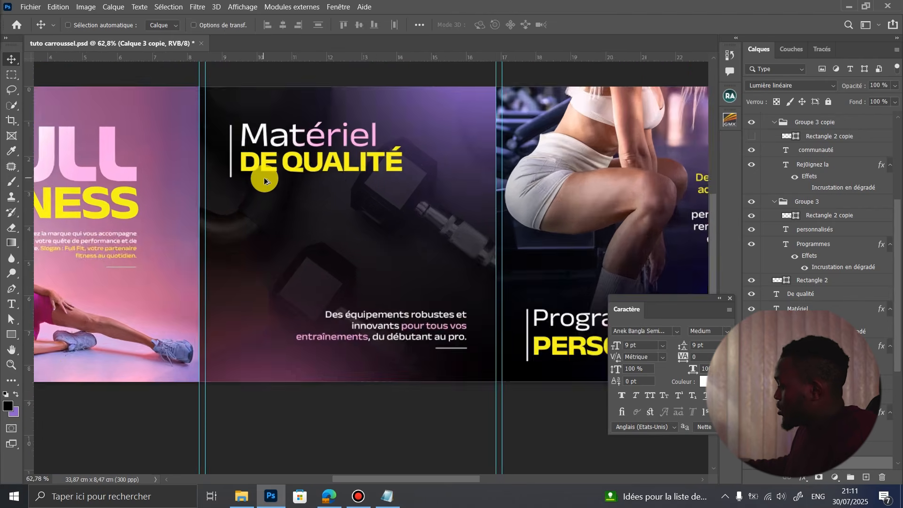
{"action": "scroll", "coordinate": [390, 208], "scroll_direction": "up", "scroll_amount": 1}
Switch to File Explorer to look at the light images in the rdeire folder, and return to Photoshop.
{"action": "left_click", "coordinate": [241, 496]}
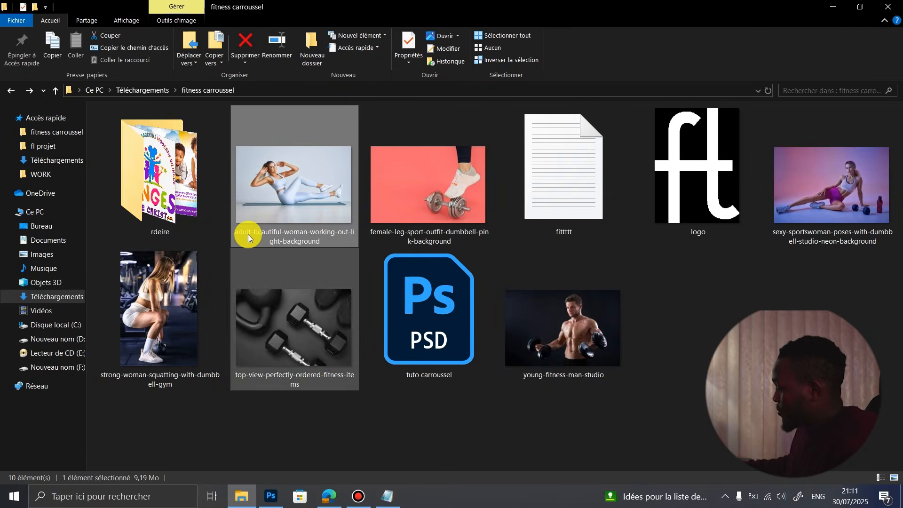
{"action": "double_click", "coordinate": [143, 157]}
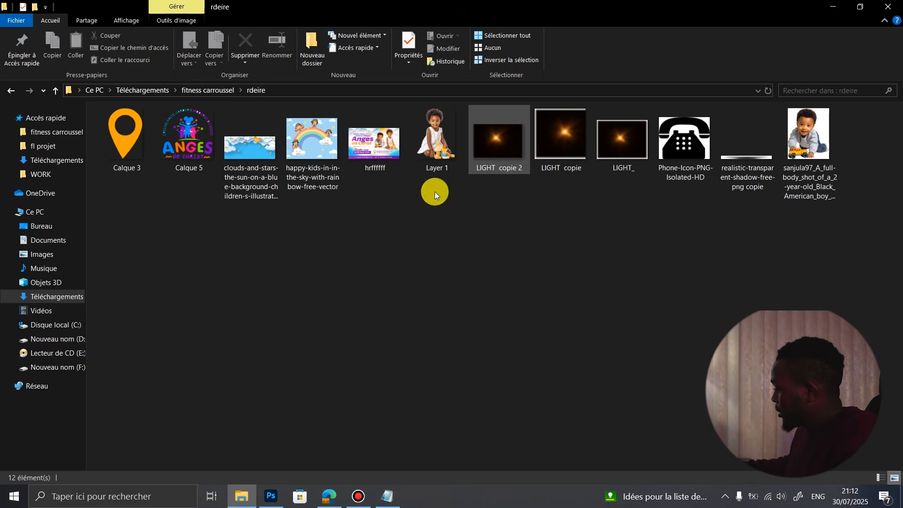
{"action": "left_click", "coordinate": [271, 495]}
{"action": "scroll", "coordinate": [352, 414], "scroll_direction": "down", "scroll_amount": 3}
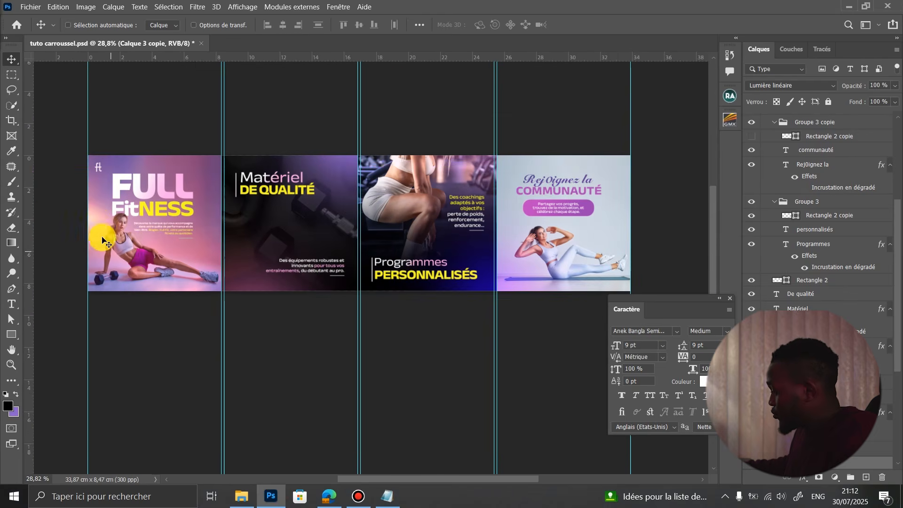
{"action": "left_click", "coordinate": [96, 224], "text": "ctrl"}
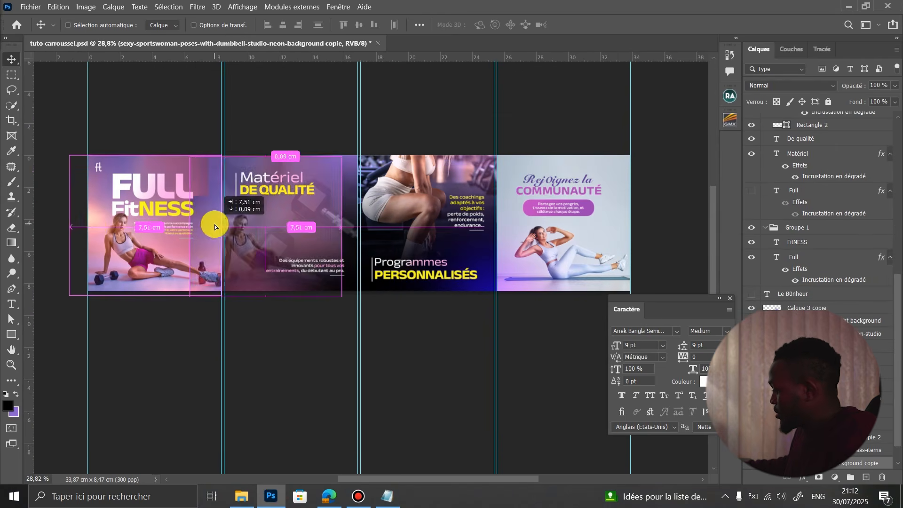
{"action": "left_click", "coordinate": [221, 201], "text": "ctrl"}
Copy the light flare from Groupe 2 onto the third slide and set the copy's blend mode to Densité linéaire - (Ajout).
{"action": "scroll", "coordinate": [843, 182], "scroll_direction": "up", "scroll_amount": 10}
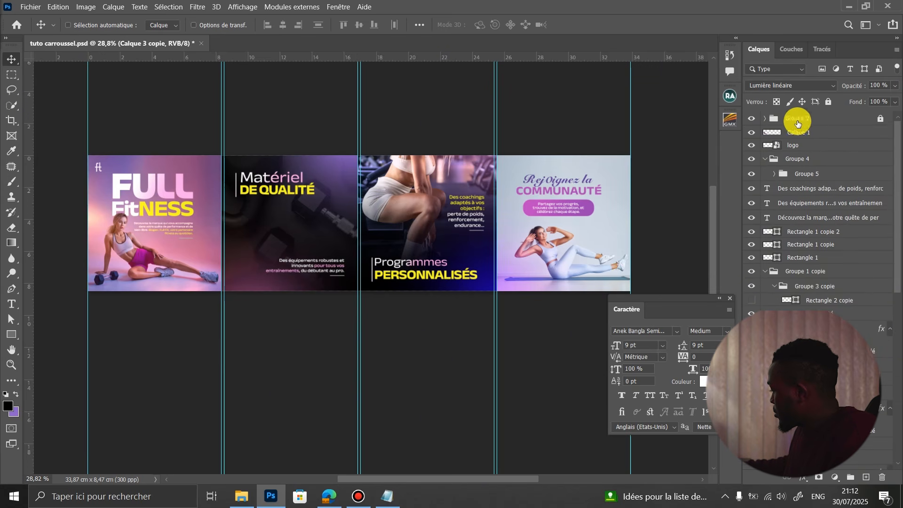
{"action": "left_click", "coordinate": [106, 217], "text": "ctrl"}
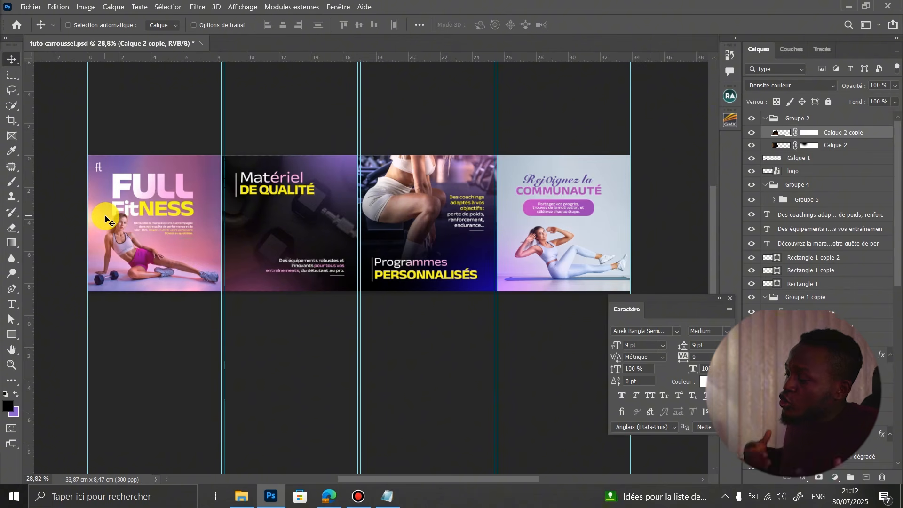
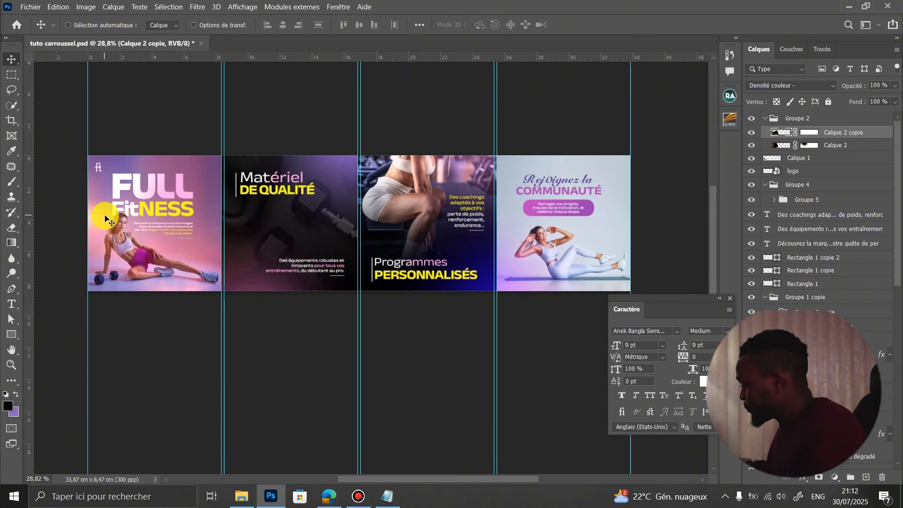
{"action": "left_click_drag", "start_coordinate": [103, 218], "coordinate": [244, 242]}
{"action": "left_click_drag", "start_coordinate": [273, 285], "coordinate": [375, 172], "text": "alt"}
{"action": "left_click", "coordinate": [764, 88]}
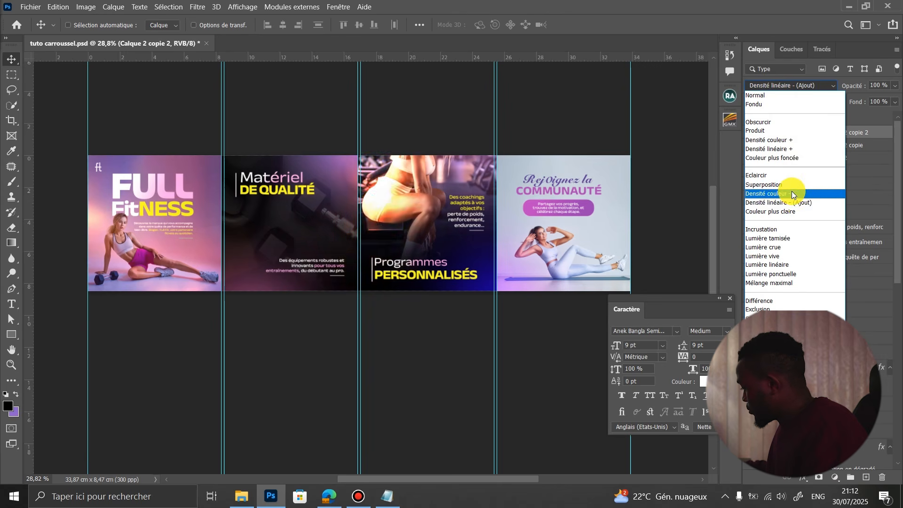
{"action": "left_click", "coordinate": [795, 199]}
Scale the copied flare to about 82 %, rotate it about 87° and place it at the top of the third slide.
{"action": "key", "text": "ctrl+t"}
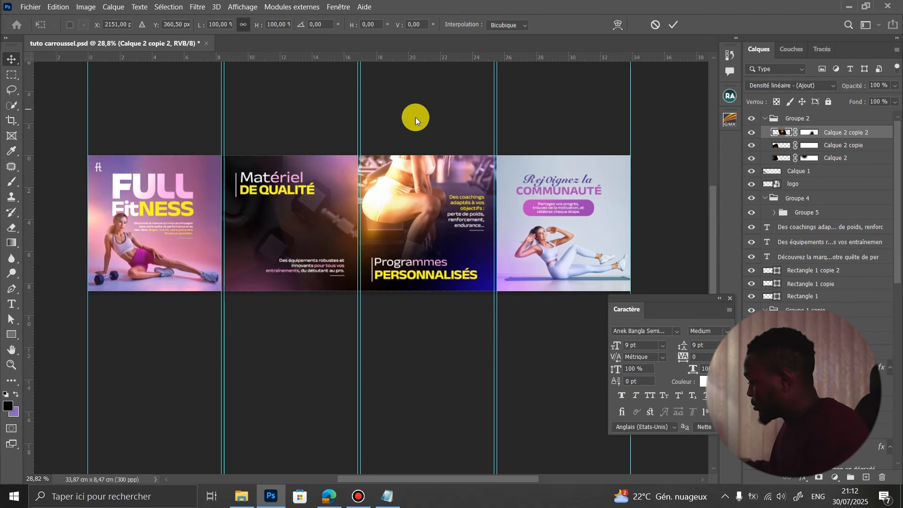
{"action": "left_click_drag", "start_coordinate": [248, 215], "coordinate": [382, 195]}
{"action": "scroll", "coordinate": [430, 235], "scroll_direction": "up", "scroll_amount": 3}
{"action": "left_click_drag", "start_coordinate": [430, 235], "coordinate": [322, 125]}
{"action": "left_click_drag", "start_coordinate": [347, 177], "coordinate": [362, 328]}
{"action": "left_click_drag", "start_coordinate": [375, 278], "coordinate": [409, 136]}
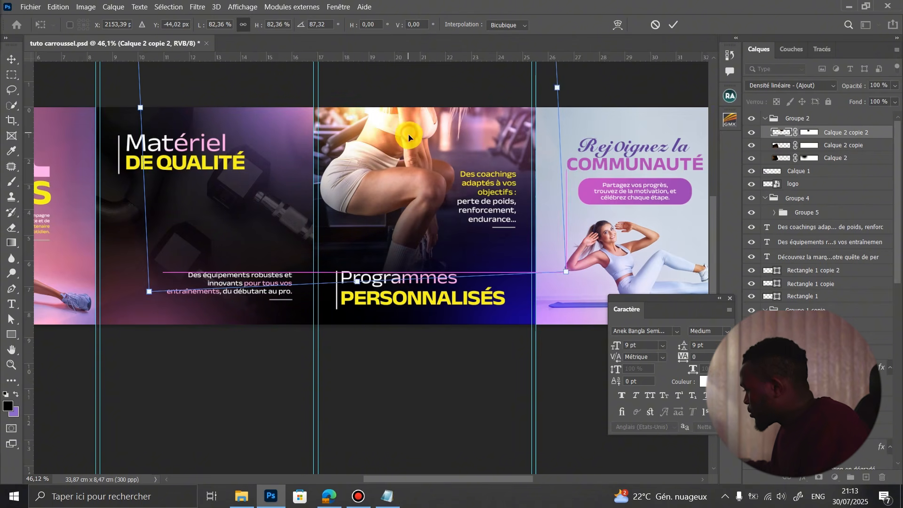
{"action": "key", "text": "Return"}
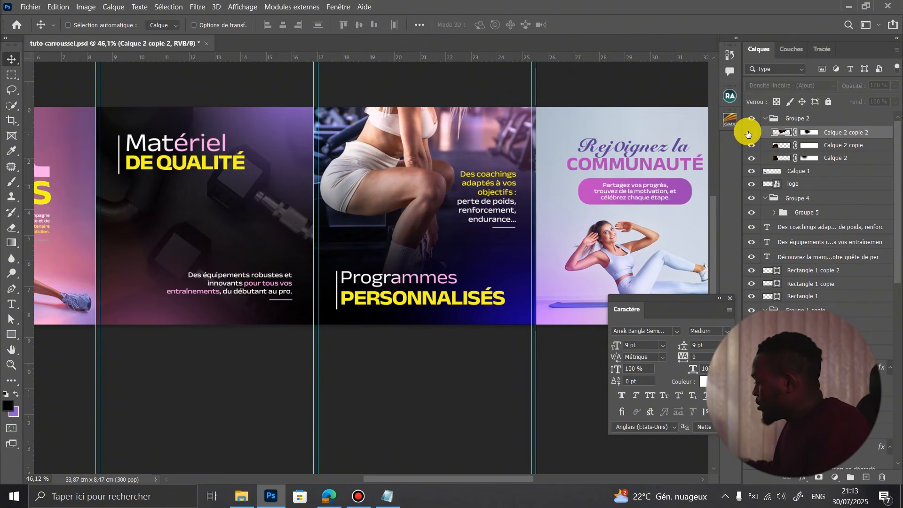
{"action": "left_click", "coordinate": [748, 134]}
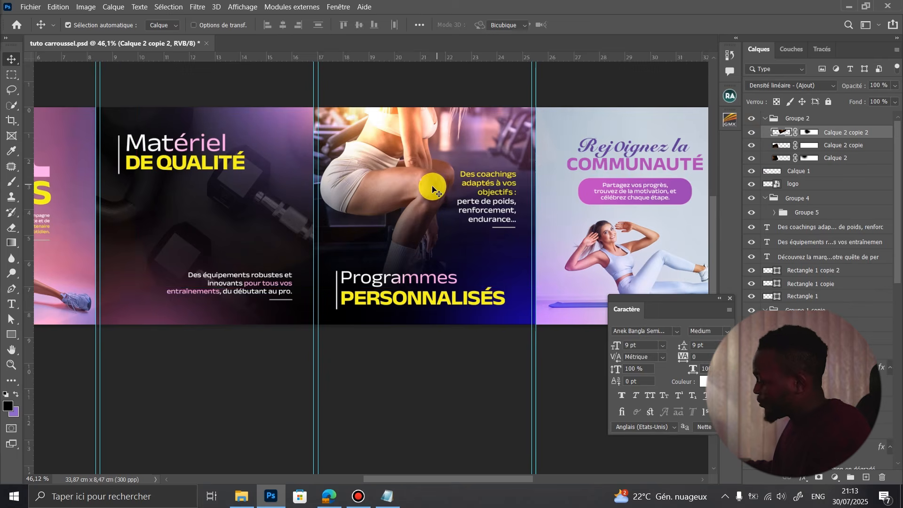
Enlarge the third slide's flare and shift it slightly toward the slide's upper left.
{"action": "key", "text": "ctrl+t"}
{"action": "left_click_drag", "start_coordinate": [350, 287], "coordinate": [360, 472]}
{"action": "left_click_drag", "start_coordinate": [408, 170], "coordinate": [382, 161]}
{"action": "key", "text": "Return"}
Mask out the flare's spill over the second slide with a 769 px black brush, comparing the result with the flare hidden.
{"action": "left_click", "coordinate": [814, 132]}
{"action": "left_click", "coordinate": [12, 182]}
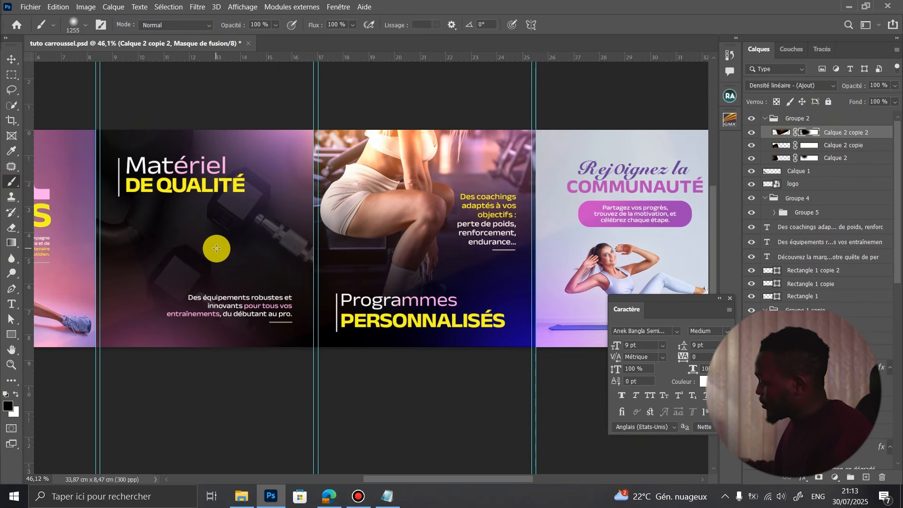
{"action": "right_click", "coordinate": [178, 242]}
{"action": "left_click", "coordinate": [141, 203]}
{"action": "mouse_move", "coordinate": [264, 298]}
{"action": "left_mouse_down"}
{"action": "mouse_move", "coordinate": [221, 265]}
{"action": "mouse_move", "coordinate": [204, 266]}
{"action": "left_mouse_up"}
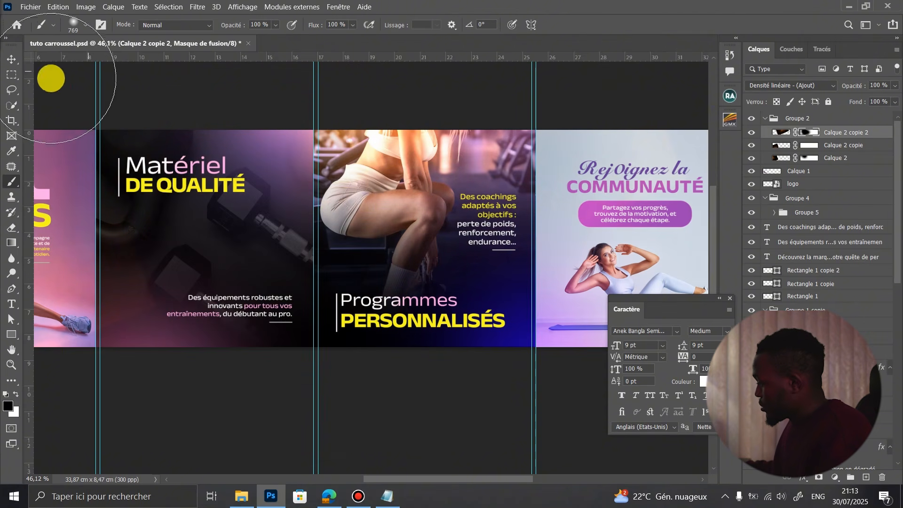
{"action": "left_click", "coordinate": [16, 60]}
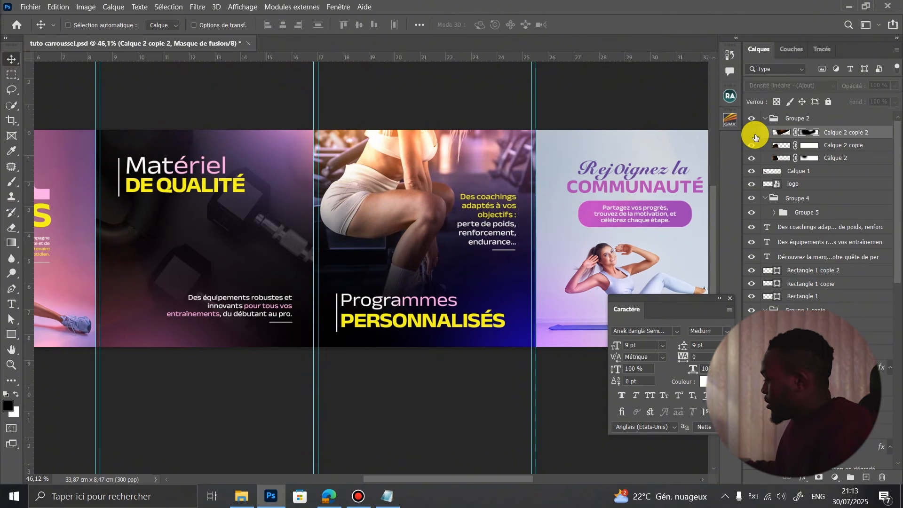
{"action": "left_click", "coordinate": [755, 136]}
{"action": "scroll", "coordinate": [226, 206], "scroll_direction": "down", "scroll_amount": 3}
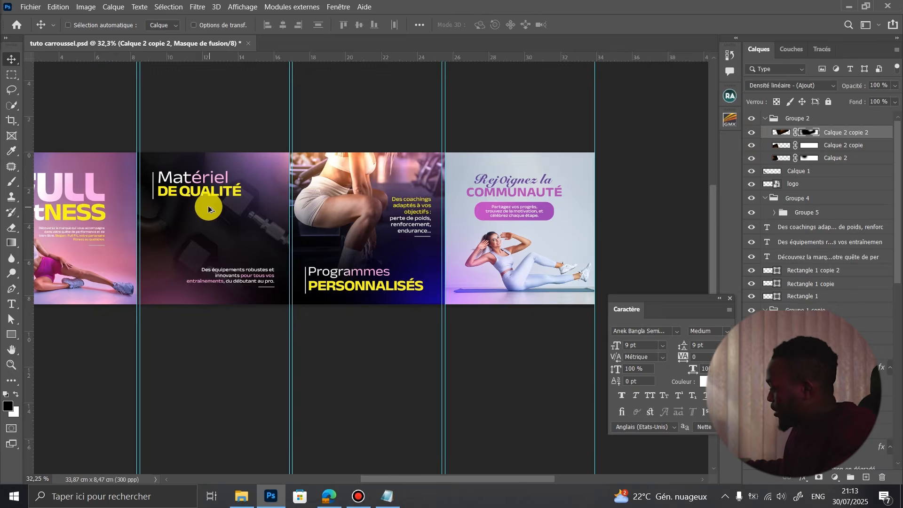
Copy the third slide's flare onto the fourth slide and scale the copy to about 41 %.
{"action": "scroll", "coordinate": [410, 229], "scroll_direction": "up", "scroll_amount": 1}
{"action": "left_click_drag", "start_coordinate": [446, 215], "coordinate": [573, 282]}
{"action": "key", "text": "ctrl+t"}
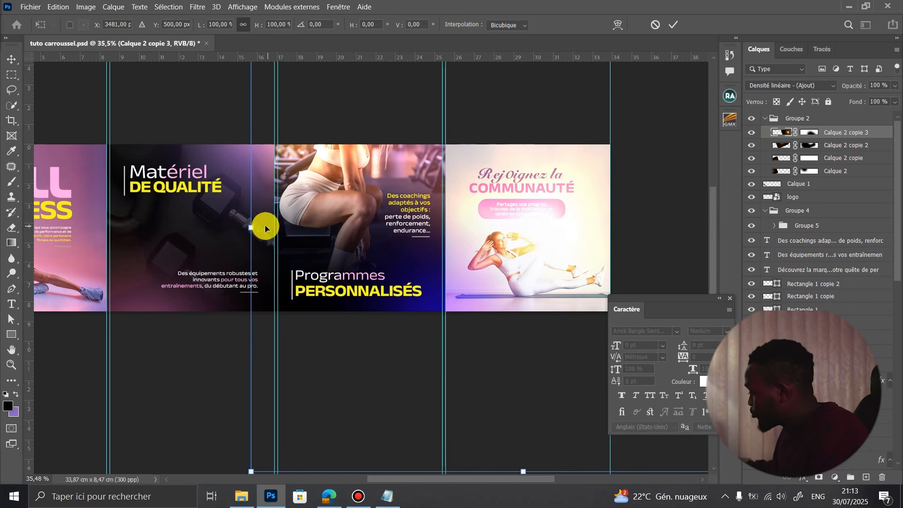
{"action": "left_click_drag", "start_coordinate": [250, 230], "coordinate": [571, 244]}
{"action": "left_click_drag", "start_coordinate": [657, 203], "coordinate": [503, 215]}
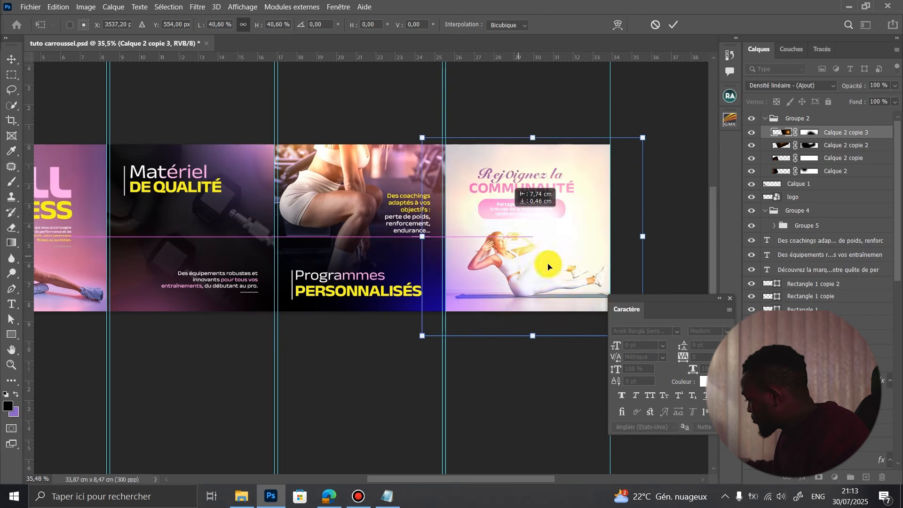
{"action": "scroll", "coordinate": [584, 262], "scroll_direction": "up", "scroll_amount": 3}
{"action": "scroll", "coordinate": [553, 233], "scroll_direction": "up", "scroll_amount": 1}
Resize the fourth slide's flare and position it at the slide's outer right edge.
{"action": "left_click_drag", "start_coordinate": [517, 378], "coordinate": [548, 268]}
{"action": "left_click_drag", "start_coordinate": [584, 220], "coordinate": [554, 270]}
{"action": "left_click_drag", "start_coordinate": [578, 240], "coordinate": [890, 191]}
{"action": "left_click_drag", "start_coordinate": [622, 194], "coordinate": [501, 221]}
{"action": "key", "text": "Return"}
Set the fourth slide's flare to the Densité couleur - blend mode and nudge it slightly to the right.
{"action": "left_click", "coordinate": [789, 86]}
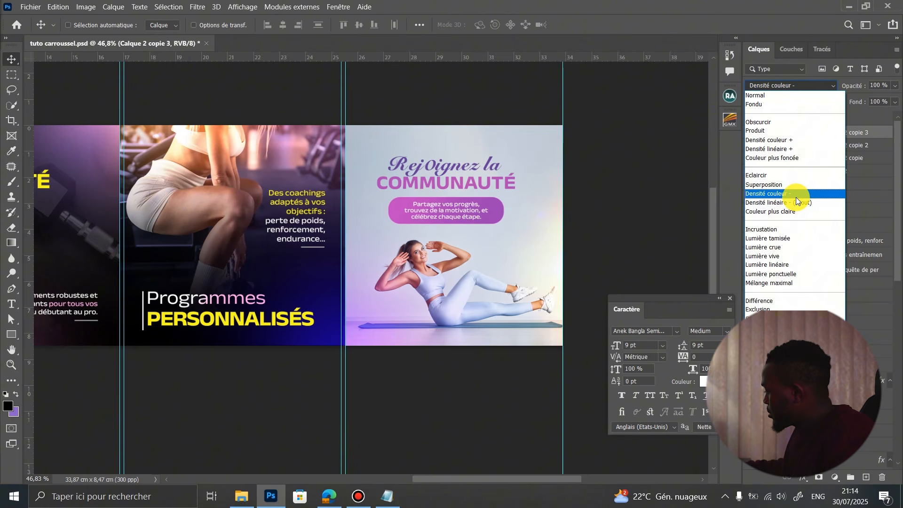
{"action": "left_click", "coordinate": [797, 195]}
{"action": "mouse_move", "coordinate": [484, 262]}
{"action": "left_mouse_down"}
{"action": "mouse_move", "coordinate": [473, 257]}
{"action": "mouse_move", "coordinate": [497, 259]}
{"action": "left_mouse_up"}
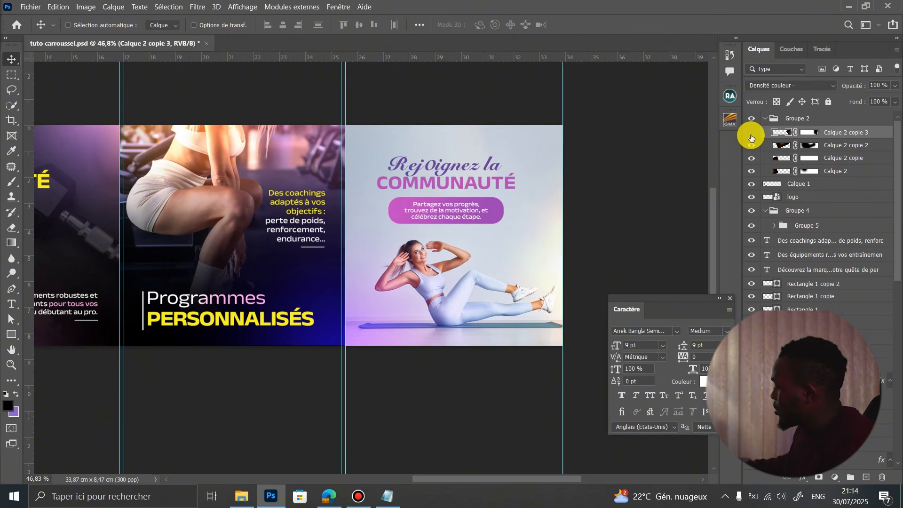
{"action": "scroll", "coordinate": [508, 202], "scroll_direction": "down", "scroll_amount": 4}
{"action": "scroll", "coordinate": [354, 183], "scroll_direction": "up", "scroll_amount": 5}
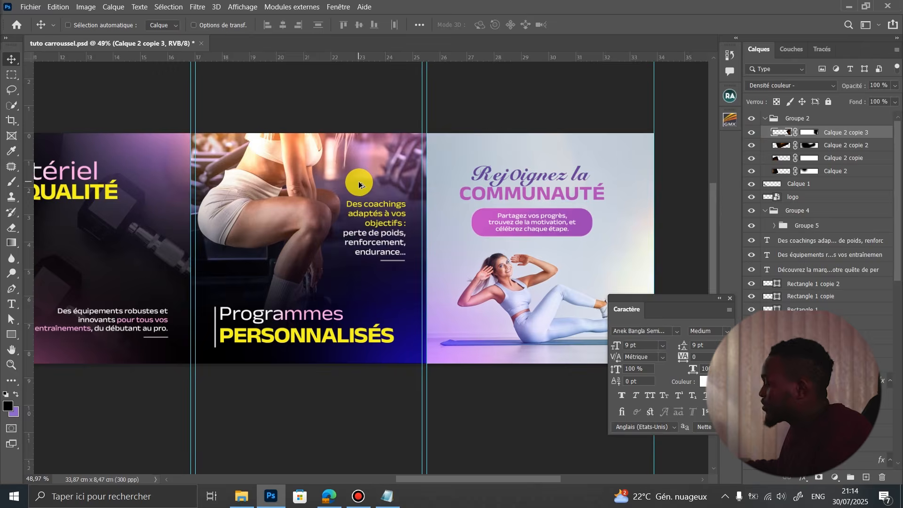
Stamp all visible layers into a new layer above Groupe 2 and convert it to a smart object.
{"action": "scroll", "coordinate": [359, 181], "scroll_direction": "down", "scroll_amount": 7}
{"action": "scroll", "coordinate": [415, 171], "scroll_direction": "down", "scroll_amount": 3}
{"action": "scroll", "coordinate": [285, 153], "scroll_direction": "up", "scroll_amount": 2}
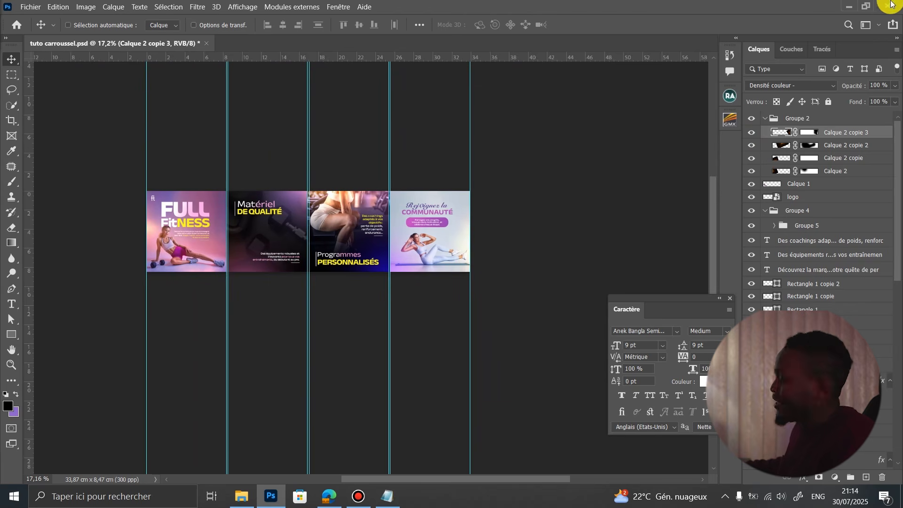
{"action": "left_click", "coordinate": [809, 123]}
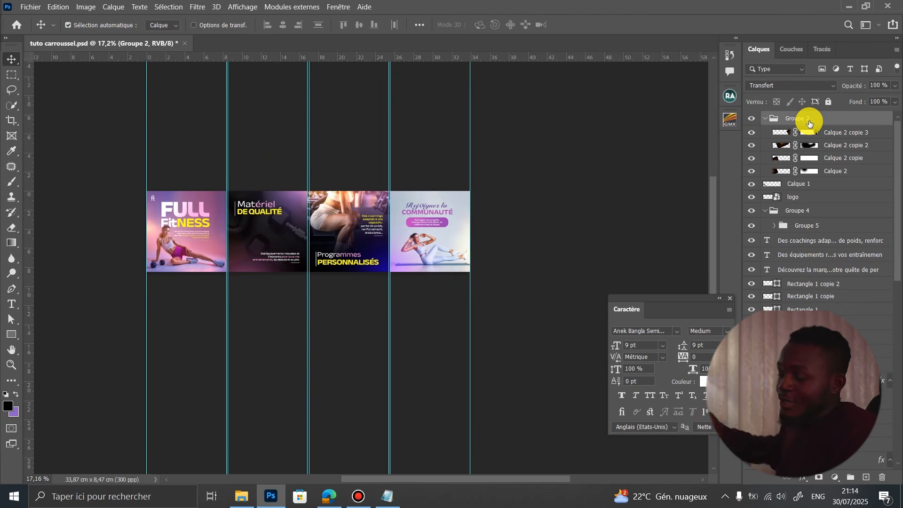
{"action": "key", "text": "ctrl+shift+alt+e"}
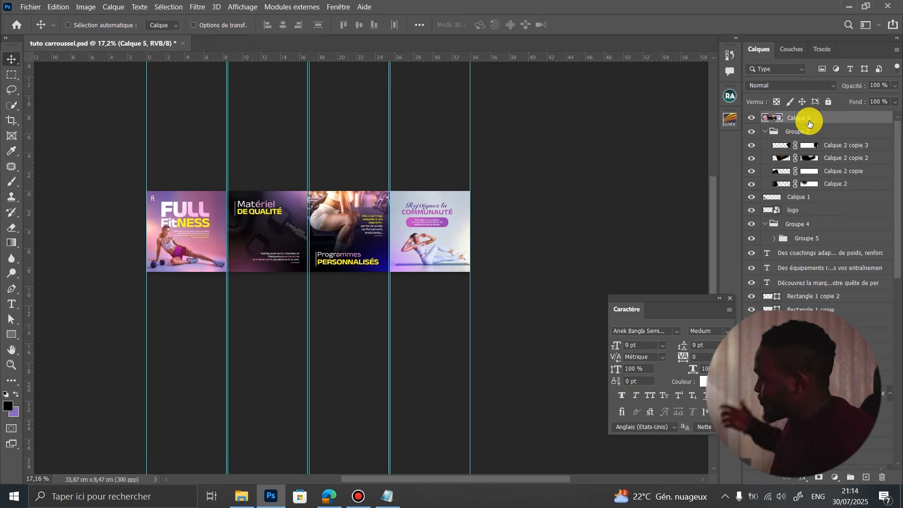
{"action": "scroll", "coordinate": [245, 221], "scroll_direction": "up", "scroll_amount": 3}
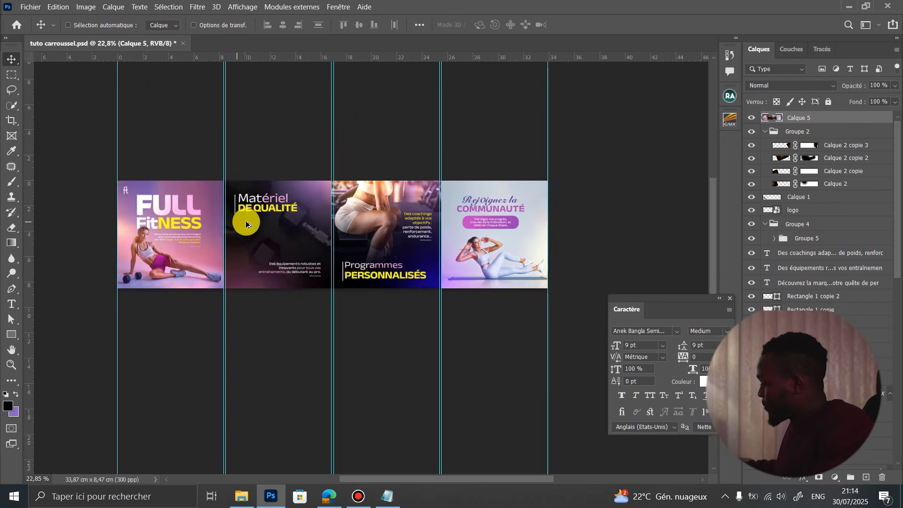
{"action": "right_click", "coordinate": [815, 125]}
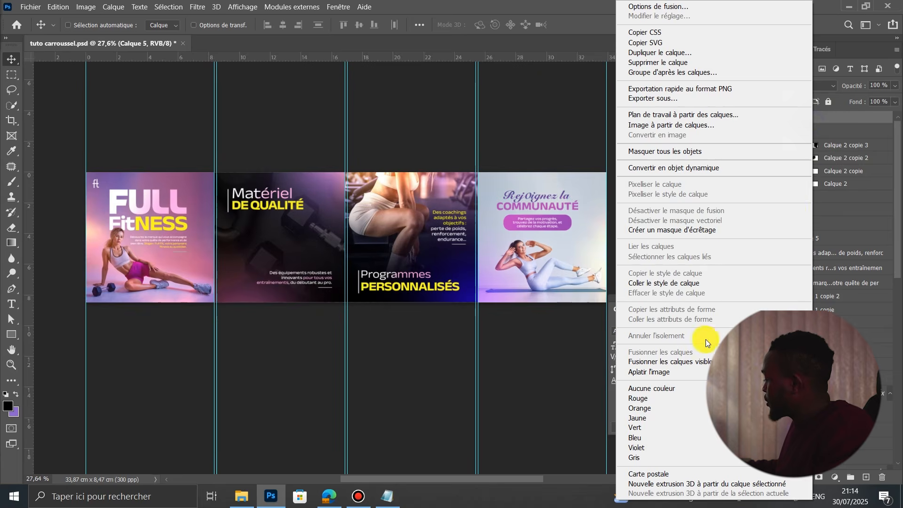
{"action": "left_click", "coordinate": [682, 168]}
Start the Camera Raw filter on the merged layer and set Température to +8 and Teinte to +10.
{"action": "left_click", "coordinate": [193, 11]}
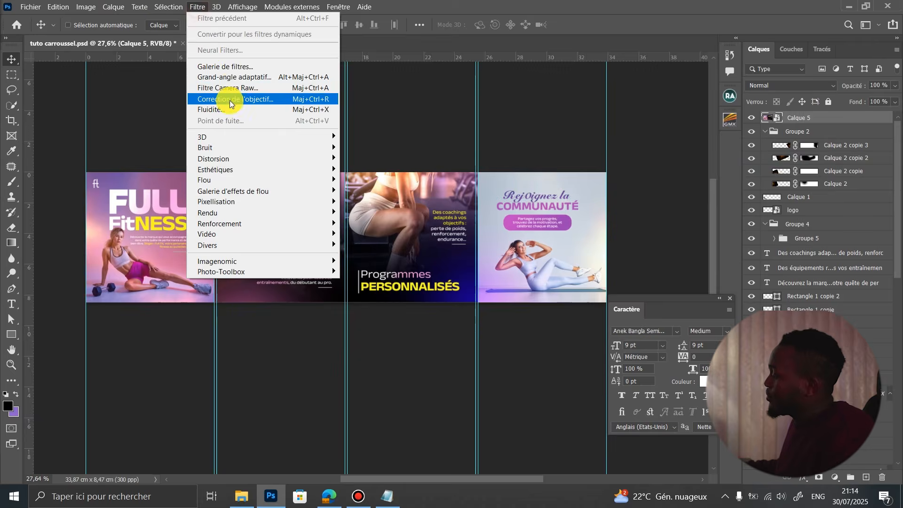
{"action": "left_click", "coordinate": [230, 86]}
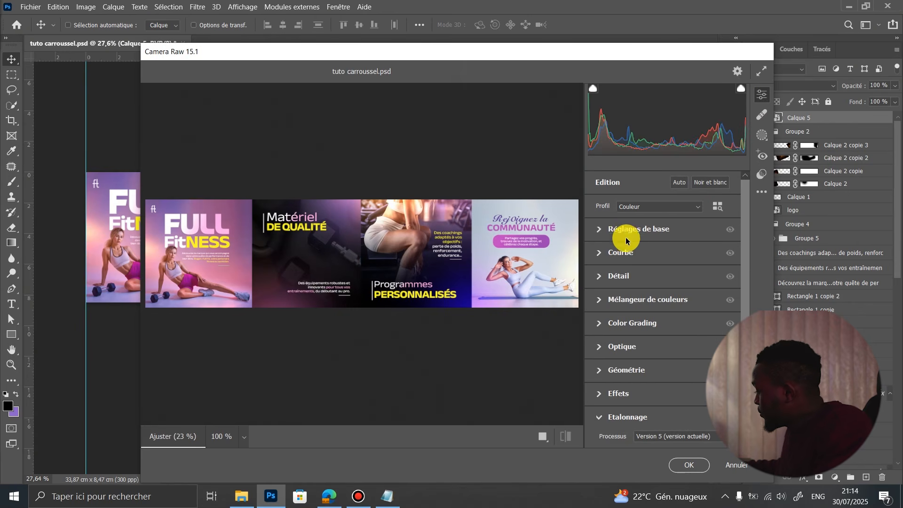
{"action": "left_click", "coordinate": [626, 238]}
{"action": "mouse_move", "coordinate": [662, 230]}
{"action": "left_mouse_down"}
{"action": "mouse_move", "coordinate": [642, 226]}
{"action": "mouse_move", "coordinate": [668, 229]}
{"action": "mouse_move", "coordinate": [663, 242]}
{"action": "mouse_move", "coordinate": [633, 237]}
{"action": "mouse_move", "coordinate": [667, 242]}
{"action": "left_mouse_up"}
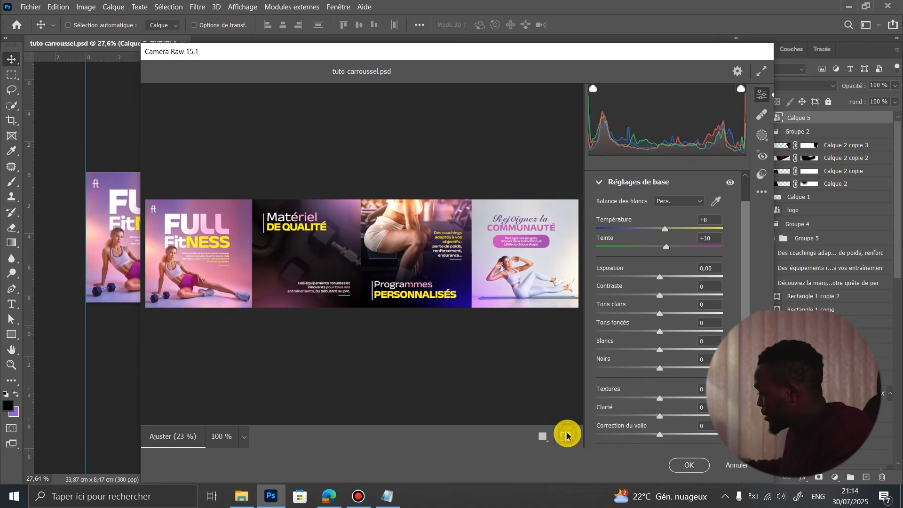
Set Contraste to +9, Tons clairs to -25, Tons foncés to -10, Blancs to -20 and Noirs to -4, comparing before and after.
{"action": "scroll", "coordinate": [355, 262], "scroll_direction": "up", "scroll_amount": 3}
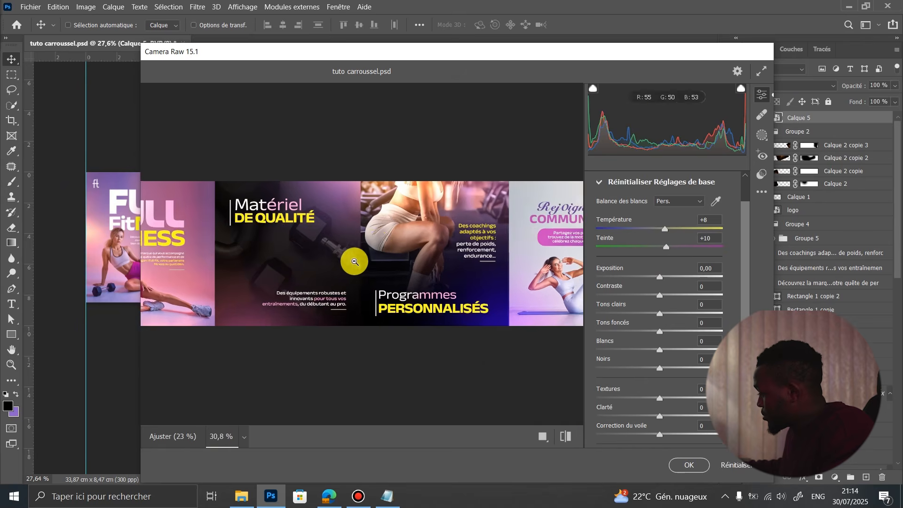
{"action": "scroll", "coordinate": [377, 245], "scroll_direction": "up", "scroll_amount": 1}
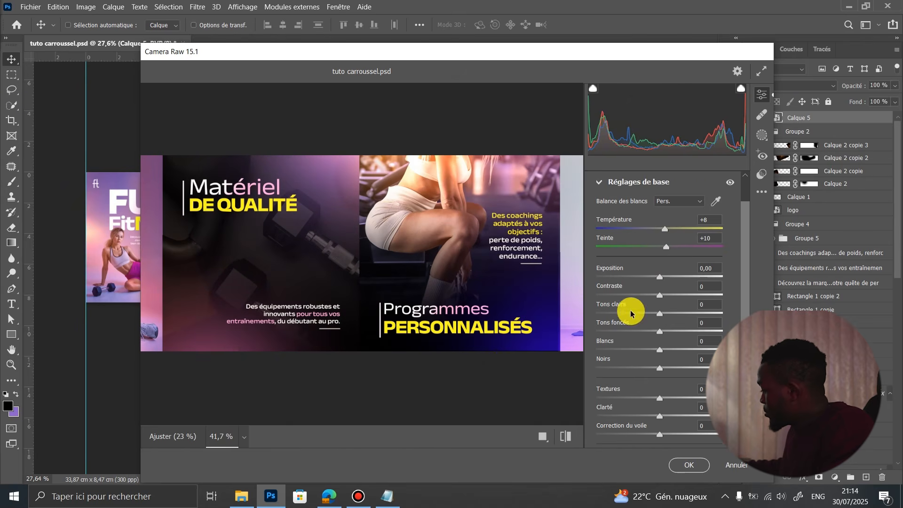
{"action": "left_click_drag", "start_coordinate": [306, 248], "coordinate": [378, 256]}
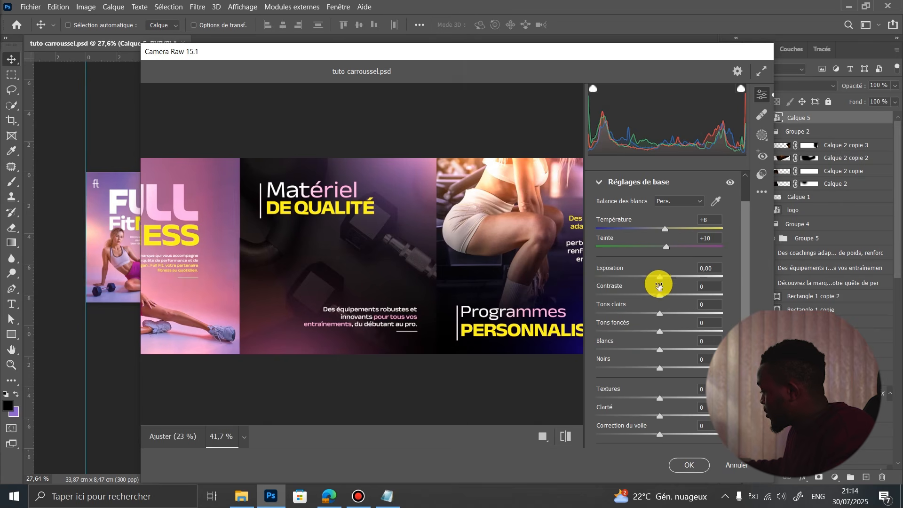
{"action": "left_click_drag", "start_coordinate": [660, 277], "coordinate": [640, 296]}
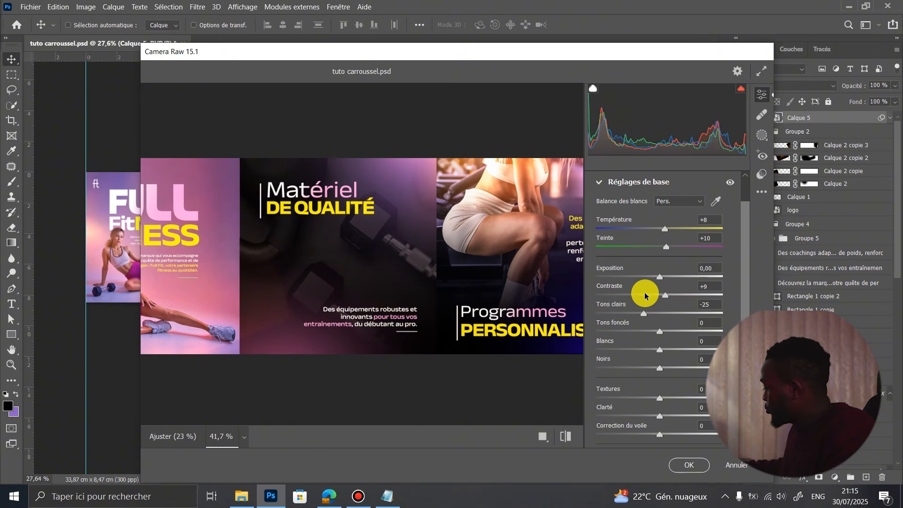
{"action": "mouse_move", "coordinate": [661, 330]}
{"action": "left_mouse_down"}
{"action": "mouse_move", "coordinate": [631, 329]}
{"action": "mouse_move", "coordinate": [684, 325]}
{"action": "mouse_move", "coordinate": [652, 321]}
{"action": "left_mouse_up"}
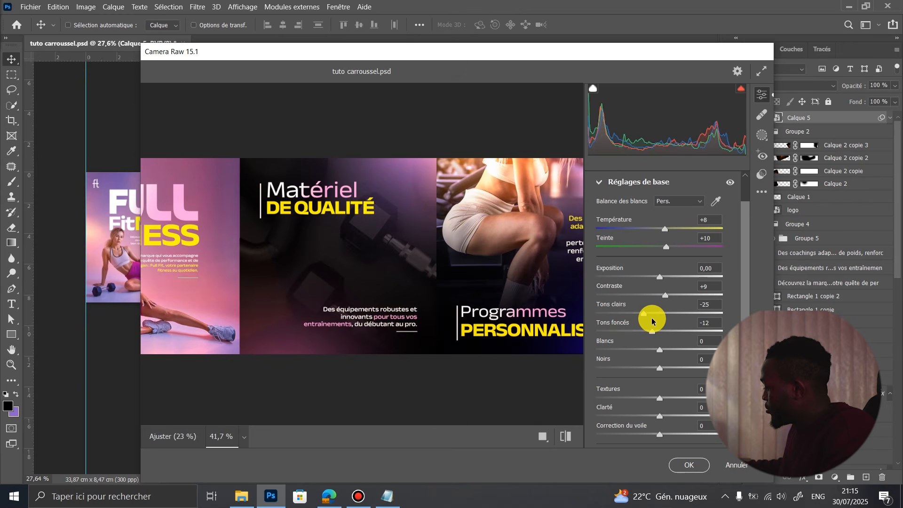
{"action": "mouse_move", "coordinate": [662, 352]}
{"action": "left_mouse_down"}
{"action": "mouse_move", "coordinate": [682, 344]}
{"action": "mouse_move", "coordinate": [648, 342]}
{"action": "mouse_move", "coordinate": [661, 369]}
{"action": "mouse_move", "coordinate": [641, 365]}
{"action": "mouse_move", "coordinate": [662, 354]}
{"action": "left_mouse_up"}
{"action": "left_click", "coordinate": [561, 440]}
{"action": "left_click", "coordinate": [562, 440]}
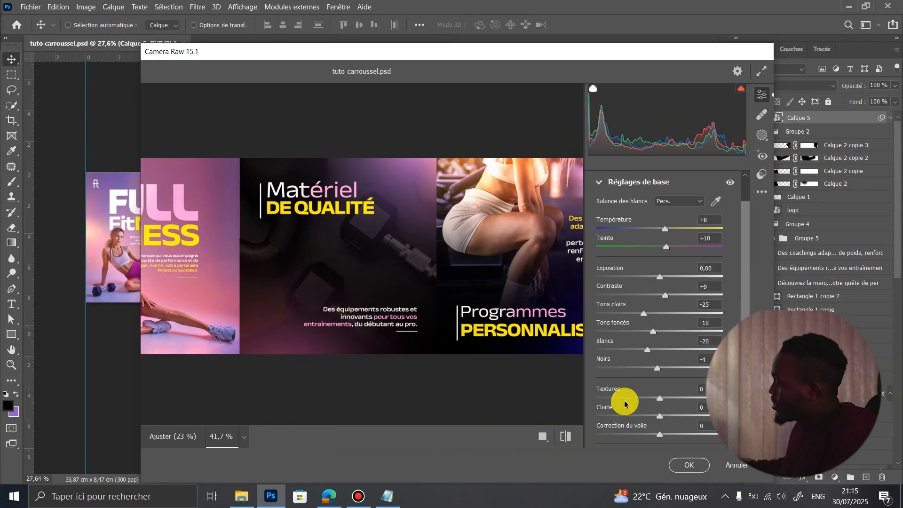
Set Textures to +26 and raise Vibrance for the whole carousel.
{"action": "scroll", "coordinate": [680, 383], "scroll_direction": "down", "scroll_amount": 3}
{"action": "left_click_drag", "start_coordinate": [660, 328], "coordinate": [689, 327]}
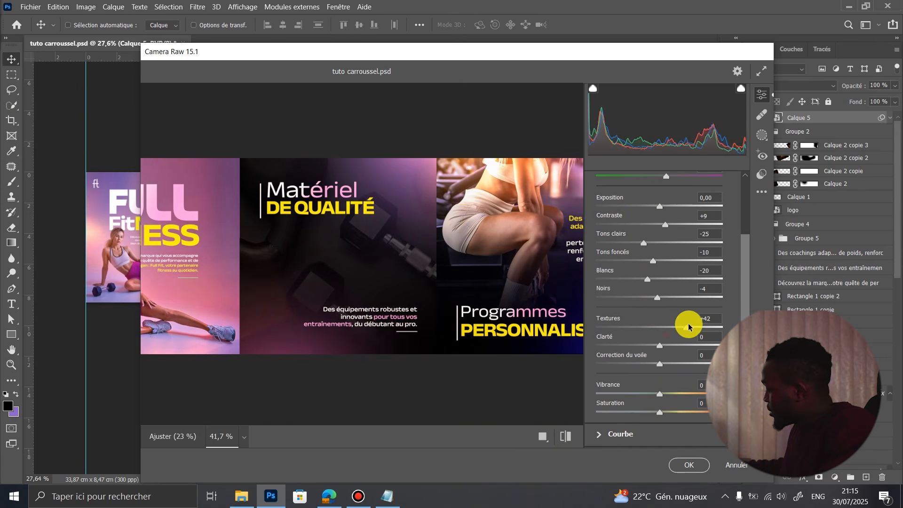
{"action": "left_click_drag", "start_coordinate": [659, 394], "coordinate": [681, 393]}
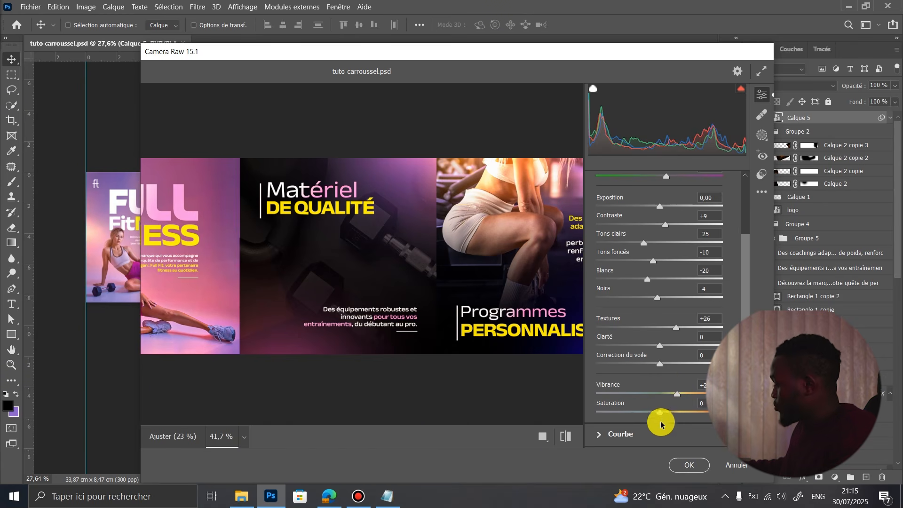
Sharpen the carousel with Netteté 95 and set Réduction du bruit to 17.
{"action": "left_click", "coordinate": [637, 433]}
{"action": "scroll", "coordinate": [671, 329], "scroll_direction": "down", "scroll_amount": 3}
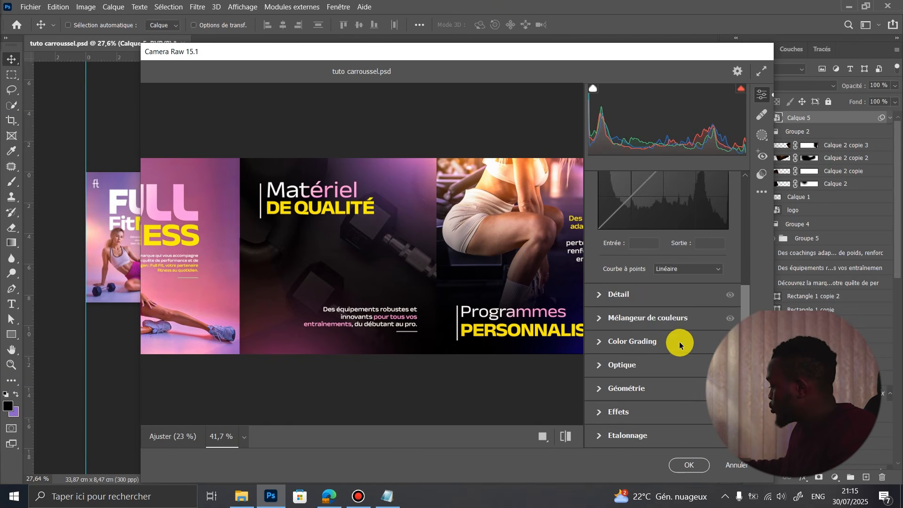
{"action": "left_click", "coordinate": [642, 300]}
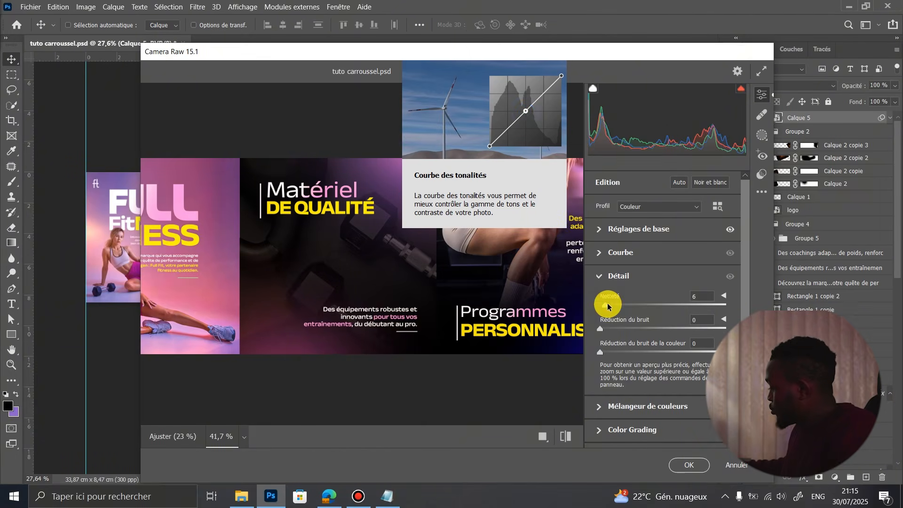
{"action": "left_click", "coordinate": [634, 306]}
{"action": "left_click_drag", "start_coordinate": [632, 306], "coordinate": [678, 288]}
{"action": "left_click", "coordinate": [620, 328]}
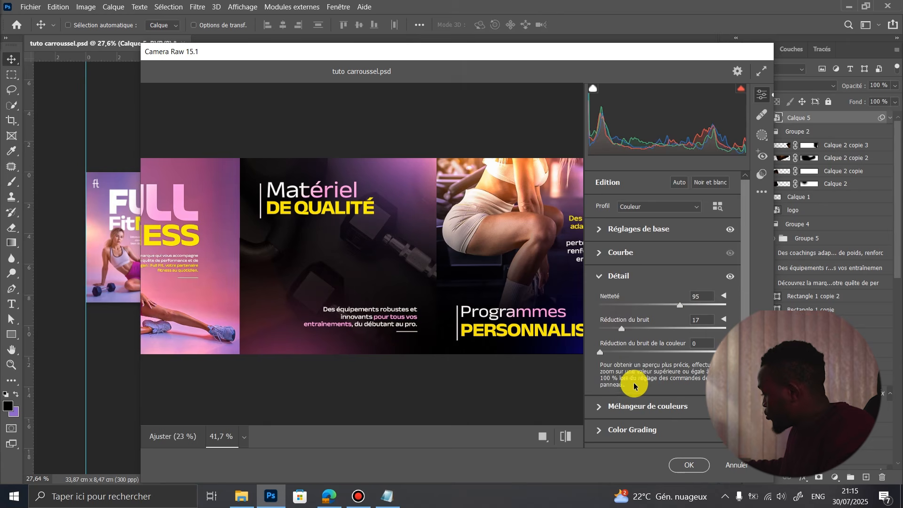
{"action": "scroll", "coordinate": [636, 391], "scroll_direction": "down", "scroll_amount": 2}
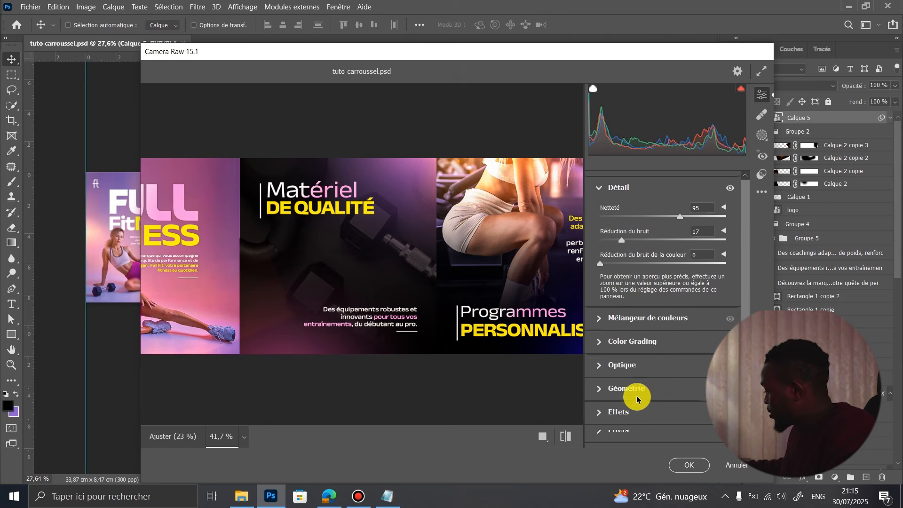
{"action": "left_click", "coordinate": [628, 348]}
{"action": "scroll", "coordinate": [417, 278], "scroll_direction": "right", "scroll_amount": 3}
{"action": "scroll", "coordinate": [417, 276], "scroll_direction": "down", "scroll_amount": 1}
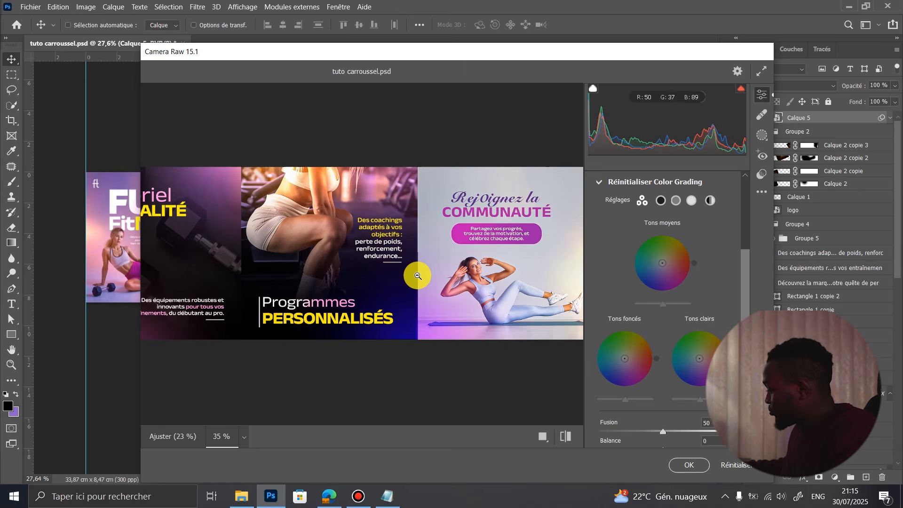
{"action": "scroll", "coordinate": [418, 276], "scroll_direction": "down", "scroll_amount": 2}
{"action": "left_click", "coordinate": [599, 182]}
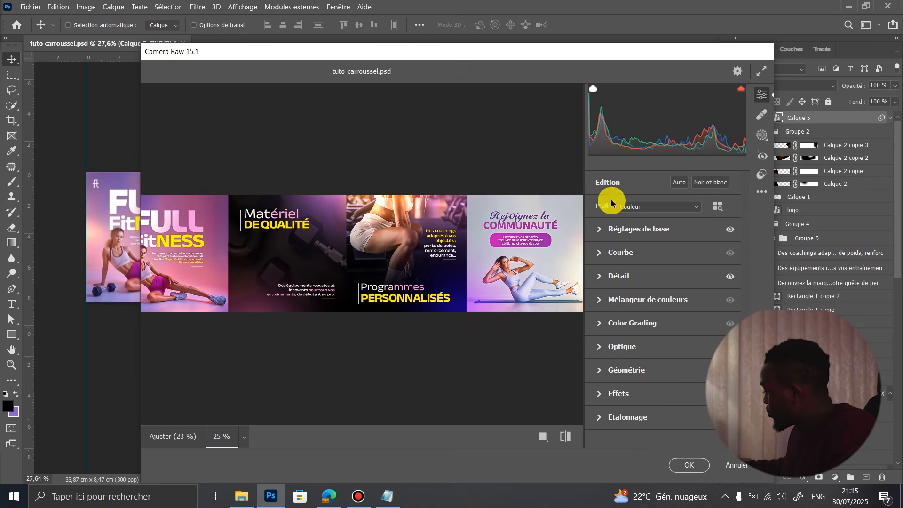
Add effects to the carousel with Grain at 7 and Vignetage at -16.
{"action": "left_click", "coordinate": [629, 393]}
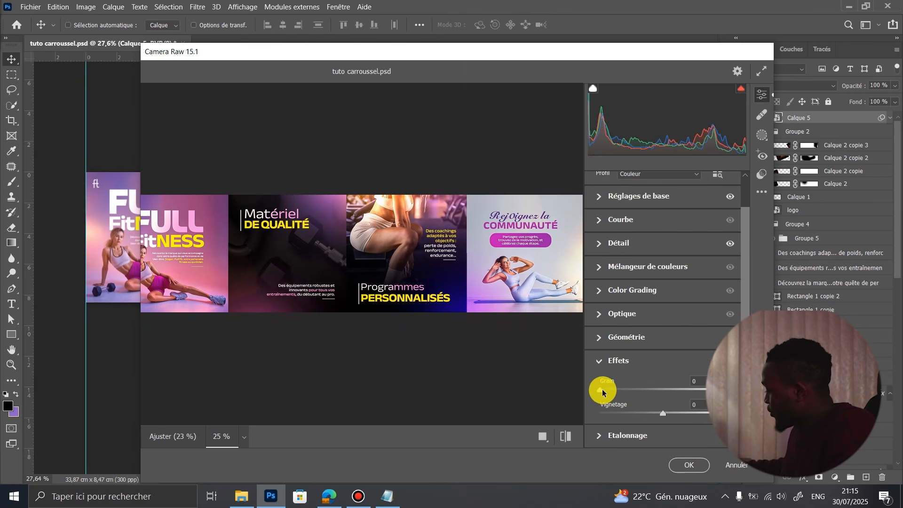
{"action": "left_click_drag", "start_coordinate": [602, 390], "coordinate": [609, 390]}
{"action": "mouse_move", "coordinate": [659, 418]}
{"action": "left_mouse_down"}
{"action": "mouse_move", "coordinate": [623, 403]}
{"action": "mouse_move", "coordinate": [650, 405]}
{"action": "left_mouse_up"}
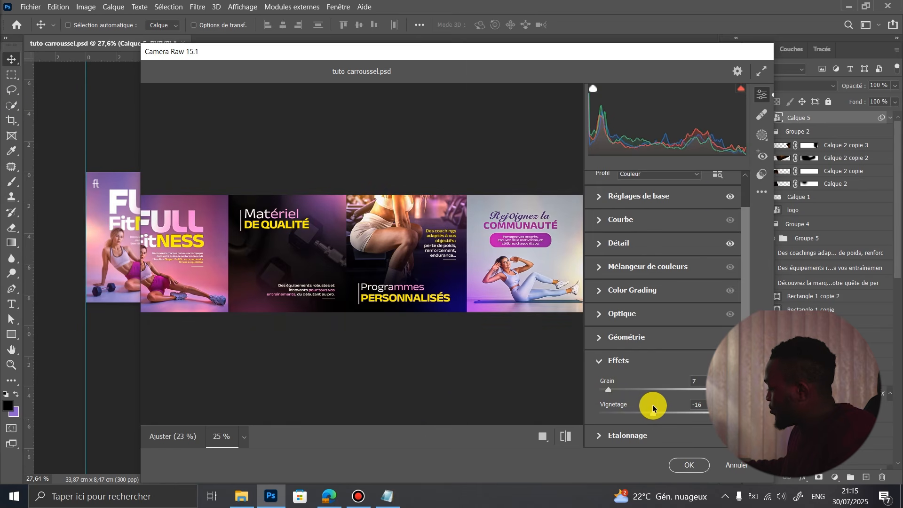
Calibrate Tons foncés Coloris to +21, red Teinte -13 and Saturation +8, green Teinte +7, lower blue Teinte, and apply the filter.
{"action": "left_click", "coordinate": [640, 434]}
{"action": "scroll", "coordinate": [429, 268], "scroll_direction": "down", "scroll_amount": 1}
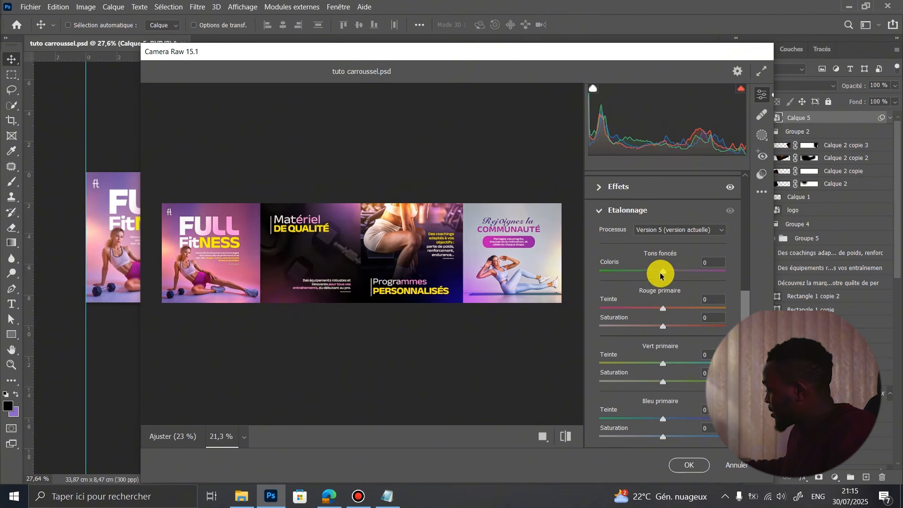
{"action": "left_click_drag", "start_coordinate": [653, 274], "coordinate": [682, 325]}
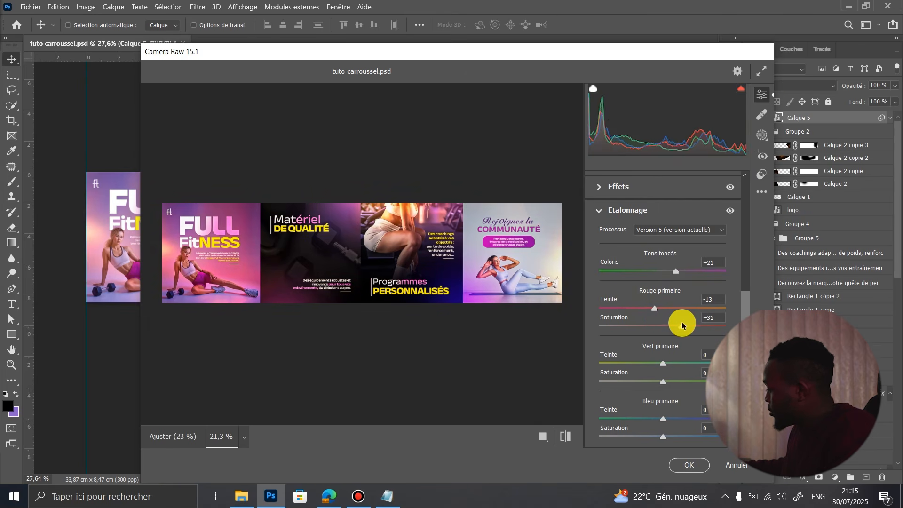
{"action": "mouse_move", "coordinate": [664, 363]}
{"action": "left_mouse_down"}
{"action": "mouse_move", "coordinate": [676, 357]}
{"action": "mouse_move", "coordinate": [605, 348]}
{"action": "mouse_move", "coordinate": [654, 347]}
{"action": "mouse_move", "coordinate": [668, 363]}
{"action": "left_mouse_up"}
{"action": "left_click_drag", "start_coordinate": [668, 414], "coordinate": [645, 413]}
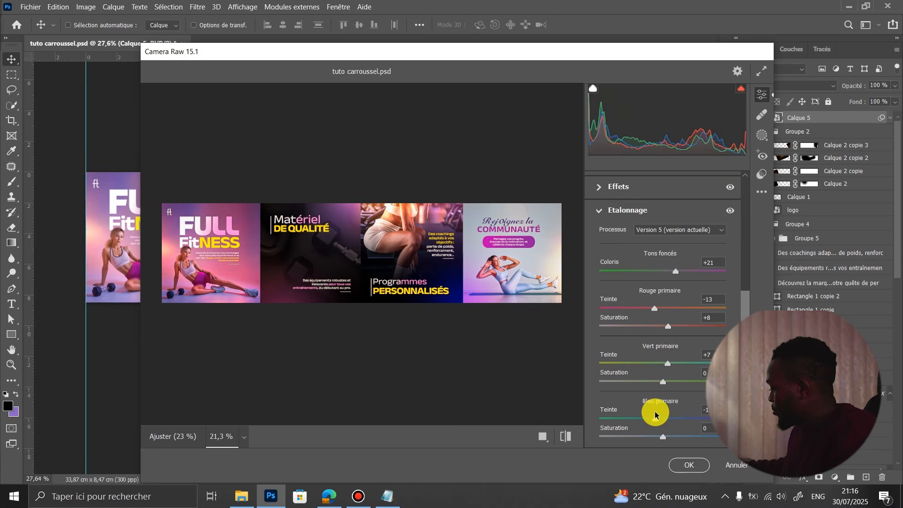
{"action": "left_click", "coordinate": [567, 437]}
{"action": "left_click", "coordinate": [566, 437]}
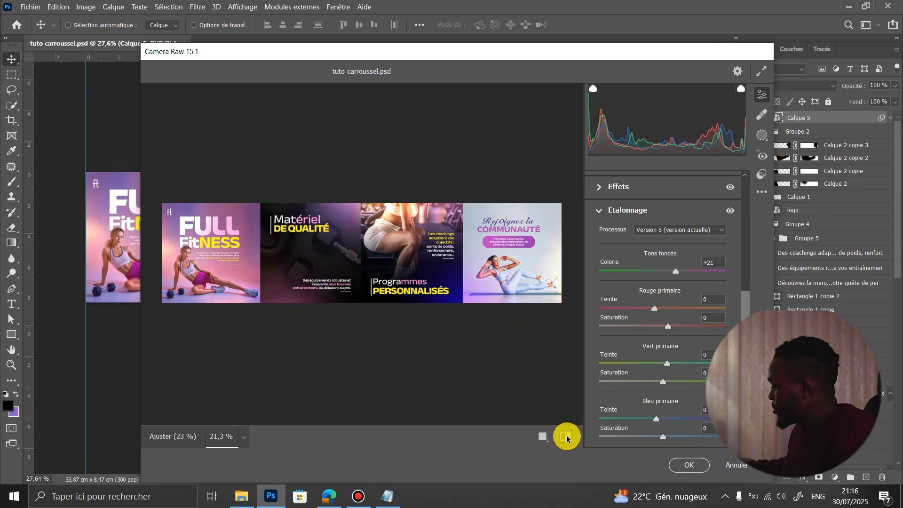
{"action": "left_click", "coordinate": [689, 465]}
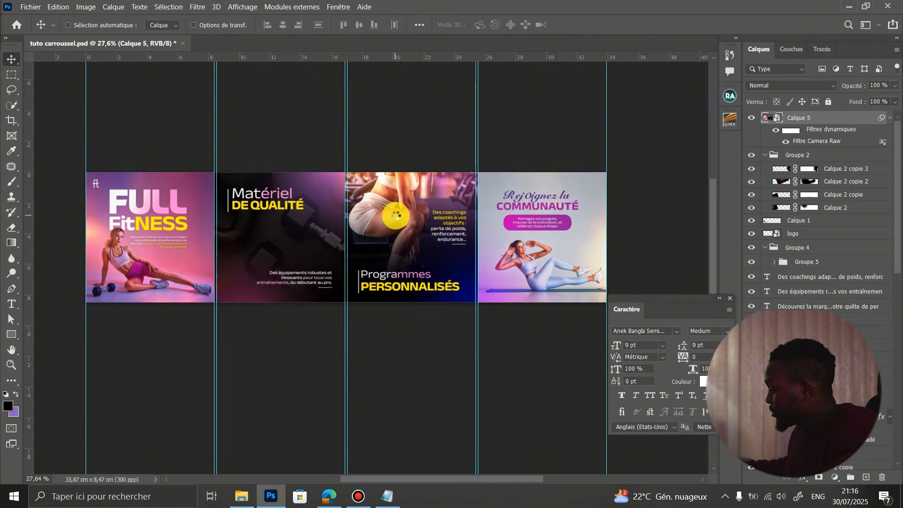
Compare the design with the filtered merged layer hidden and shown, and review the color treatment across all four slides.
{"action": "scroll", "coordinate": [424, 228], "scroll_direction": "up", "scroll_amount": 3}
{"action": "scroll", "coordinate": [439, 236], "scroll_direction": "up", "scroll_amount": 3}
{"action": "scroll", "coordinate": [353, 224], "scroll_direction": "down", "scroll_amount": 2}
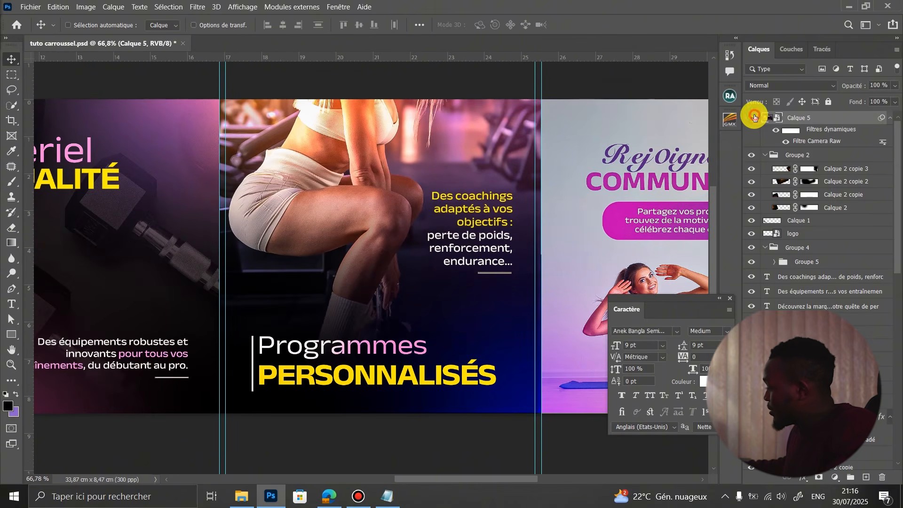
{"action": "left_click", "coordinate": [755, 117]}
{"action": "left_click", "coordinate": [754, 117]}
{"action": "scroll", "coordinate": [444, 238], "scroll_direction": "down", "scroll_amount": 2}
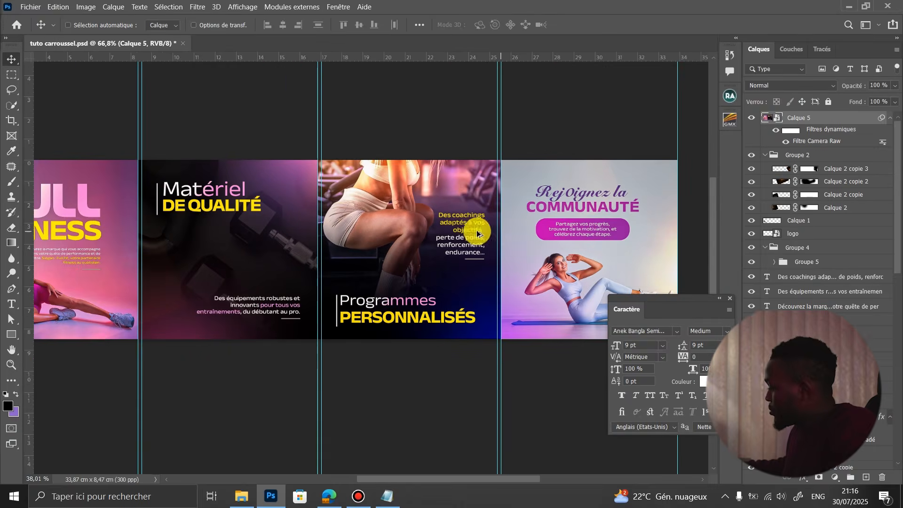
{"action": "scroll", "coordinate": [175, 207], "scroll_direction": "down", "scroll_amount": 2}
{"action": "scroll", "coordinate": [31, 250], "scroll_direction": "up", "scroll_amount": 3}
{"action": "scroll", "coordinate": [280, 217], "scroll_direction": "down", "scroll_amount": 5}
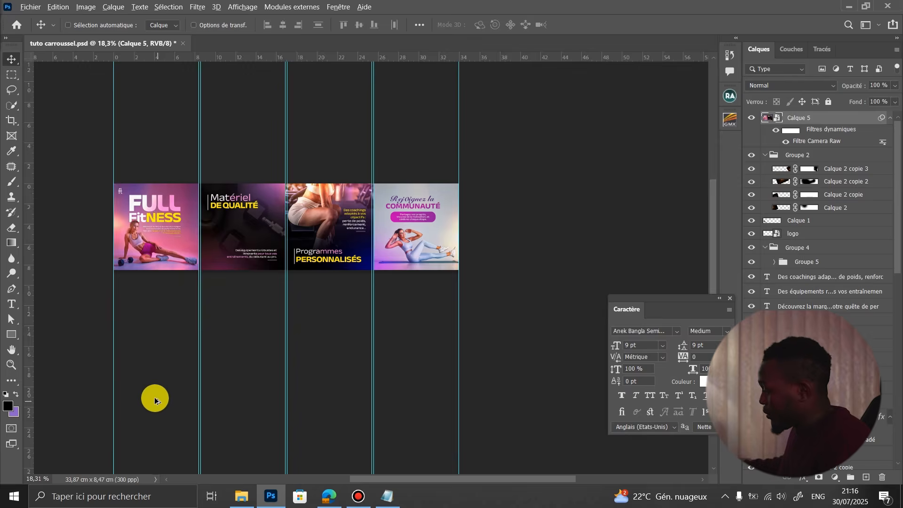
{"action": "scroll", "coordinate": [91, 257], "scroll_direction": "up", "scroll_amount": 2}
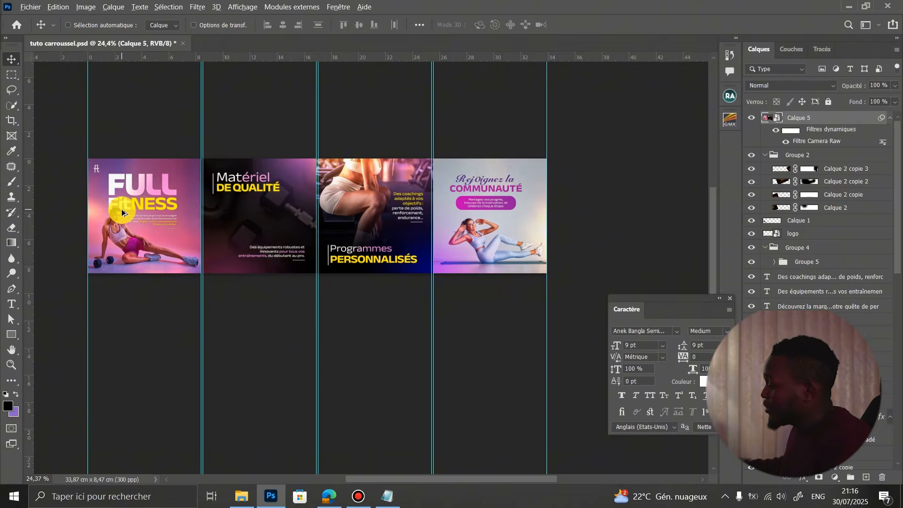
{"action": "scroll", "coordinate": [121, 209], "scroll_direction": "up", "scroll_amount": 2}
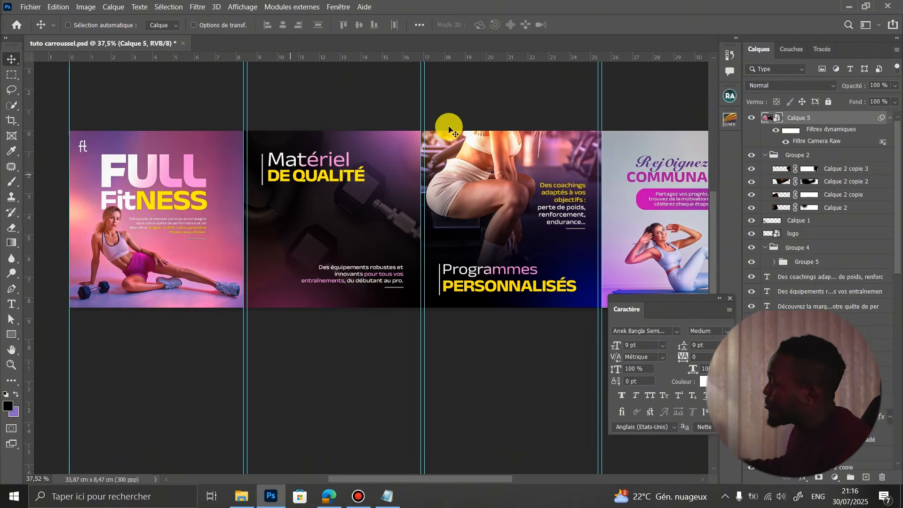
{"action": "scroll", "coordinate": [239, 153], "scroll_direction": "down", "scroll_amount": 2}
{"action": "scroll", "coordinate": [496, 165], "scroll_direction": "up", "scroll_amount": 1}
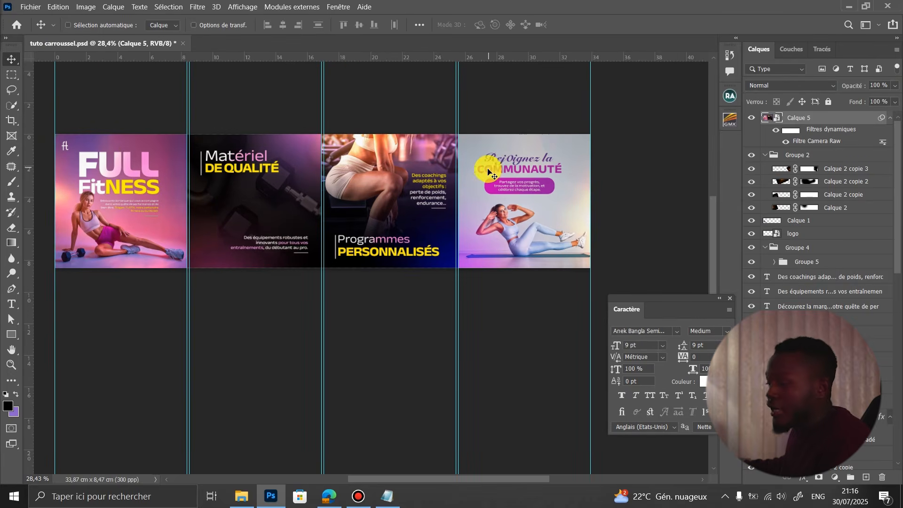
Slice the carousel along its guides with the Slice tool's Tranches d'après les repères option.
{"action": "left_click", "coordinate": [15, 121]}
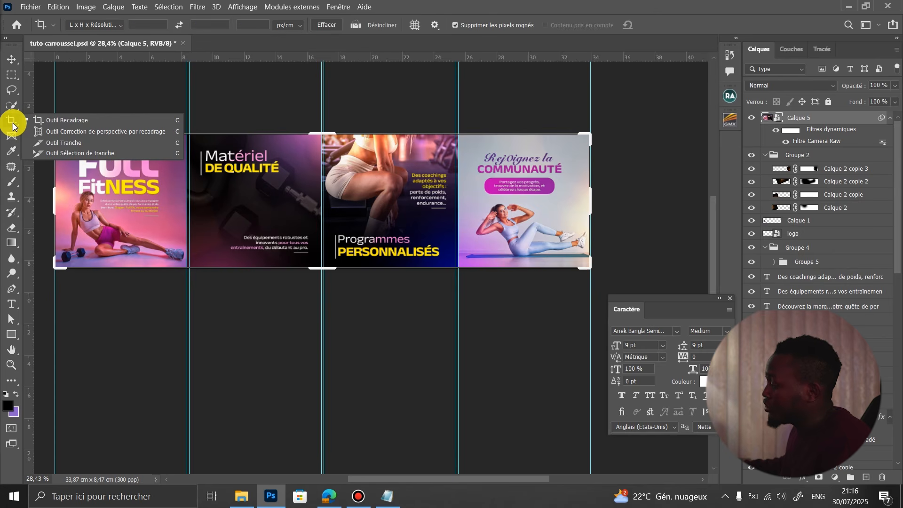
{"action": "left_click", "coordinate": [46, 154]}
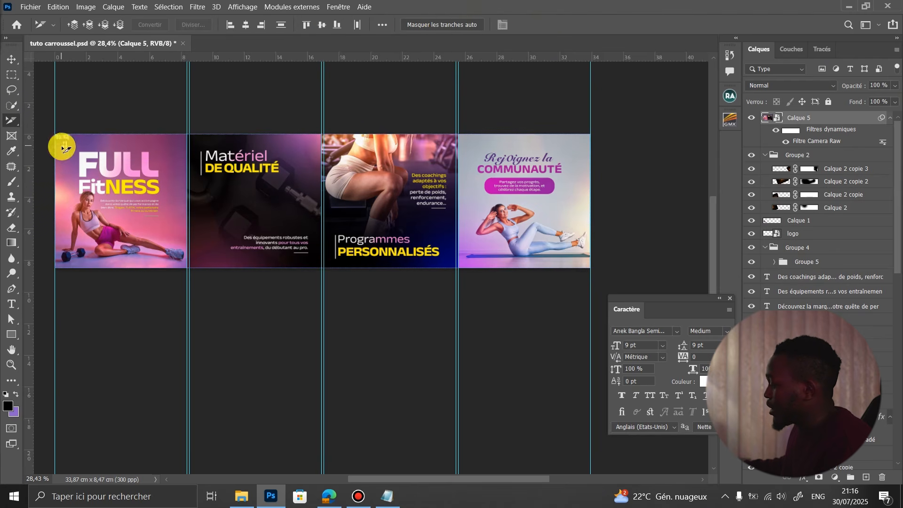
{"action": "right_click", "coordinate": [15, 123]}
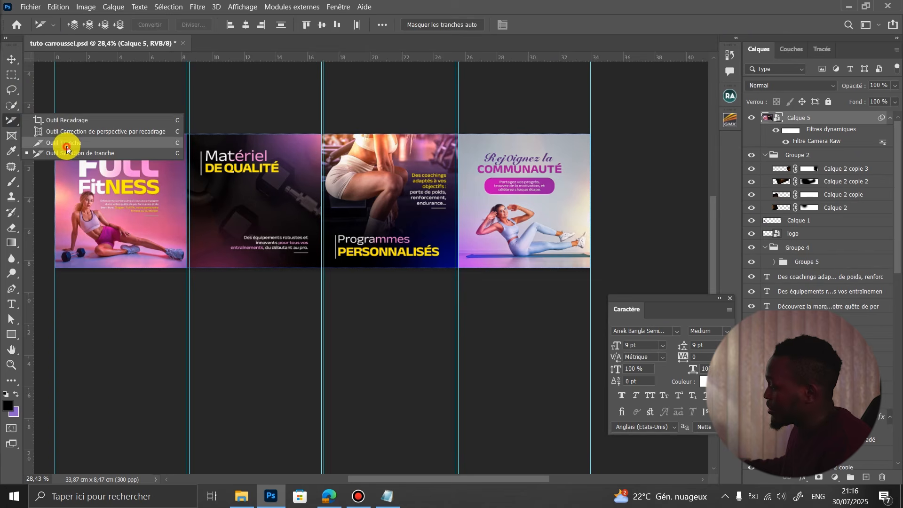
{"action": "left_click", "coordinate": [66, 143]}
{"action": "right_click", "coordinate": [8, 125]}
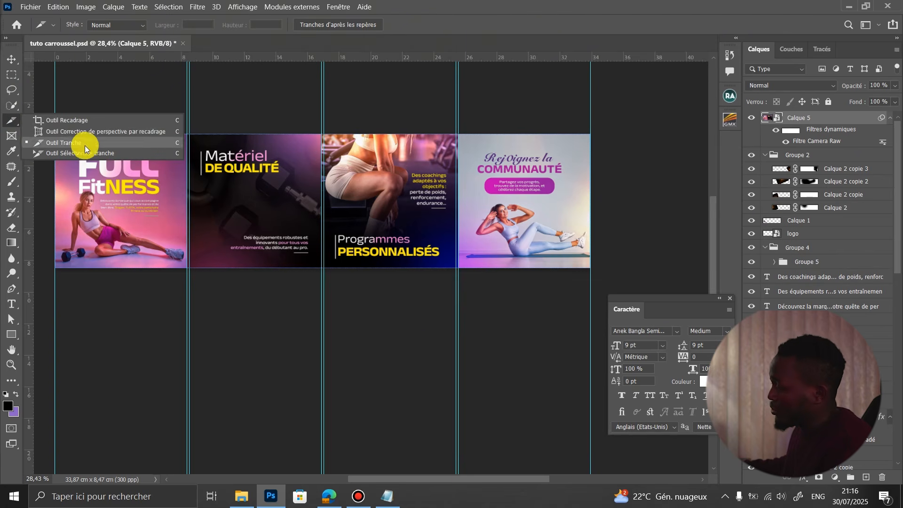
{"action": "left_click", "coordinate": [79, 144]}
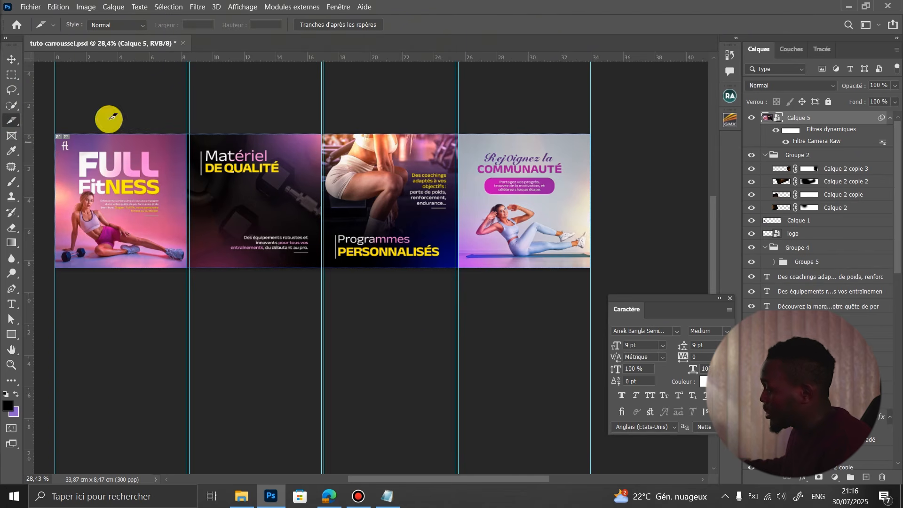
{"action": "left_click", "coordinate": [329, 25]}
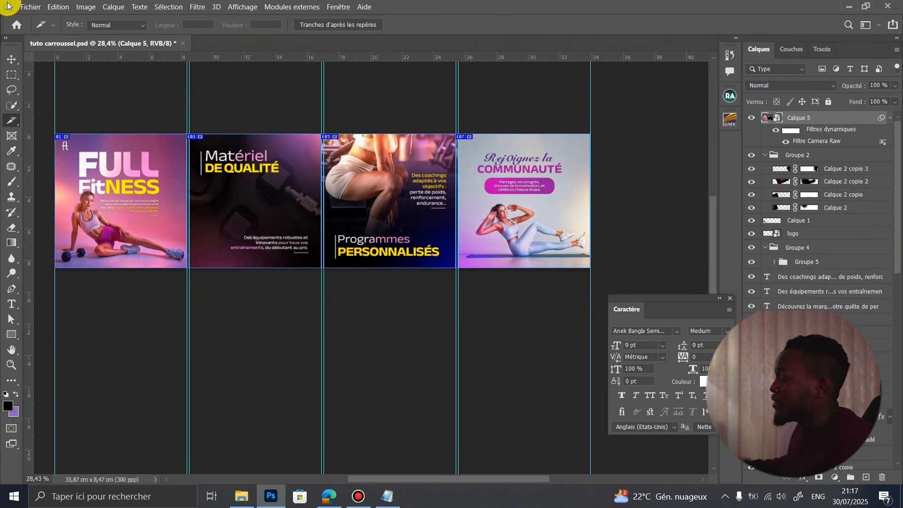
Open the sliced carousel in Enregistrer pour le Web (hérité) and preview the slices in the original view.
{"action": "left_click", "coordinate": [30, 6]}
{"action": "mouse_move", "coordinate": [69, 181]}
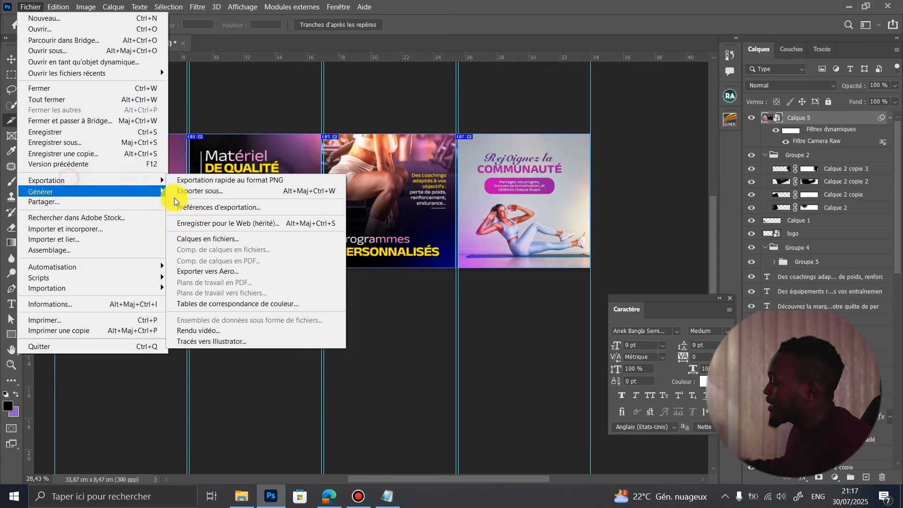
{"action": "left_click", "coordinate": [212, 224]}
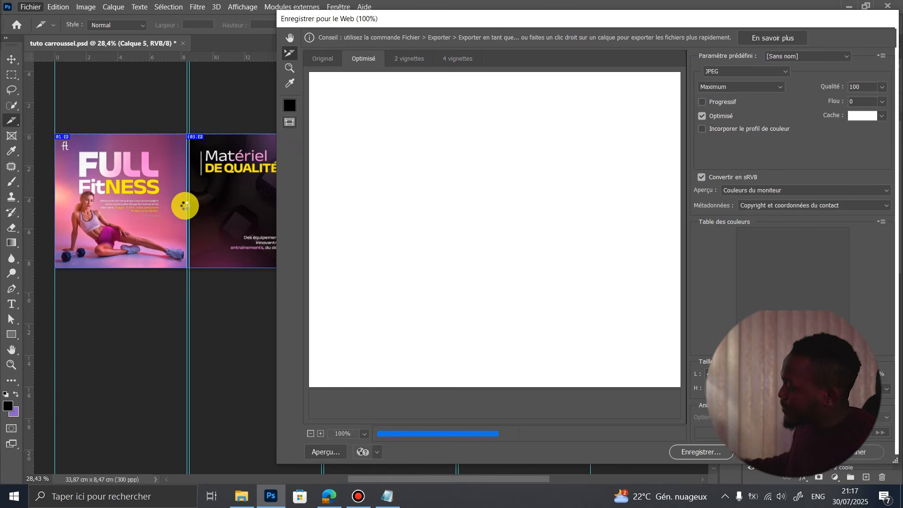
{"action": "scroll", "coordinate": [371, 221], "scroll_direction": "down", "scroll_amount": 2}
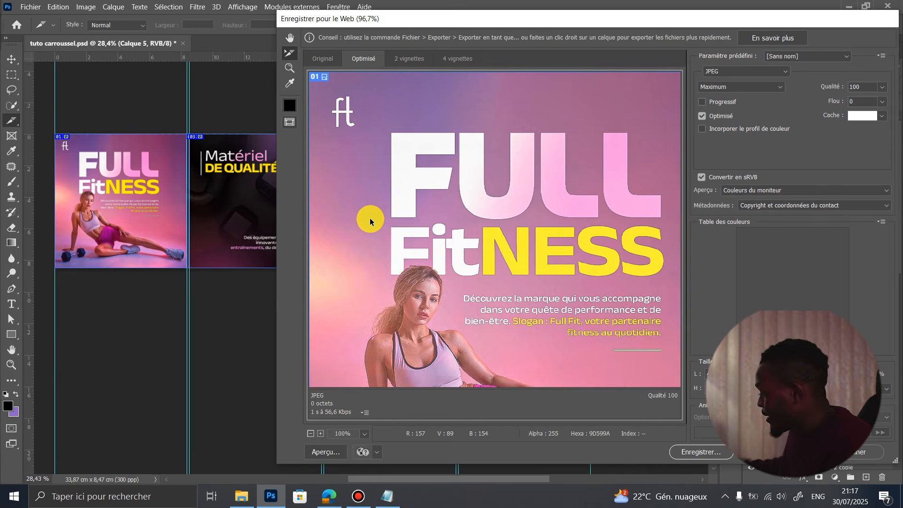
{"action": "scroll", "coordinate": [368, 221], "scroll_direction": "down", "scroll_amount": 2}
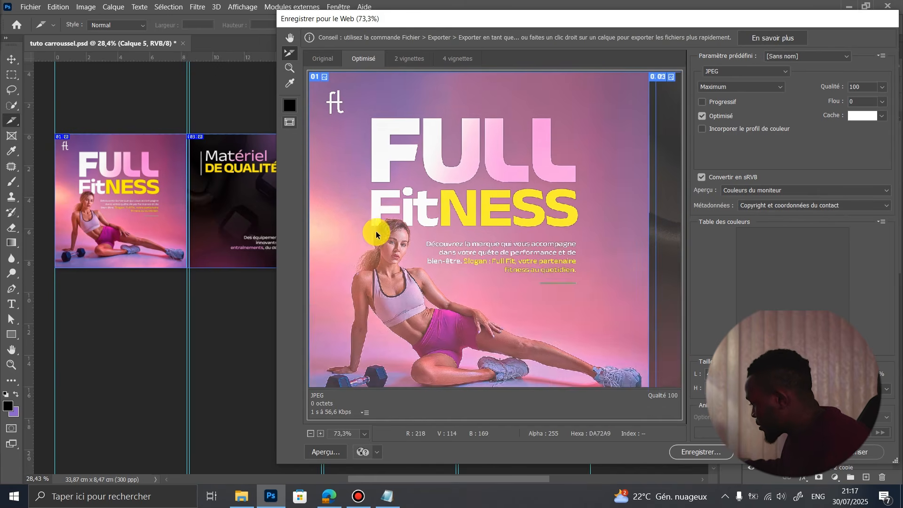
{"action": "scroll", "coordinate": [403, 218], "scroll_direction": "down", "scroll_amount": 2}
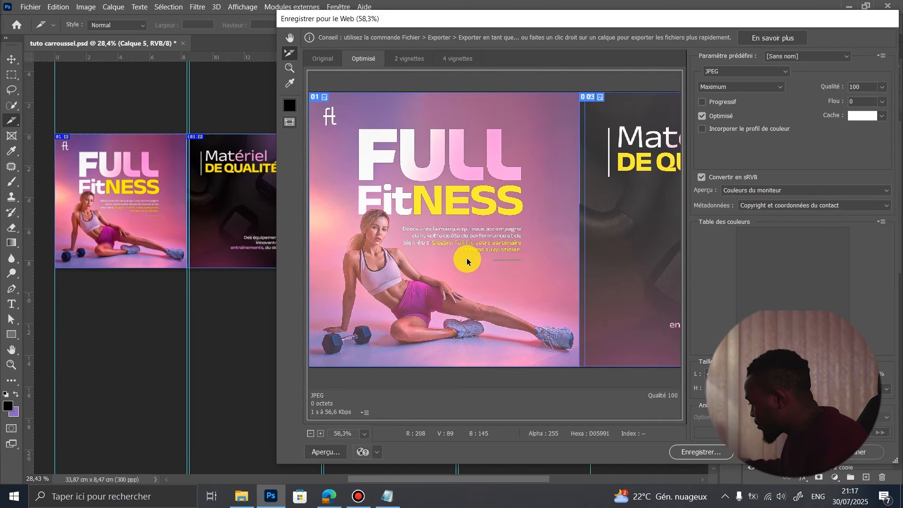
{"action": "scroll", "coordinate": [518, 216], "scroll_direction": "down", "scroll_amount": 2}
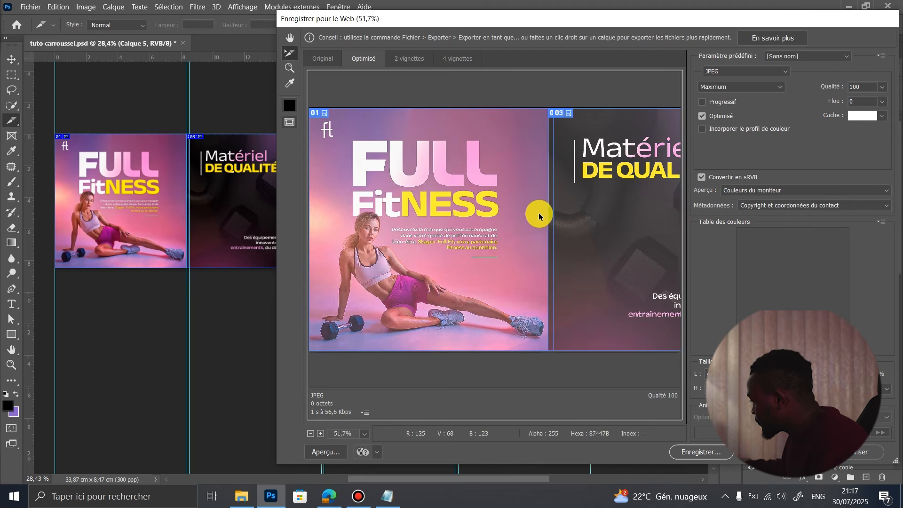
{"action": "scroll", "coordinate": [556, 210], "scroll_direction": "down", "scroll_amount": 3}
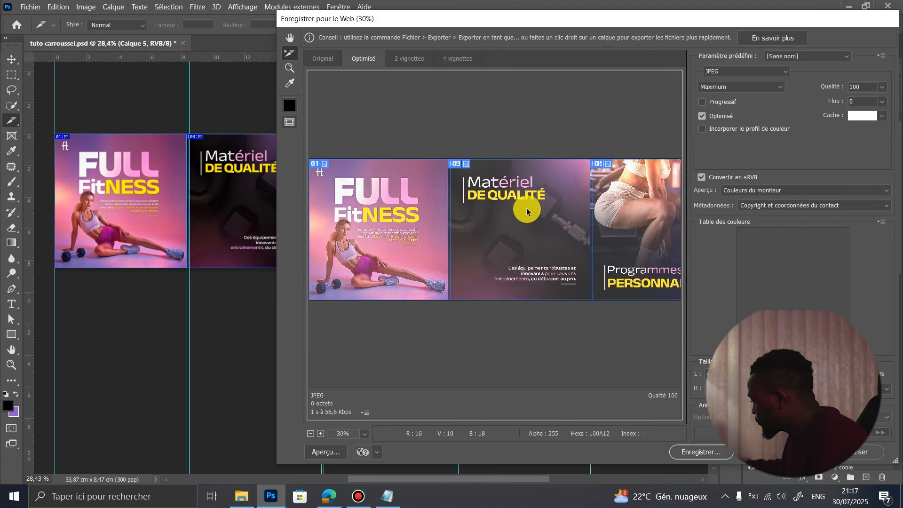
{"action": "scroll", "coordinate": [527, 211], "scroll_direction": "down", "scroll_amount": 1}
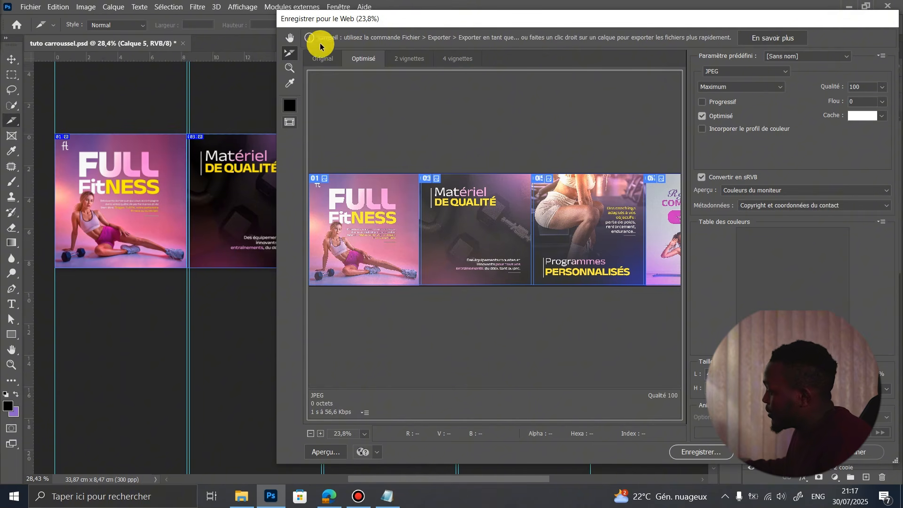
{"action": "left_click", "coordinate": [329, 63]}
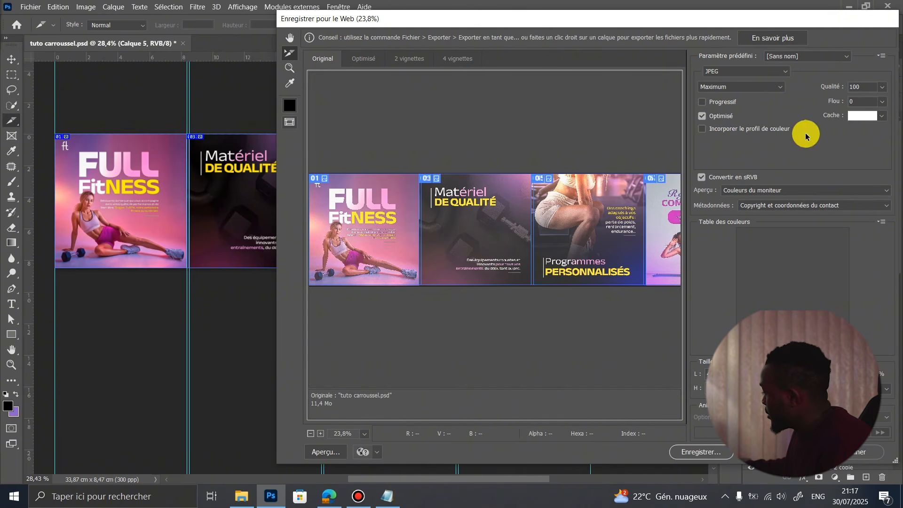
Save all slices as tuto-carroussel.jpg in the fitness carroussel folder under Téléchargements.
{"action": "left_click", "coordinate": [698, 451]}
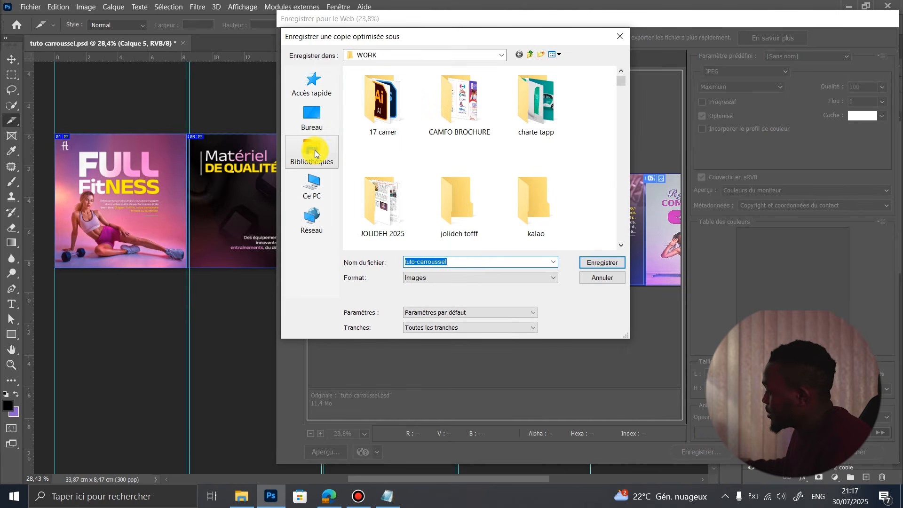
{"action": "left_click", "coordinate": [312, 186]}
{"action": "scroll", "coordinate": [423, 162], "scroll_direction": "down", "scroll_amount": 1}
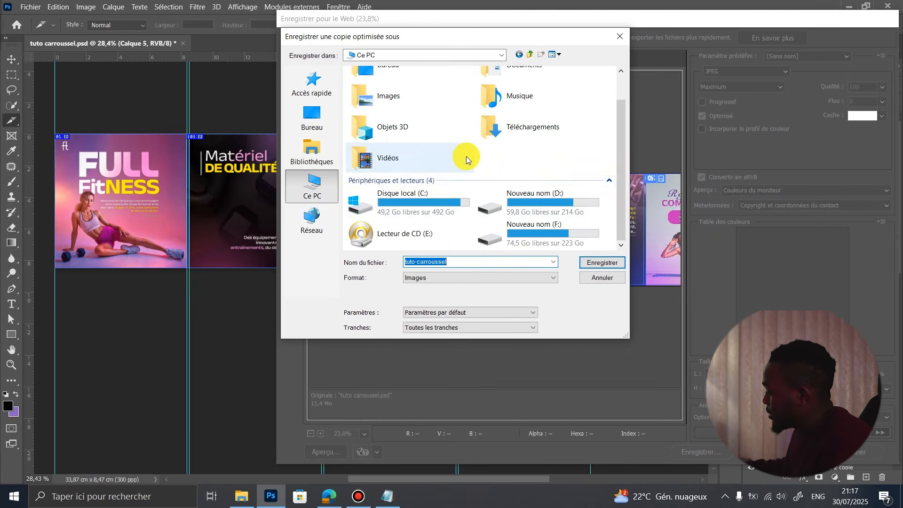
{"action": "double_click", "coordinate": [548, 123]}
{"action": "scroll", "coordinate": [386, 114], "scroll_direction": "up", "scroll_amount": 1}
{"action": "left_click", "coordinate": [389, 97]}
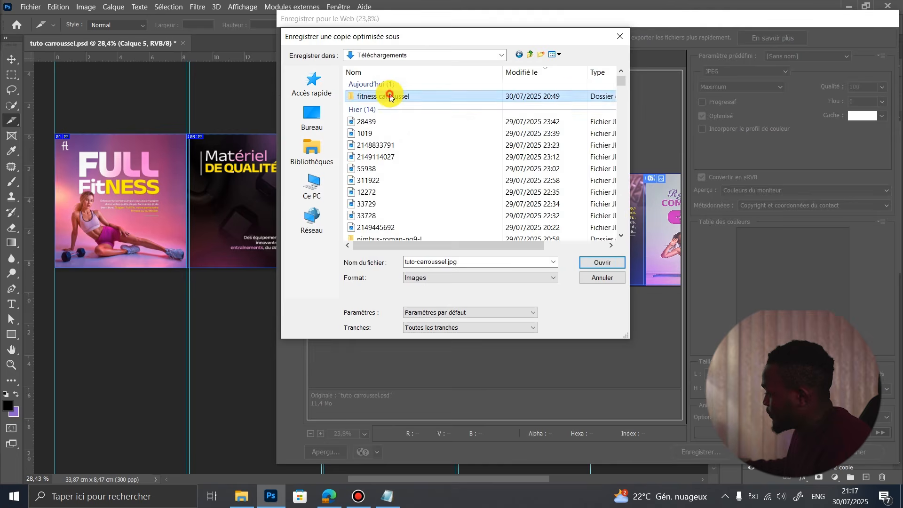
{"action": "double_click", "coordinate": [390, 97]}
{"action": "left_click", "coordinate": [613, 267]}
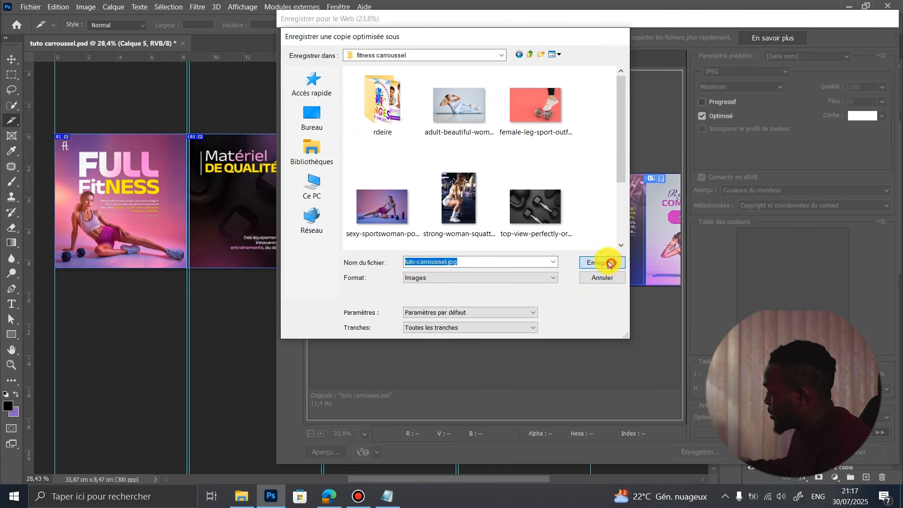
Switch to File Explorer and open the exported images folder inside fitness carroussel to check the slide files.
{"action": "left_click", "coordinate": [238, 495]}
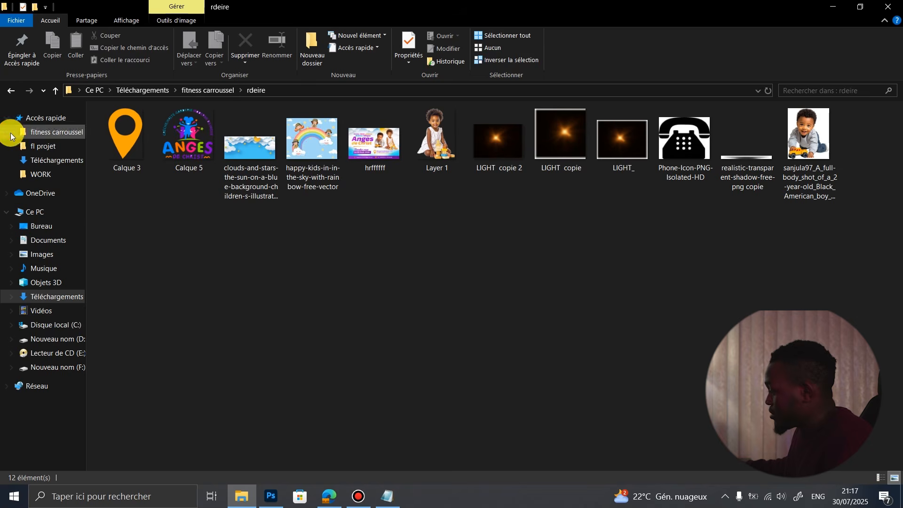
{"action": "left_click", "coordinate": [11, 89]}
{"action": "double_click", "coordinate": [156, 171]}
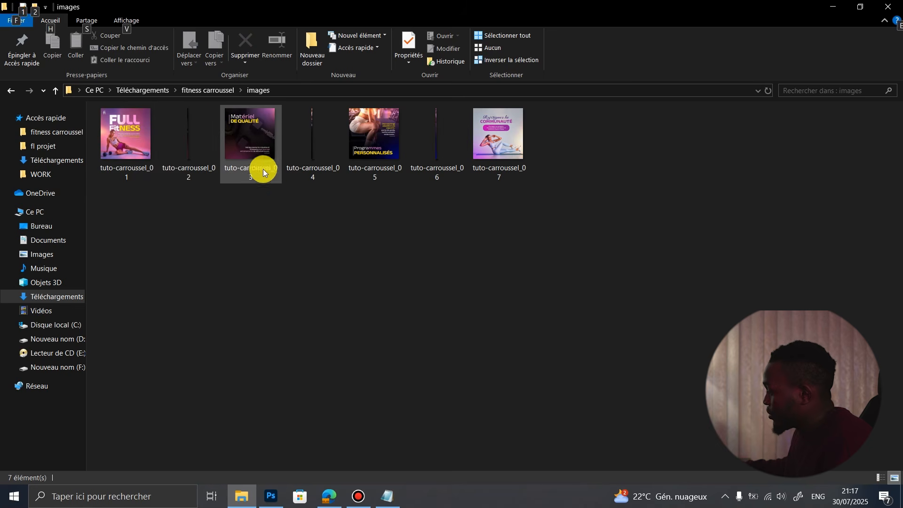
{"action": "left_click", "coordinate": [252, 140]}
{"action": "left_click", "coordinate": [371, 135]}
{"action": "left_click", "coordinate": [490, 142]}
Delete the three narrow strip images between the slides: tuto-carroussel_06, tuto-carroussel_02 and tuto-carroussel_04.
{"action": "left_click", "coordinate": [439, 160]}
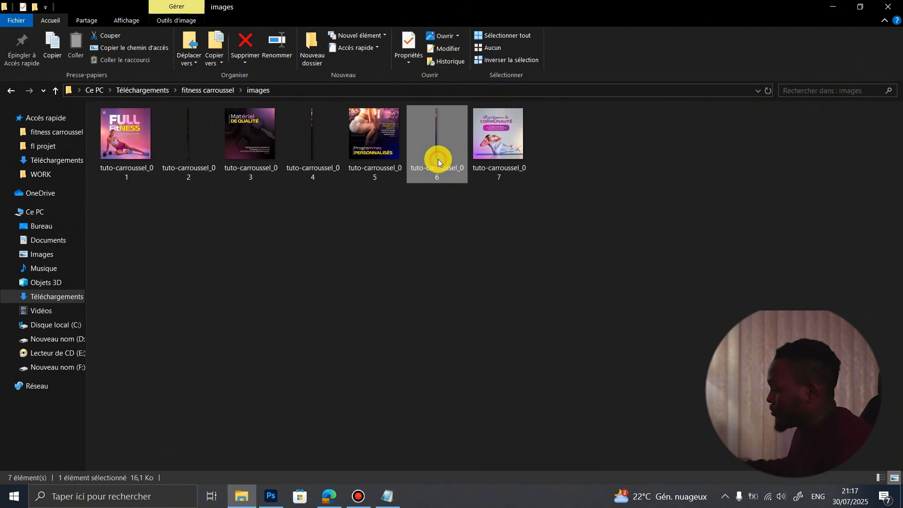
{"action": "key", "text": "Delete"}
{"action": "left_click", "coordinate": [188, 141]}
{"action": "key", "text": "Delete"}
{"action": "left_click", "coordinate": [251, 141]}
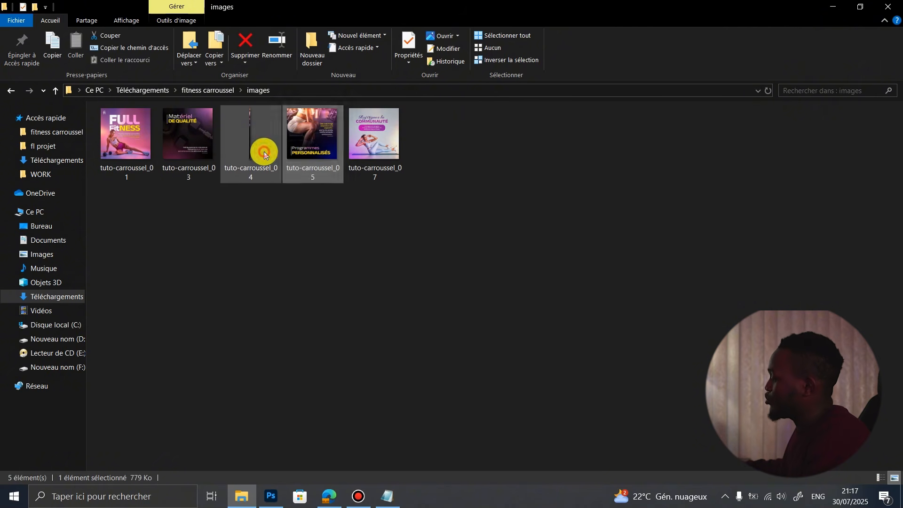
{"action": "key", "text": "Delete"}
View the four exported slides one after another in a maximized image viewer, starting with tuto-carroussel_01, and close it.
{"action": "left_click", "coordinate": [134, 146]}
{"action": "double_click", "coordinate": [140, 136]}
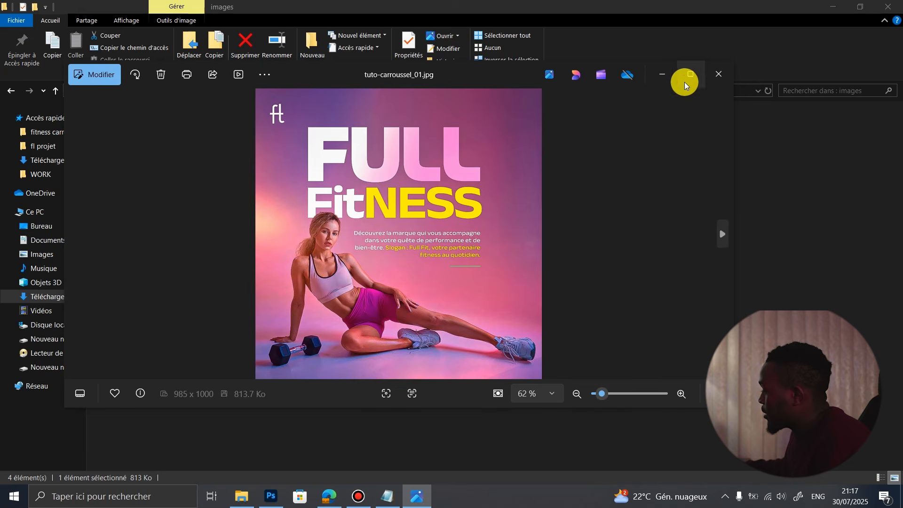
{"action": "left_click", "coordinate": [689, 77]}
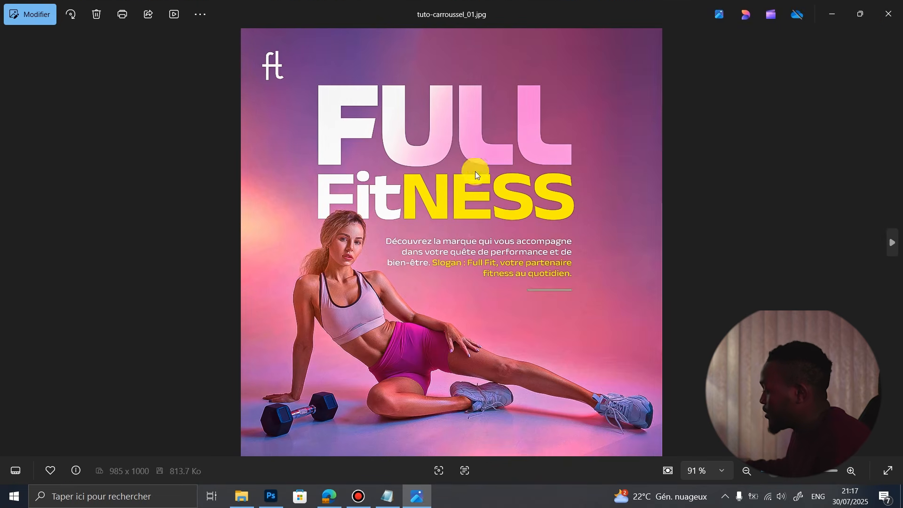
{"action": "left_click", "coordinate": [892, 245]}
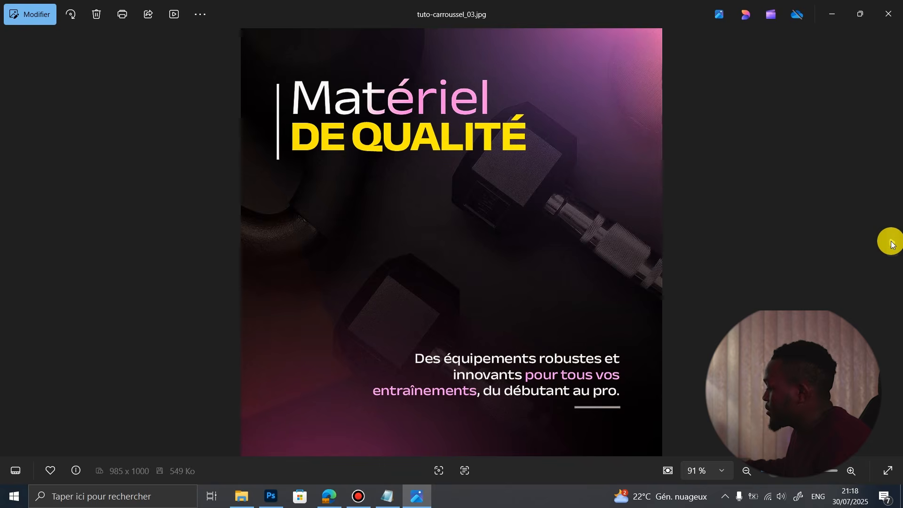
{"action": "left_click", "coordinate": [892, 245]}
{"action": "left_click", "coordinate": [892, 244]}
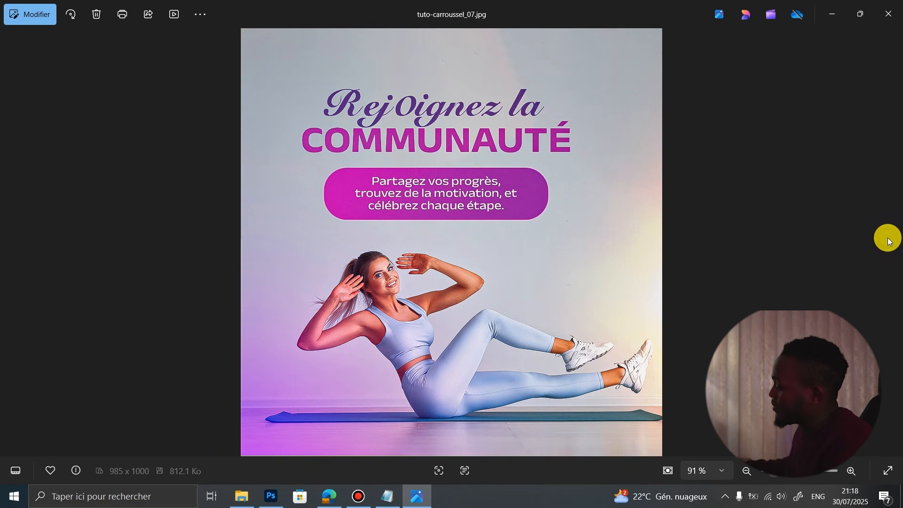
{"action": "left_click", "coordinate": [889, 14]}
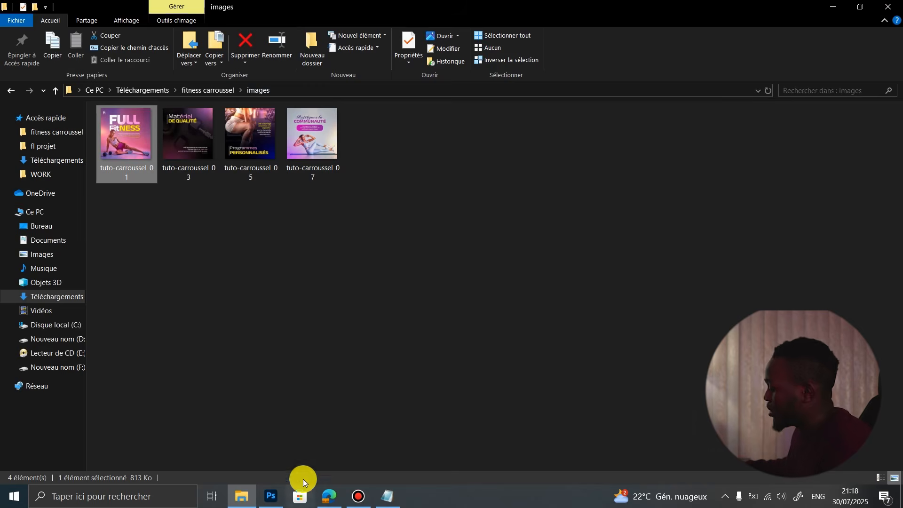
Switch back to Photoshop and inspect the first slide up close, toggling the visibility of the filtered layer Calque 5.
{"action": "left_click", "coordinate": [277, 498]}
{"action": "scroll", "coordinate": [155, 193], "scroll_direction": "up", "scroll_amount": 2}
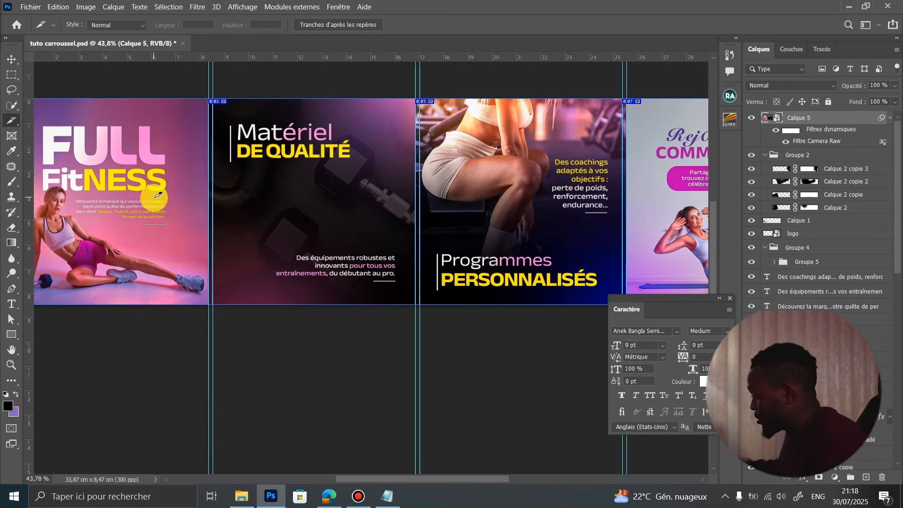
{"action": "scroll", "coordinate": [80, 231], "scroll_direction": "up", "scroll_amount": 5}
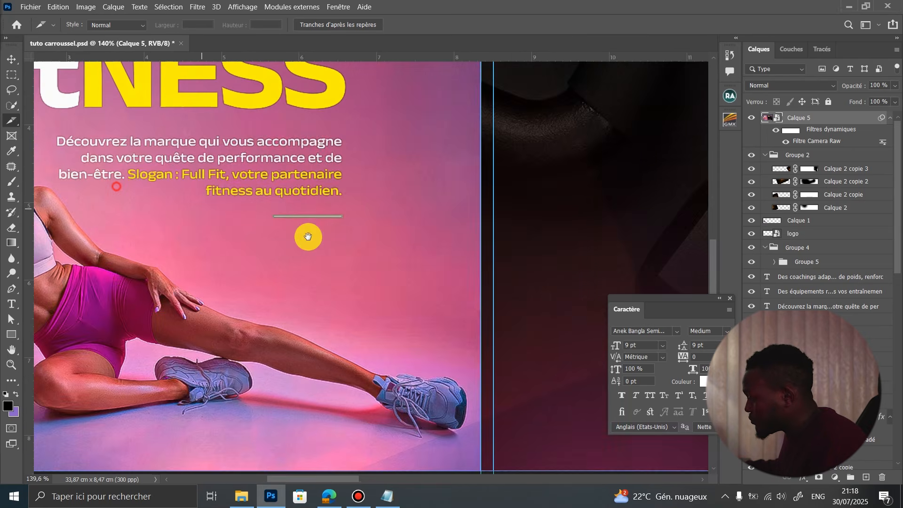
{"action": "left_click", "coordinate": [751, 118]}
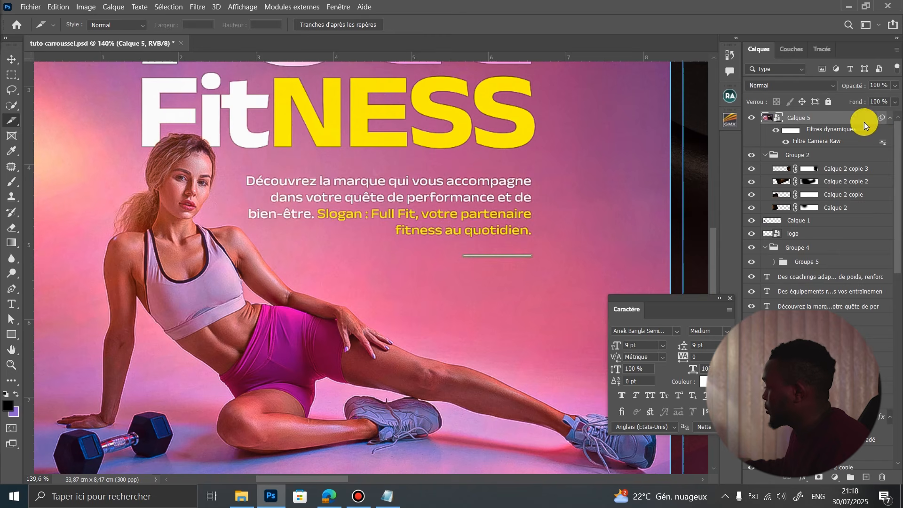
Edit Calque 5's Camera Raw filter, setting sharpness to 7 and noise reduction to 13 in the detail settings, and apply it.
{"action": "double_click", "coordinate": [825, 141]}
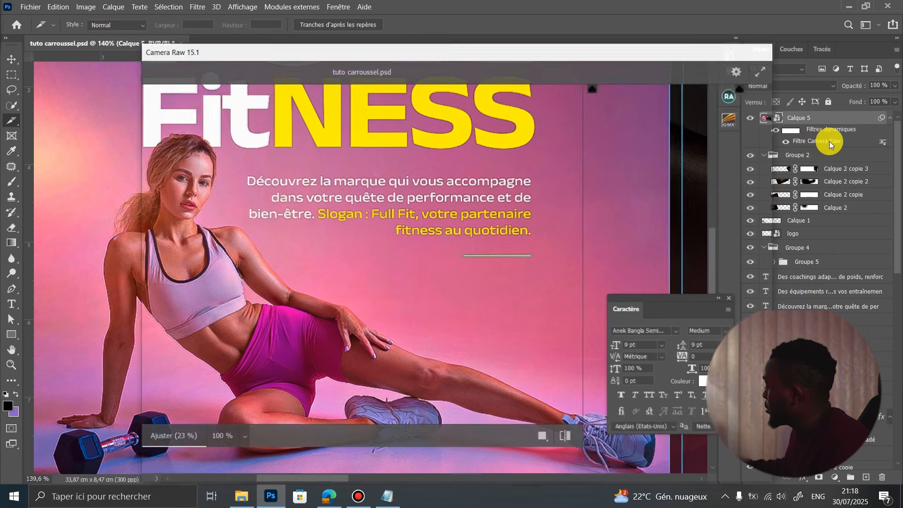
{"action": "scroll", "coordinate": [624, 428], "scroll_direction": "down", "scroll_amount": 5}
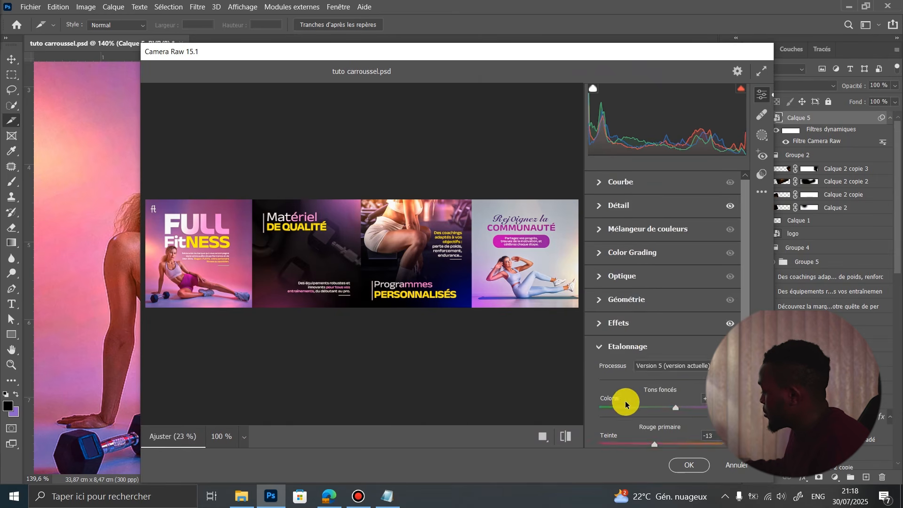
{"action": "left_click", "coordinate": [622, 329]}
{"action": "left_click", "coordinate": [610, 391]}
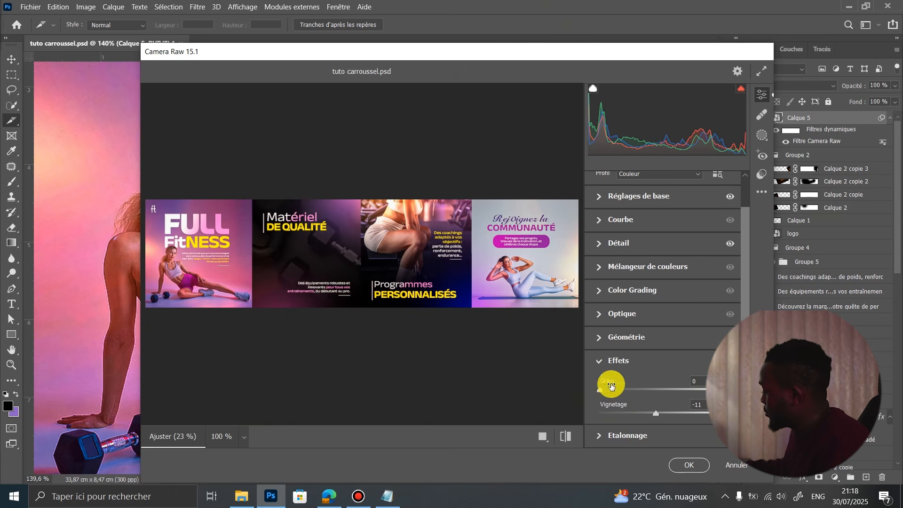
{"action": "left_click", "coordinate": [628, 244]}
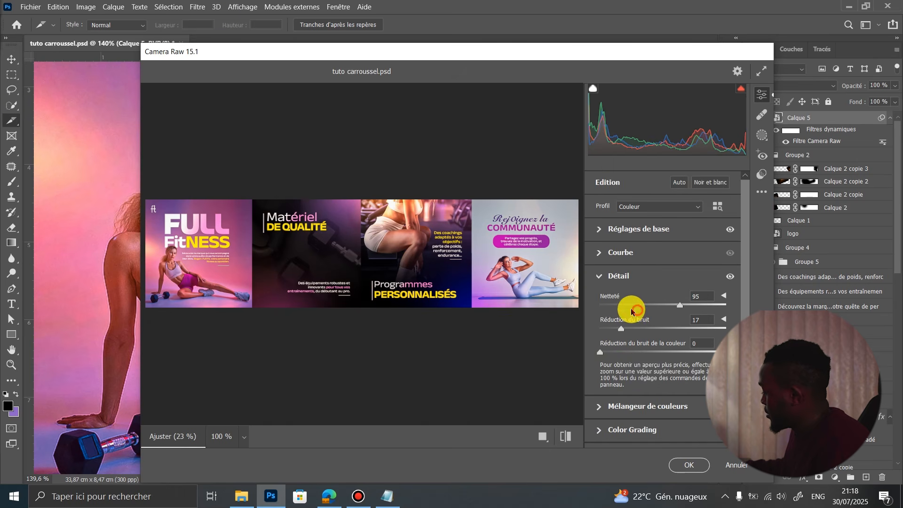
{"action": "left_click_drag", "start_coordinate": [622, 329], "coordinate": [606, 306]}
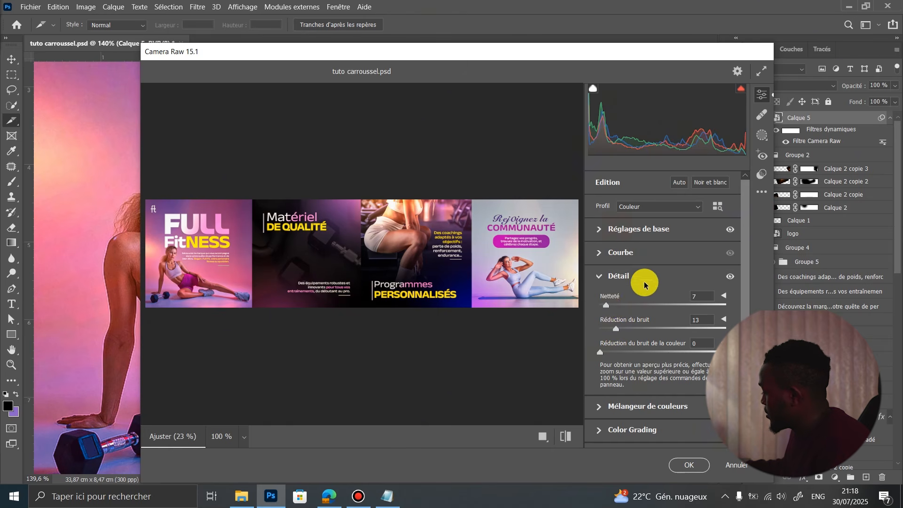
{"action": "left_click", "coordinate": [639, 229]}
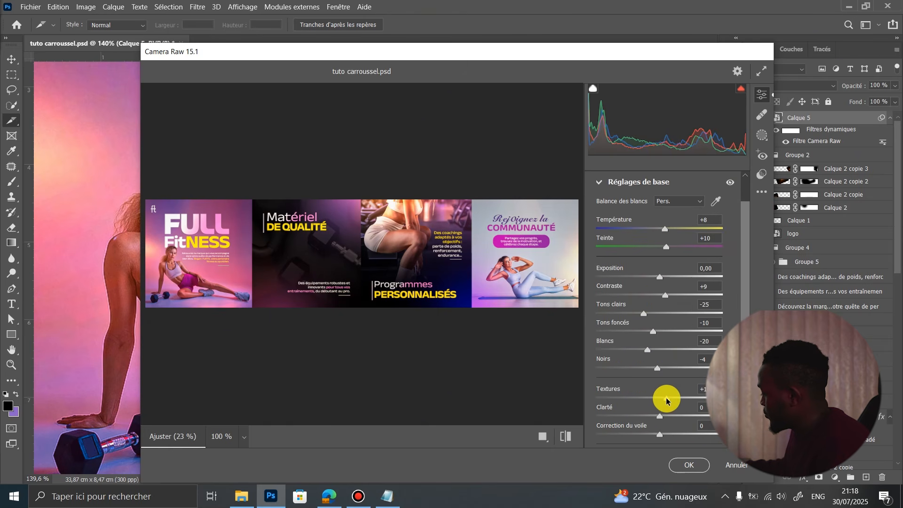
{"action": "left_click", "coordinate": [687, 464]}
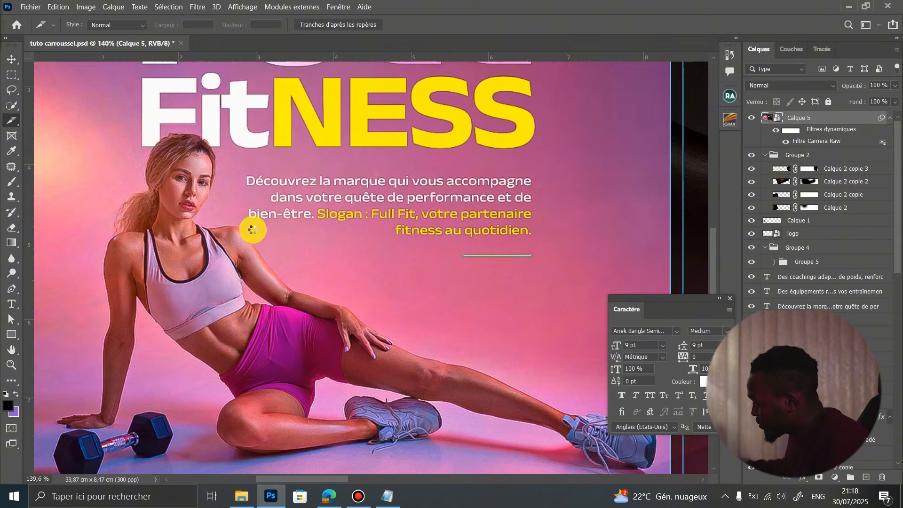
Export all slices for the web again as maximum-quality JPEGs named tuto-carroussel in the fitness carroussel folder, replacing the existing files.
{"action": "left_click", "coordinate": [31, 7]}
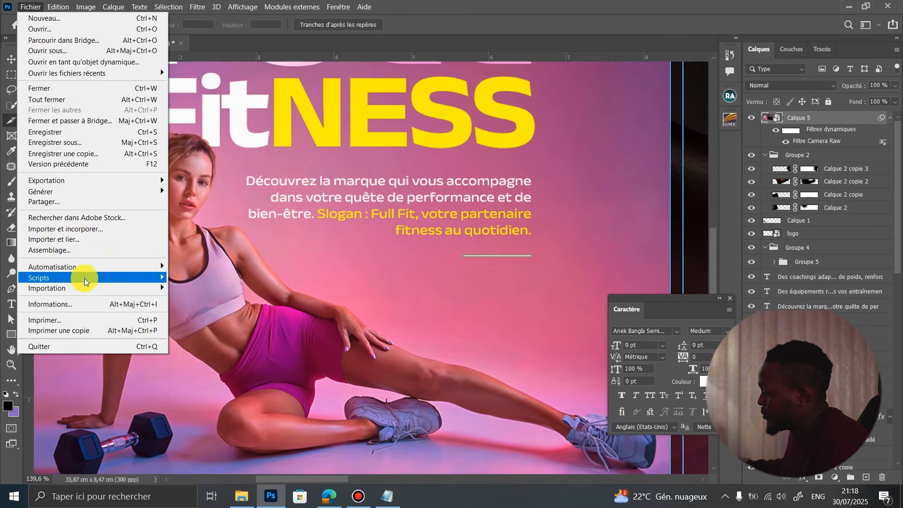
{"action": "mouse_move", "coordinate": [67, 177]}
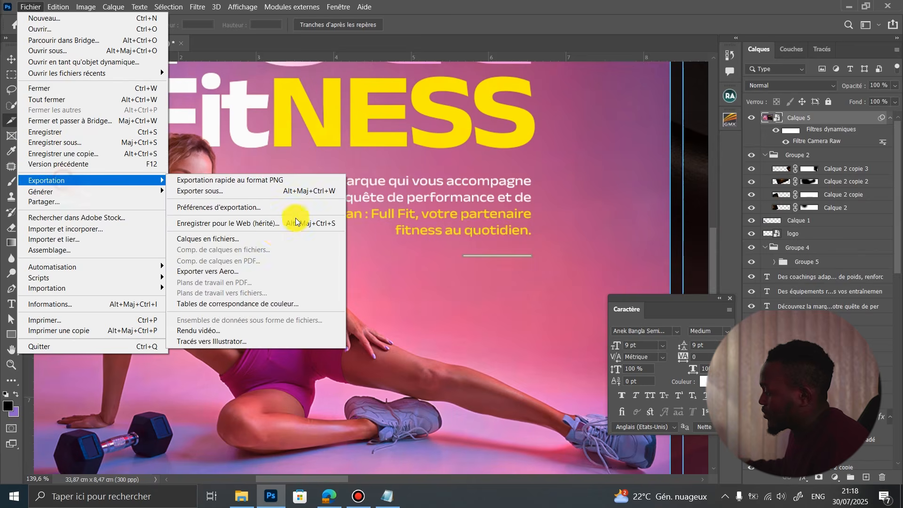
{"action": "left_click", "coordinate": [265, 223]}
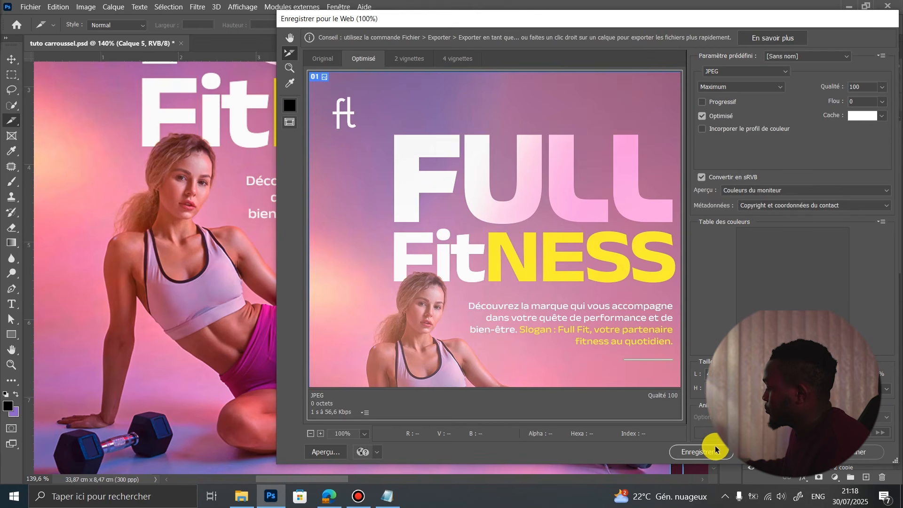
{"action": "left_click", "coordinate": [714, 450]}
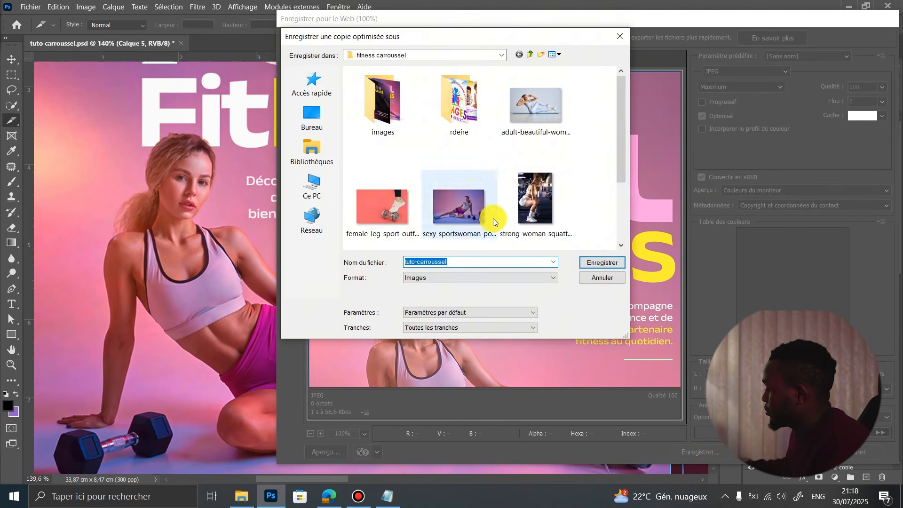
{"action": "left_click", "coordinate": [613, 263]}
{"action": "left_click", "coordinate": [523, 263]}
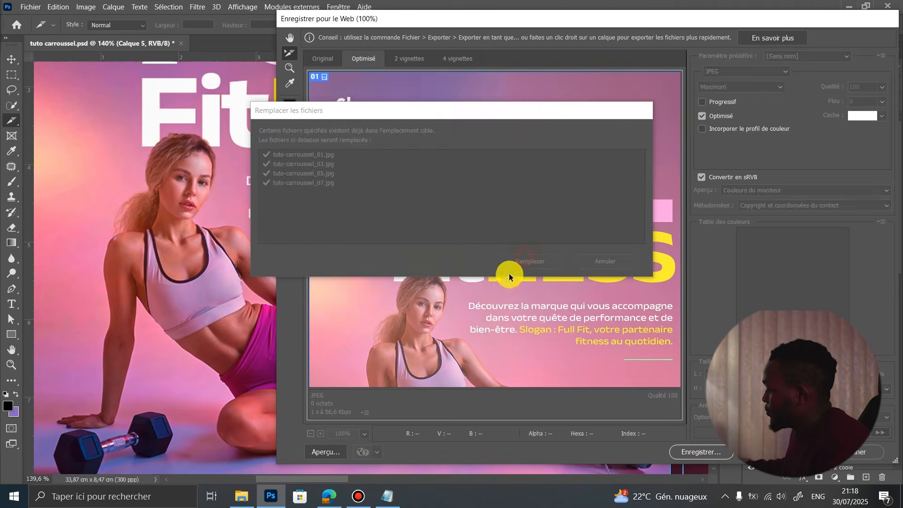
Switch to File Explorer and refresh the images folder to update the exported slice thumbnails.
{"action": "left_click", "coordinate": [249, 503]}
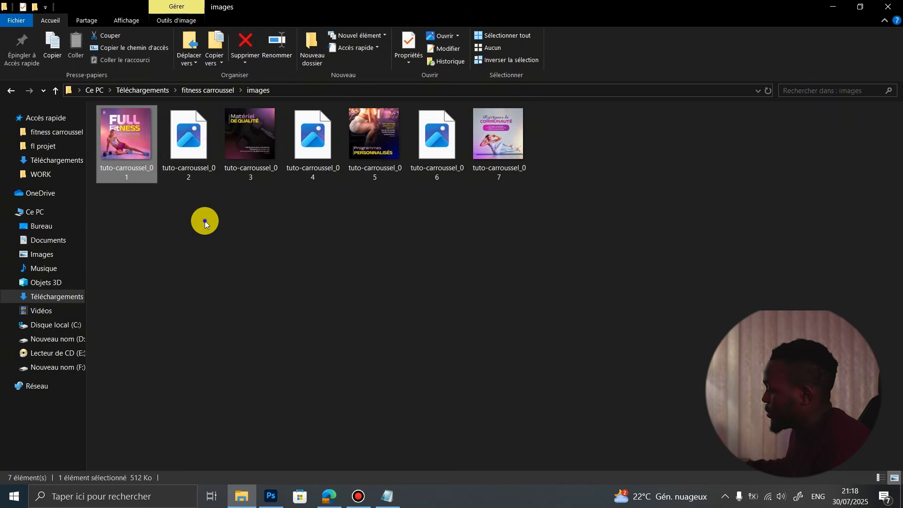
{"action": "right_click", "coordinate": [205, 221]}
{"action": "left_click", "coordinate": [306, 275]}
{"action": "right_click", "coordinate": [207, 219]}
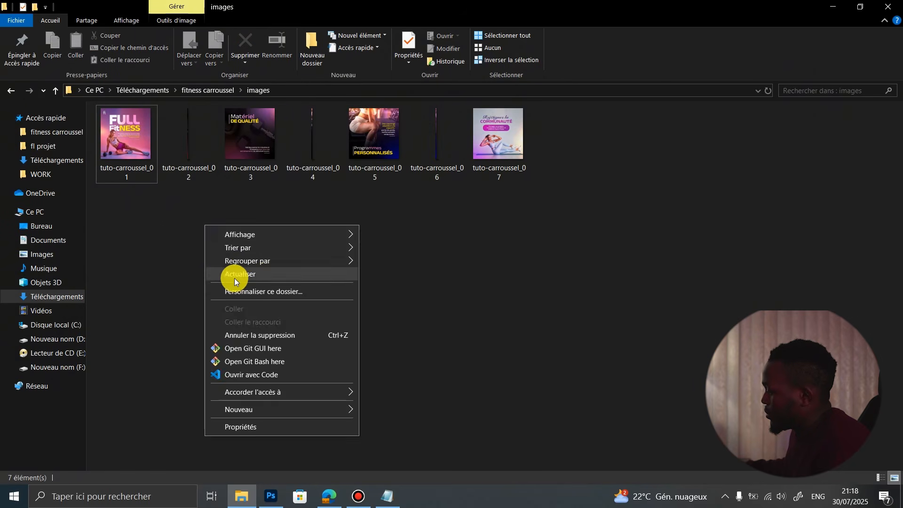
{"action": "left_click", "coordinate": [235, 276]}
View the re-exported images one after another in the image viewer, from tuto-carroussel_01 through tuto-carroussel_07, and close it.
{"action": "left_click", "coordinate": [125, 147]}
{"action": "double_click", "coordinate": [131, 151]}
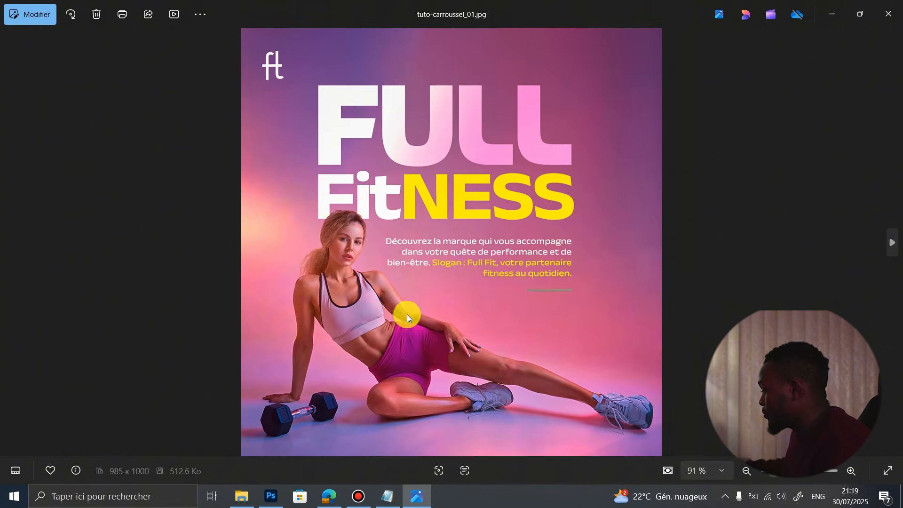
{"action": "scroll", "coordinate": [407, 314], "scroll_direction": "up", "scroll_amount": 3}
{"action": "scroll", "coordinate": [283, 232], "scroll_direction": "down", "scroll_amount": 3}
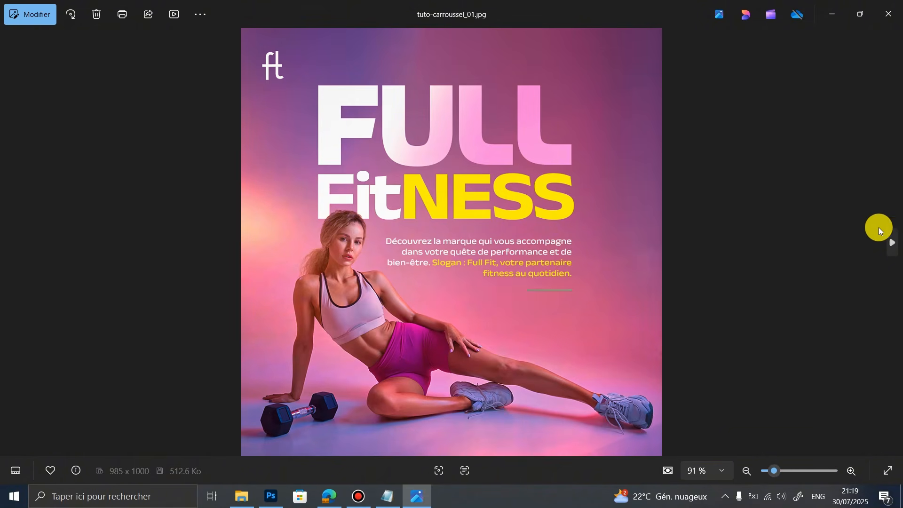
{"action": "left_click", "coordinate": [891, 242]}
{"action": "left_click", "coordinate": [891, 245]}
{"action": "left_click", "coordinate": [894, 250]}
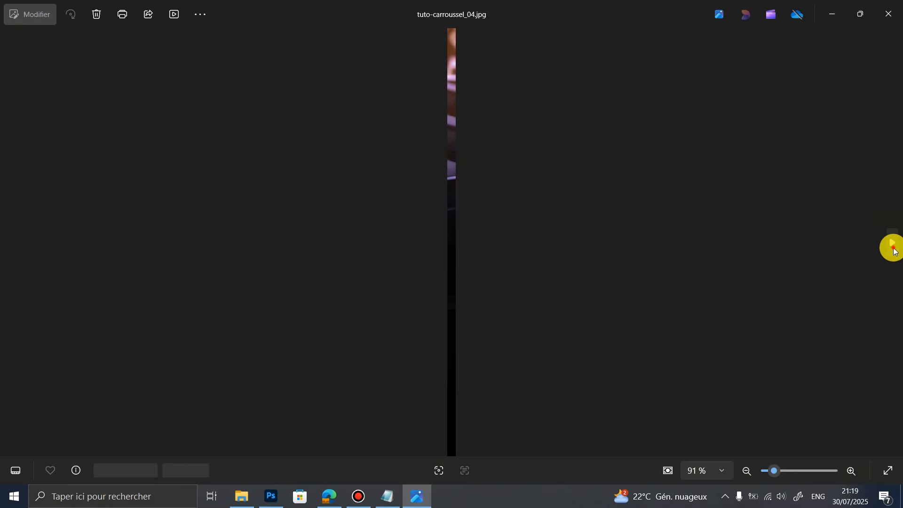
{"action": "left_click", "coordinate": [894, 249]}
{"action": "left_click", "coordinate": [894, 249]}
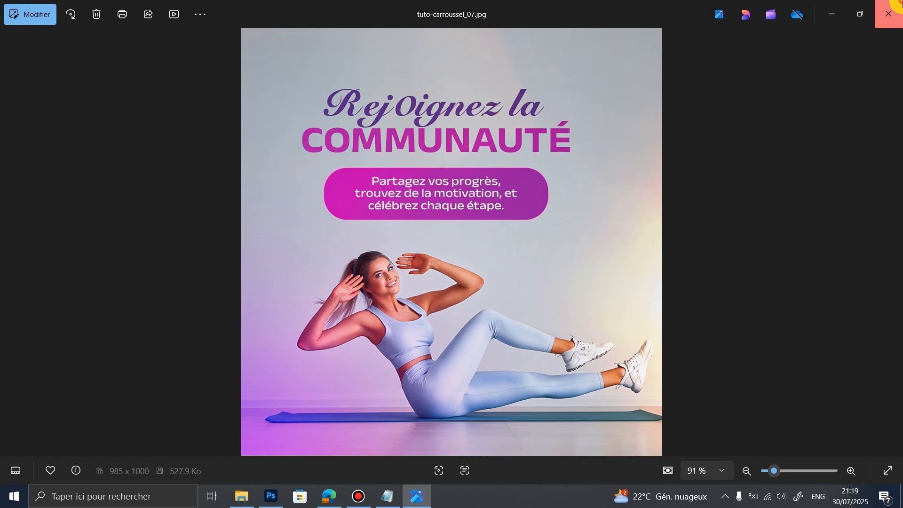
{"action": "left_click", "coordinate": [891, 11]}
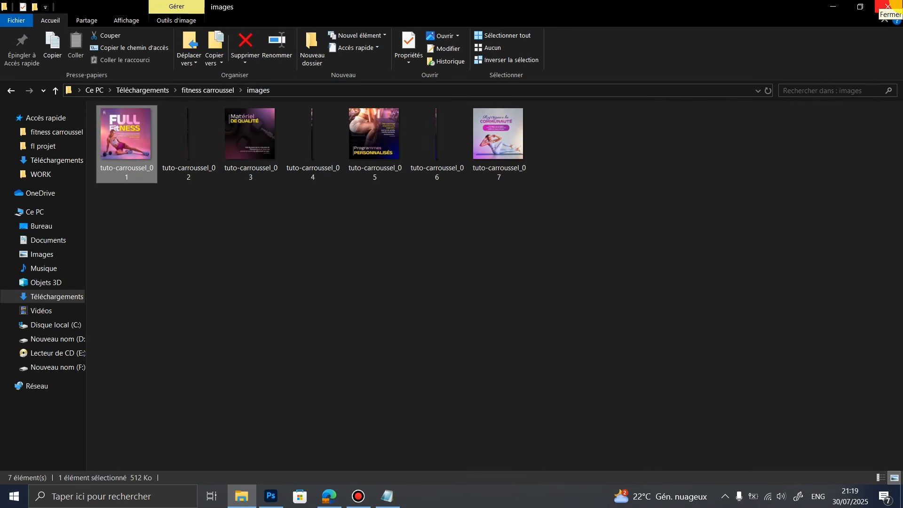